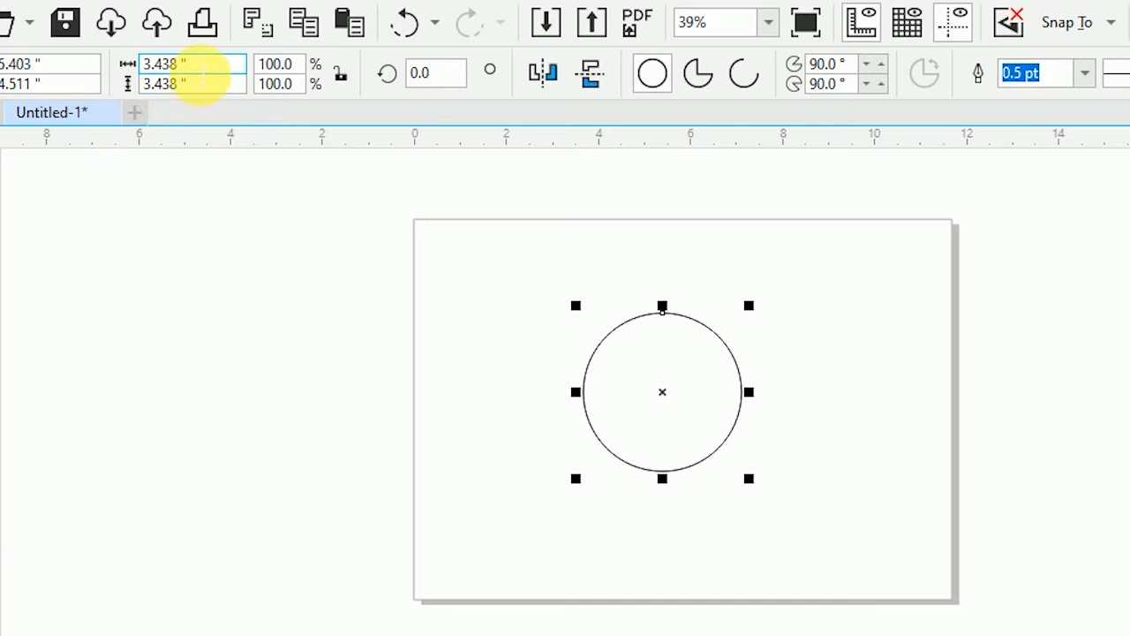
Set the circle's width and height to 2 inches
{"action": "left_click_drag", "start_coordinate": [187, 64], "coordinate": [126, 70]}
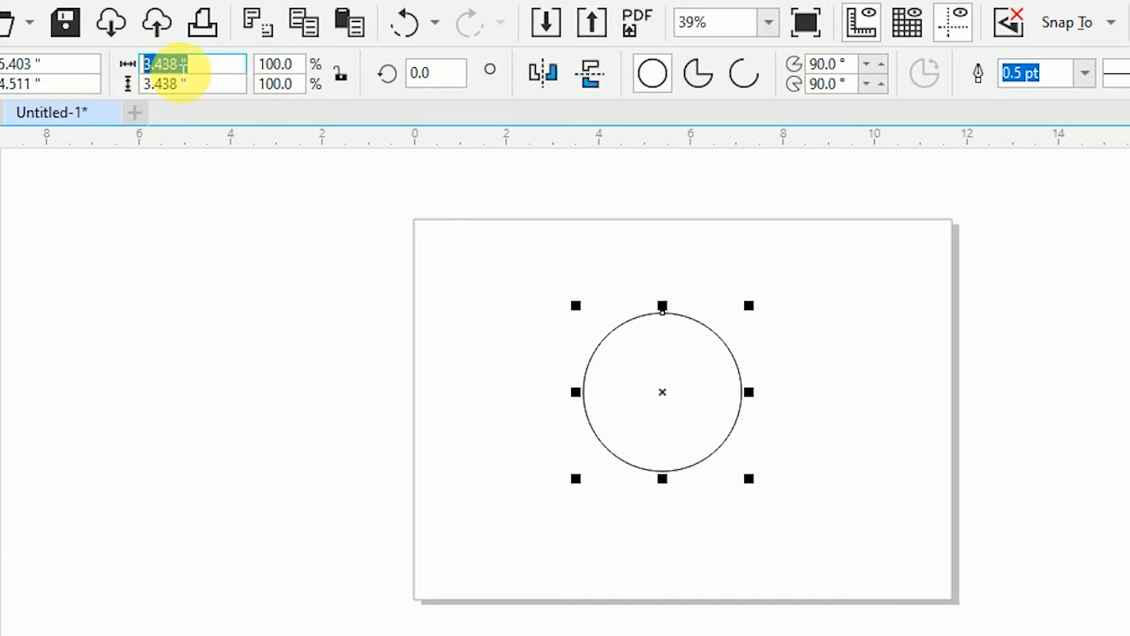
{"action": "type", "text": "2"}
{"action": "key", "text": "Tab"}
{"action": "type", "text": "2"}
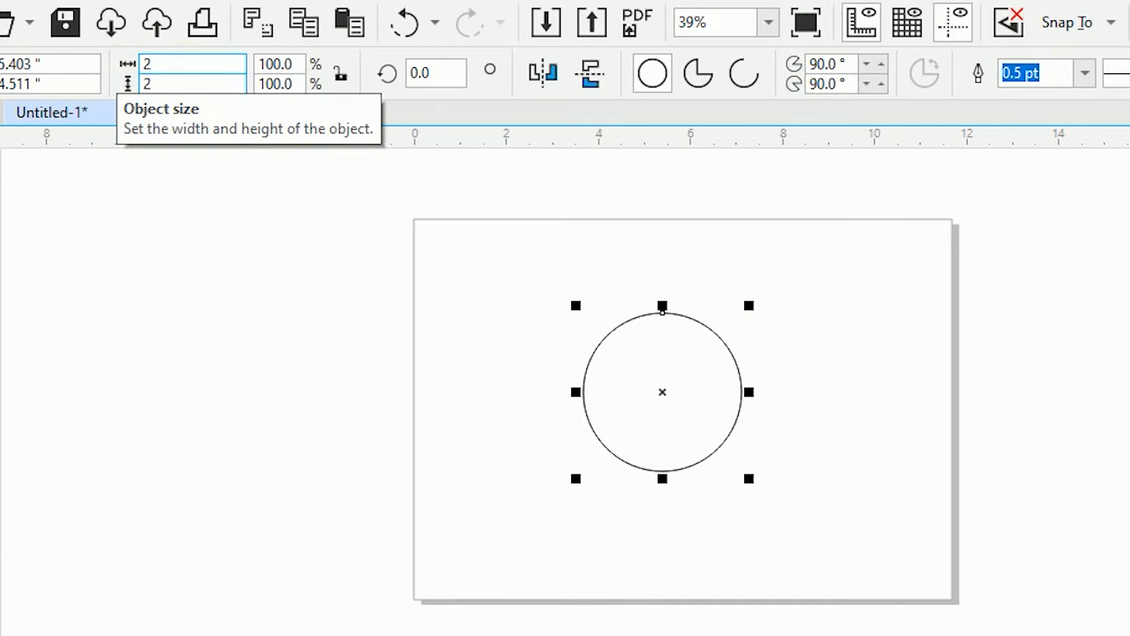
{"action": "key", "text": "Return"}
{"action": "key", "text": "F4"}
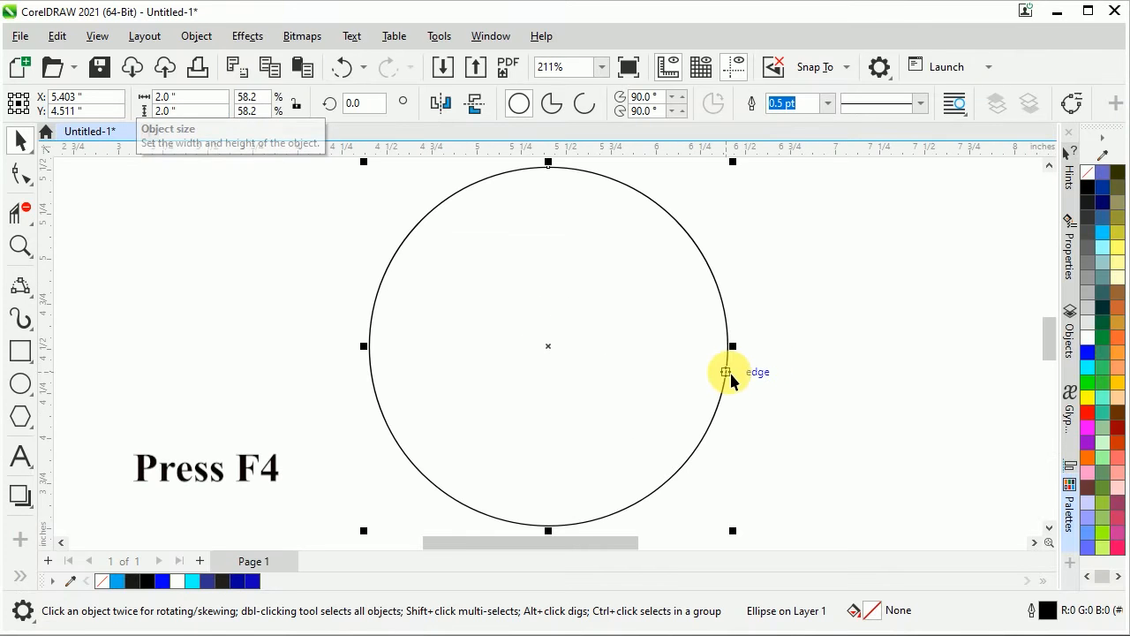
Centre the 2-inch circle on the page
{"action": "key", "text": "p"}
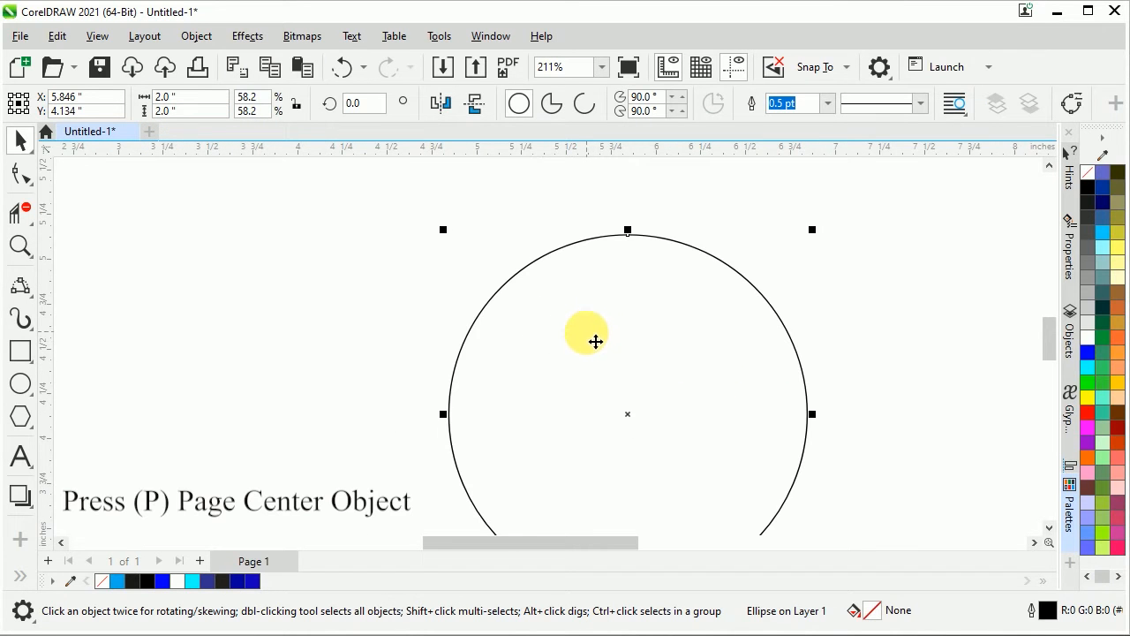
{"action": "key", "text": "F4"}
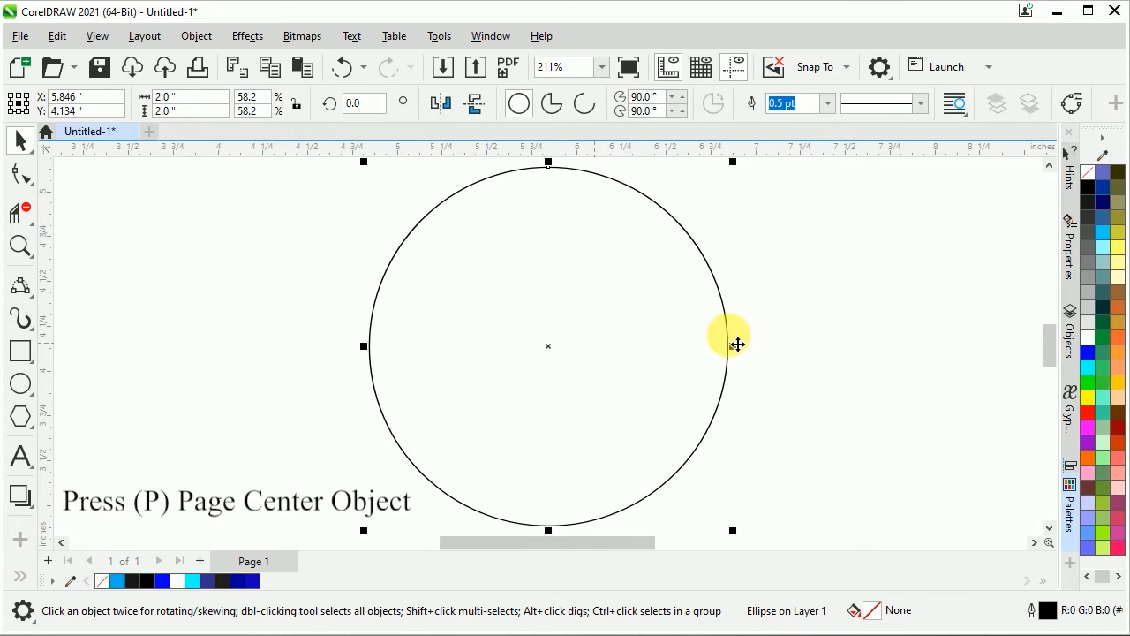
{"action": "left_click", "coordinate": [789, 311]}
Copy the 2-inch circle and paste the duplicate in place over the original
{"action": "left_click", "coordinate": [580, 313]}
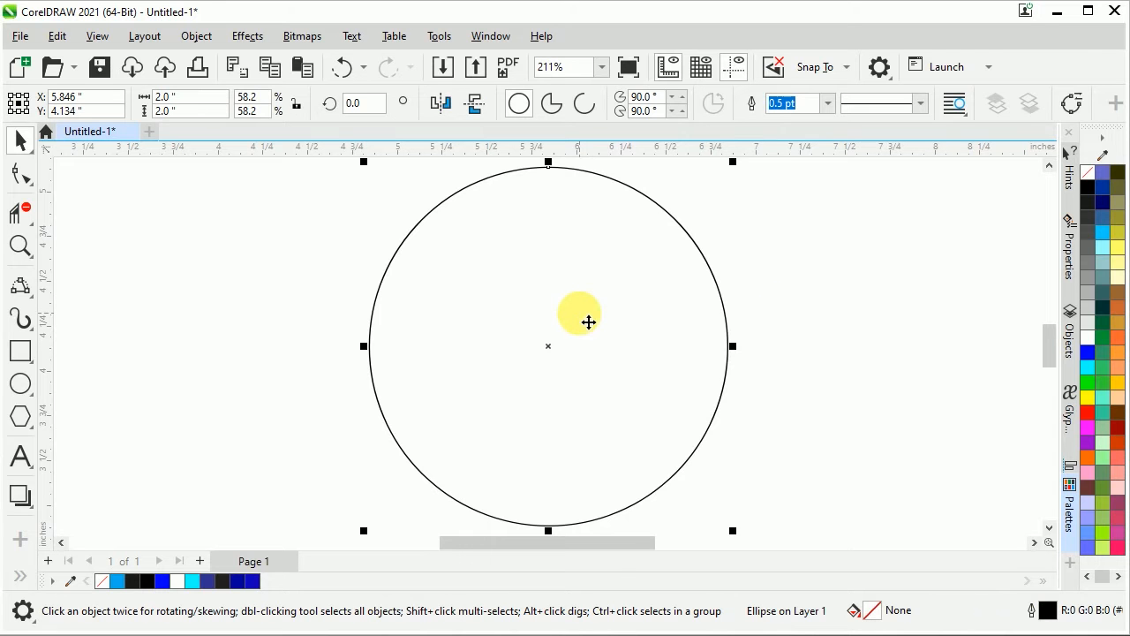
{"action": "right_click", "coordinate": [584, 316]}
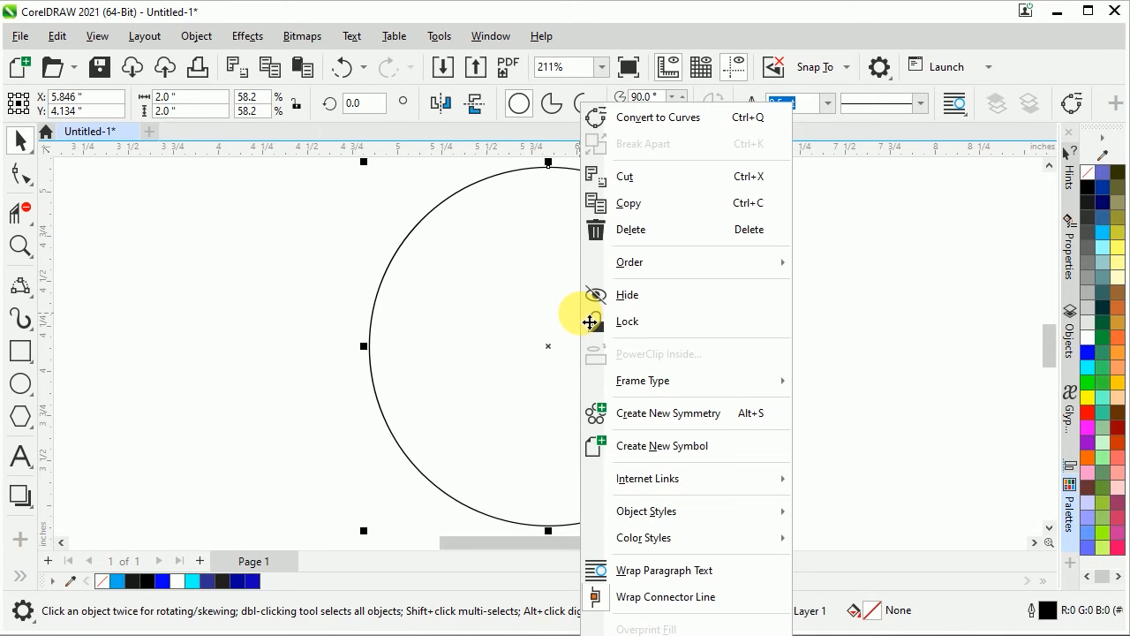
{"action": "left_click", "coordinate": [635, 204]}
{"action": "left_click", "coordinate": [763, 253]}
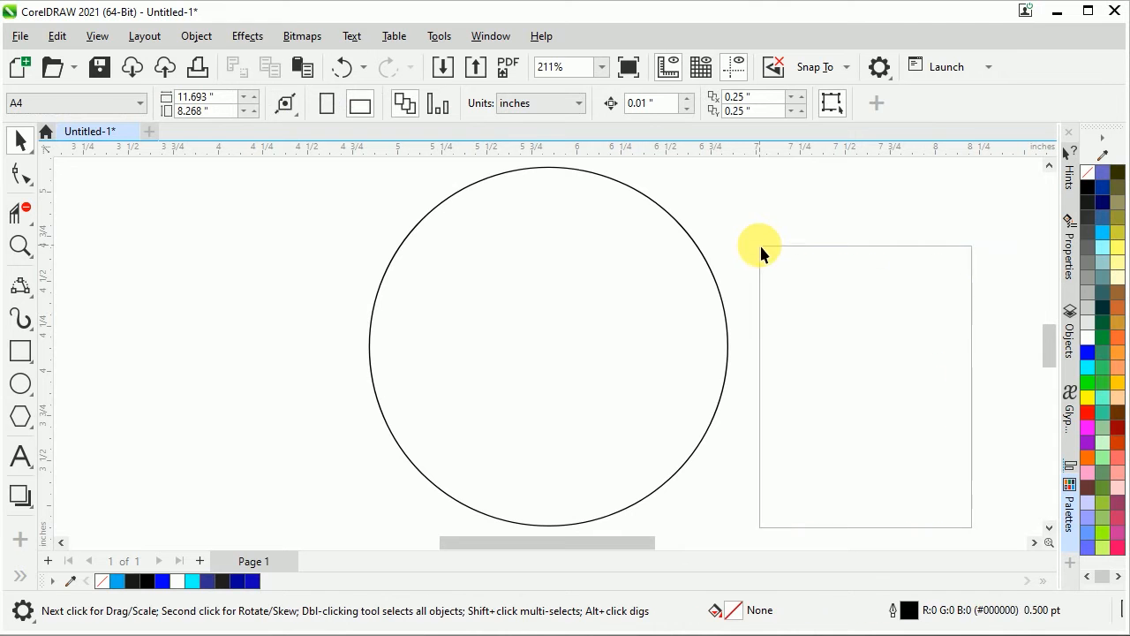
{"action": "right_click", "coordinate": [761, 251]}
{"action": "left_click", "coordinate": [805, 427]}
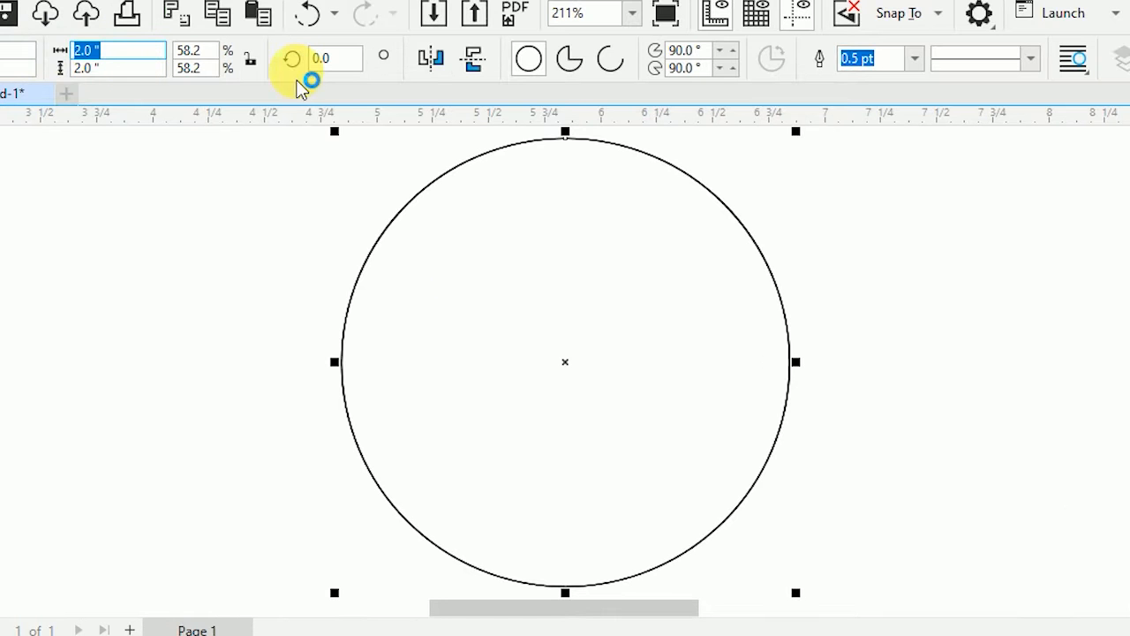
Resize the pasted circle to 0.5 inch wide and 0.5 inch high
{"action": "type", "text": ".5"}
{"action": "key", "text": "Tab"}
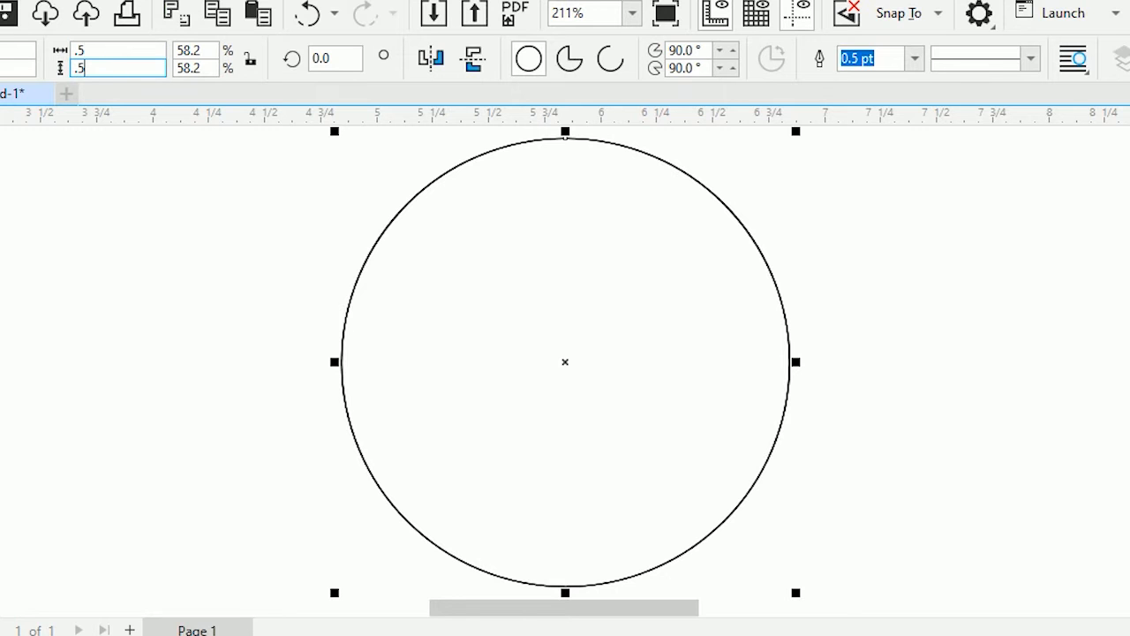
{"action": "key", "text": "Return"}
{"action": "left_click", "coordinate": [882, 270]}
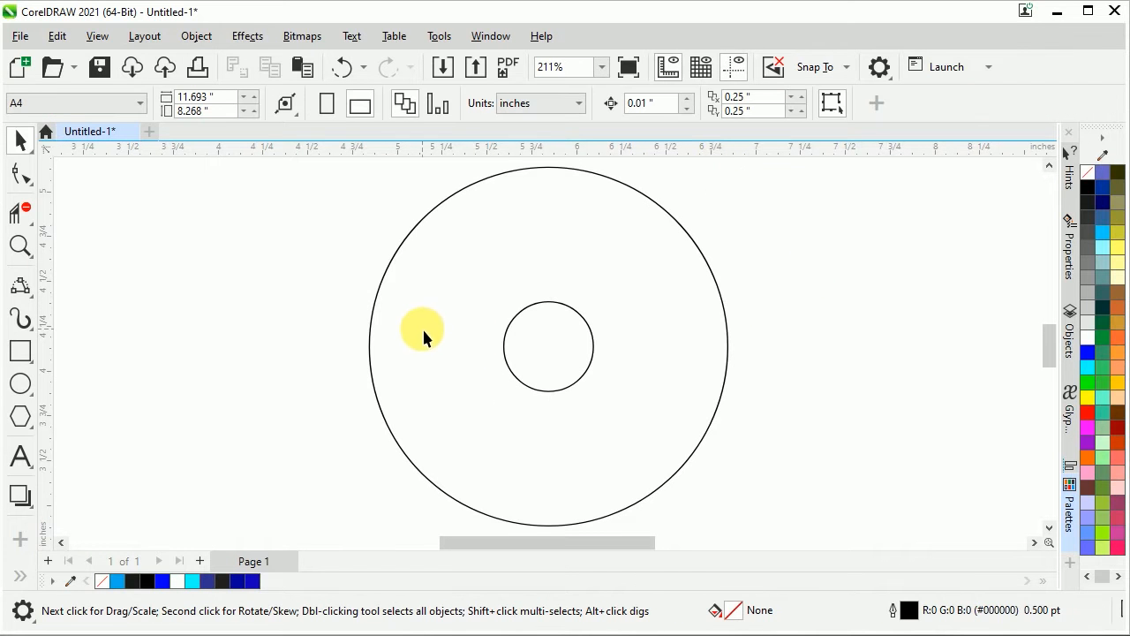
Duplicate the large outer circle in place and narrow the copy into a vertical ellipse about 1 inch wide
{"action": "left_click", "coordinate": [423, 334]}
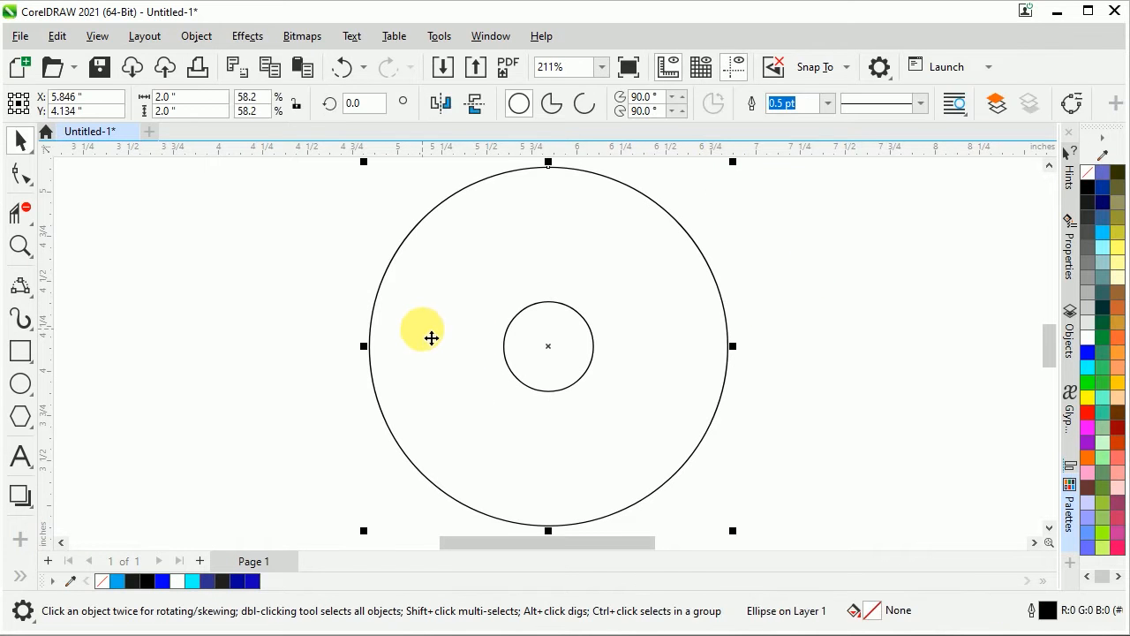
{"action": "right_click", "coordinate": [424, 334]}
{"action": "left_click", "coordinate": [468, 204]}
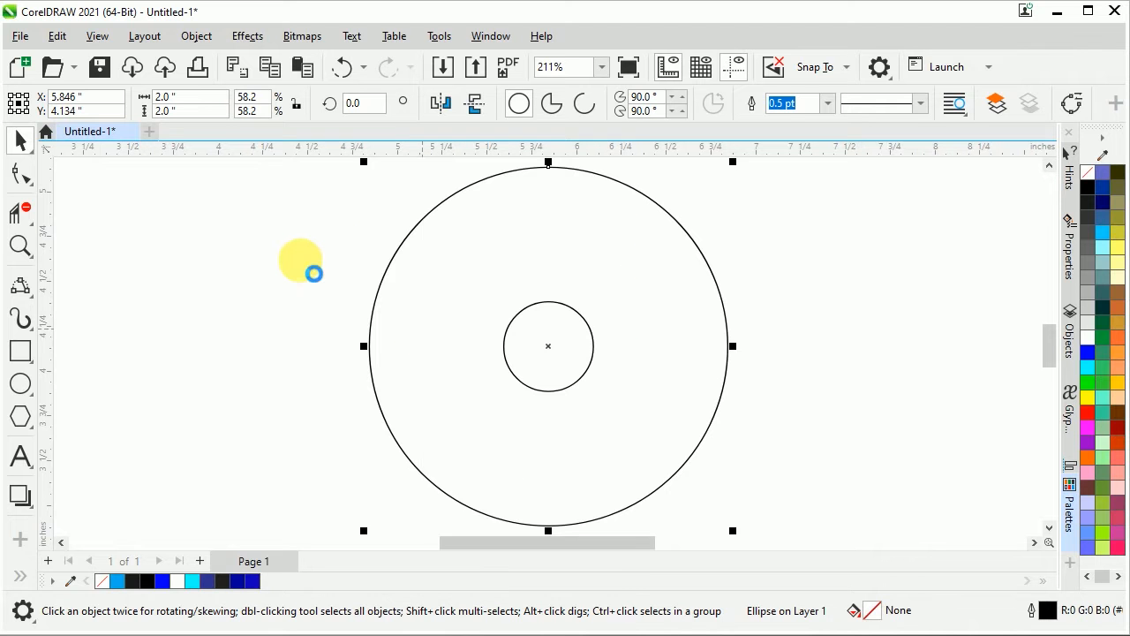
{"action": "right_click", "coordinate": [302, 263]}
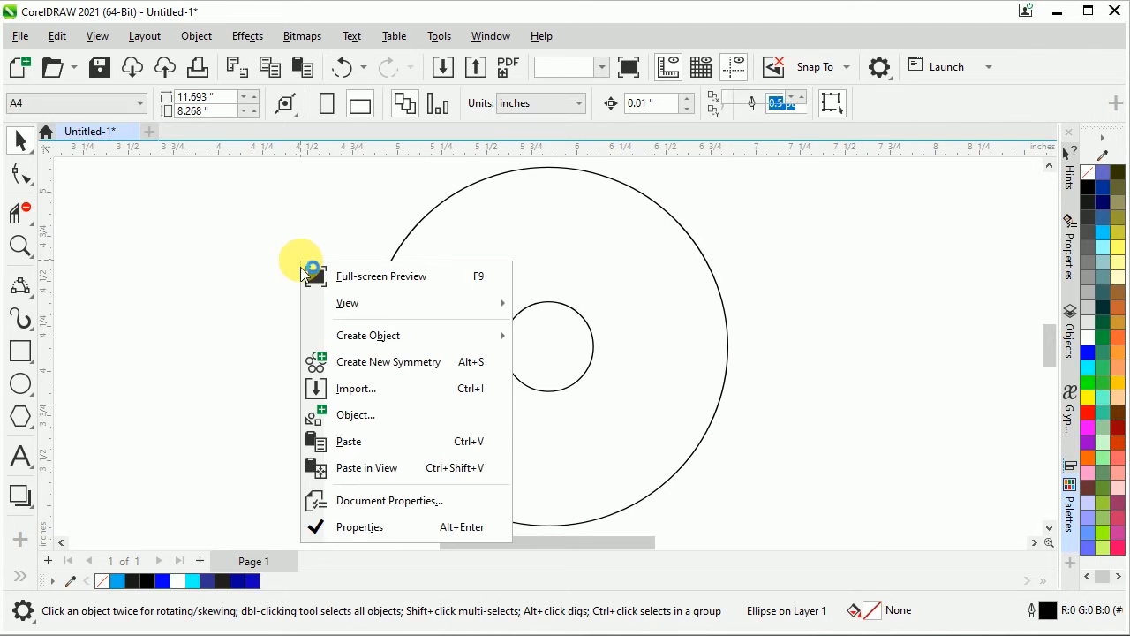
{"action": "left_click", "coordinate": [355, 439]}
{"action": "left_click_drag", "start_coordinate": [364, 347], "coordinate": [503, 347]}
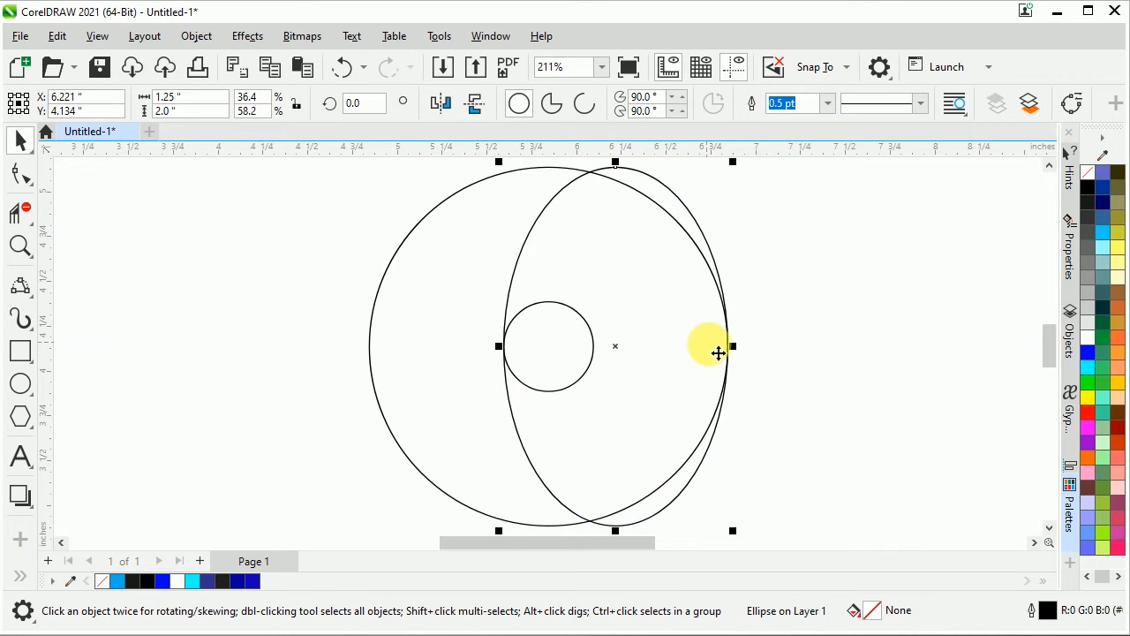
{"action": "left_click_drag", "start_coordinate": [736, 353], "coordinate": [688, 350]}
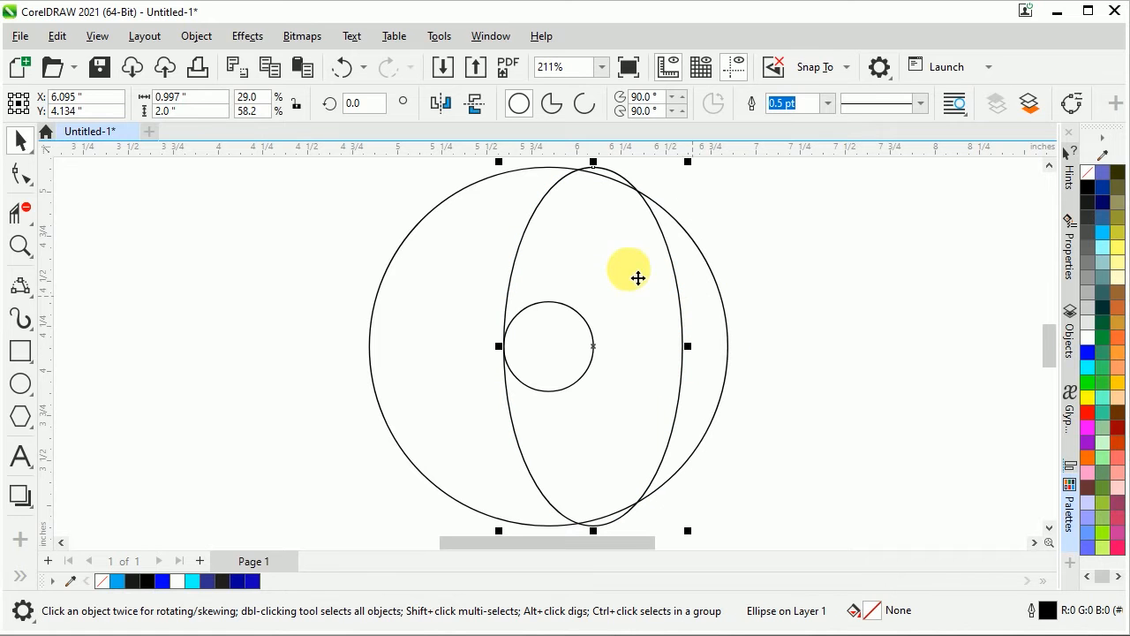
Align the ellipse with the small circle at their bottom edges and horizontal centres
{"action": "left_click", "coordinate": [568, 309], "text": "shift"}
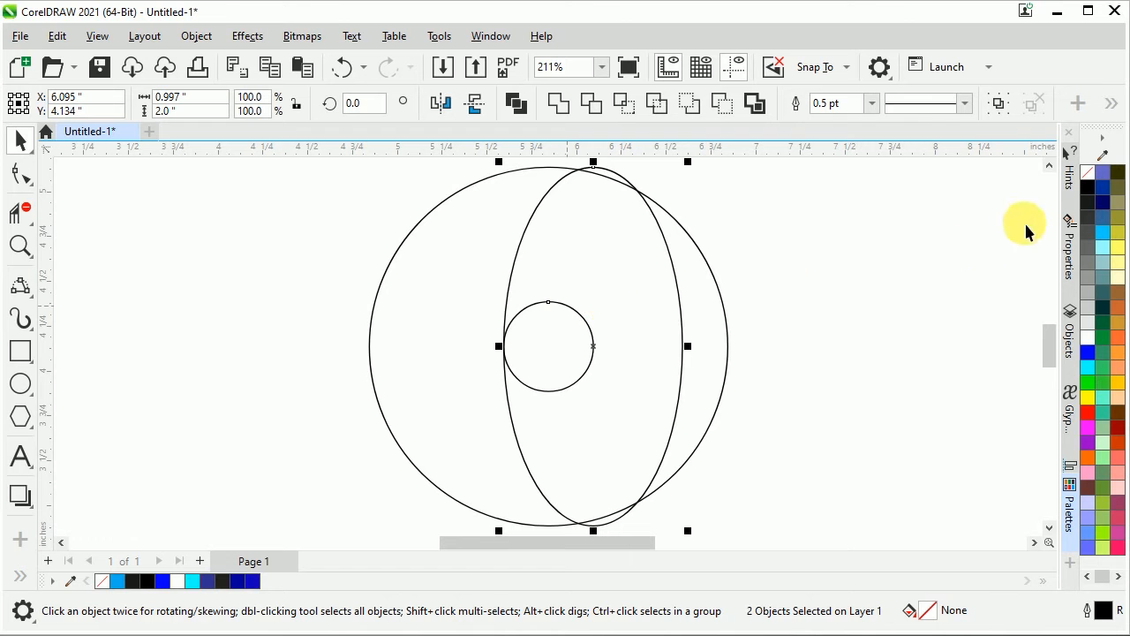
{"action": "left_click", "coordinate": [1111, 104]}
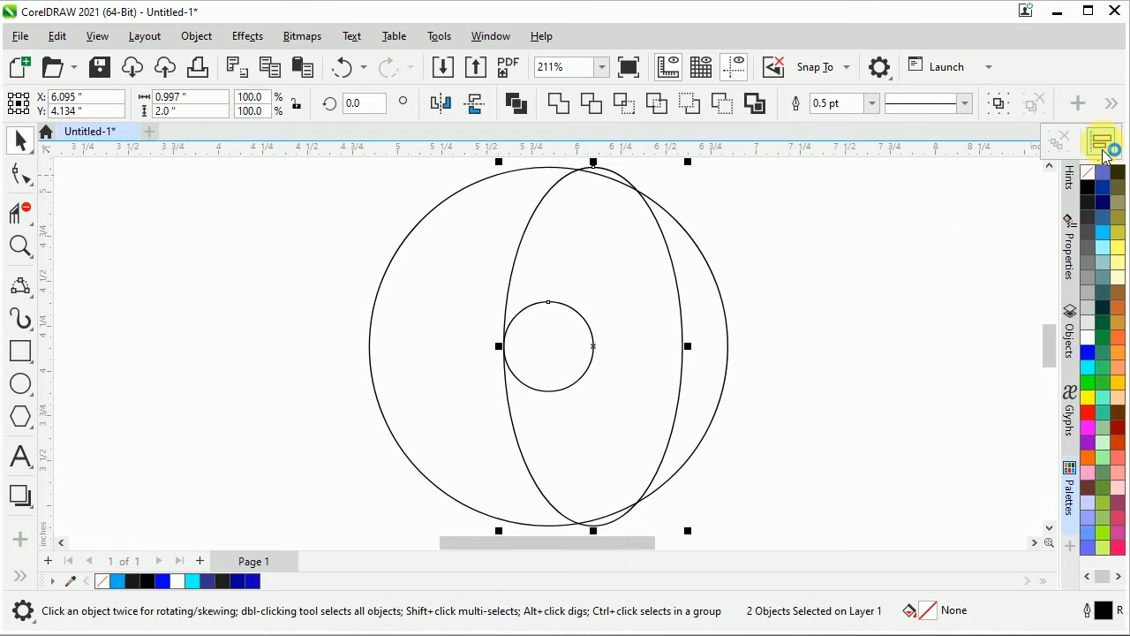
{"action": "left_click", "coordinate": [1103, 148]}
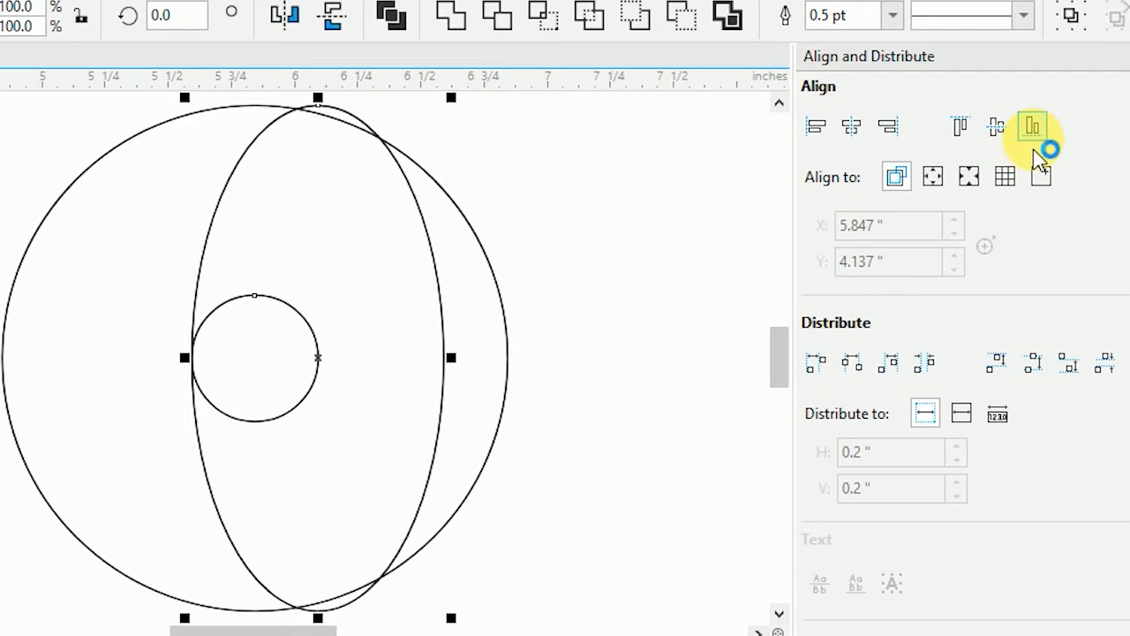
{"action": "left_click", "coordinate": [1035, 136]}
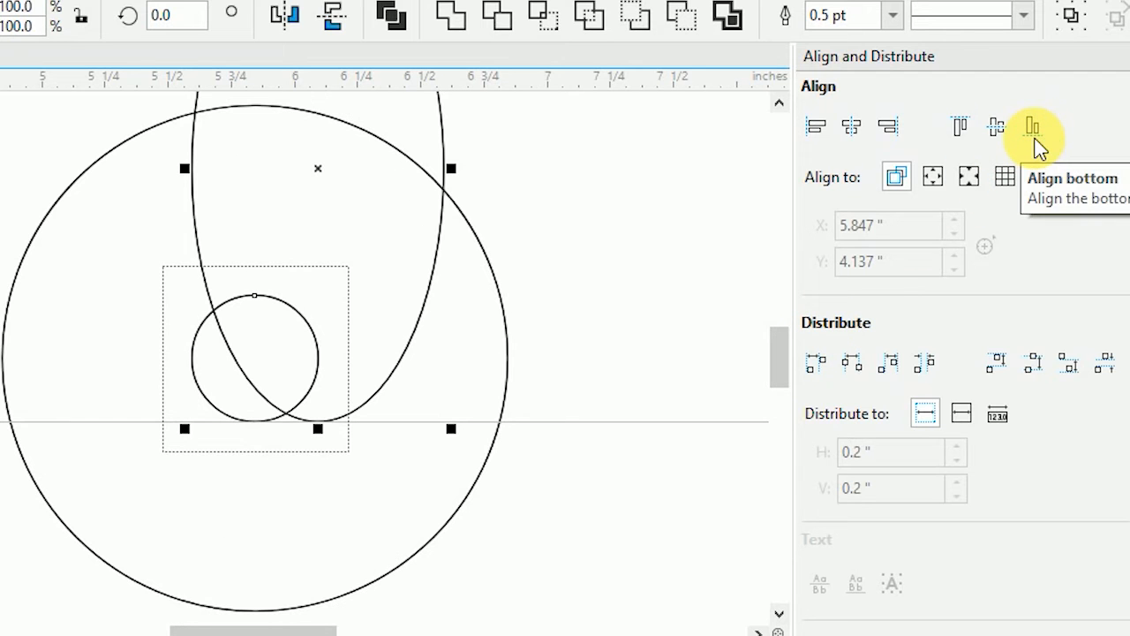
{"action": "left_click", "coordinate": [851, 127]}
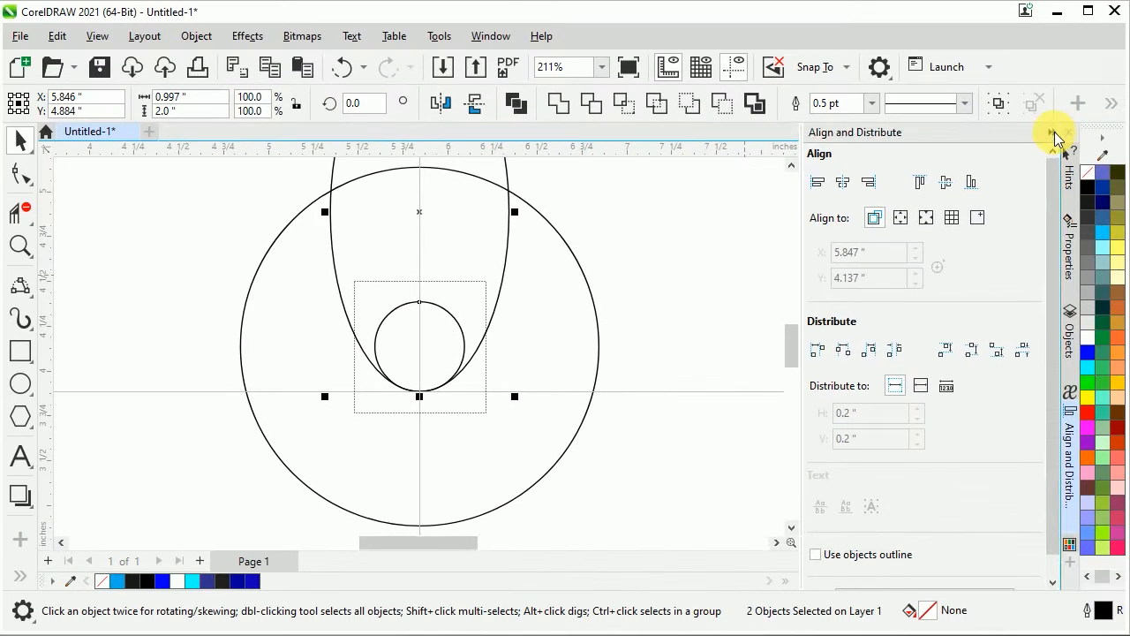
{"action": "left_click", "coordinate": [1053, 134]}
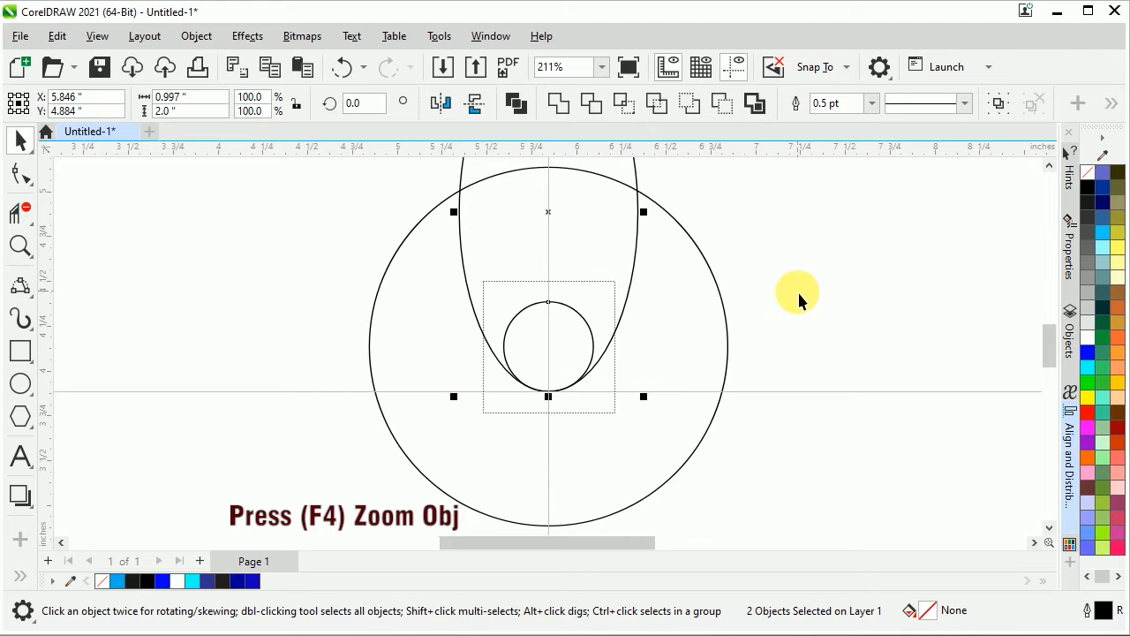
{"action": "key", "text": "F4"}
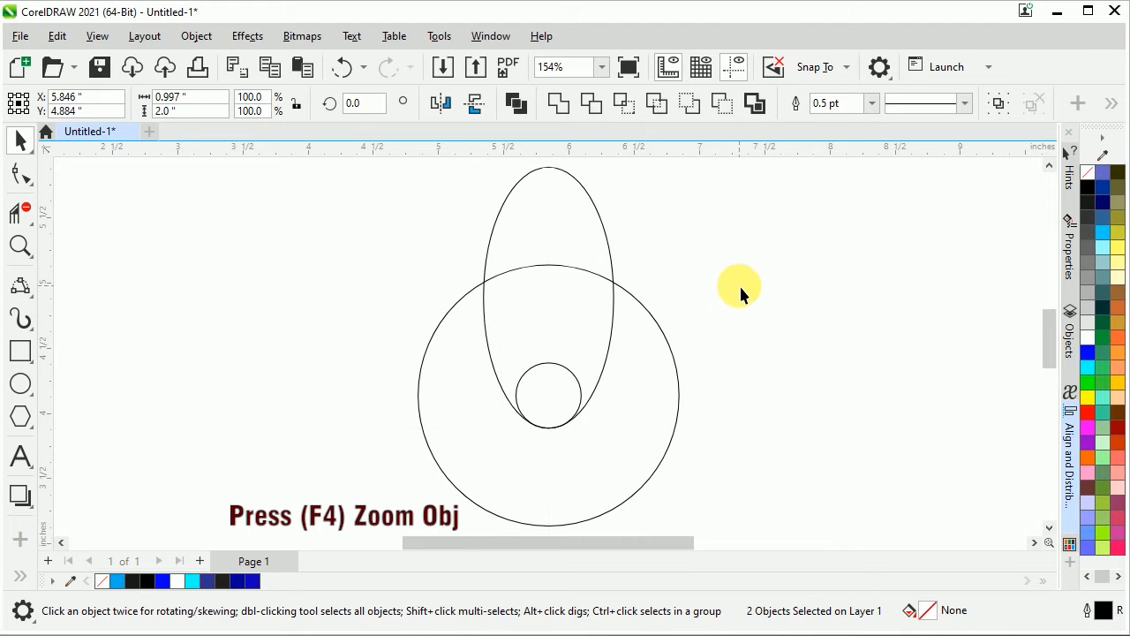
{"action": "left_click", "coordinate": [739, 284]}
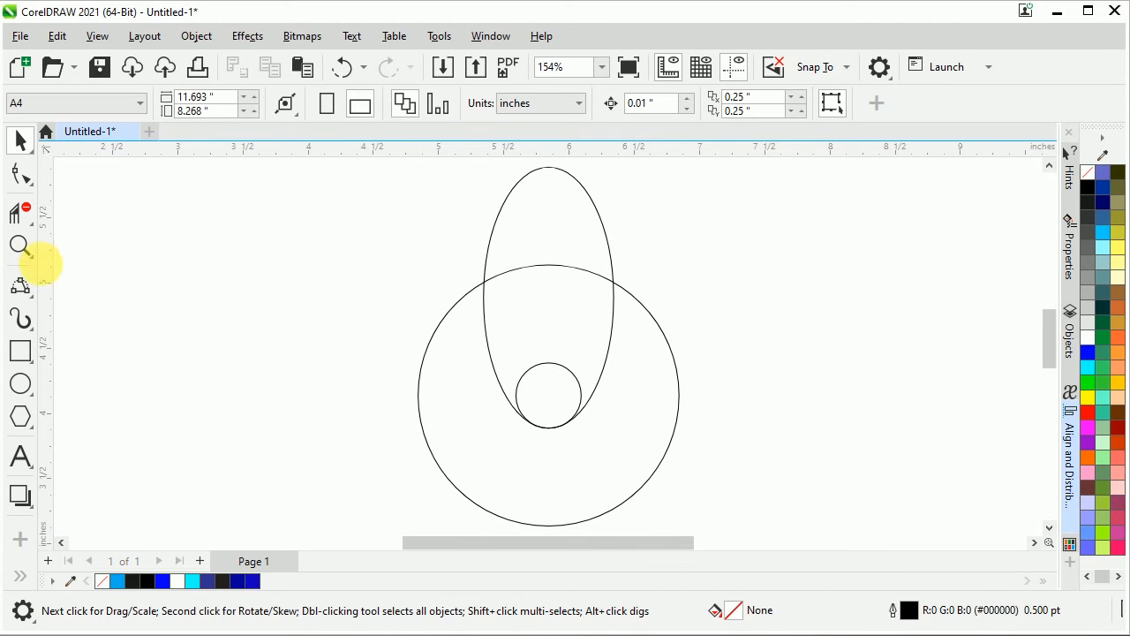
Draw a Pen curve from the large circle's left quadrant to the ellipse's top, bulging outward, about 1 inch wide and 1.75 inches high
{"action": "left_click", "coordinate": [33, 304]}
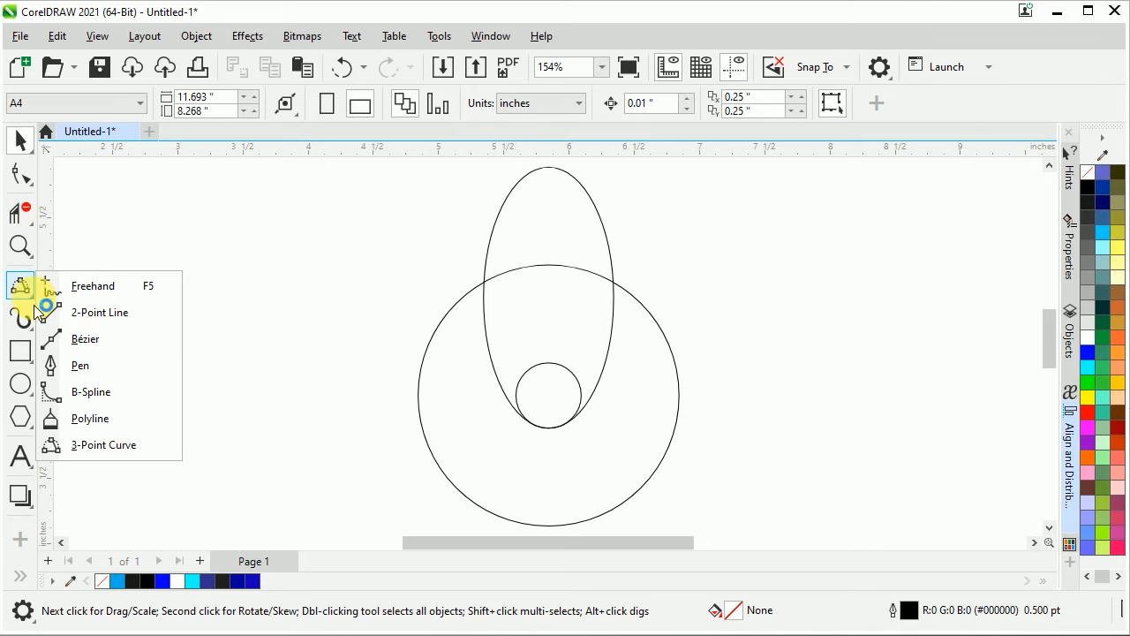
{"action": "left_click", "coordinate": [78, 365]}
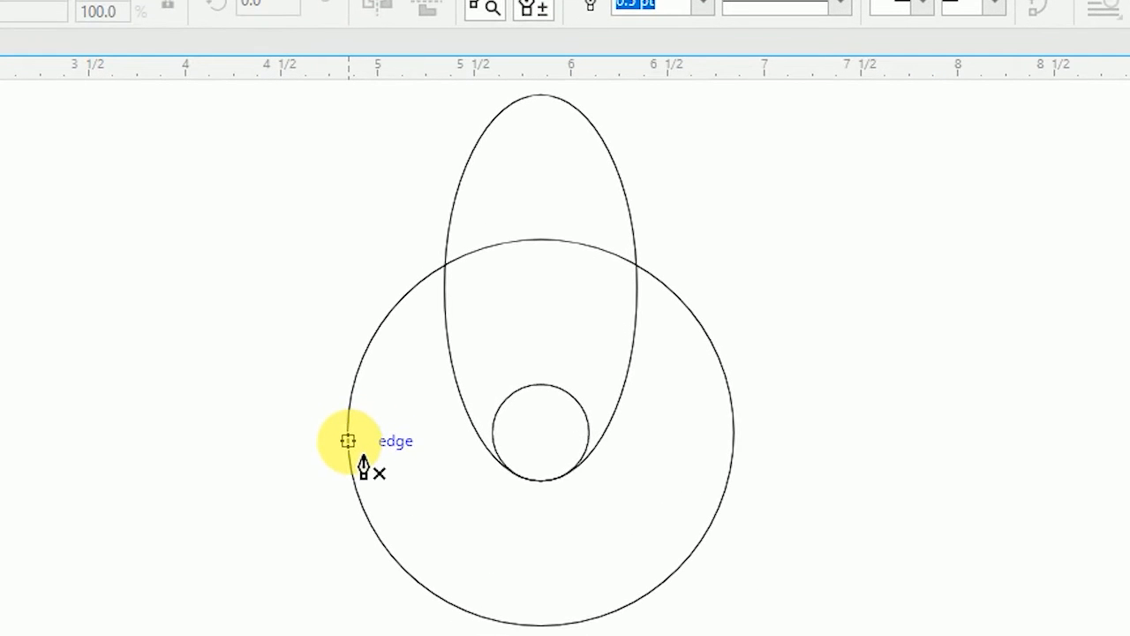
{"action": "left_click", "coordinate": [349, 433]}
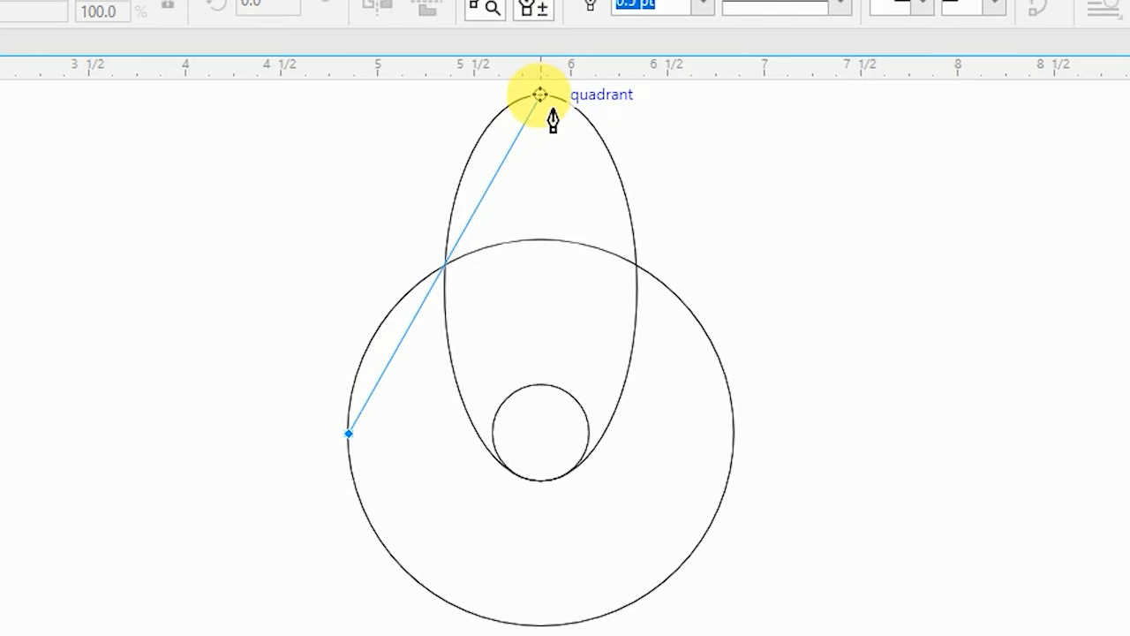
{"action": "left_click_drag", "start_coordinate": [540, 94], "coordinate": [739, 94]}
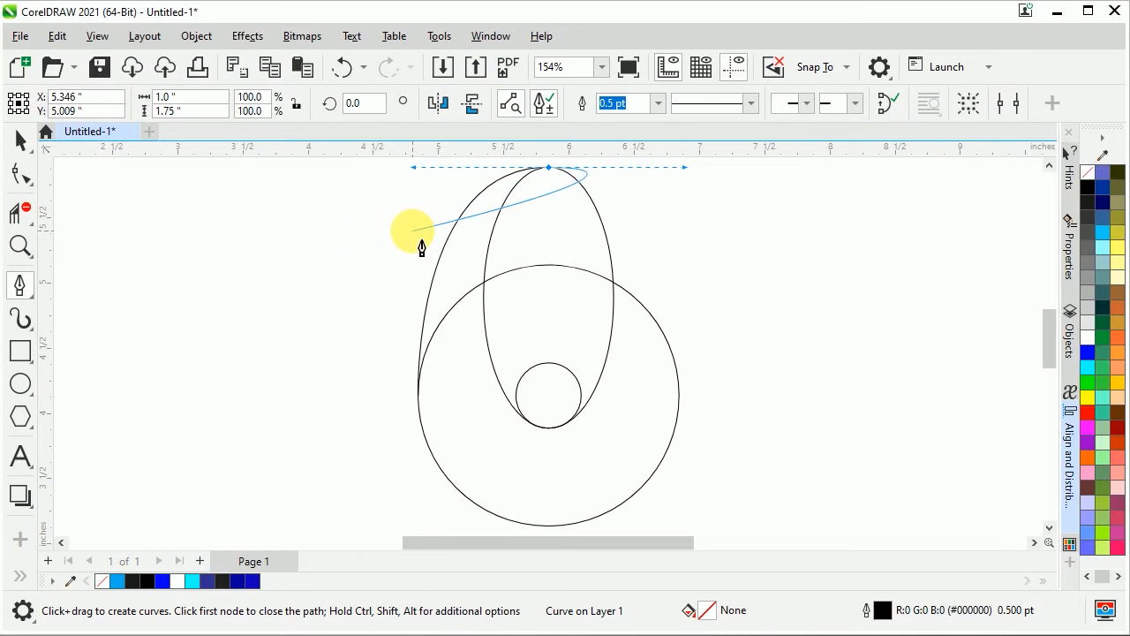
{"action": "key", "text": "Escape"}
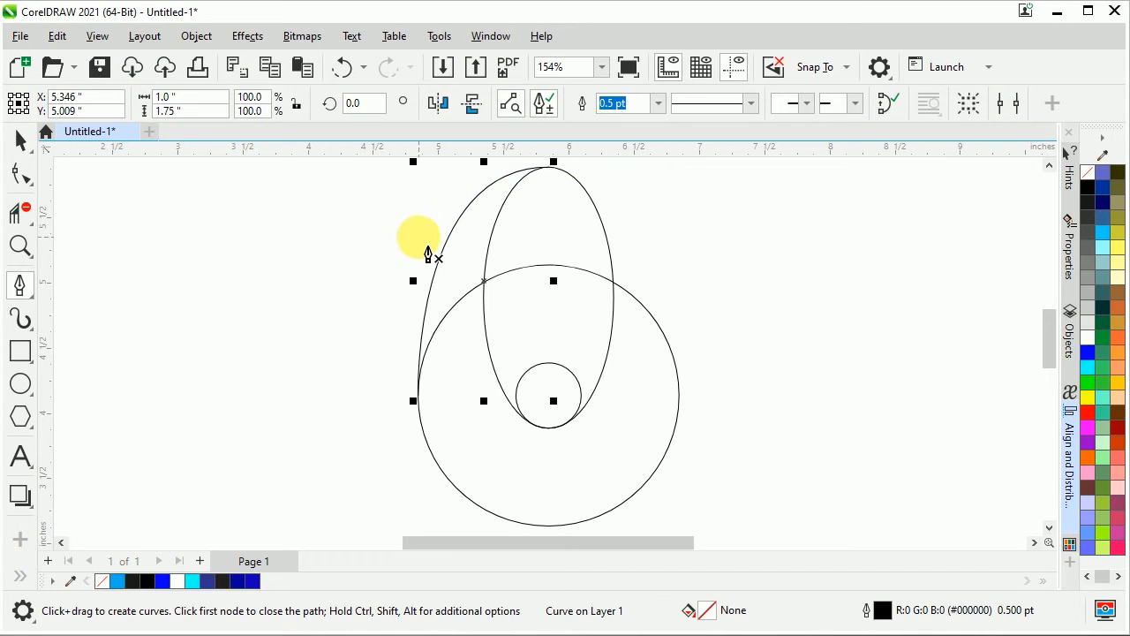
{"action": "left_click", "coordinate": [18, 146]}
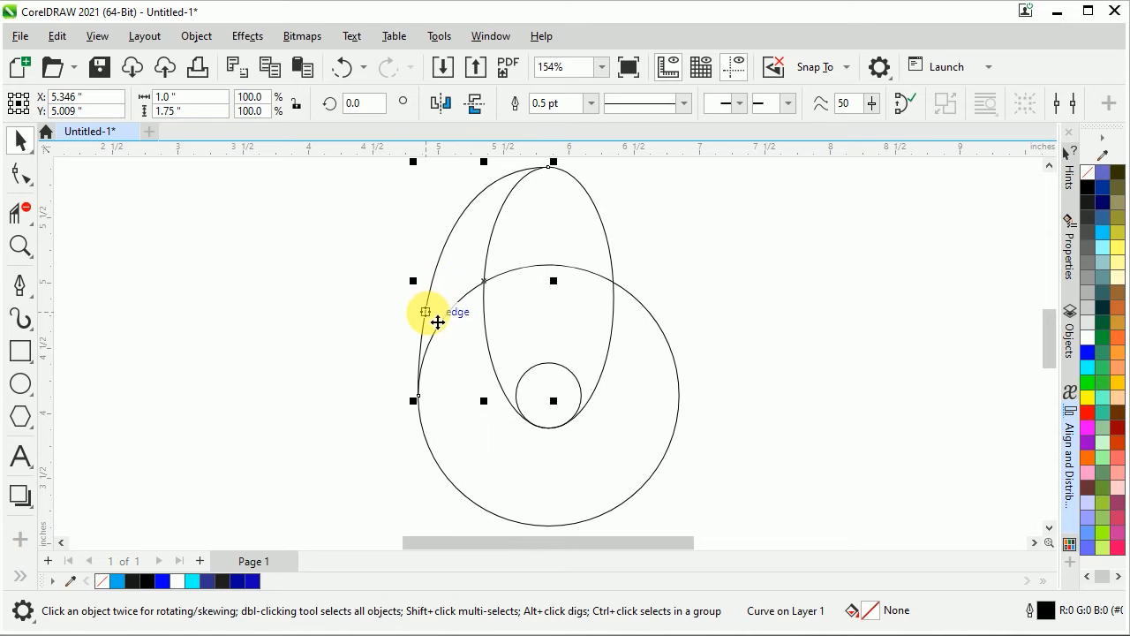
{"action": "left_click", "coordinate": [491, 328]}
Set the outline width of all four objects to Hairline
{"action": "scroll", "coordinate": [491, 329], "scroll_direction": "down", "scroll_amount": 1}
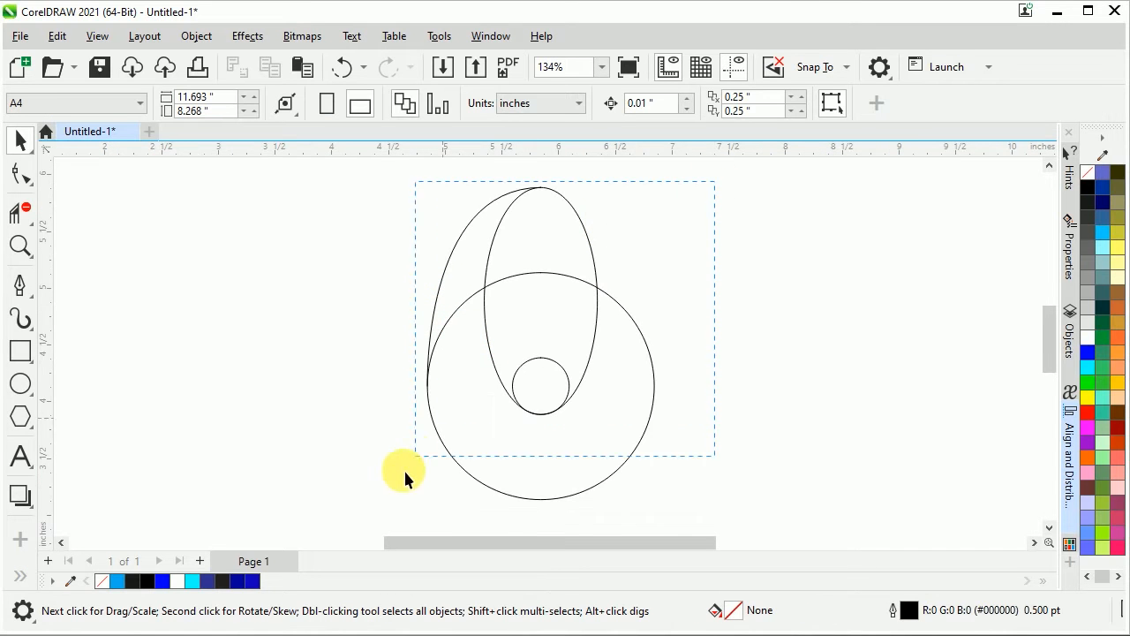
{"action": "key", "text": "ctrl+a"}
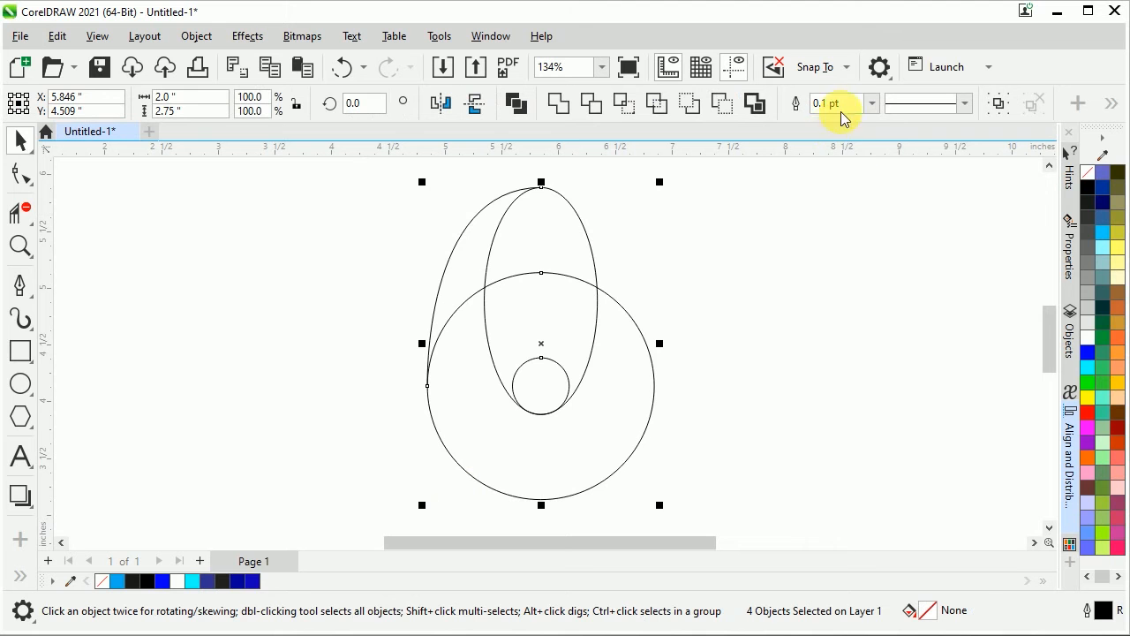
{"action": "left_click", "coordinate": [864, 105]}
{"action": "left_click", "coordinate": [854, 144]}
{"action": "scroll", "coordinate": [542, 186], "scroll_direction": "up", "scroll_amount": 4}
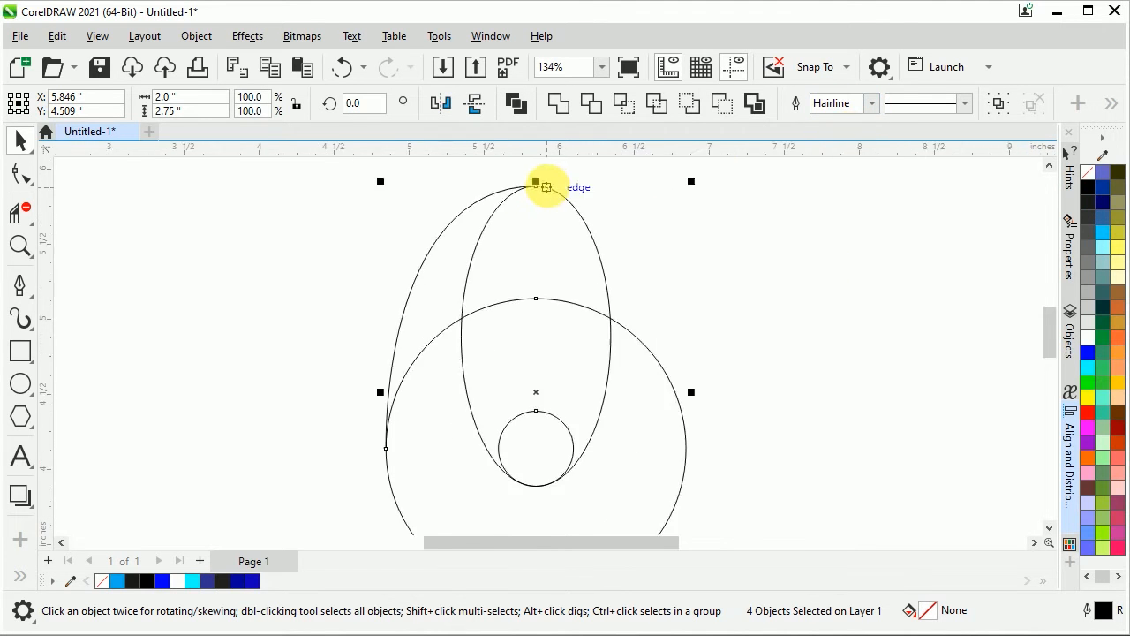
{"action": "scroll", "coordinate": [777, 161], "scroll_direction": "down", "scroll_amount": 3}
{"action": "left_click", "coordinate": [439, 314]}
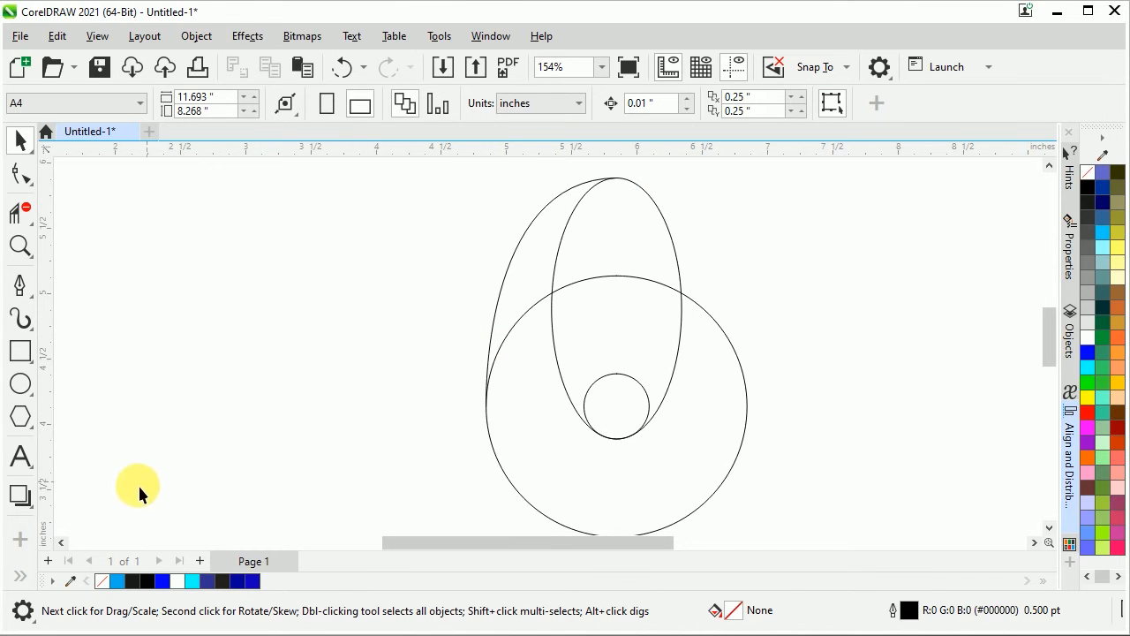
Group the vertical ellipse with the Pen-drawn side curve
{"action": "left_click", "coordinate": [606, 242]}
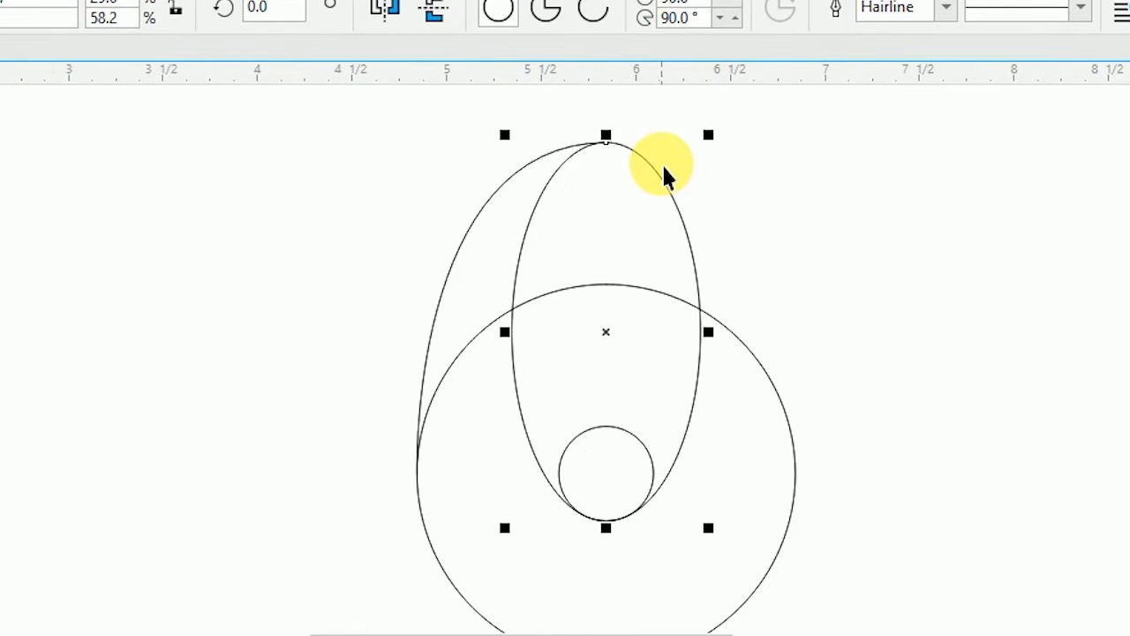
{"action": "left_click", "coordinate": [536, 160], "text": "shift"}
{"action": "right_click", "coordinate": [566, 340]}
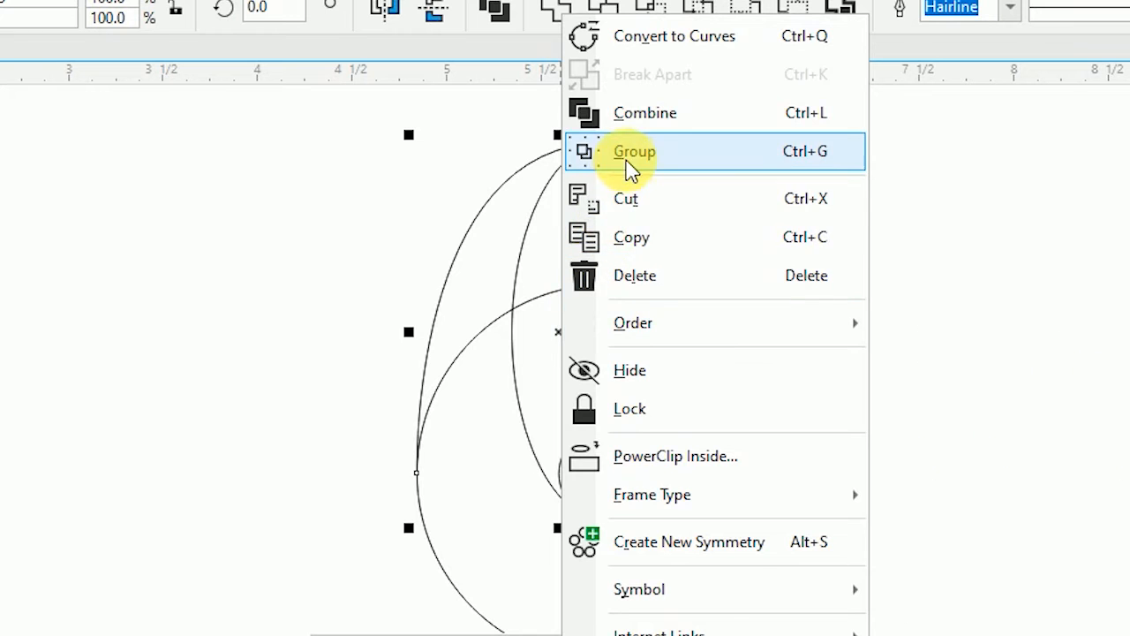
{"action": "left_click", "coordinate": [632, 167]}
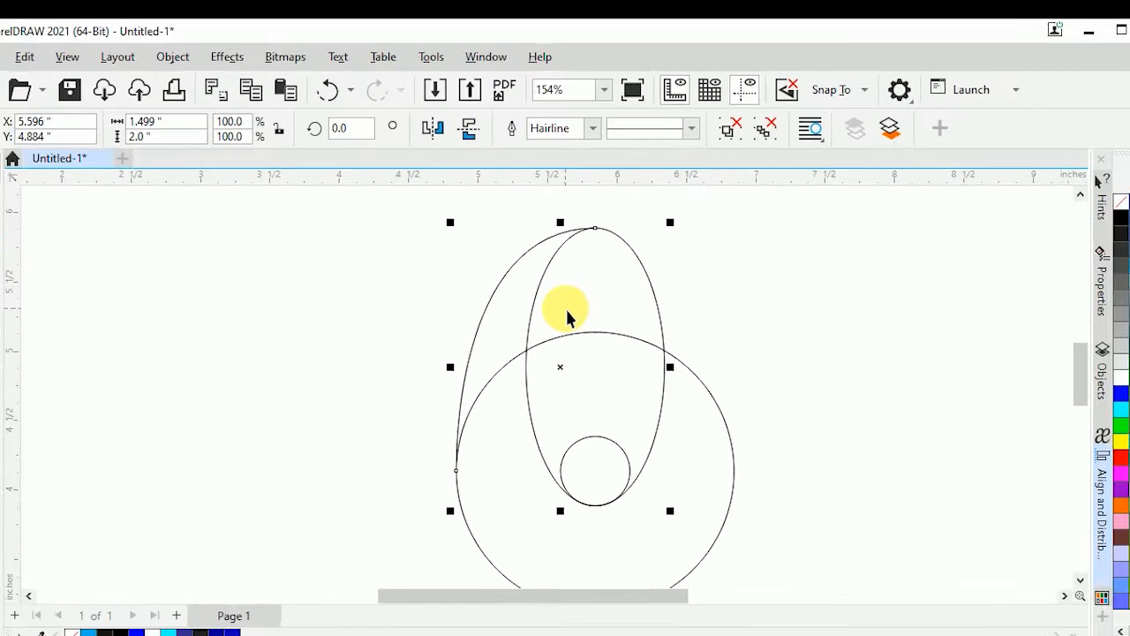
Duplicate the ellipse-and-curve group in place by copying and pasting it
{"action": "right_click", "coordinate": [565, 252]}
{"action": "left_click", "coordinate": [664, 207]}
{"action": "left_click", "coordinate": [782, 253]}
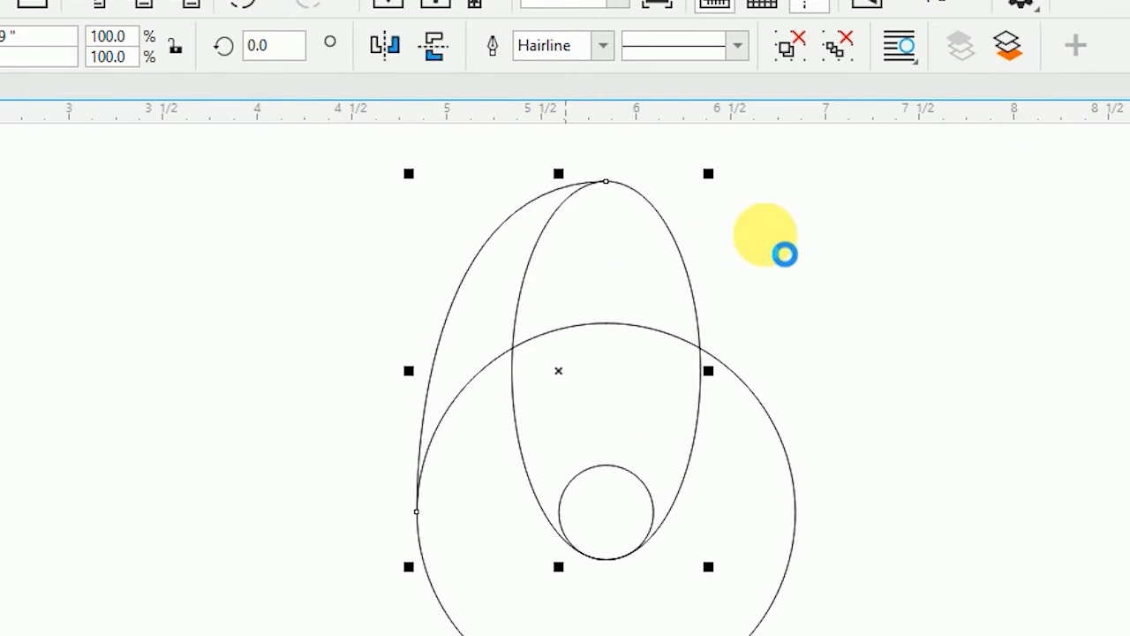
{"action": "right_click", "coordinate": [766, 235]}
{"action": "left_click", "coordinate": [845, 494]}
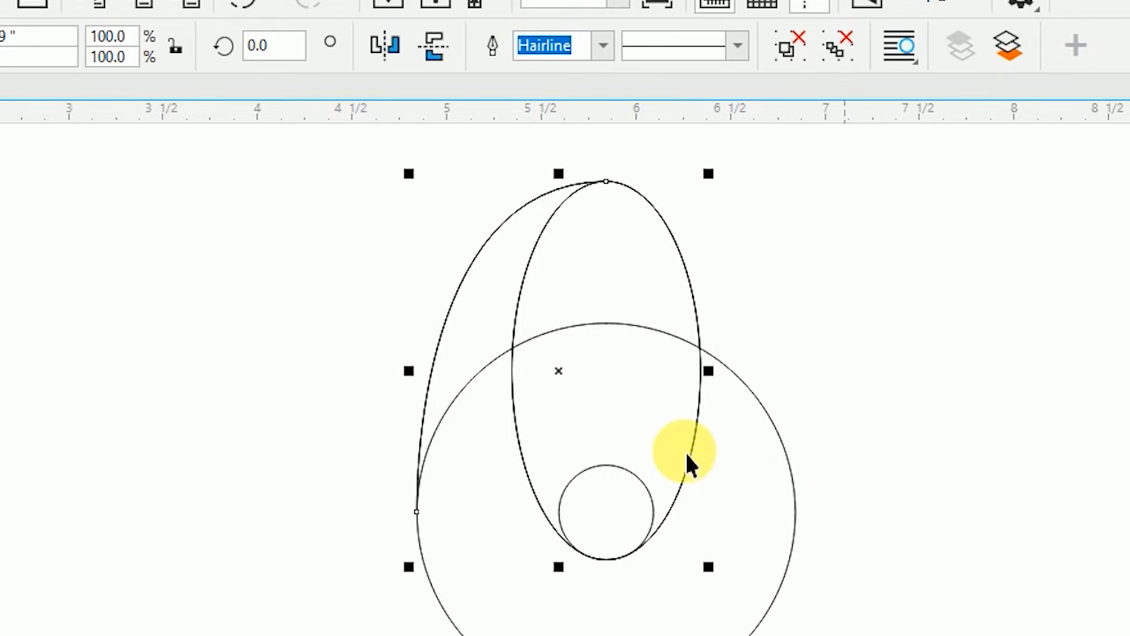
Rotate the duplicated group by 90 degrees about the centre of the small circle
{"action": "left_click", "coordinate": [574, 382]}
{"action": "left_click_drag", "start_coordinate": [568, 378], "coordinate": [616, 521]}
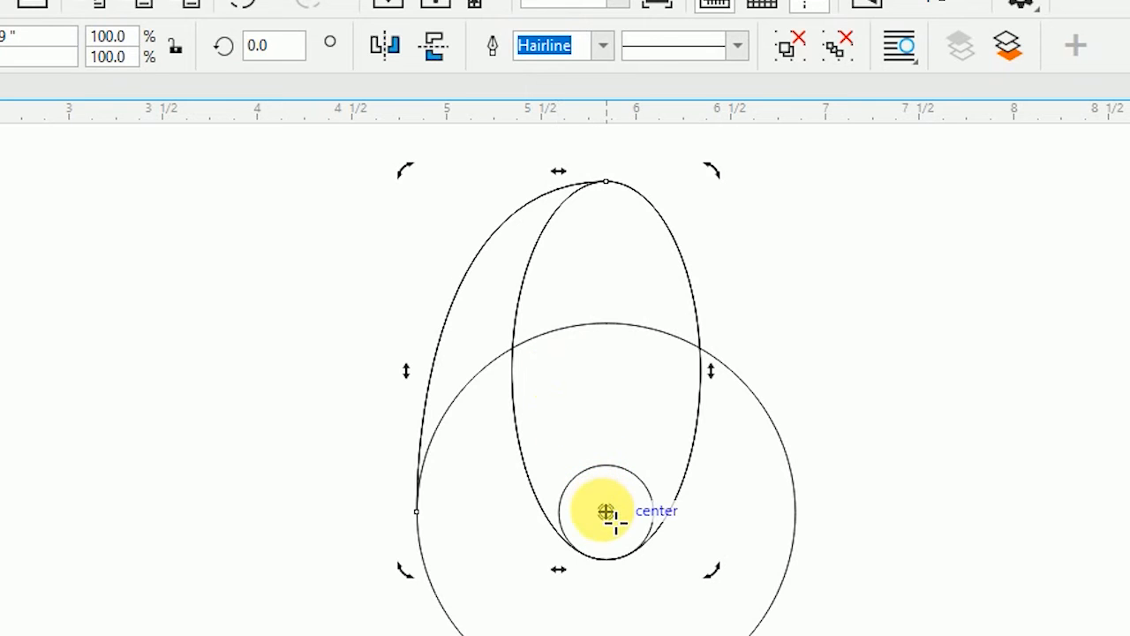
{"action": "left_click", "coordinate": [280, 49]}
{"action": "double_click", "coordinate": [279, 49]}
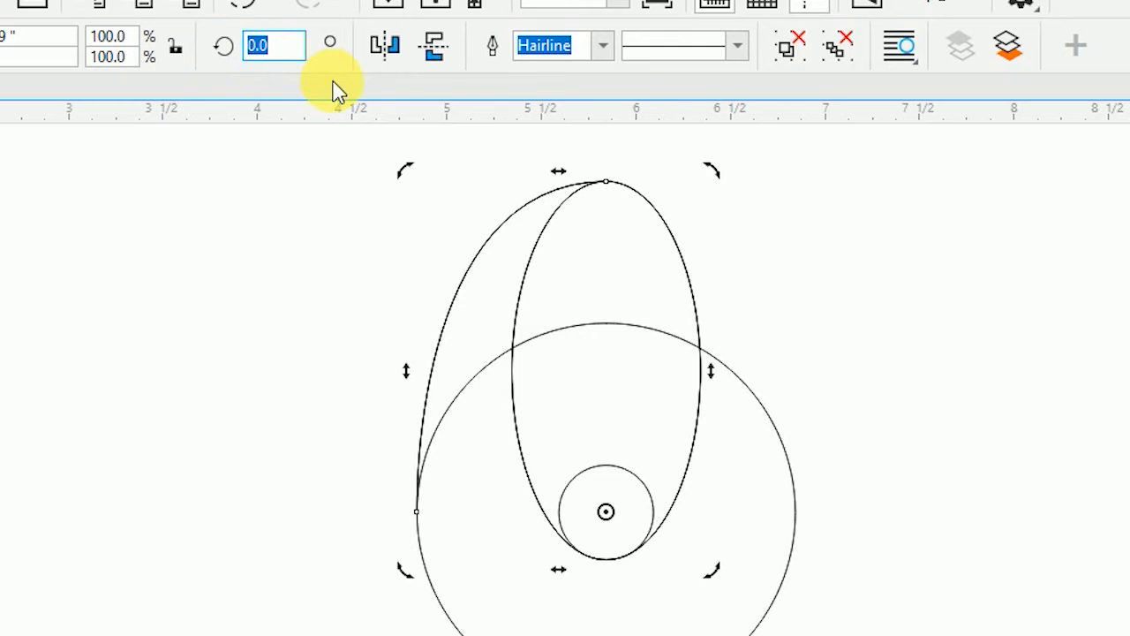
{"action": "key", "text": "Return"}
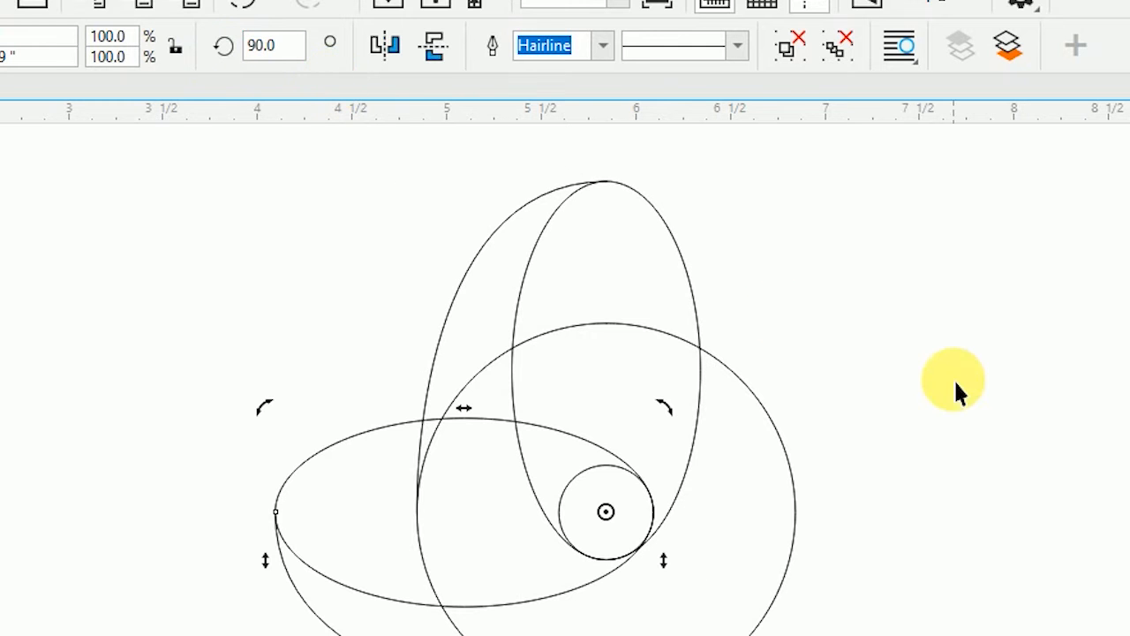
{"action": "scroll", "coordinate": [903, 401], "scroll_direction": "down", "scroll_amount": 1}
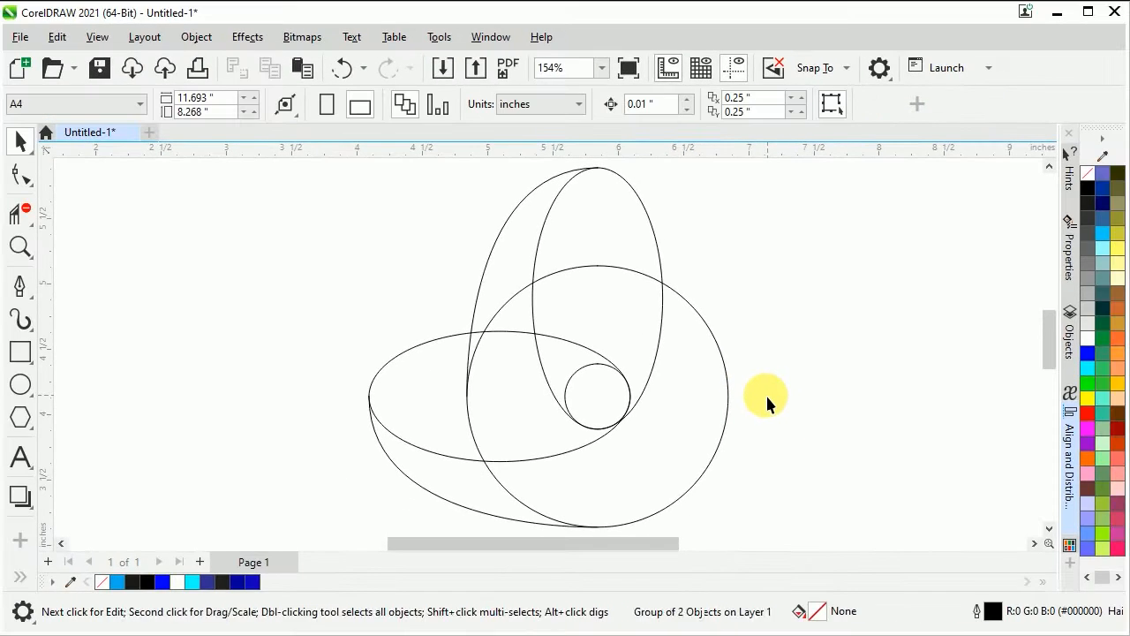
Remove the arcs of the large circle and rotated ellipse between the side curve and upright ellipse with Virtual Segment Delete
{"action": "left_click", "coordinate": [818, 437]}
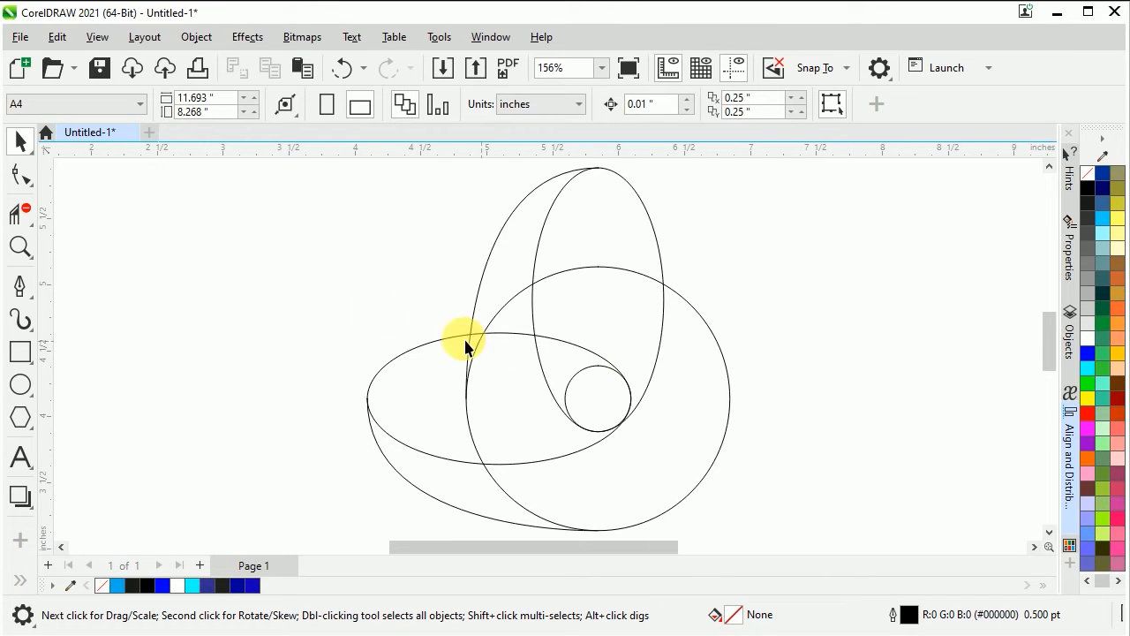
{"action": "left_click", "coordinate": [25, 222]}
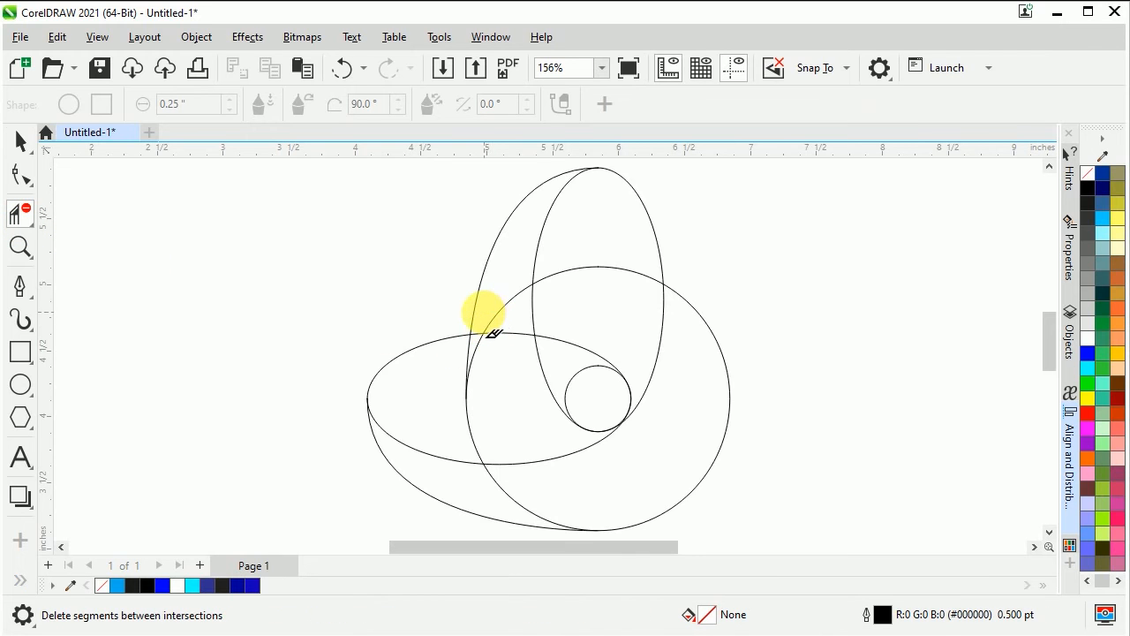
{"action": "left_click_drag", "start_coordinate": [480, 316], "coordinate": [500, 366]}
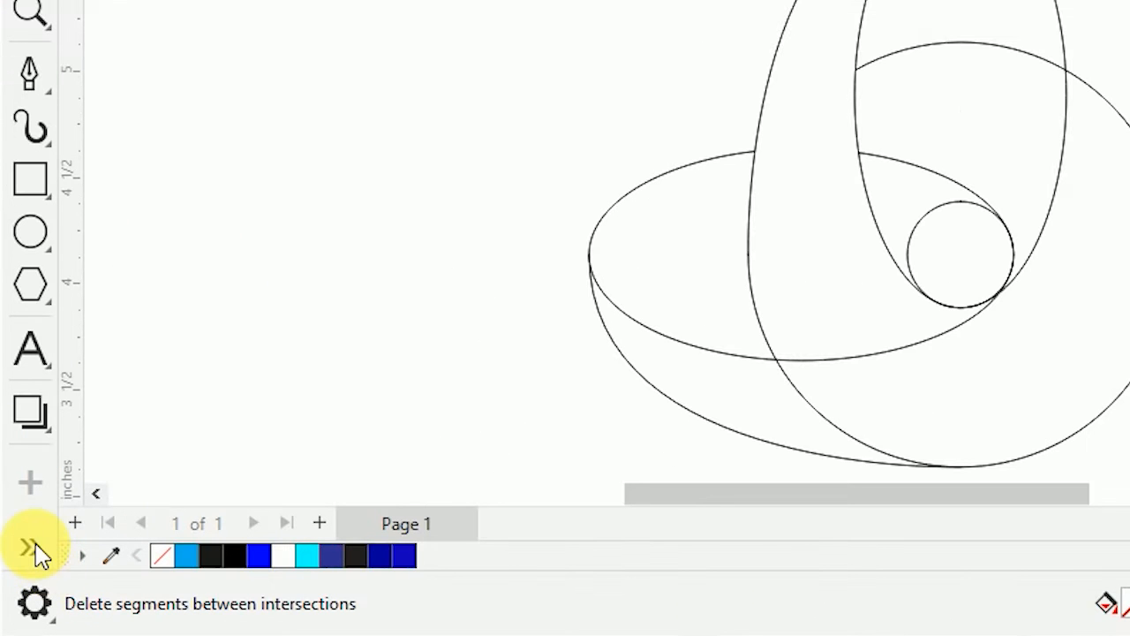
Fill the upright ellipse's region above the large circle with cyan using Smart Fill
{"action": "left_click", "coordinate": [37, 545]}
{"action": "left_click_drag", "start_coordinate": [97, 543], "coordinate": [228, 590]}
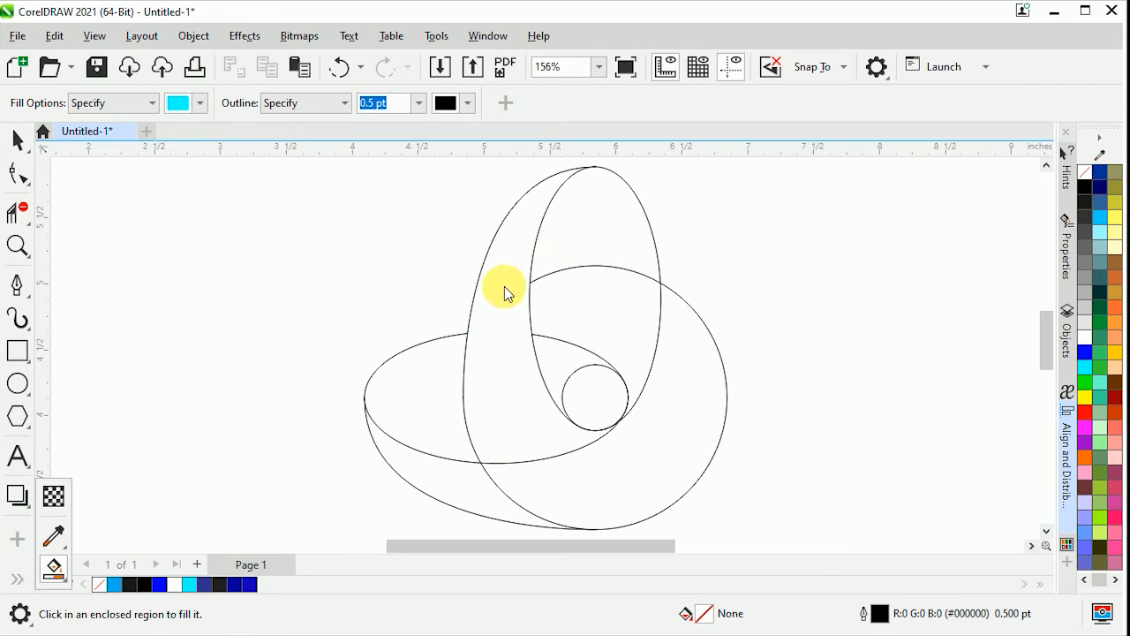
{"action": "left_click", "coordinate": [201, 103]}
{"action": "left_click", "coordinate": [204, 107]}
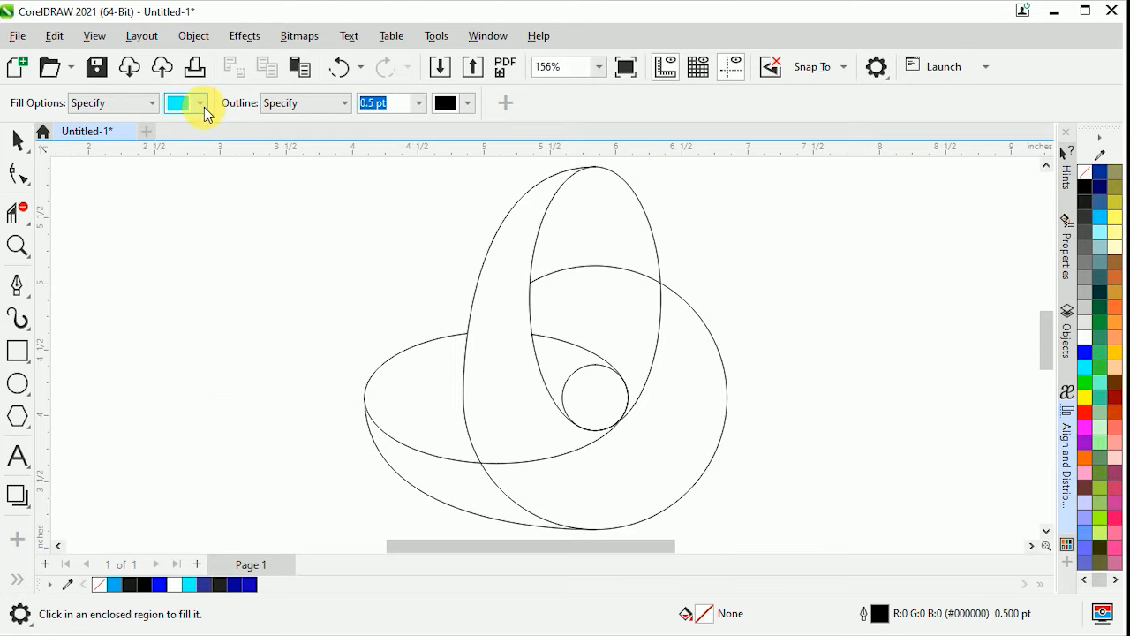
{"action": "left_click", "coordinate": [583, 252]}
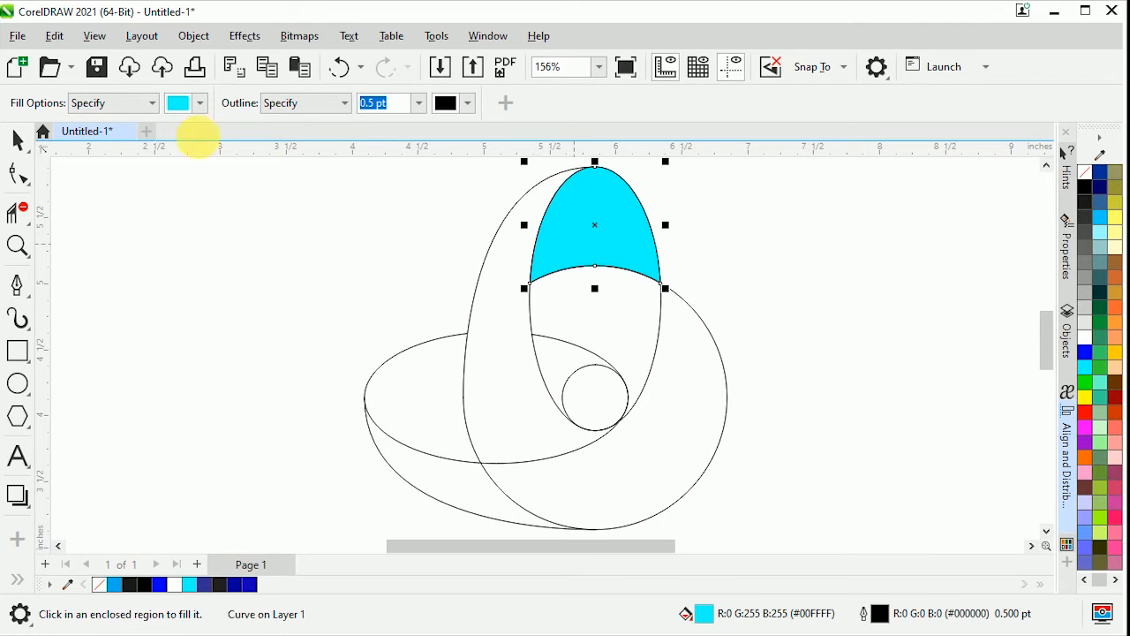
Smart Fill the long side region between the outer curve and the upright ellipse with blue
{"action": "left_click", "coordinate": [200, 103]}
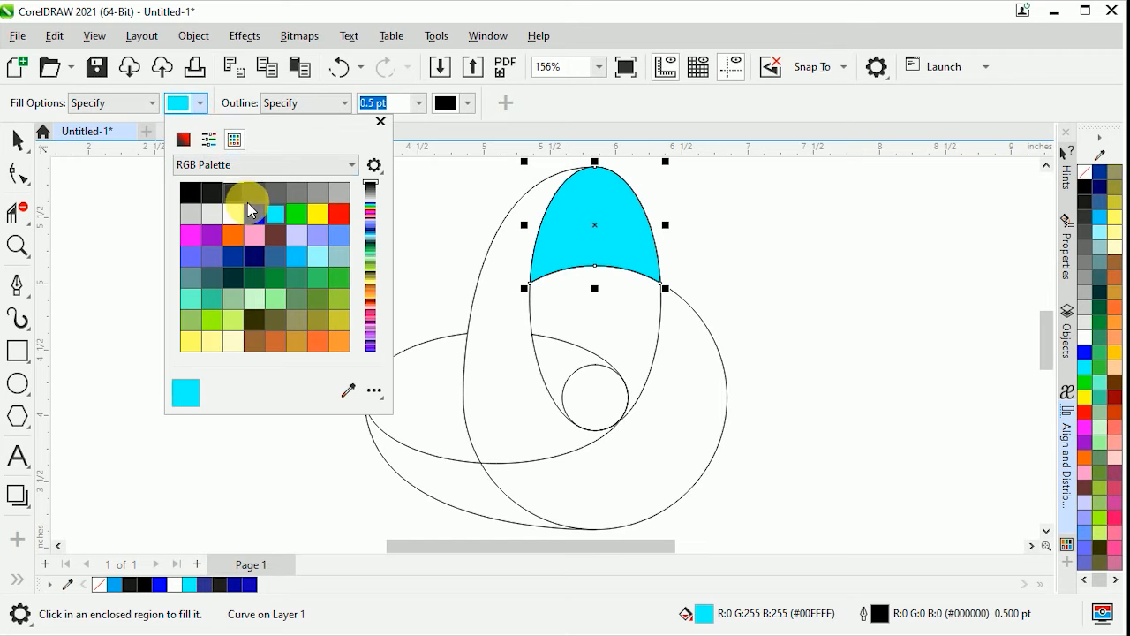
{"action": "left_click", "coordinate": [252, 208]}
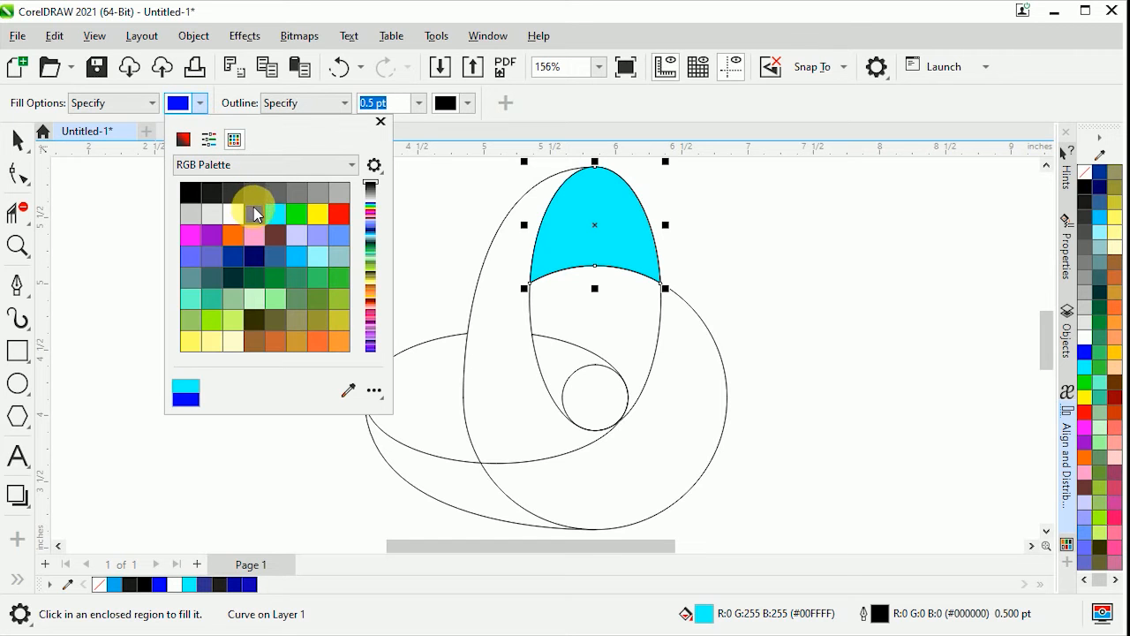
{"action": "left_click", "coordinate": [523, 289]}
{"action": "left_click", "coordinate": [515, 285]}
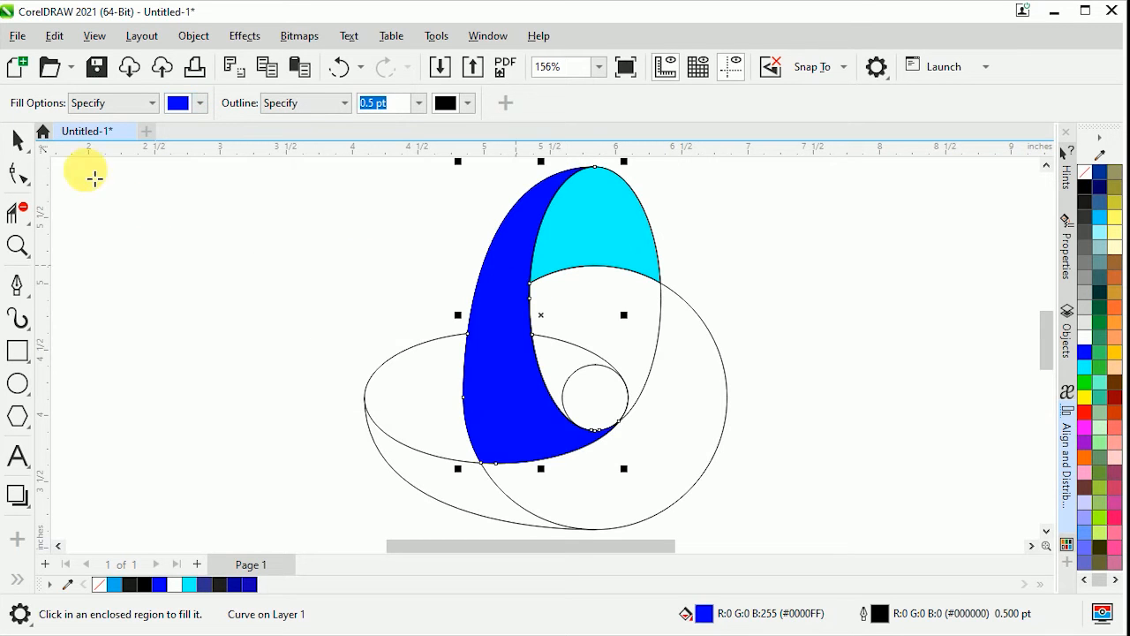
Delete the rotated ellipse-and-curve group
{"action": "left_click", "coordinate": [27, 150]}
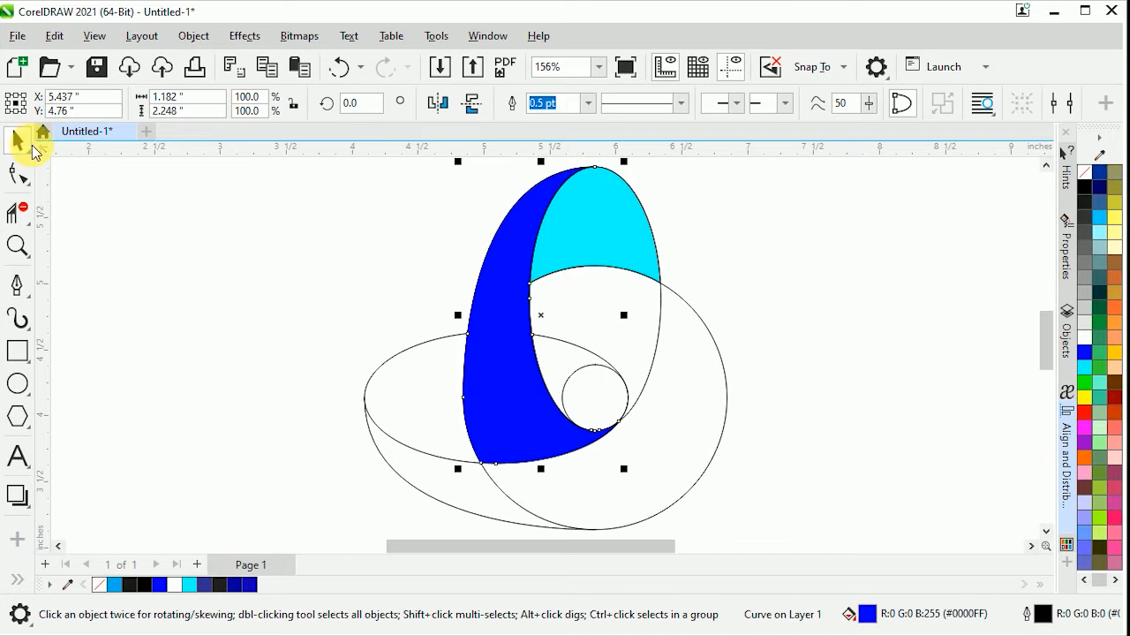
{"action": "left_click", "coordinate": [301, 264]}
{"action": "left_click", "coordinate": [413, 405]}
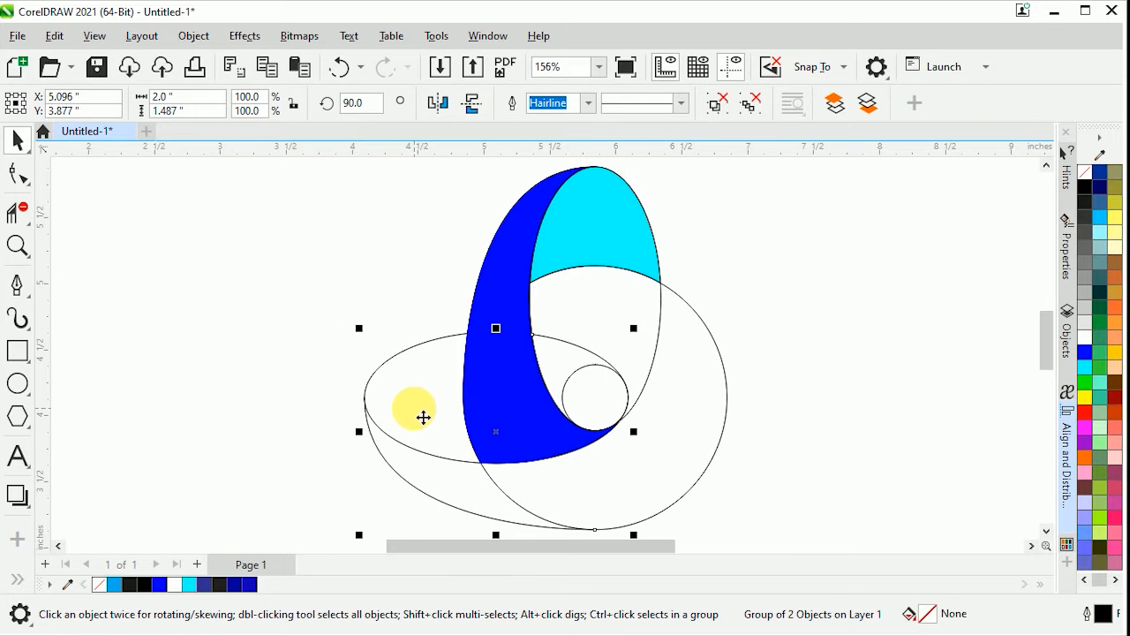
{"action": "right_click", "coordinate": [423, 416]}
{"action": "left_click", "coordinate": [494, 229]}
Delete the large circle and the original upright ellipse-and-curve group, keeping the filled shapes and small circle
{"action": "left_click", "coordinate": [565, 478]}
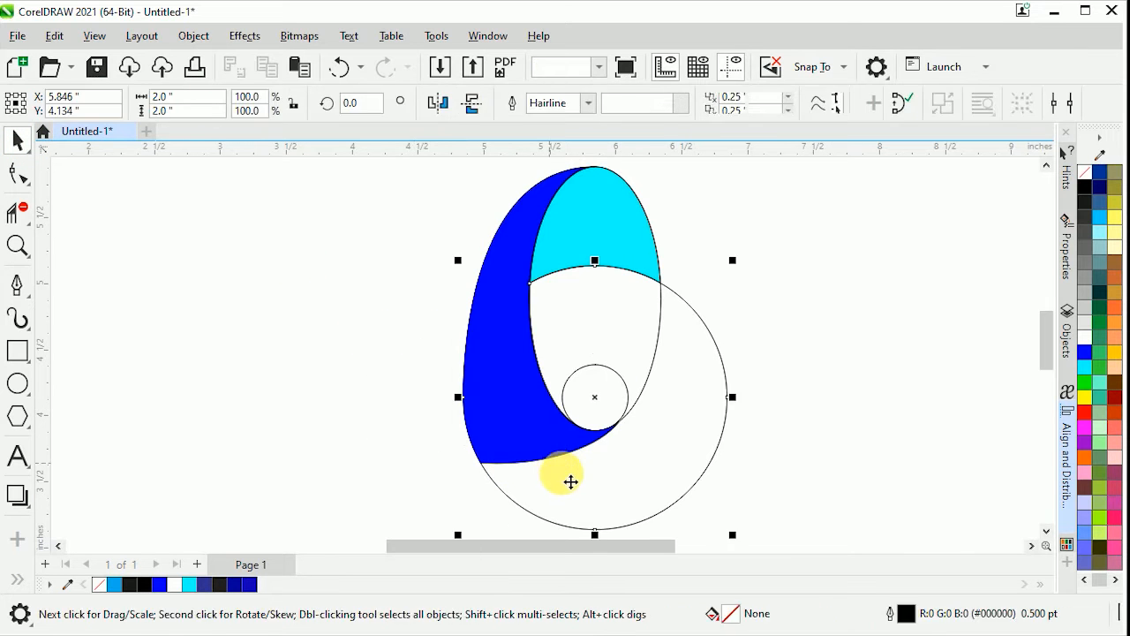
{"action": "right_click", "coordinate": [567, 473]}
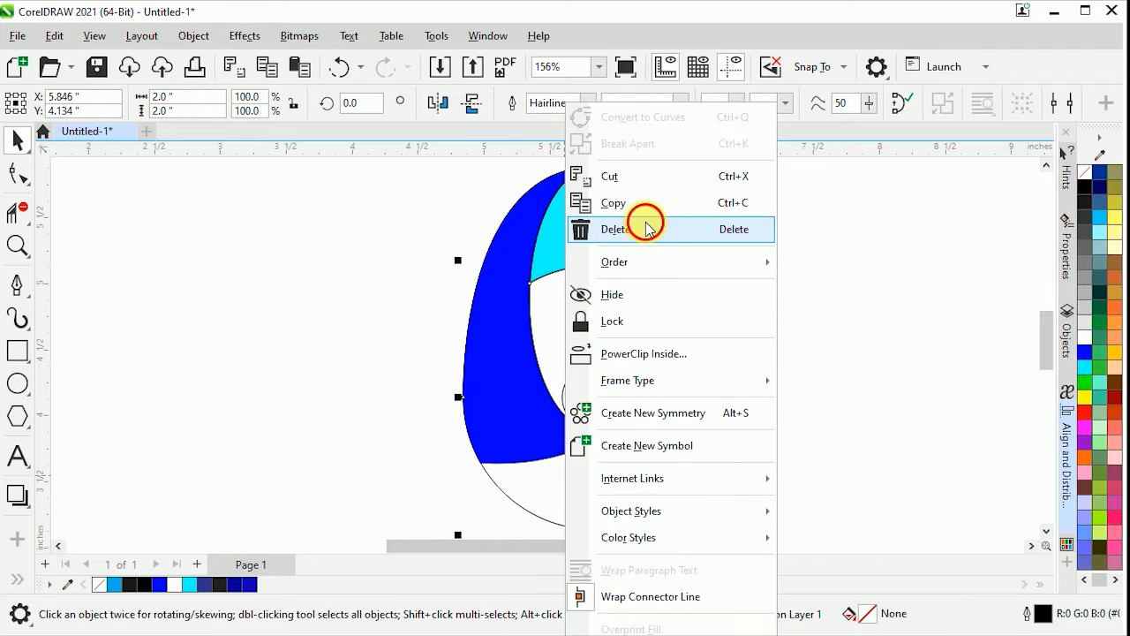
{"action": "left_click", "coordinate": [647, 229]}
{"action": "left_click", "coordinate": [592, 346]}
{"action": "right_click", "coordinate": [592, 344]}
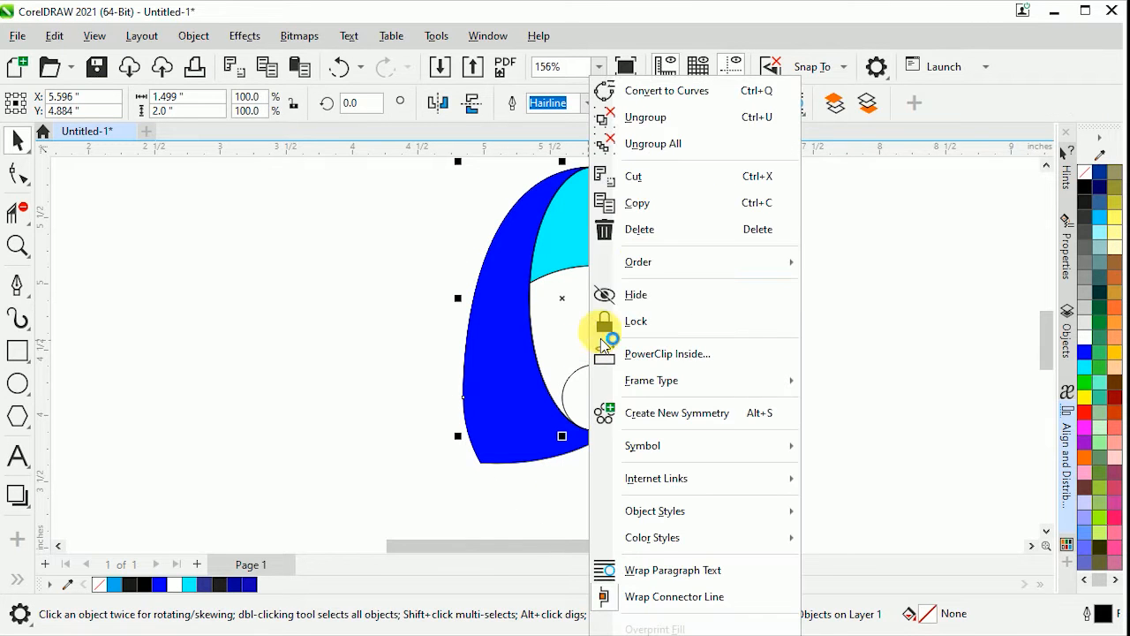
{"action": "left_click", "coordinate": [649, 239]}
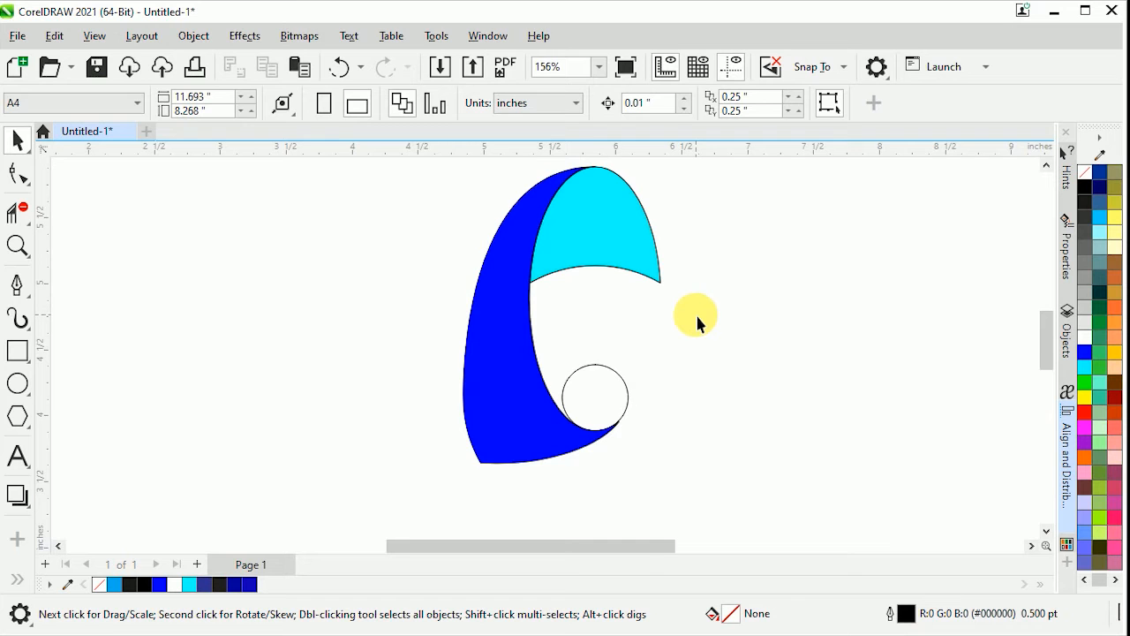
Remove the outlines from the cyan and blue shapes
{"action": "scroll", "coordinate": [698, 322], "scroll_direction": "up", "scroll_amount": 1}
{"action": "left_click", "coordinate": [592, 256]}
{"action": "left_click", "coordinate": [495, 339]}
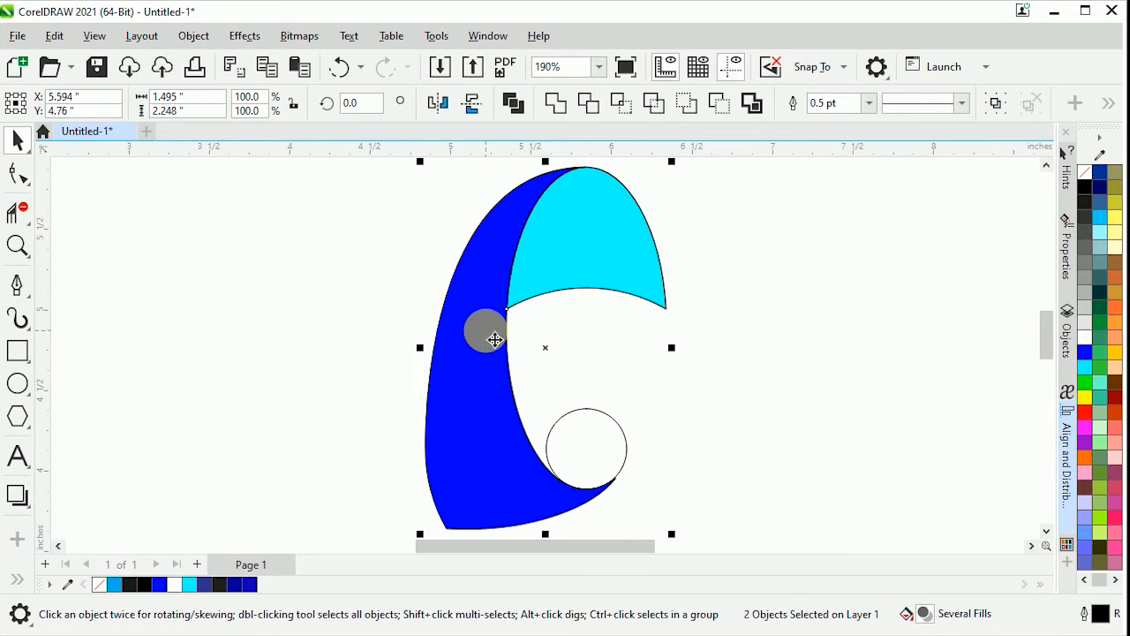
{"action": "right_click", "coordinate": [1084, 176]}
{"action": "left_click", "coordinate": [835, 253]}
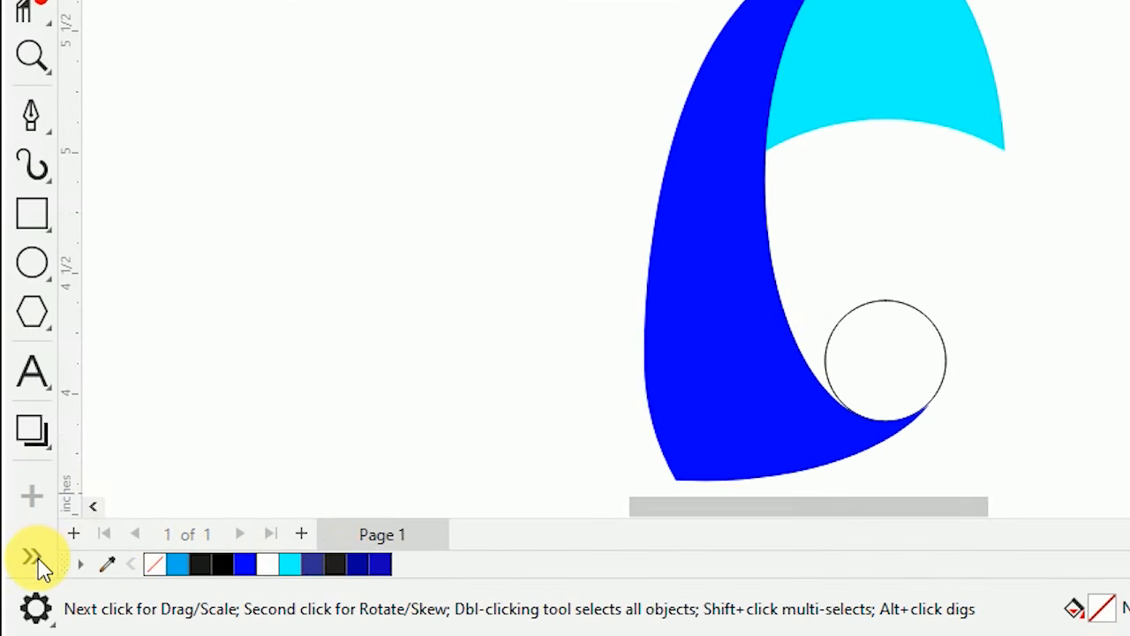
Apply a linear fountain fill to the cyan shape, running from below its lower edge diagonally up past its top
{"action": "left_click", "coordinate": [38, 559]}
{"action": "left_click", "coordinate": [84, 558]}
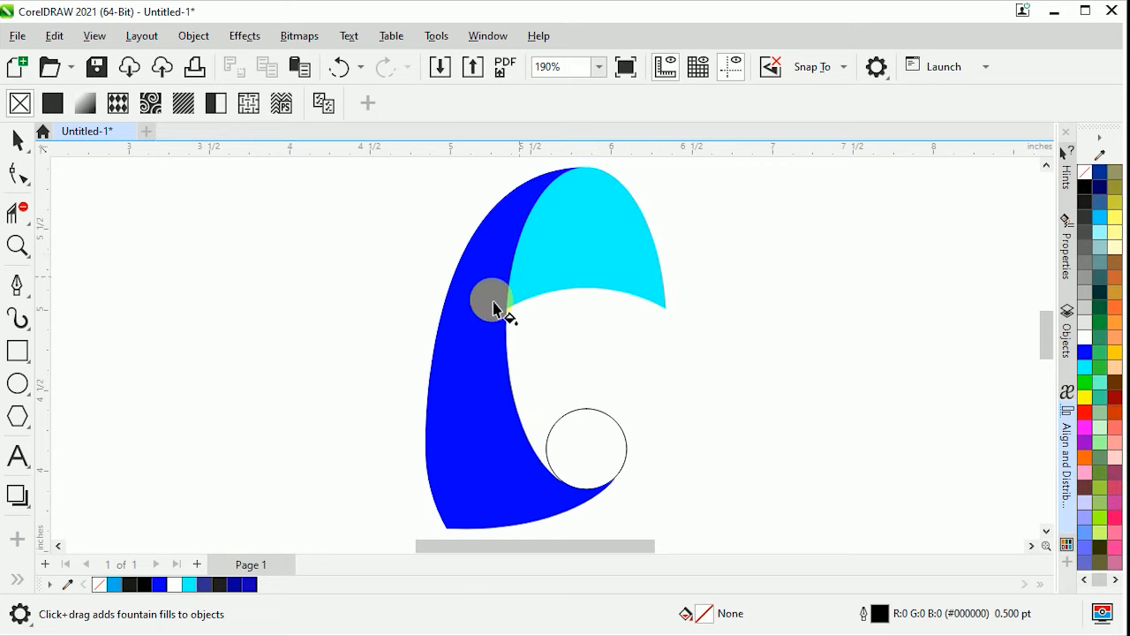
{"action": "scroll", "coordinate": [433, 397], "scroll_direction": "down", "scroll_amount": 2}
{"action": "scroll", "coordinate": [559, 228], "scroll_direction": "up", "scroll_amount": 3}
{"action": "scroll", "coordinate": [558, 228], "scroll_direction": "up", "scroll_amount": 2}
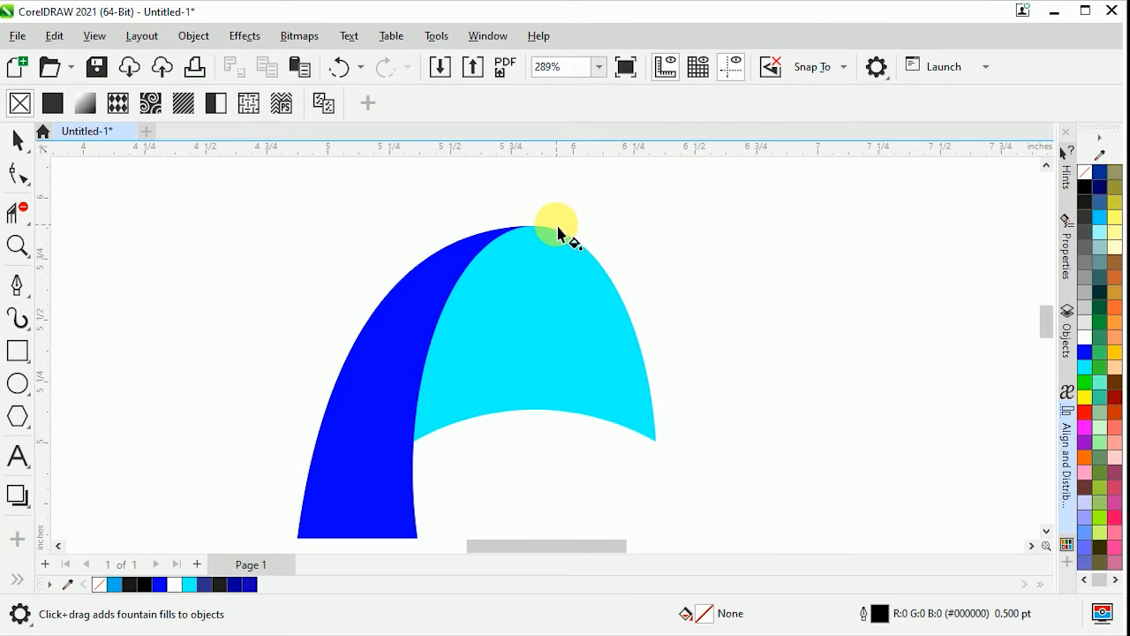
{"action": "left_click", "coordinate": [536, 307]}
{"action": "left_click_drag", "start_coordinate": [452, 405], "coordinate": [565, 219]}
{"action": "left_click_drag", "start_coordinate": [448, 406], "coordinate": [487, 430]}
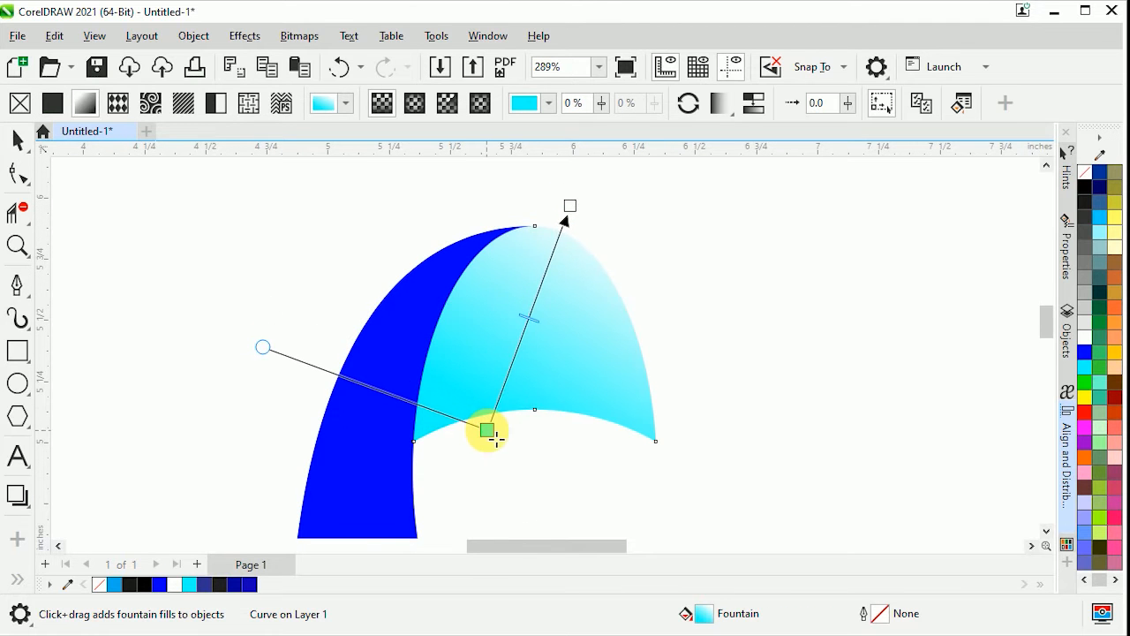
{"action": "left_click_drag", "start_coordinate": [570, 205], "coordinate": [576, 214]}
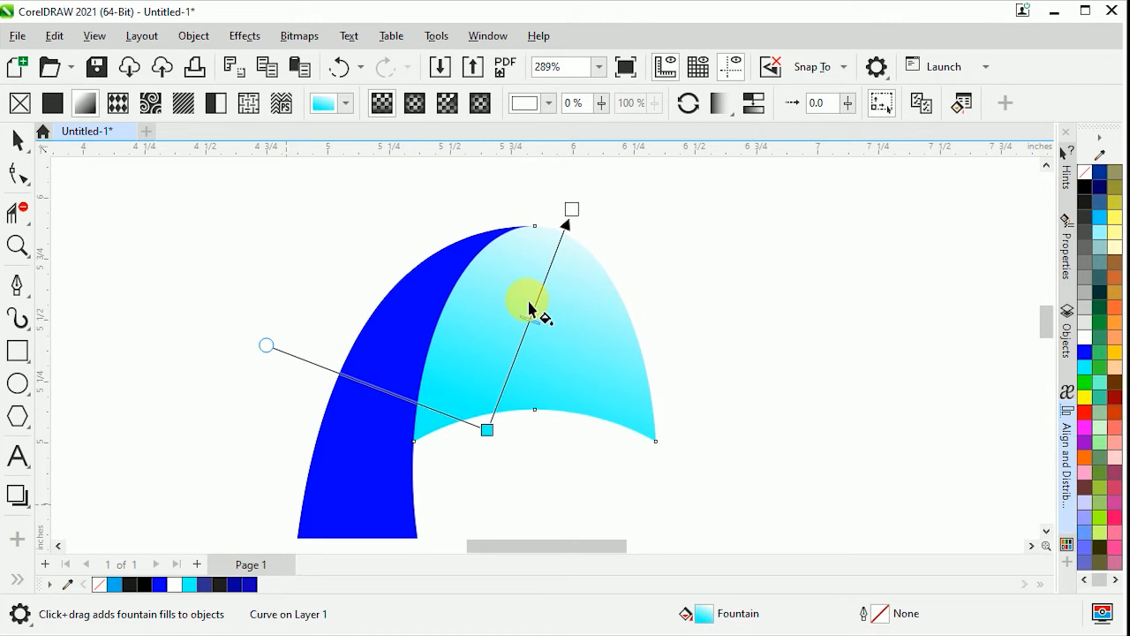
Colour the fountain fill's upper end node cyan and its lower start node dark blue
{"action": "left_click", "coordinate": [571, 208]}
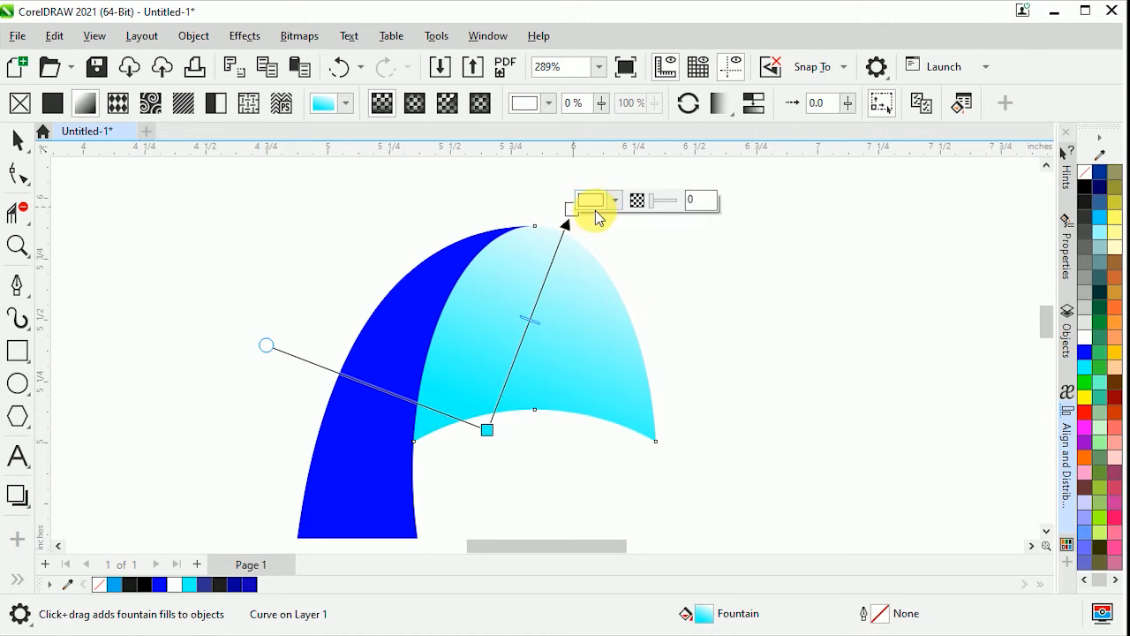
{"action": "left_click", "coordinate": [614, 201]}
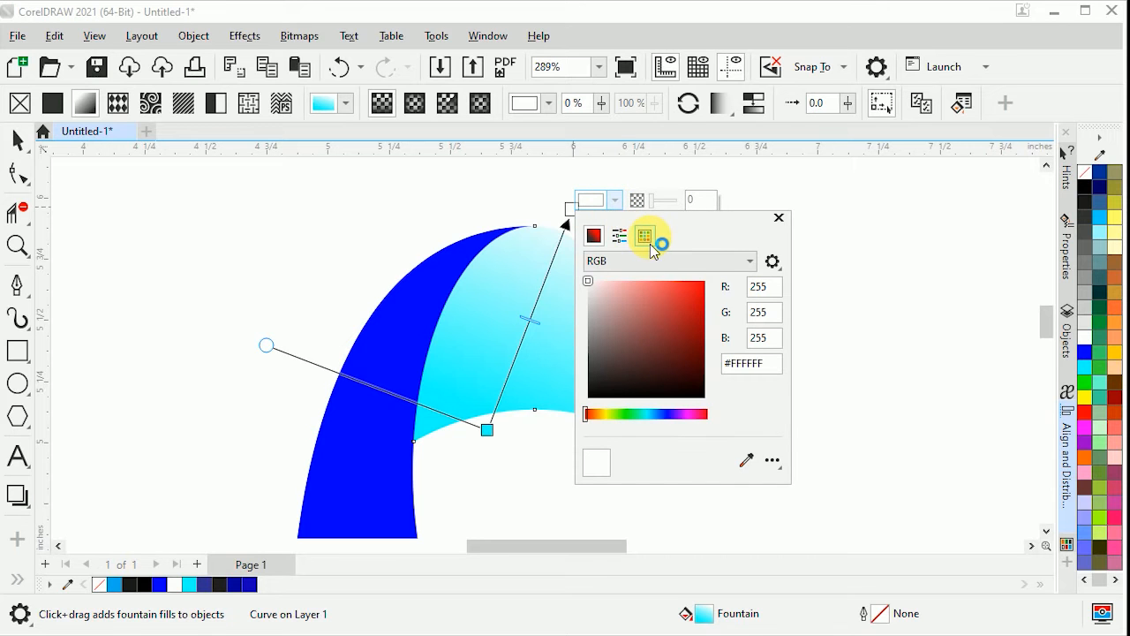
{"action": "left_click", "coordinate": [646, 235]}
{"action": "left_click", "coordinate": [686, 309]}
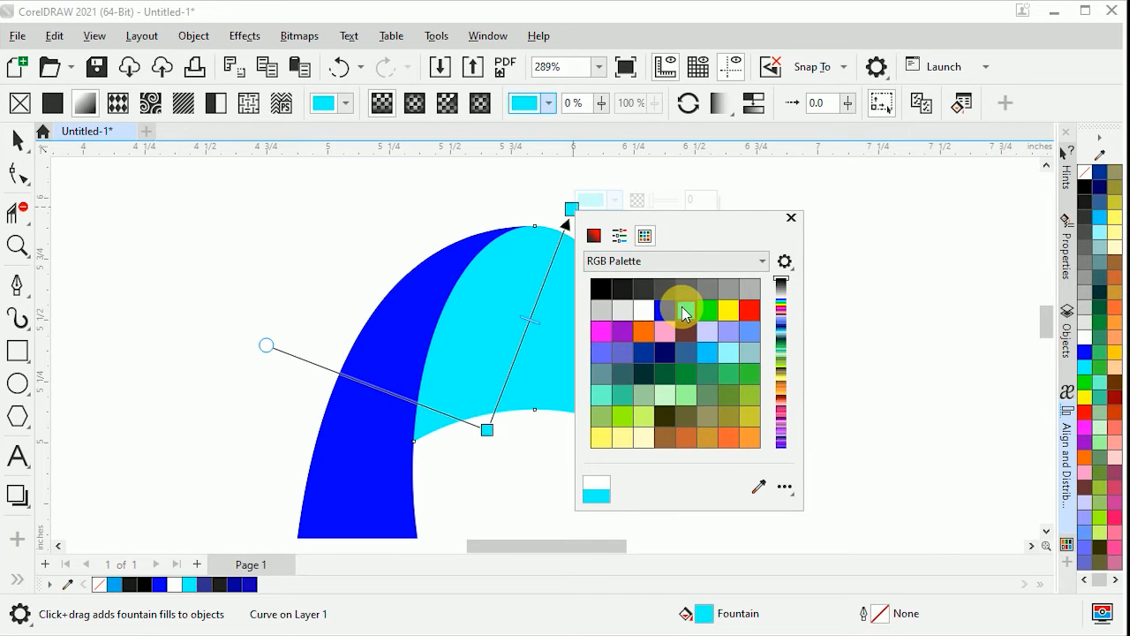
{"action": "left_click", "coordinate": [487, 431]}
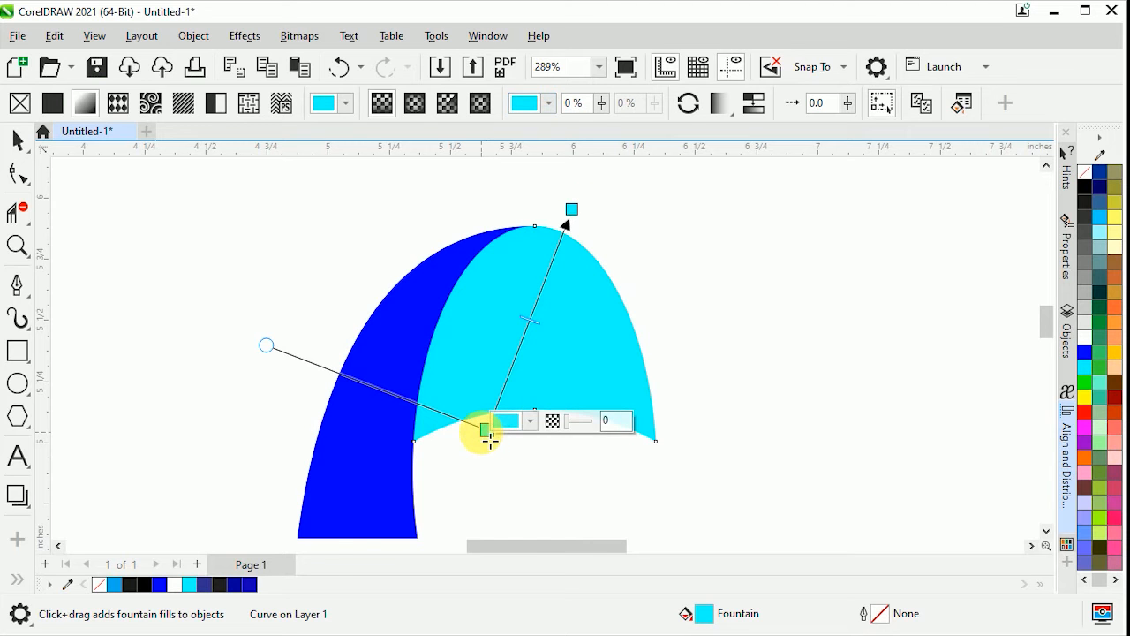
{"action": "left_click", "coordinate": [240, 584]}
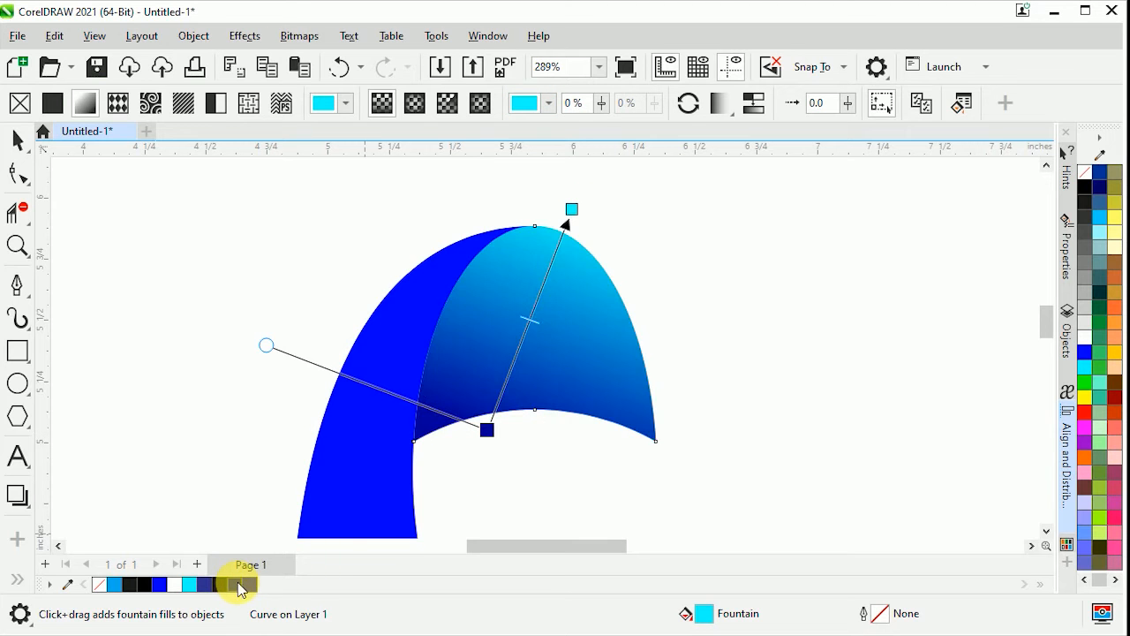
Reposition the cyan shape's fountain fill nodes and midpoint so the gradient runs from below its lower edge to its upper right edge
{"action": "left_click_drag", "start_coordinate": [574, 209], "coordinate": [562, 252]}
{"action": "left_click_drag", "start_coordinate": [529, 341], "coordinate": [519, 359]}
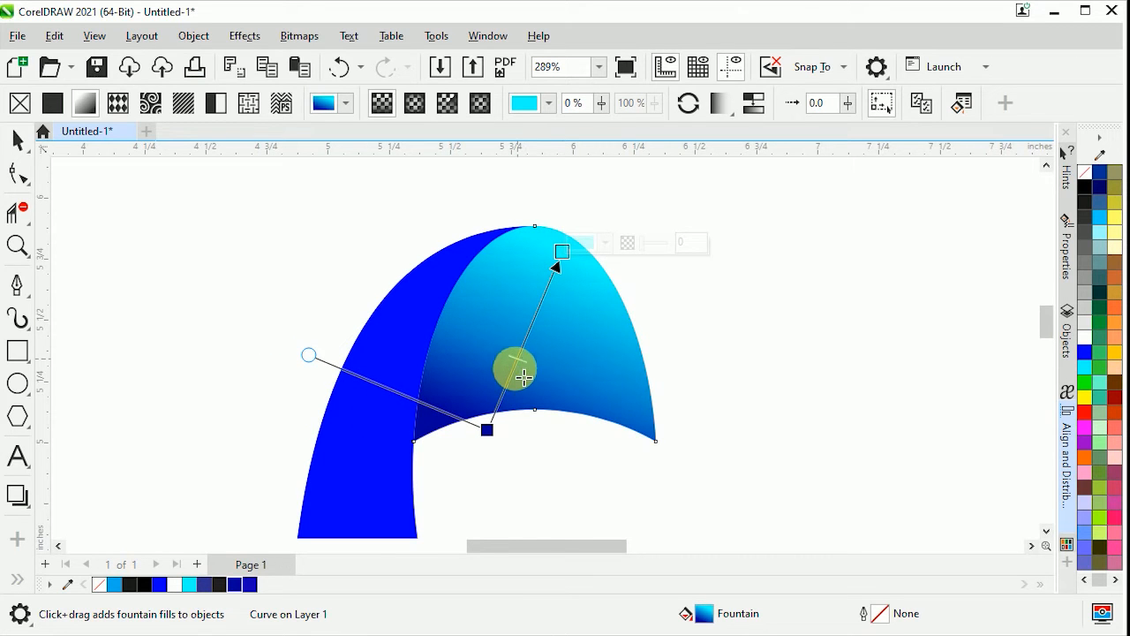
{"action": "left_click_drag", "start_coordinate": [308, 356], "coordinate": [276, 407]}
{"action": "left_click", "coordinate": [482, 432]}
{"action": "left_click_drag", "start_coordinate": [484, 431], "coordinate": [468, 460]}
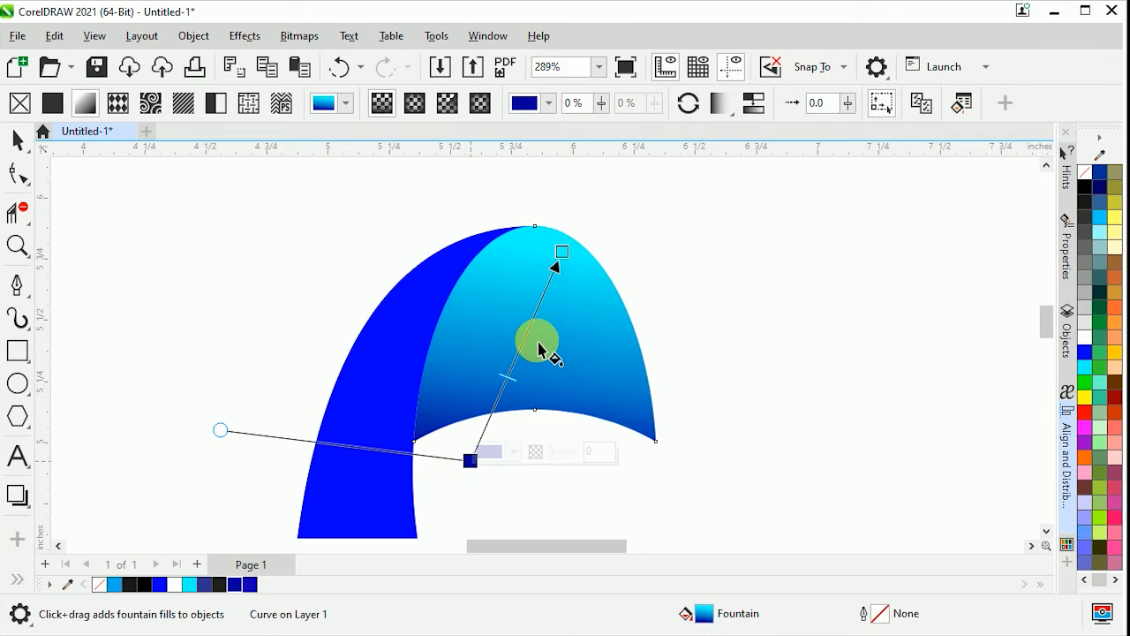
{"action": "left_click_drag", "start_coordinate": [521, 349], "coordinate": [530, 338]}
{"action": "left_click_drag", "start_coordinate": [574, 238], "coordinate": [597, 251]}
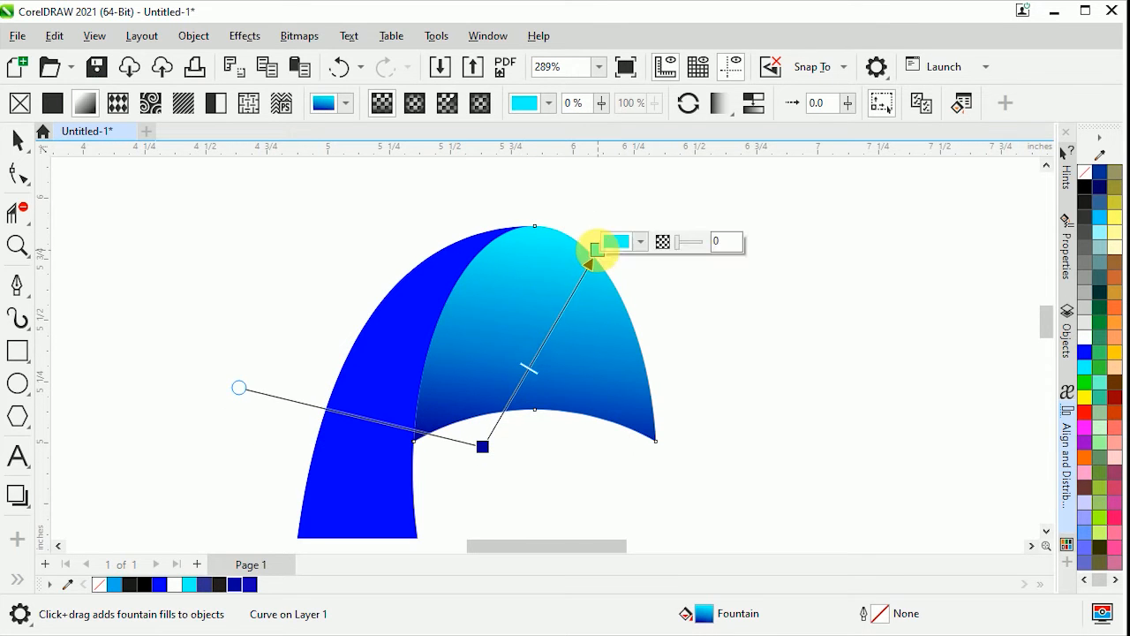
Recolour the fountain fill's dark blue start node with pure blue from the document palette
{"action": "left_click", "coordinate": [482, 447]}
{"action": "left_click", "coordinate": [523, 445]}
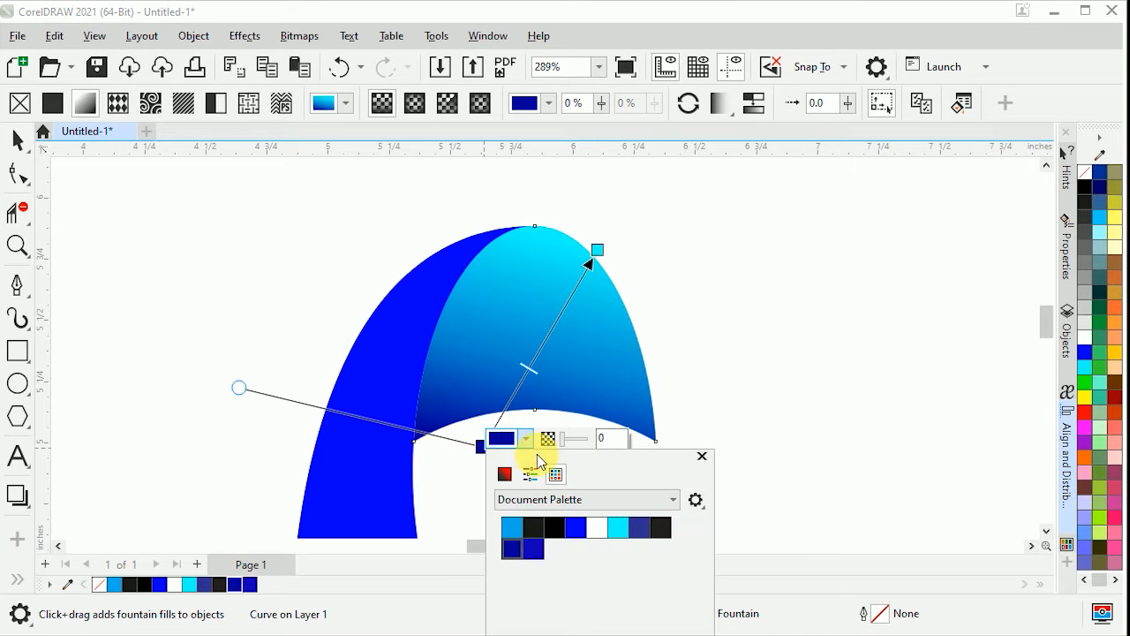
{"action": "left_click", "coordinate": [575, 527]}
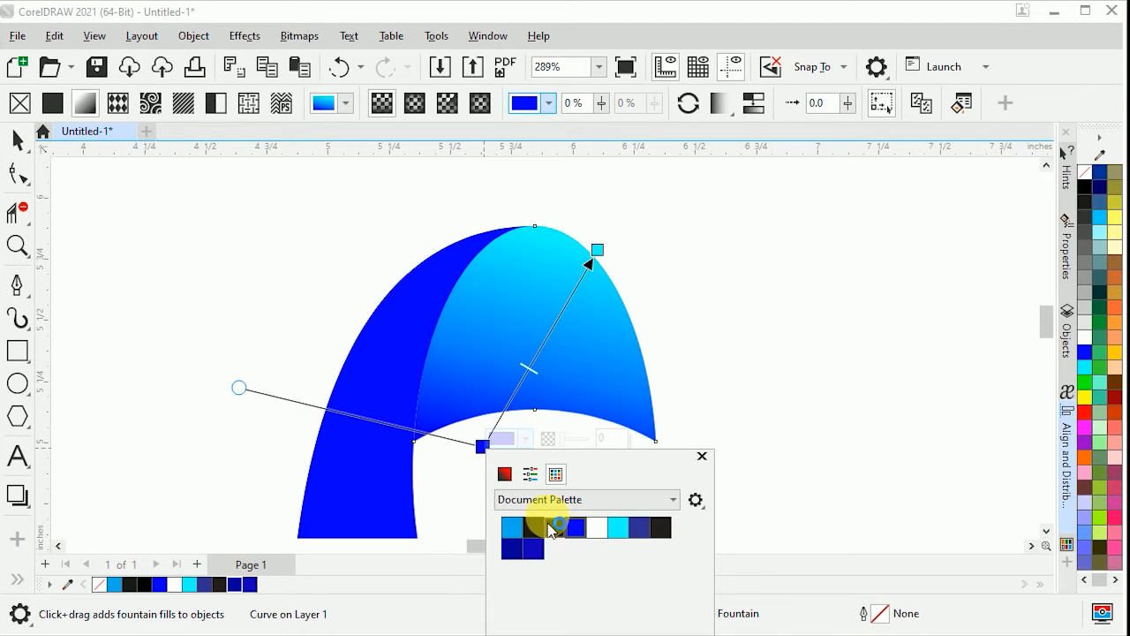
{"action": "left_click", "coordinate": [481, 465]}
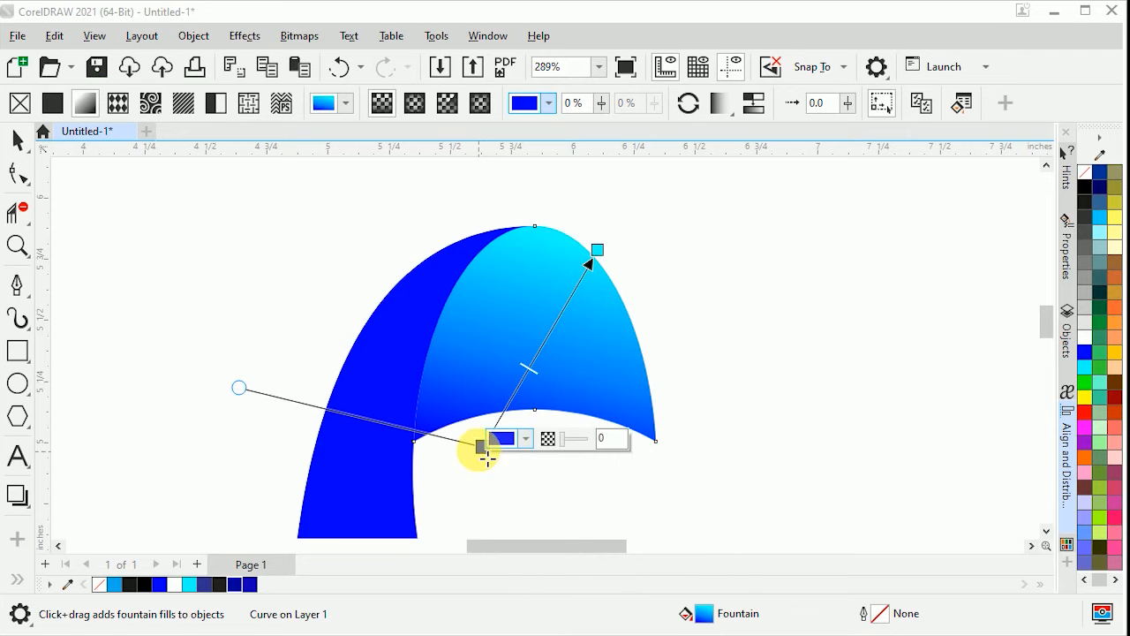
Move the gradient's cyan end node slightly inward from the shape's upper right edge and deselect the shape
{"action": "left_click_drag", "start_coordinate": [534, 382], "coordinate": [537, 378]}
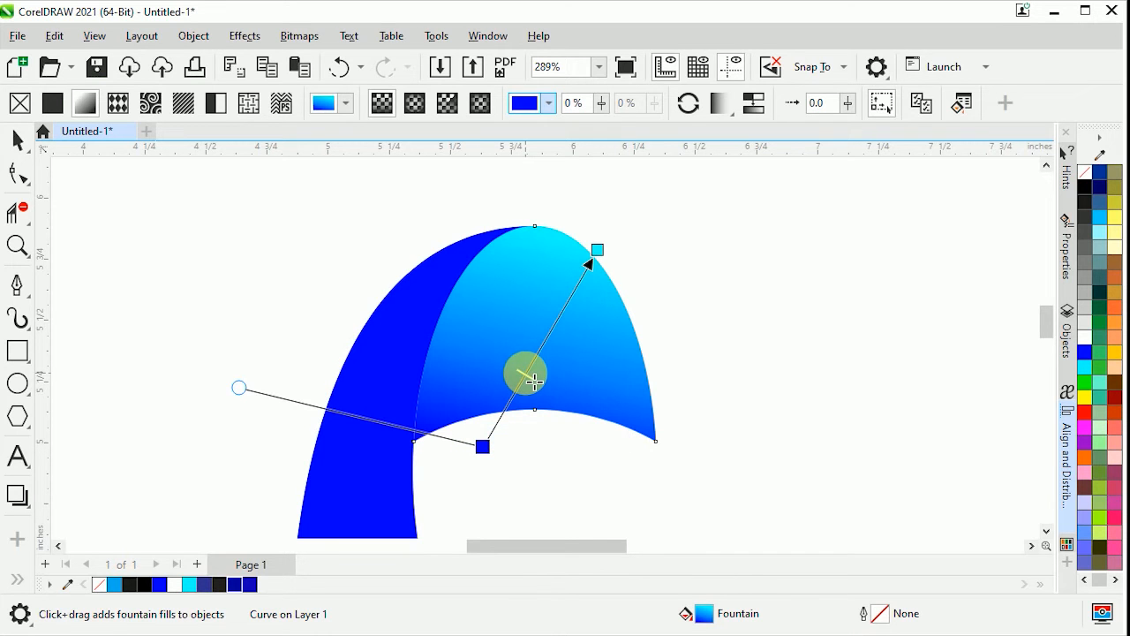
{"action": "left_click_drag", "start_coordinate": [601, 253], "coordinate": [588, 273]}
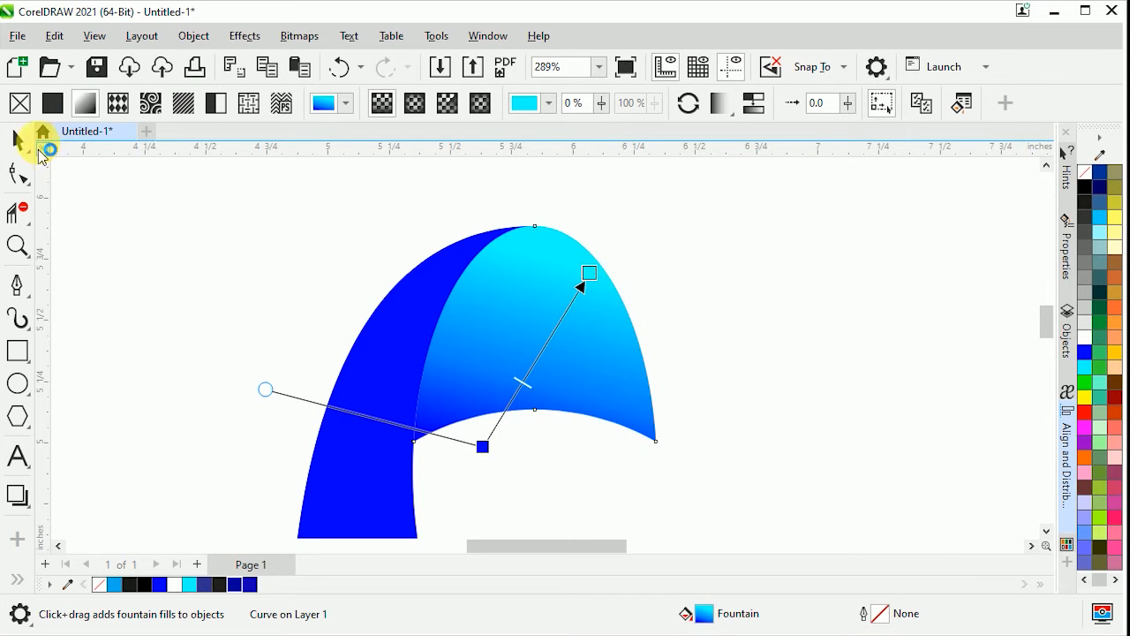
{"action": "left_click", "coordinate": [26, 144]}
{"action": "left_click", "coordinate": [181, 198]}
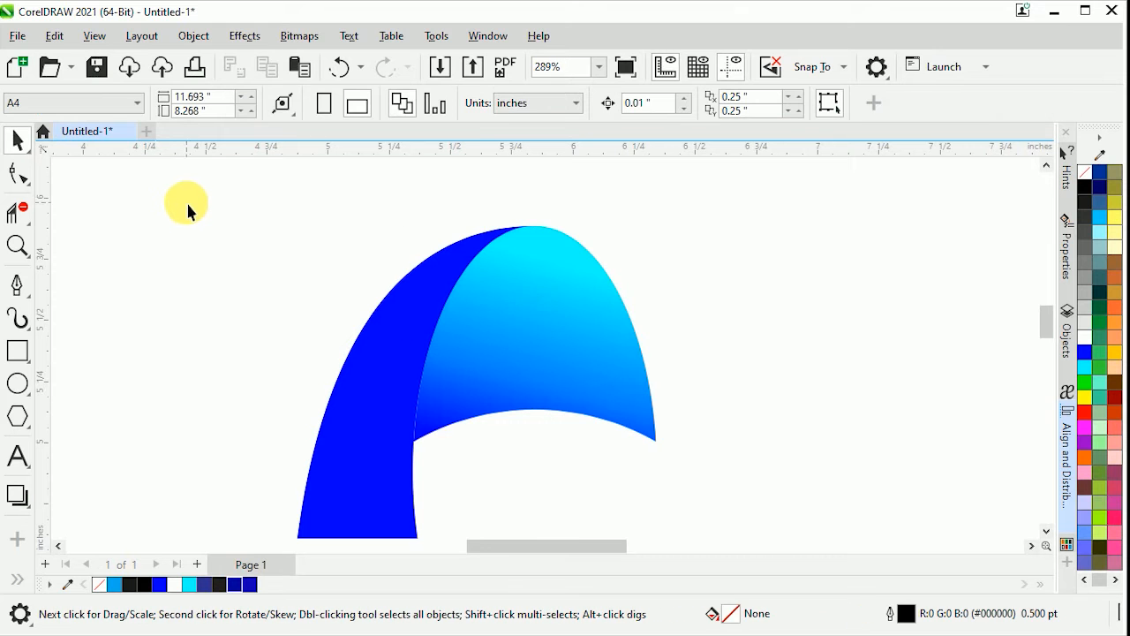
Draw a hairline 3-point curve about 0.46 by 0.74 inches from the gradient shape's lower edge to its upper left edge
{"action": "scroll", "coordinate": [562, 309], "scroll_direction": "up", "scroll_amount": 1}
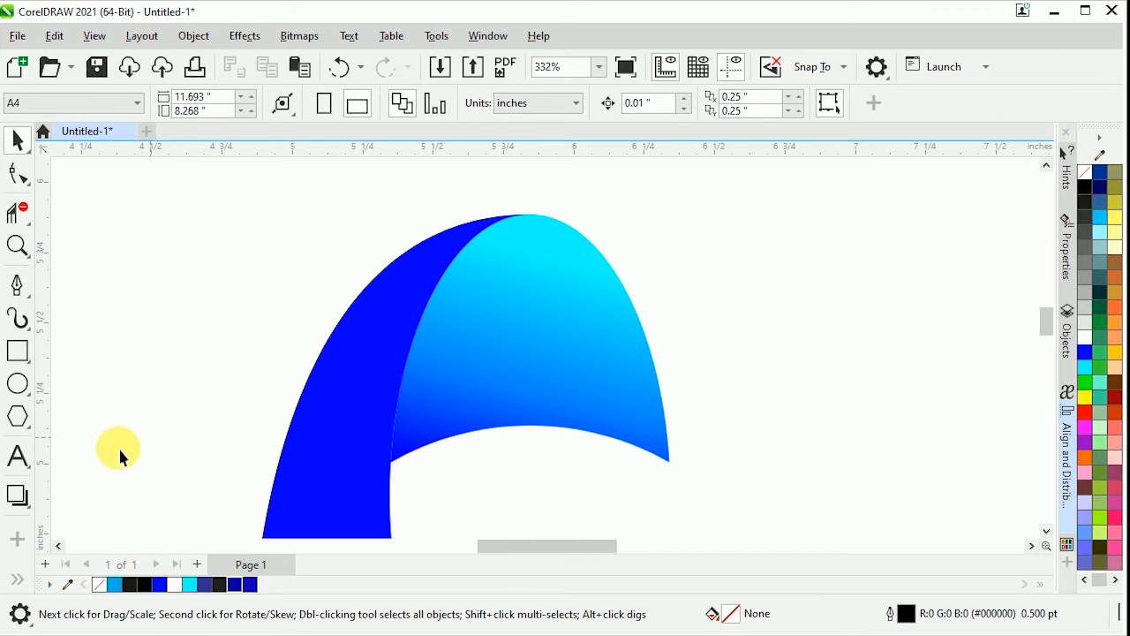
{"action": "mouse_move", "coordinate": [21, 288]}
{"action": "left_mouse_down"}
{"action": "mouse_move", "coordinate": [77, 293]}
{"action": "mouse_move", "coordinate": [114, 391]}
{"action": "mouse_move", "coordinate": [99, 441]}
{"action": "mouse_move", "coordinate": [107, 454]}
{"action": "left_mouse_up"}
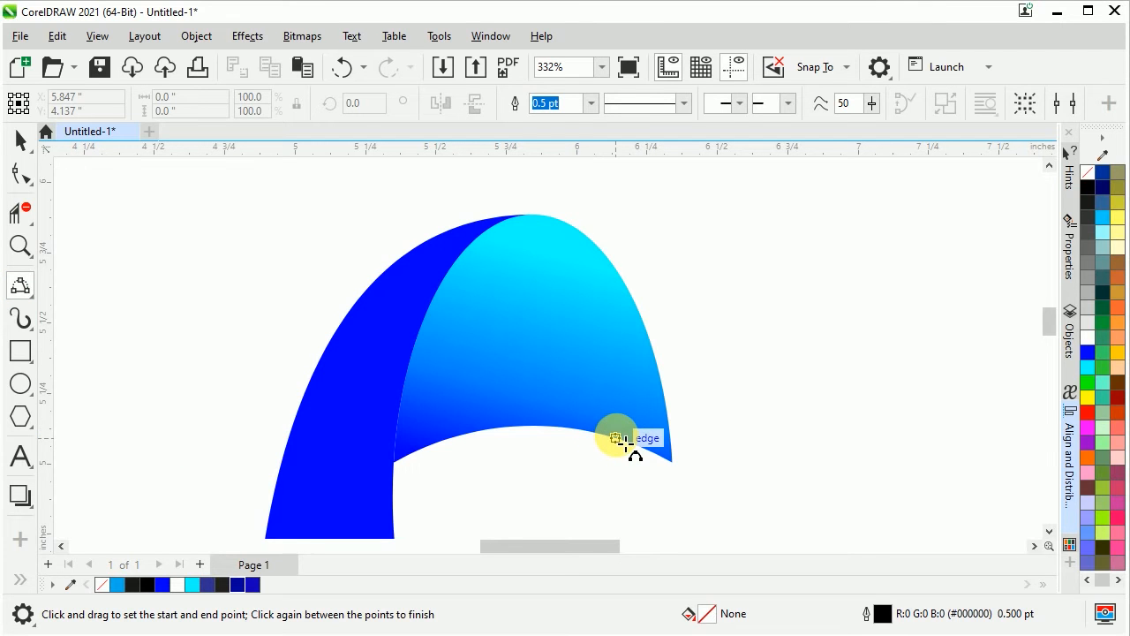
{"action": "left_click_drag", "start_coordinate": [624, 440], "coordinate": [500, 240]}
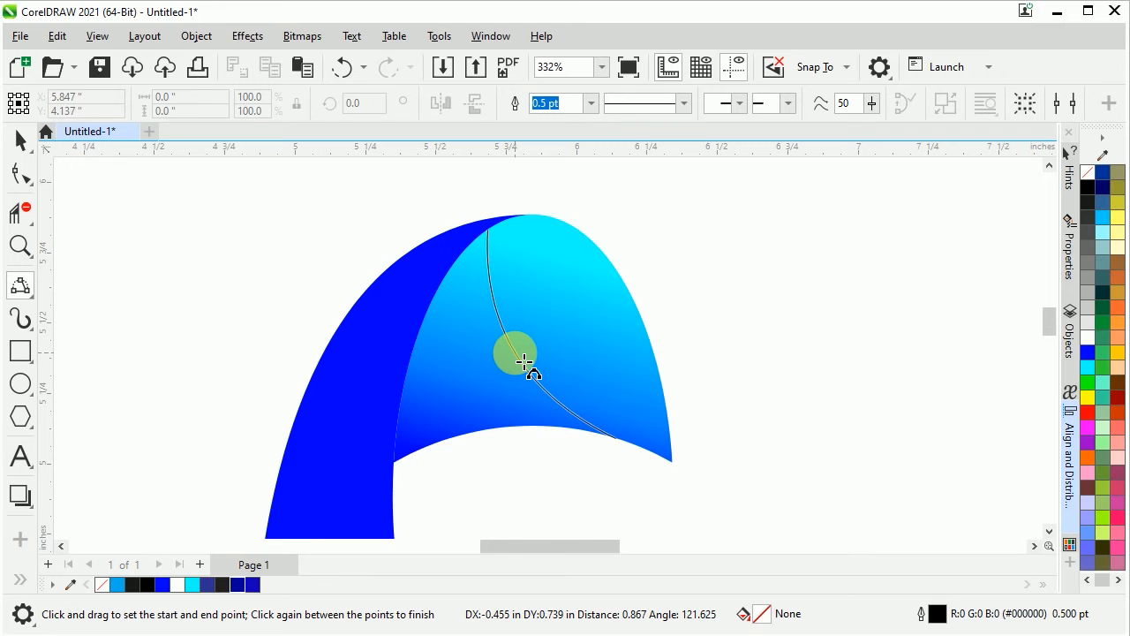
{"action": "left_click", "coordinate": [525, 362]}
{"action": "left_click", "coordinate": [20, 139]}
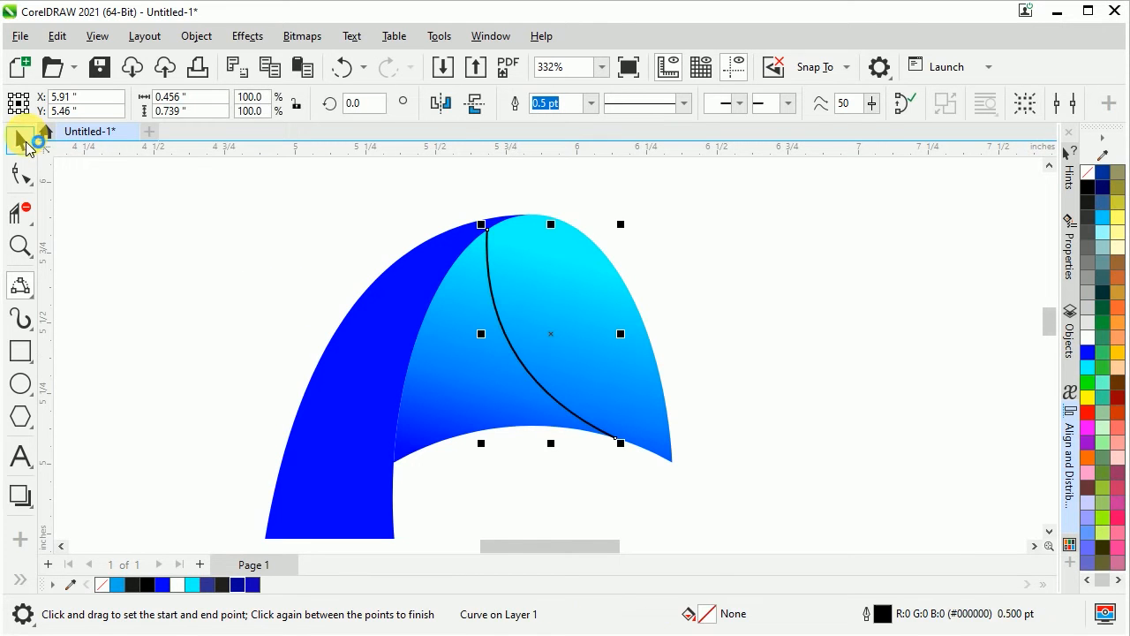
{"action": "left_click", "coordinate": [590, 103]}
{"action": "left_click", "coordinate": [585, 137]}
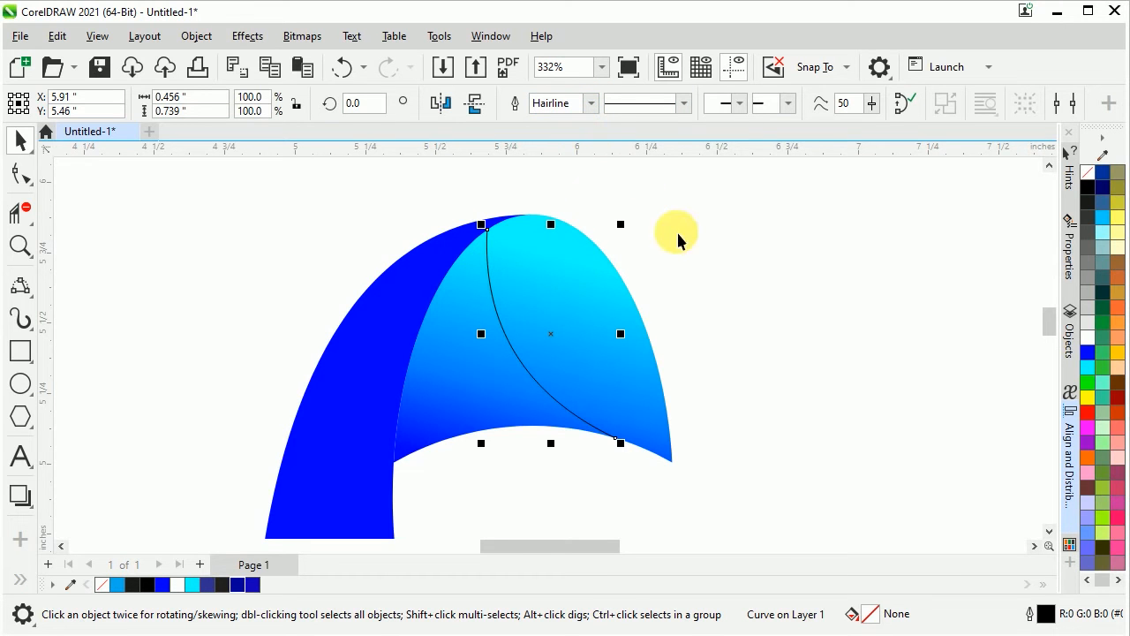
Smart-fill the gradient shape's region left of the curve with blue and remove the new shape's outline
{"action": "scroll", "coordinate": [571, 336], "scroll_direction": "up", "scroll_amount": 1}
{"action": "scroll", "coordinate": [462, 287], "scroll_direction": "up", "scroll_amount": 1}
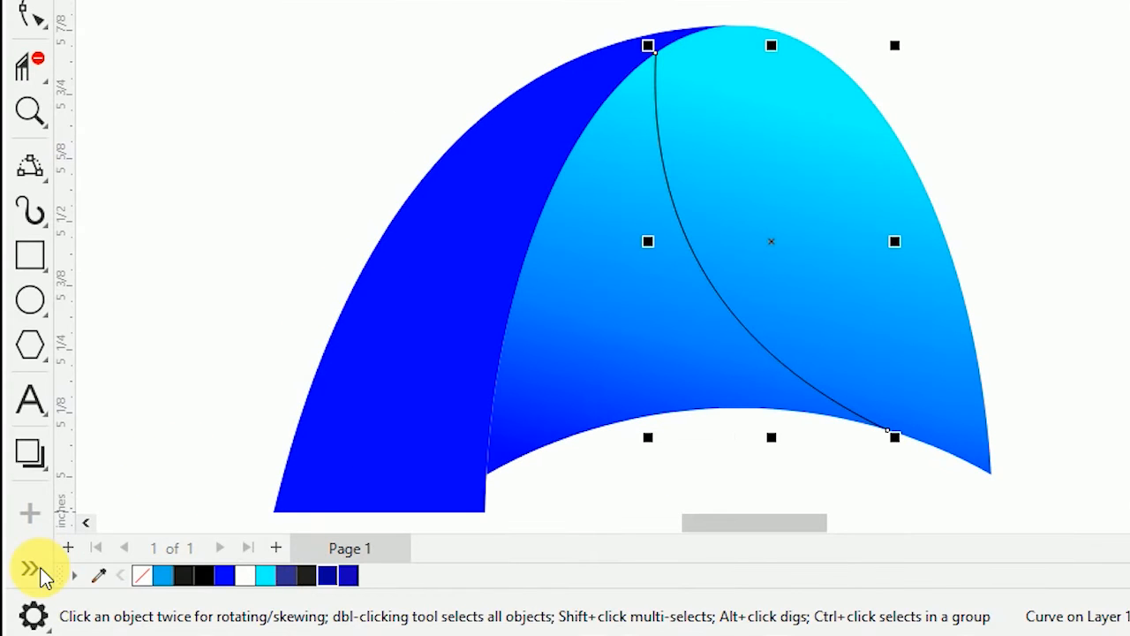
{"action": "left_click", "coordinate": [41, 569]}
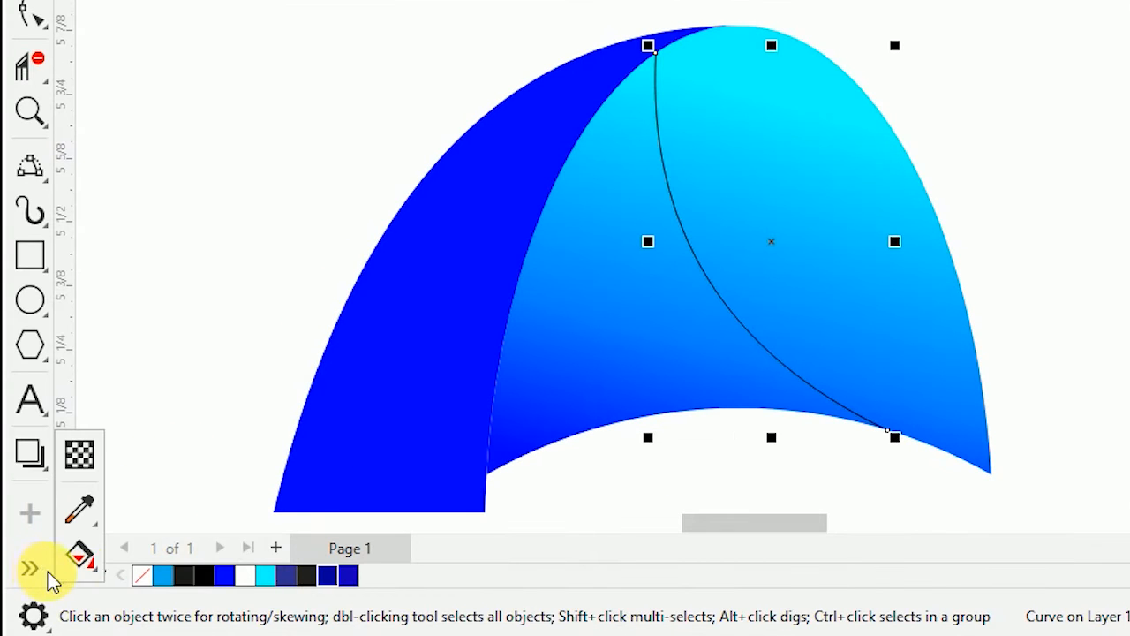
{"action": "left_click", "coordinate": [99, 584]}
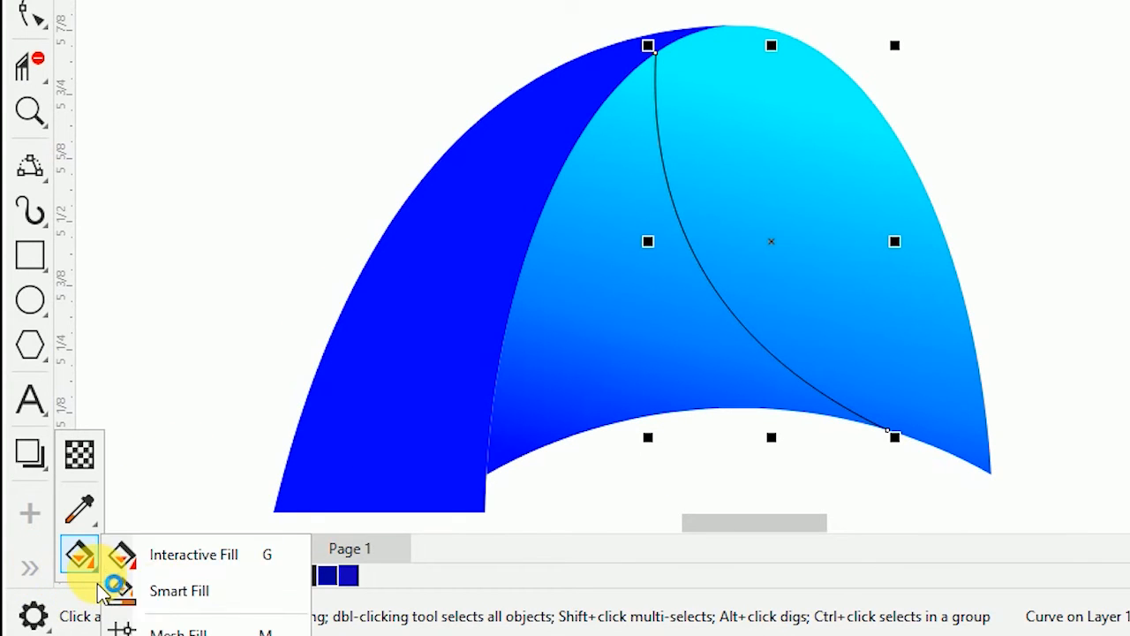
{"action": "left_click", "coordinate": [164, 592]}
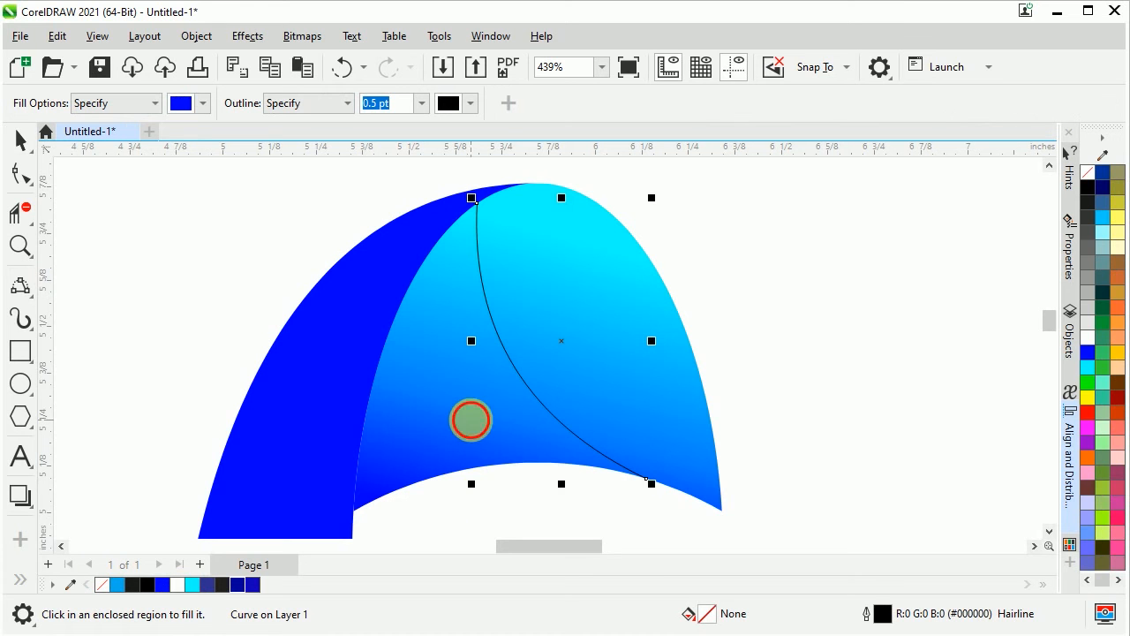
{"action": "left_click", "coordinate": [470, 420]}
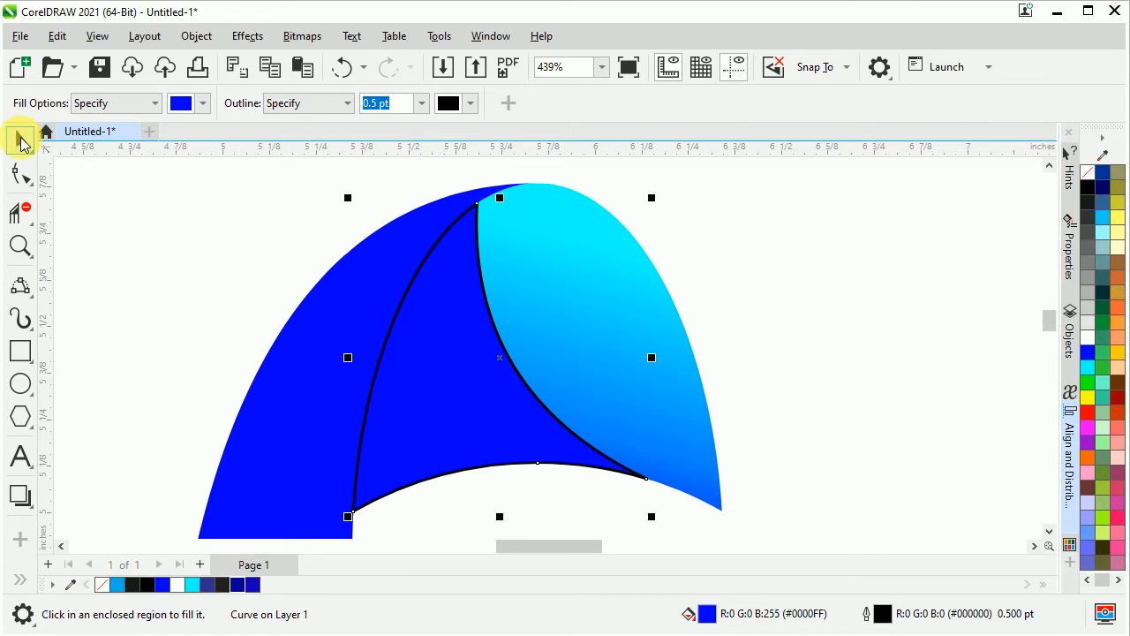
{"action": "left_click", "coordinate": [22, 141]}
{"action": "right_click", "coordinate": [106, 584]}
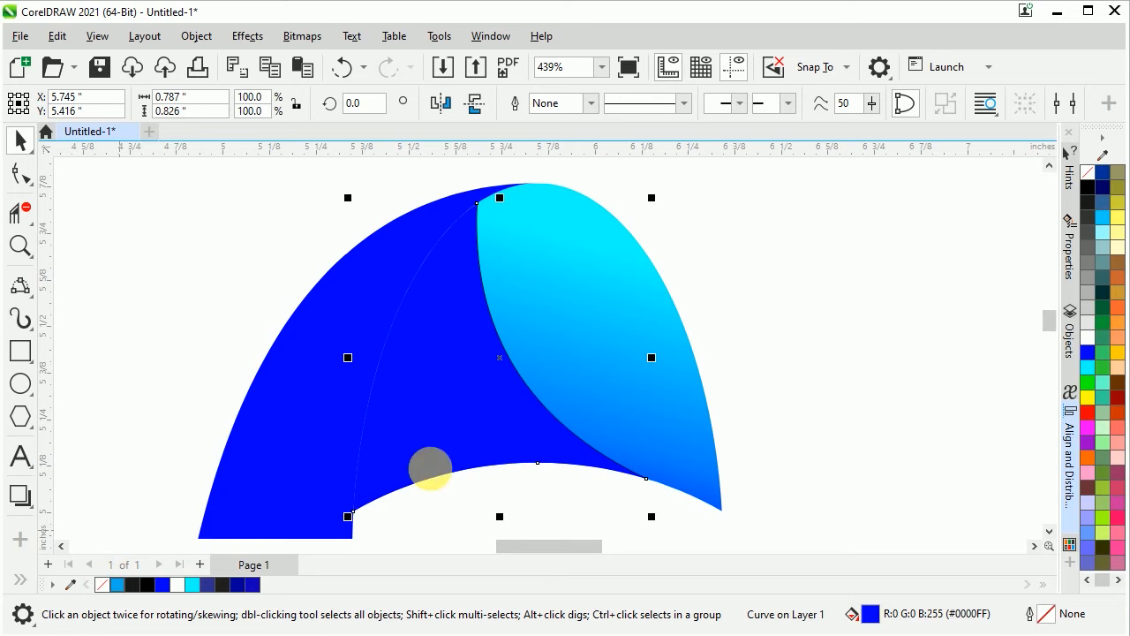
Delete the hairline curve that divides the gradient shape
{"action": "left_click_drag", "start_coordinate": [454, 175], "coordinate": [676, 524]}
{"action": "right_click", "coordinate": [572, 347]}
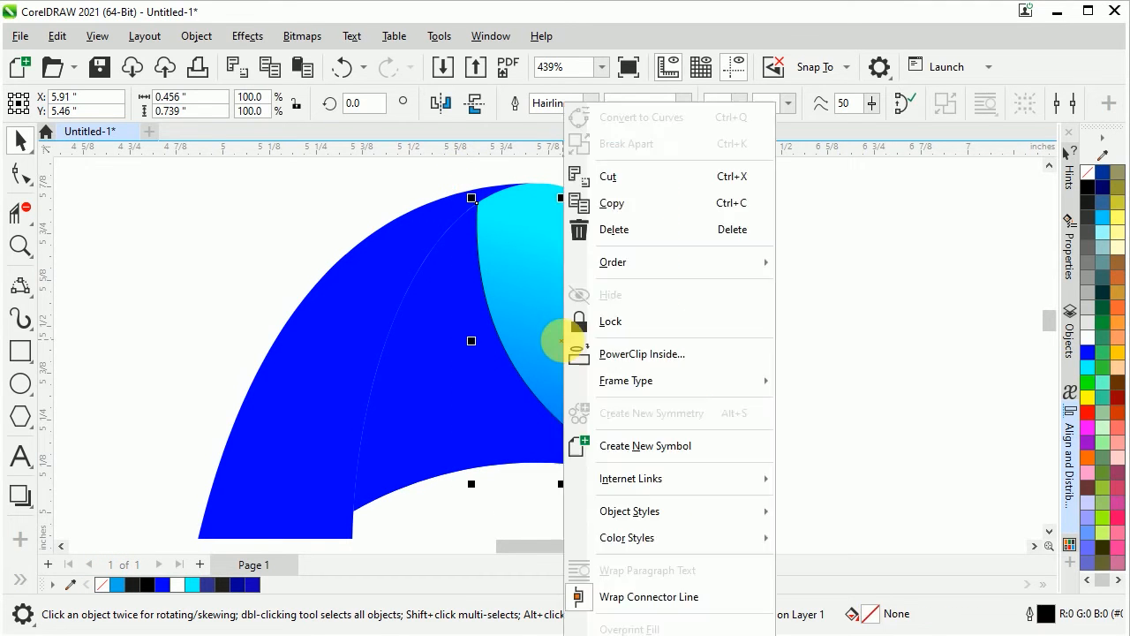
{"action": "left_click", "coordinate": [597, 293]}
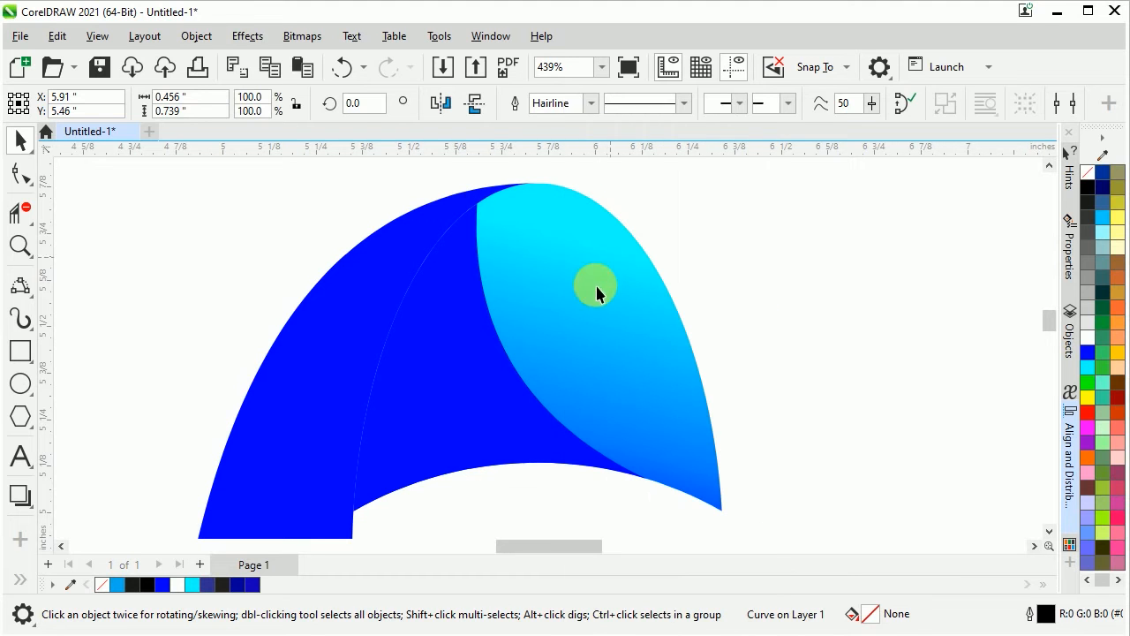
Copy the fill properties from the blue-to-cyan gradient shape to the new blue inner shape
{"action": "left_click", "coordinate": [480, 383]}
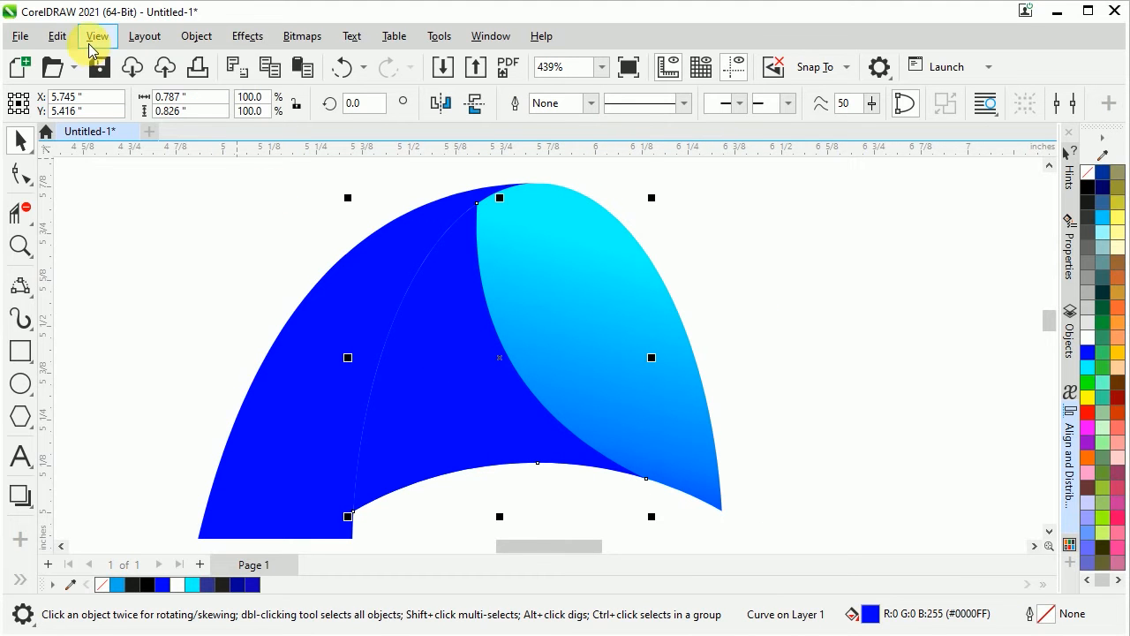
{"action": "left_click", "coordinate": [56, 36]}
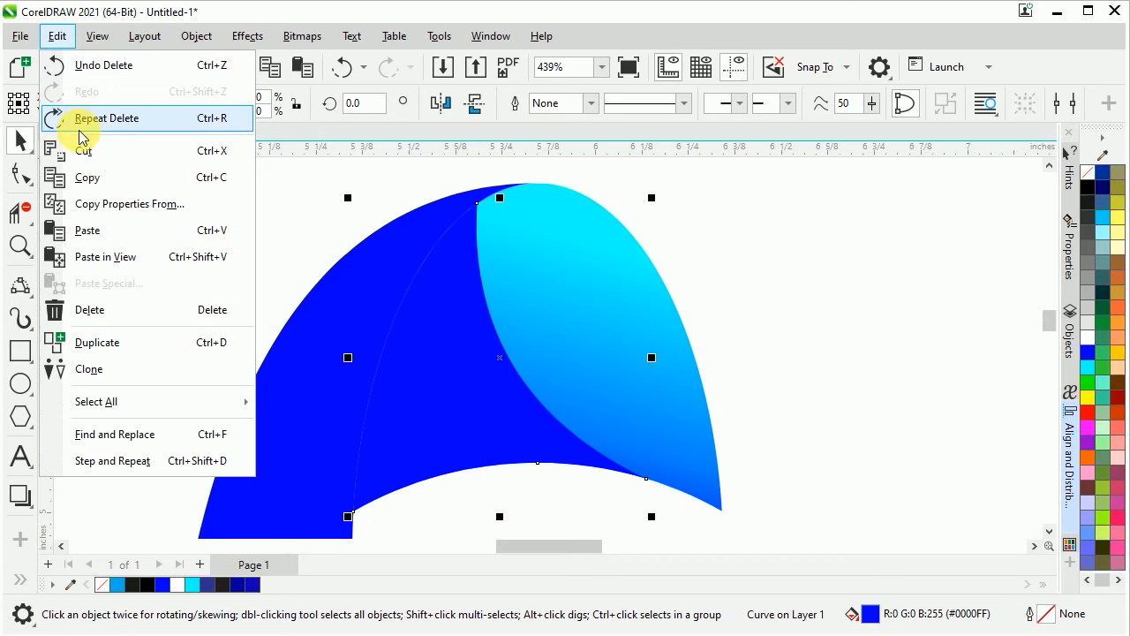
{"action": "left_click", "coordinate": [88, 203]}
{"action": "left_click", "coordinate": [593, 357]}
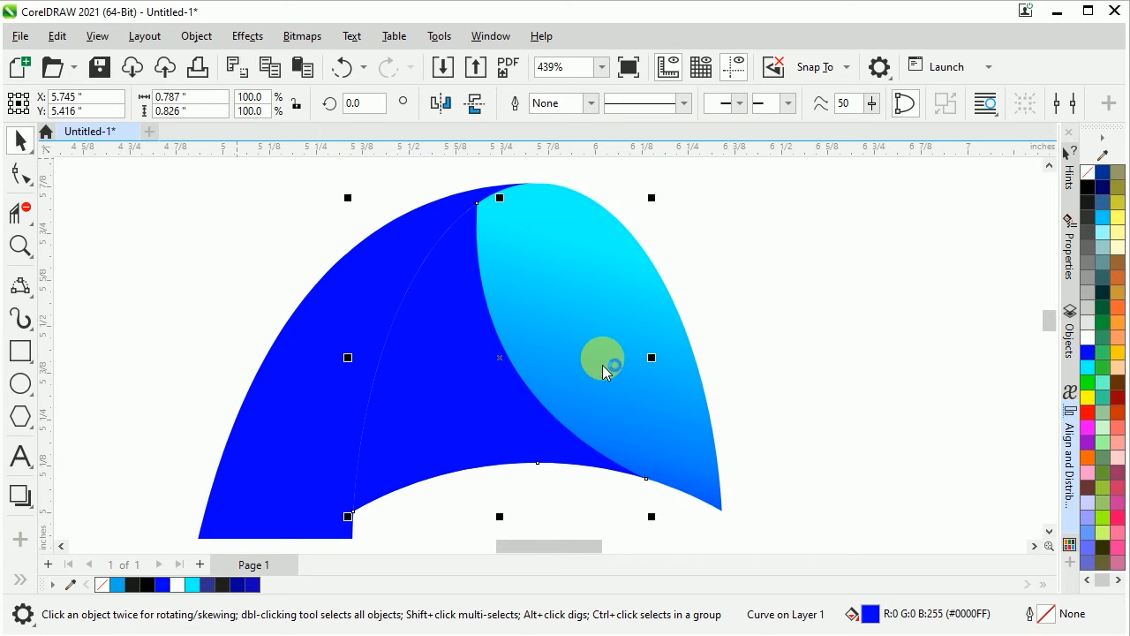
{"action": "left_click", "coordinate": [624, 341]}
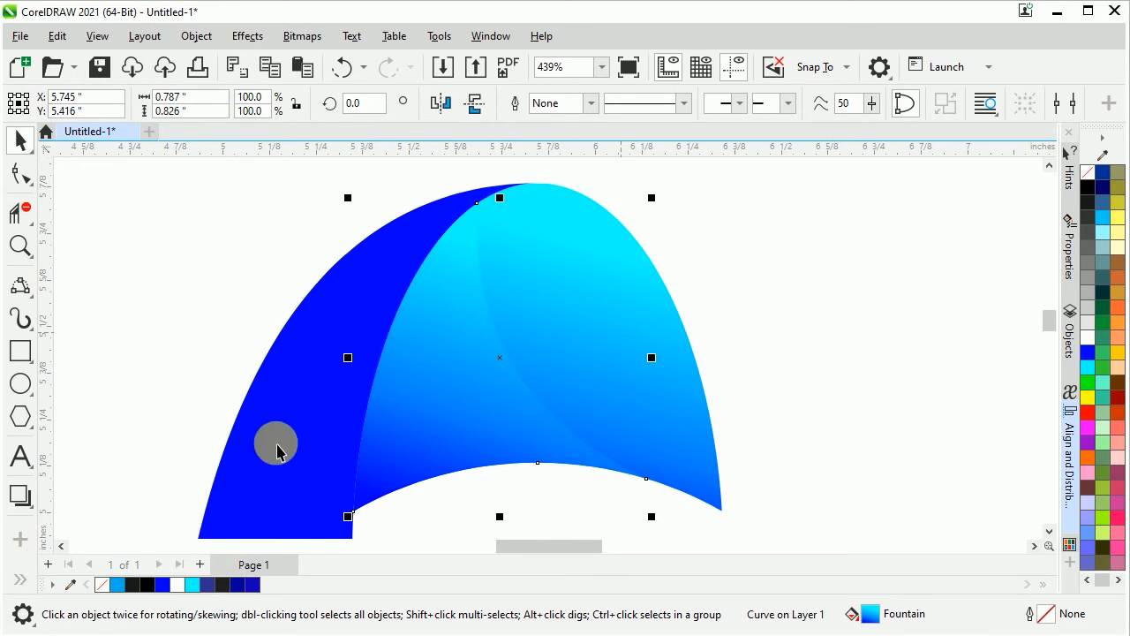
Adjust the inner shape's fountain fill to run from its lower left corner diagonally up to just past its curved right edge
{"action": "left_click", "coordinate": [20, 579]}
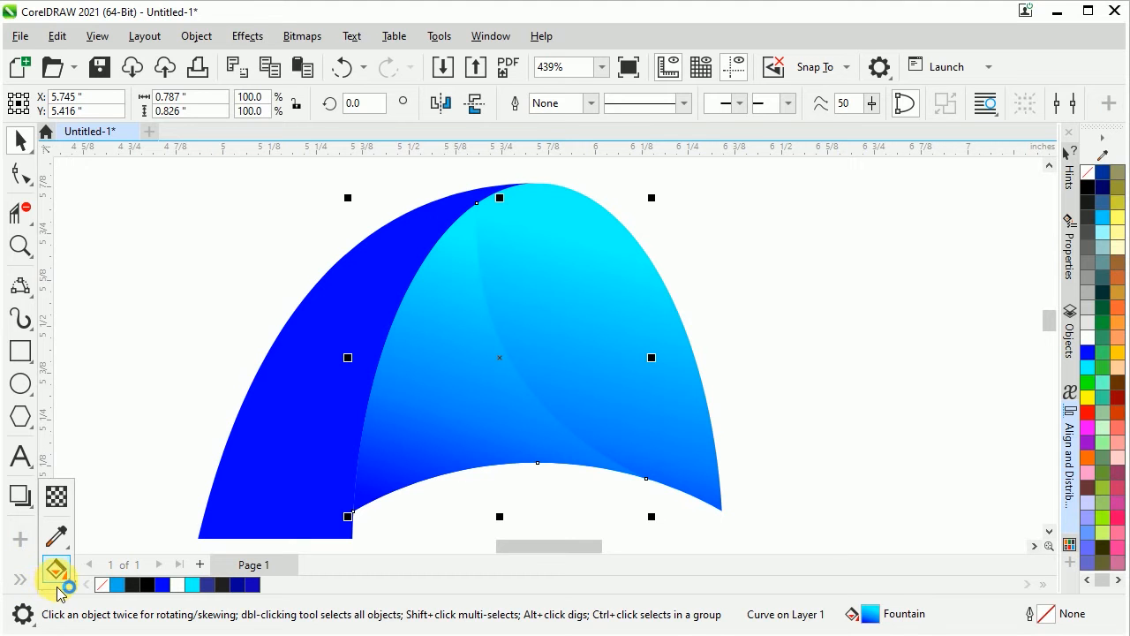
{"action": "left_click", "coordinate": [56, 569]}
{"action": "left_click", "coordinate": [441, 519]}
{"action": "left_click_drag", "start_coordinate": [438, 518], "coordinate": [422, 469]}
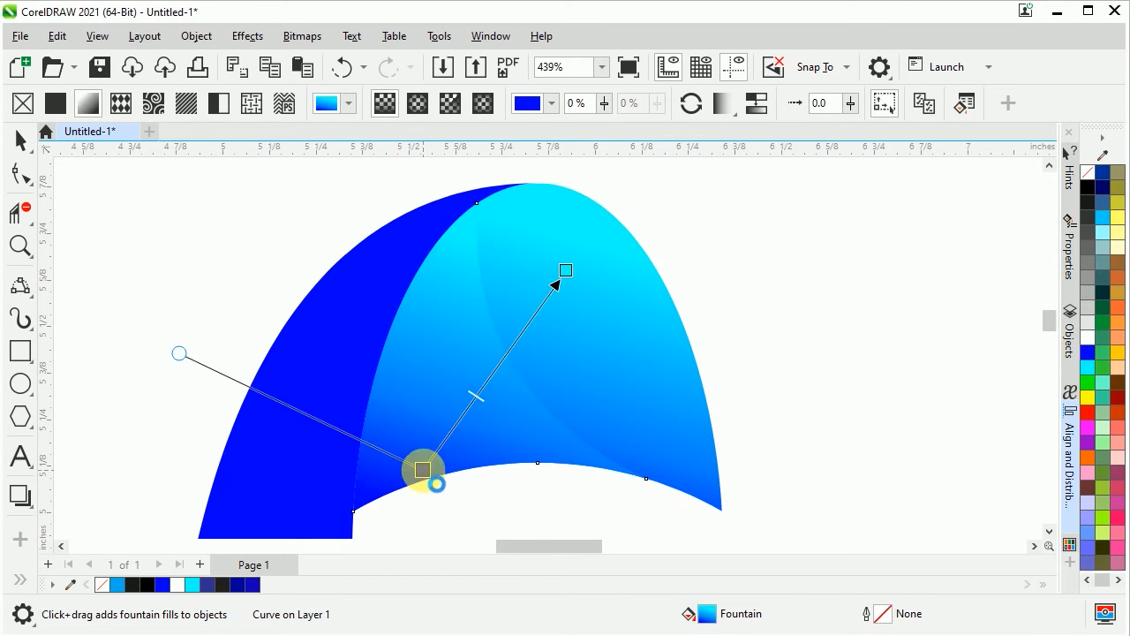
{"action": "left_click_drag", "start_coordinate": [551, 295], "coordinate": [535, 306]}
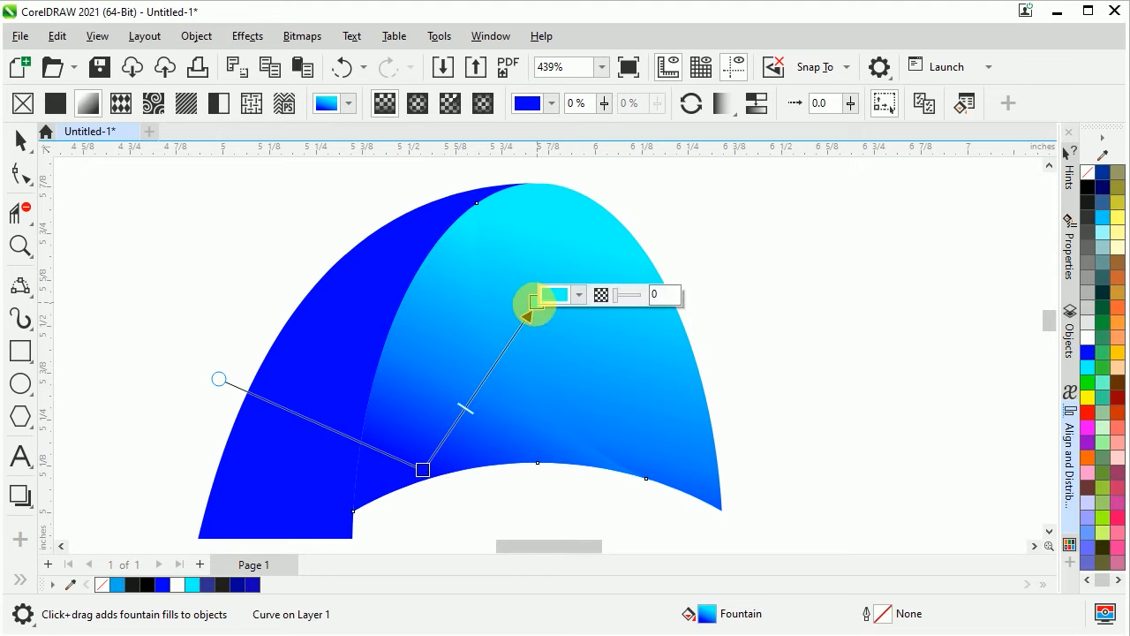
{"action": "left_click_drag", "start_coordinate": [436, 470], "coordinate": [346, 497]}
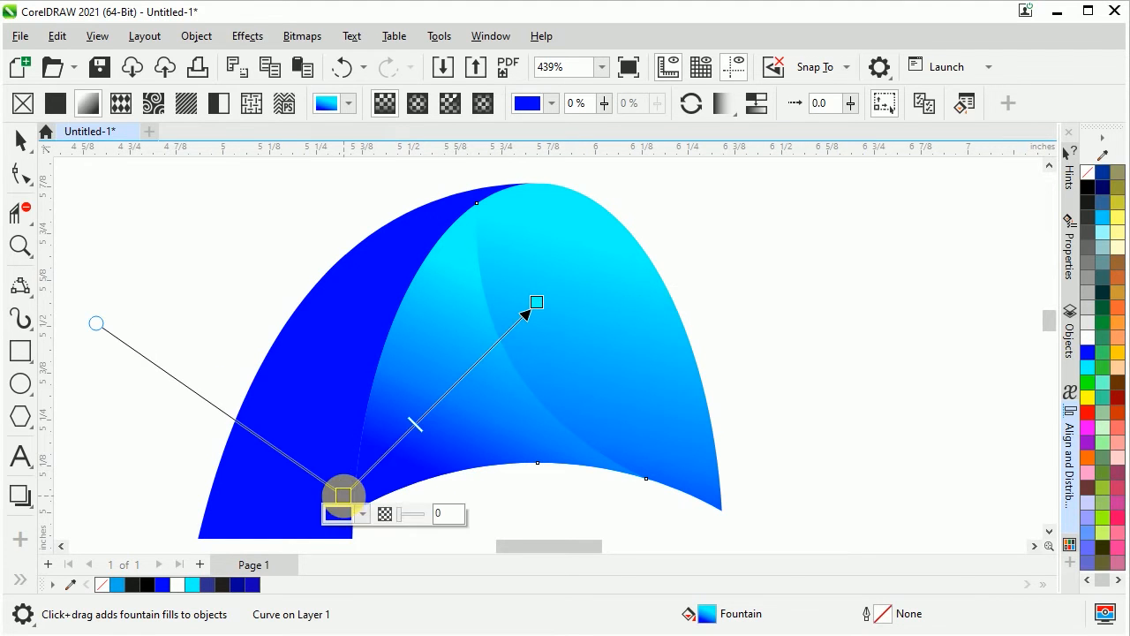
{"action": "left_click_drag", "start_coordinate": [548, 313], "coordinate": [532, 329]}
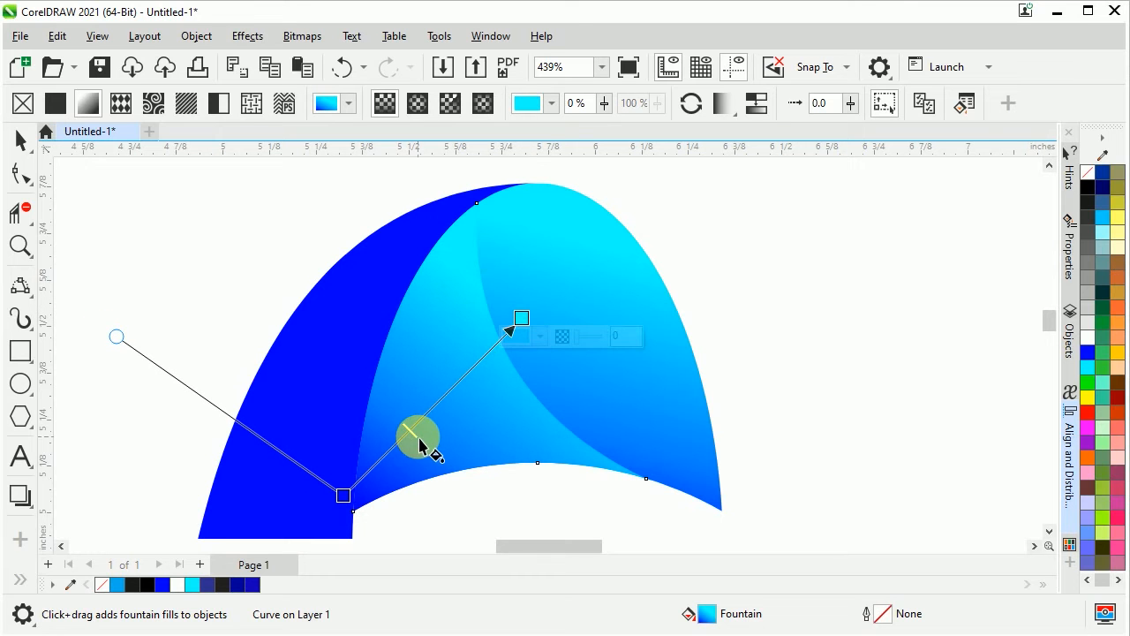
Apply a transparency merge mode of Multiply to the inner gradient shape
{"action": "left_click", "coordinate": [23, 143]}
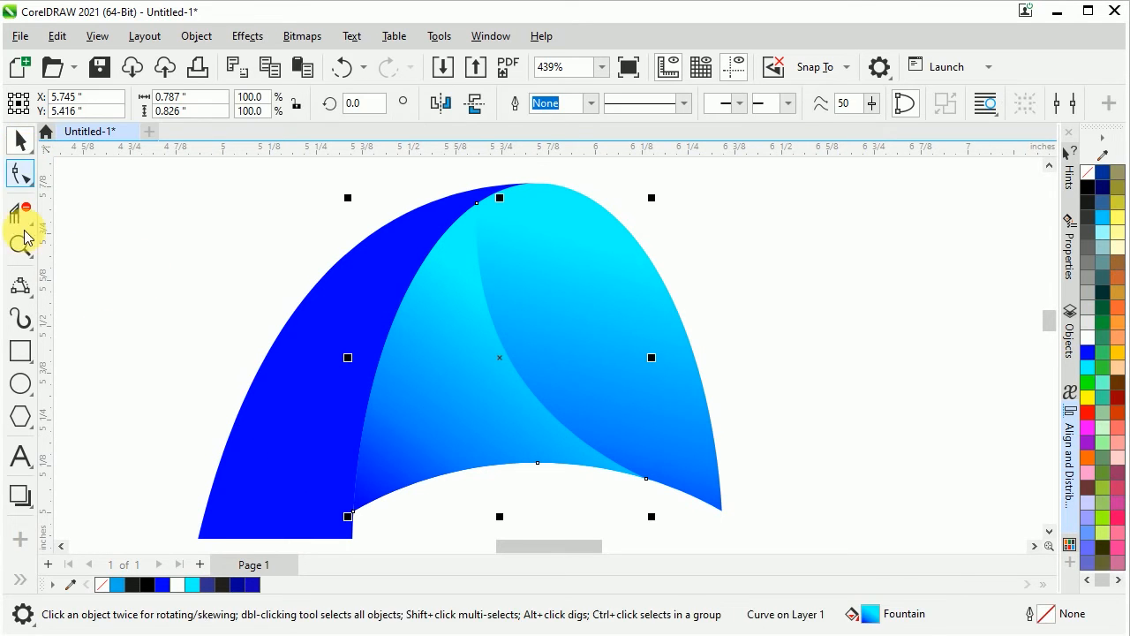
{"action": "left_click", "coordinate": [23, 583]}
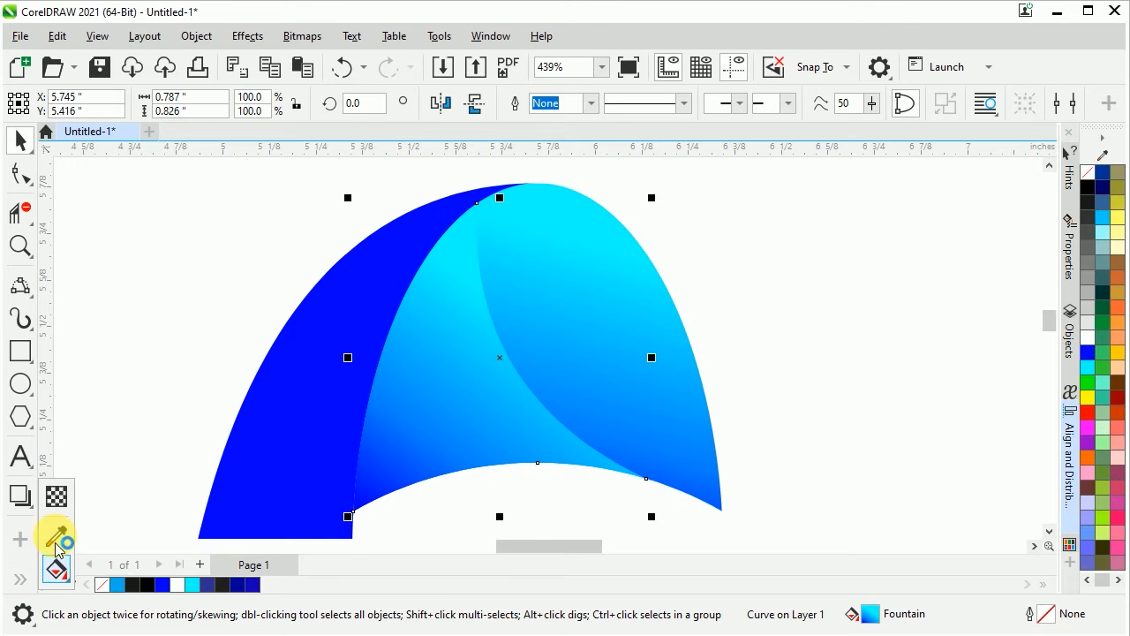
{"action": "left_click", "coordinate": [57, 497]}
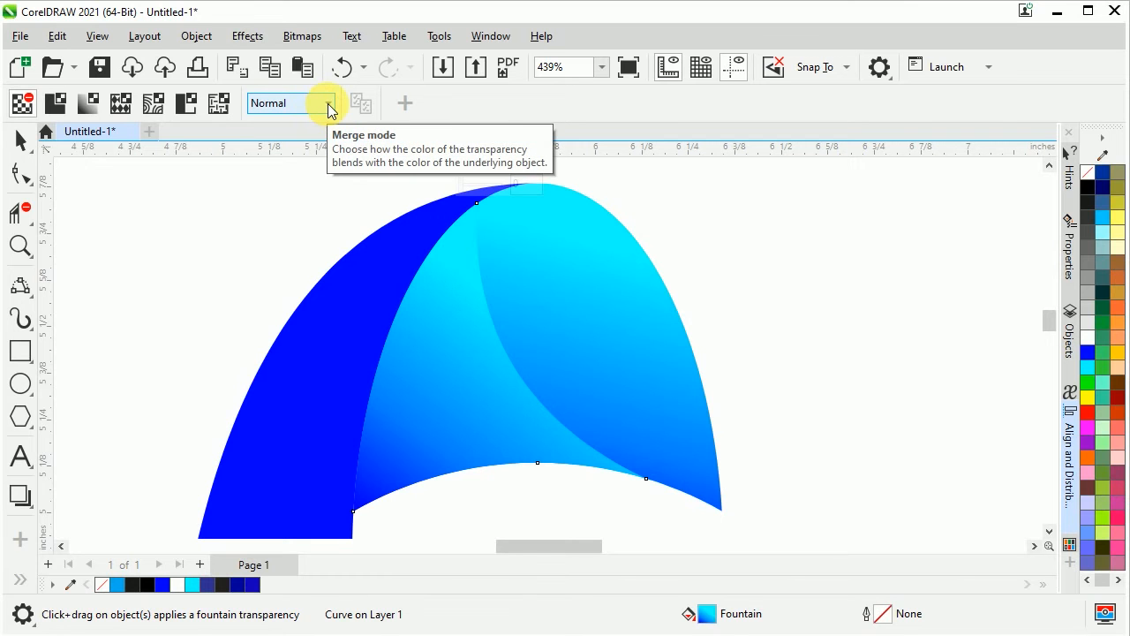
{"action": "left_click", "coordinate": [329, 108]}
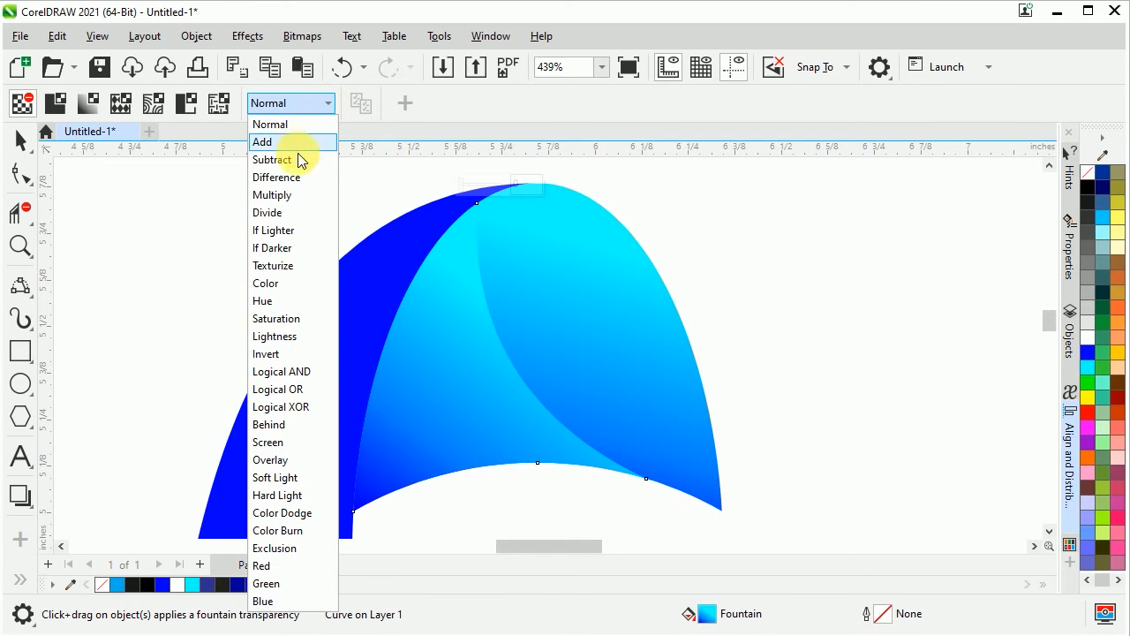
{"action": "left_click", "coordinate": [288, 199]}
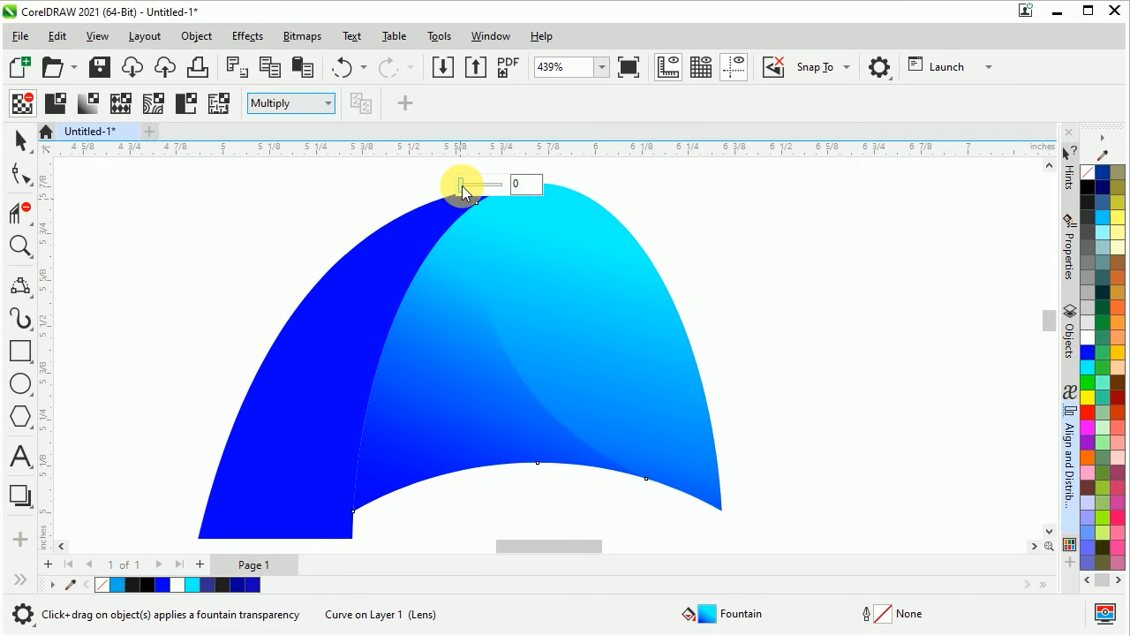
{"action": "left_click", "coordinate": [462, 185]}
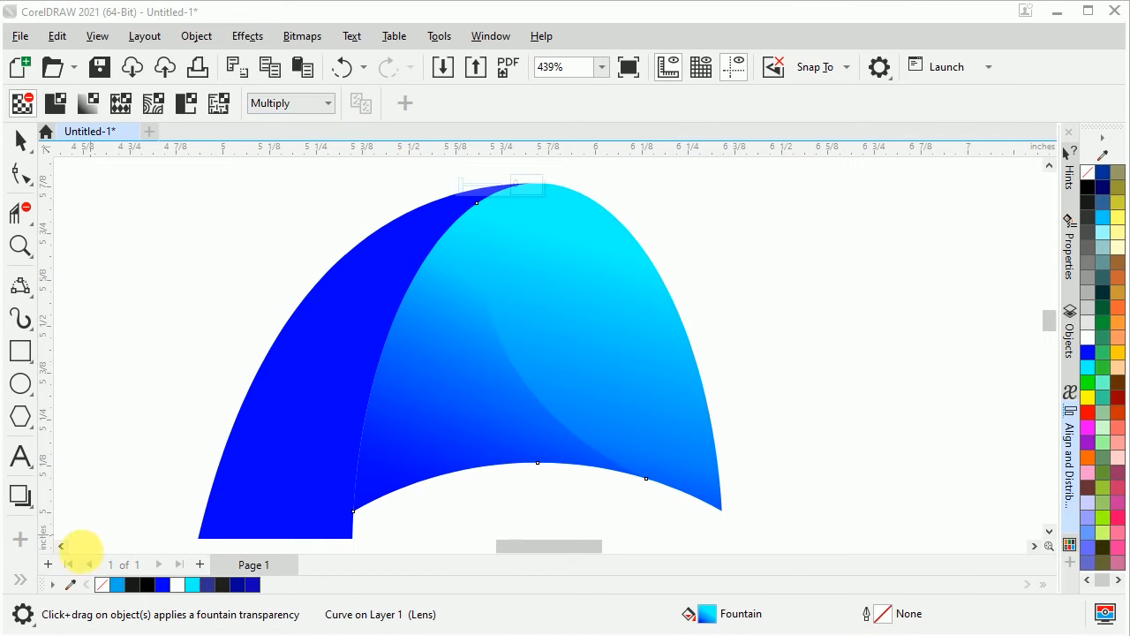
Adjust the inner shape's fountain fill to start just inside its lower left corner and end farther up and right, beyond its curved right edge
{"action": "left_click", "coordinate": [20, 580]}
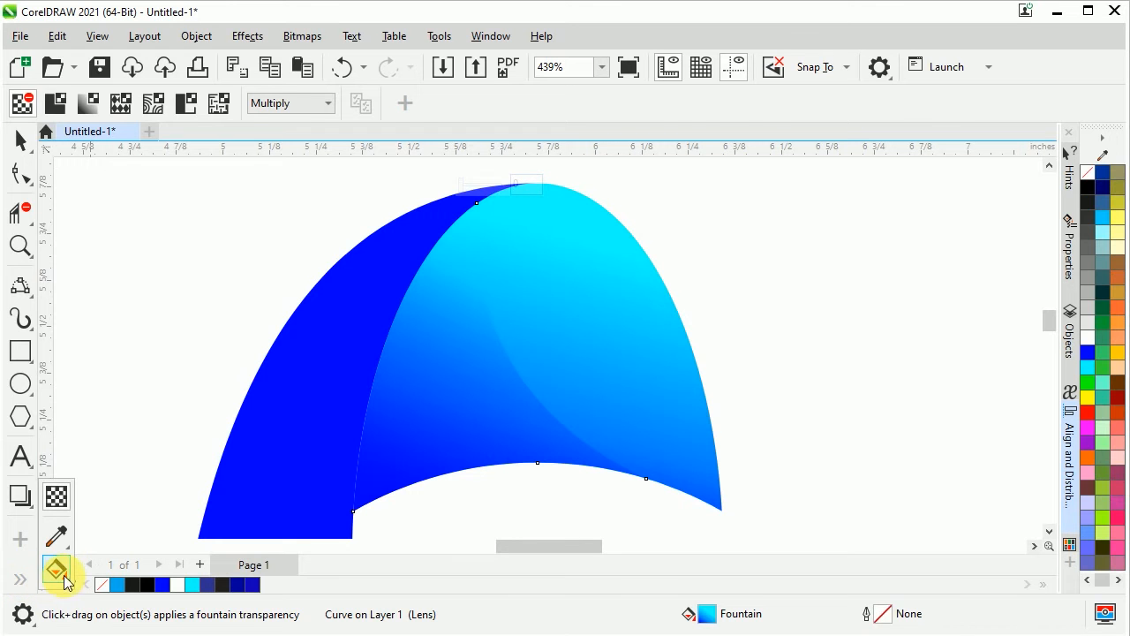
{"action": "left_click", "coordinate": [58, 572]}
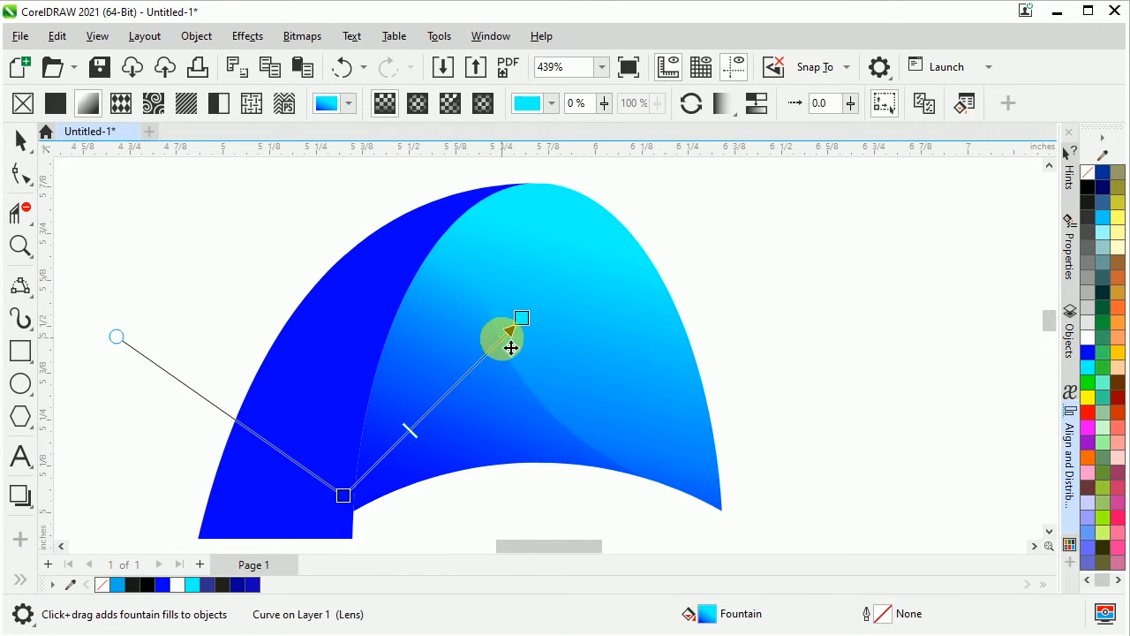
{"action": "left_click_drag", "start_coordinate": [523, 318], "coordinate": [549, 309]}
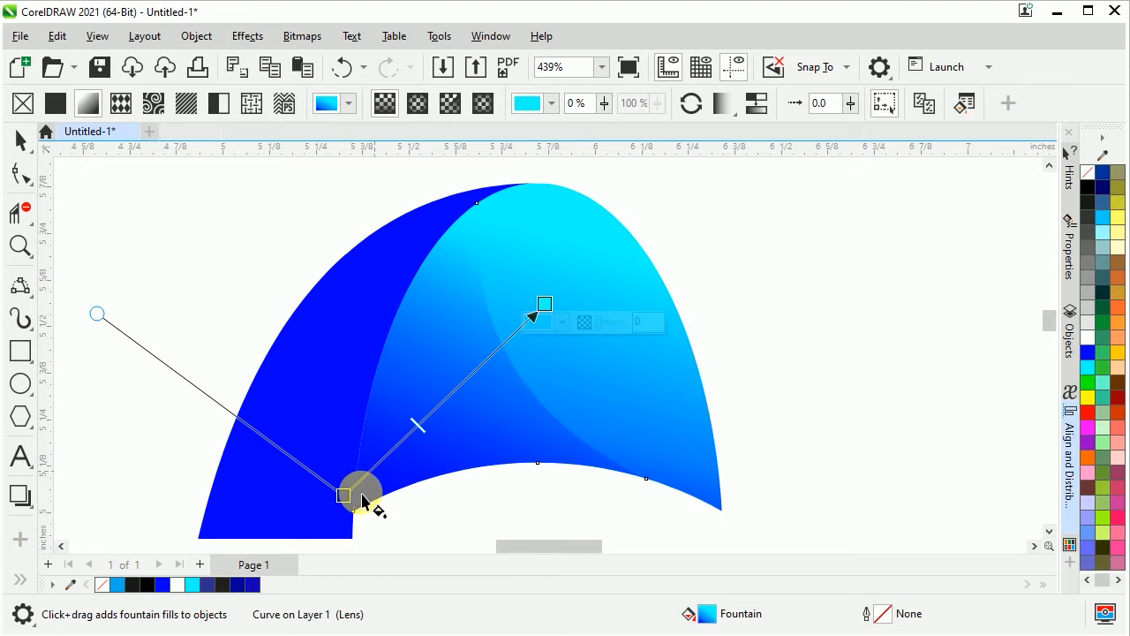
{"action": "left_click_drag", "start_coordinate": [345, 495], "coordinate": [379, 460]}
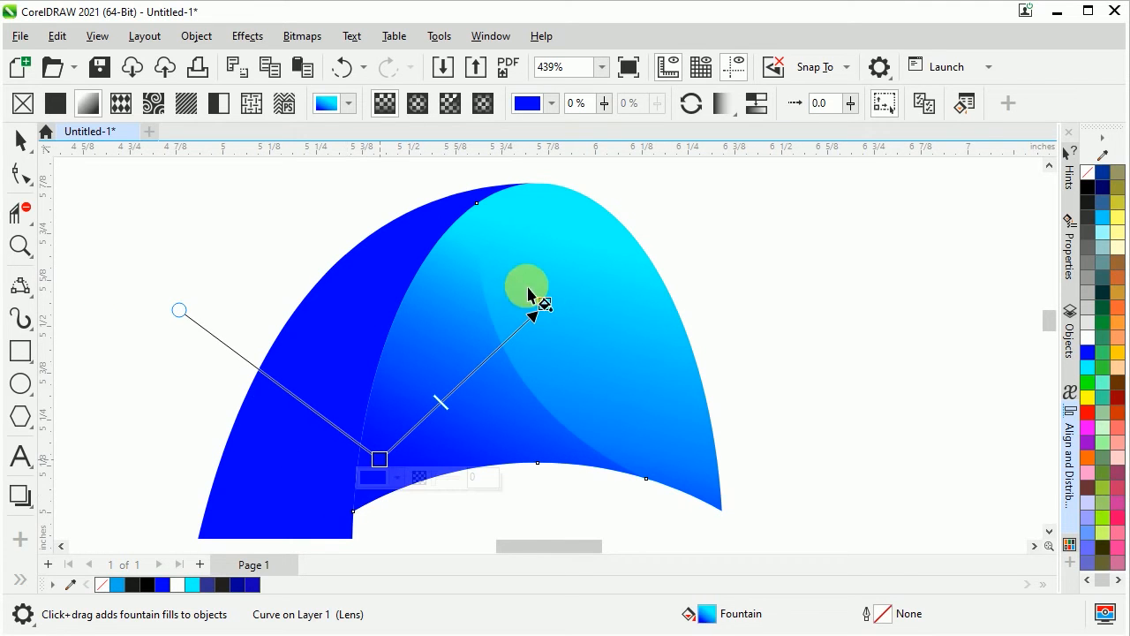
{"action": "left_click_drag", "start_coordinate": [548, 307], "coordinate": [580, 310]}
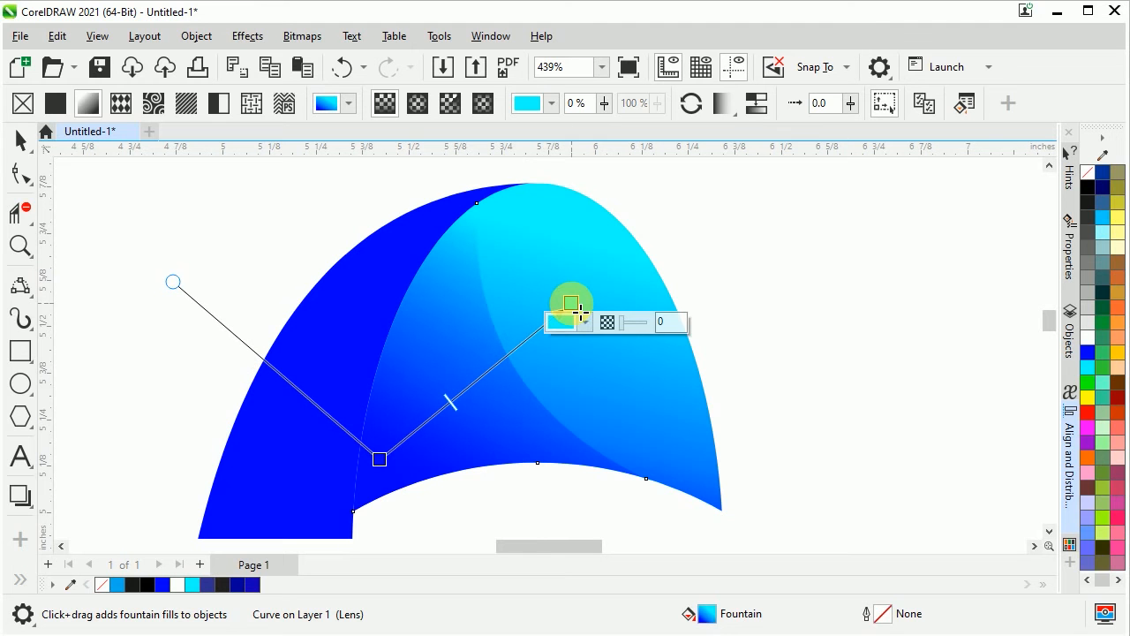
{"action": "left_click", "coordinate": [20, 139]}
{"action": "left_click", "coordinate": [174, 318]}
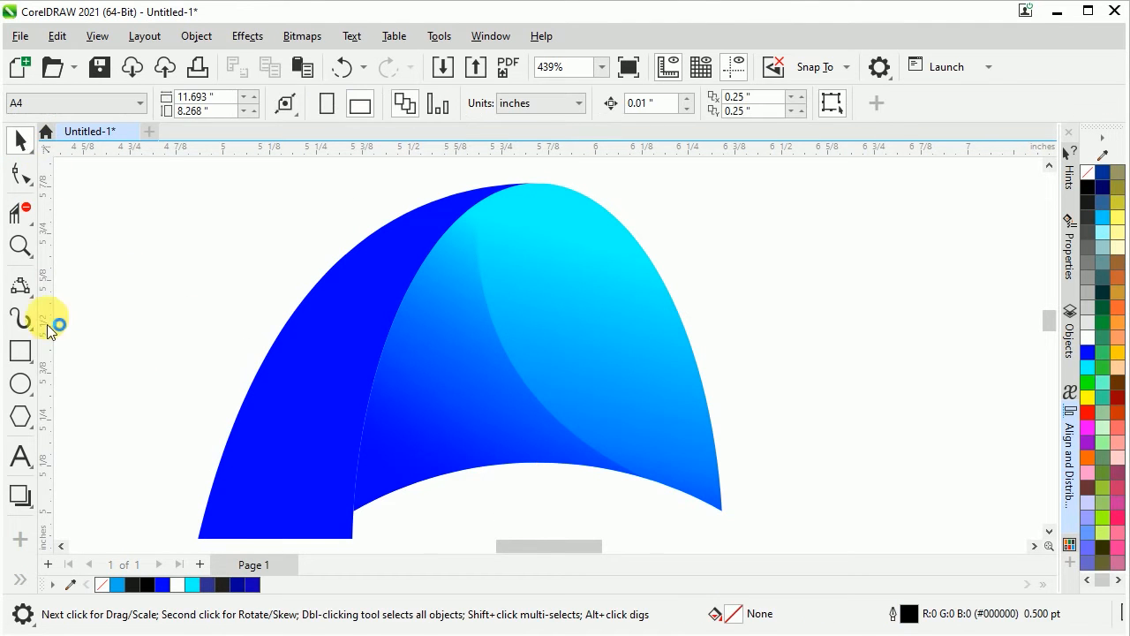
Draw a 3-point curve about 0.15 by 0.5 in from the bottom arc up to the inner shape's left edge, bowing left
{"action": "left_click", "coordinate": [32, 294]}
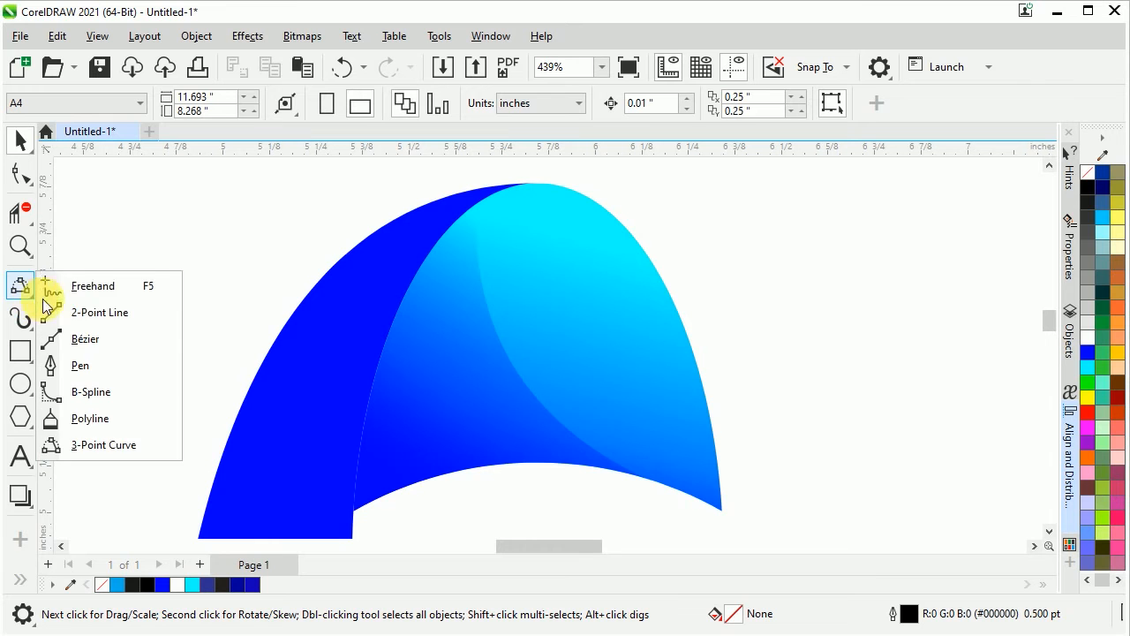
{"action": "left_click", "coordinate": [78, 450]}
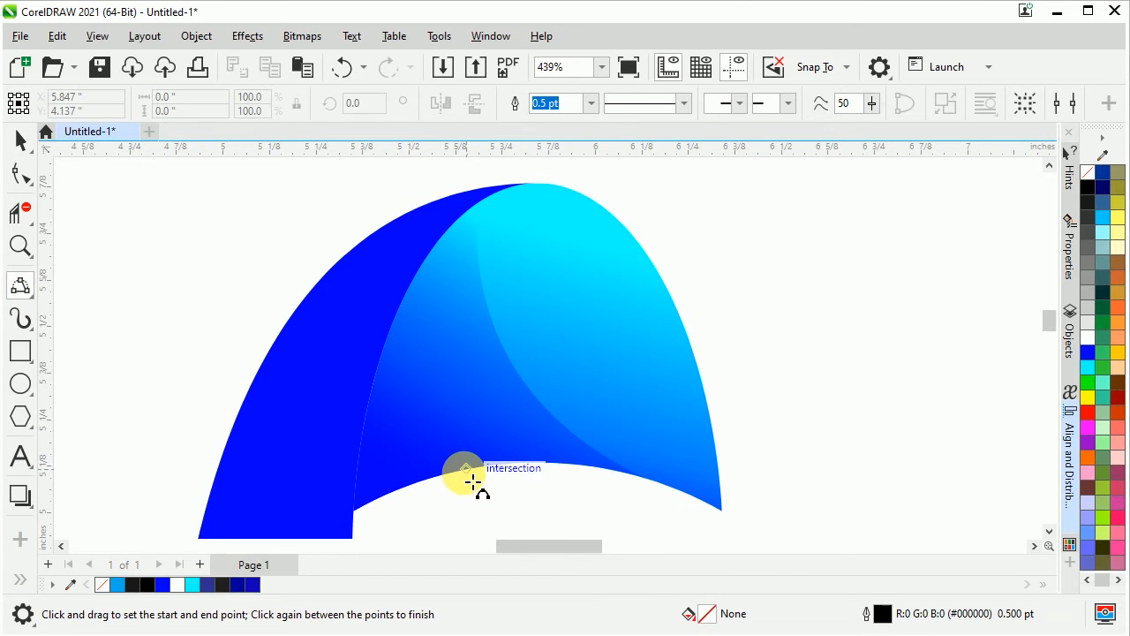
{"action": "left_click_drag", "start_coordinate": [469, 481], "coordinate": [419, 297]}
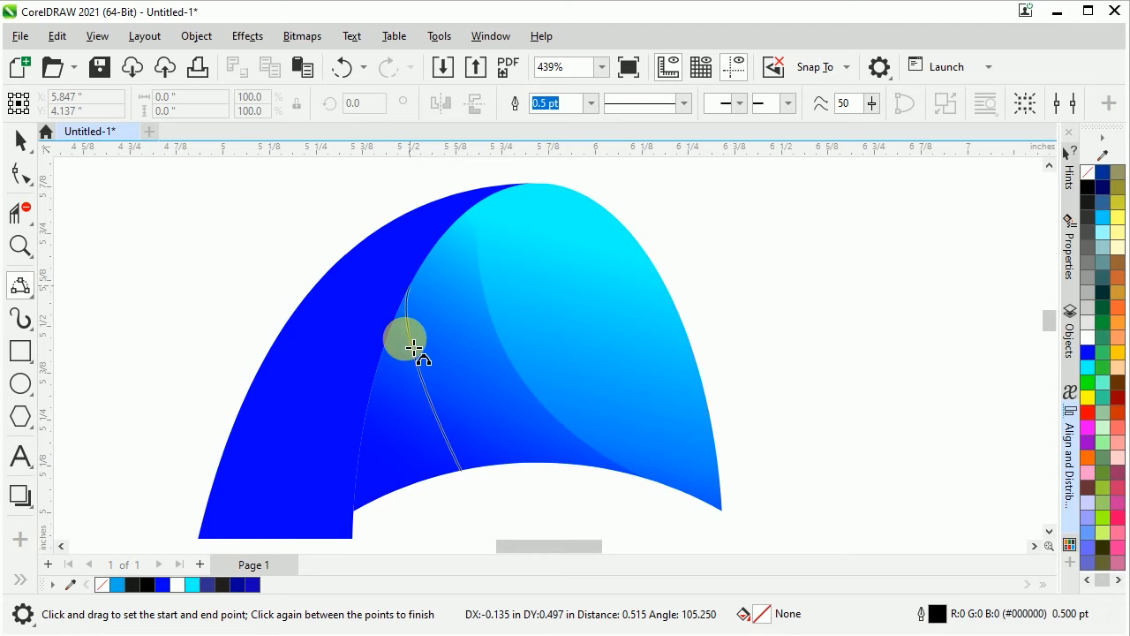
{"action": "left_click", "coordinate": [428, 422]}
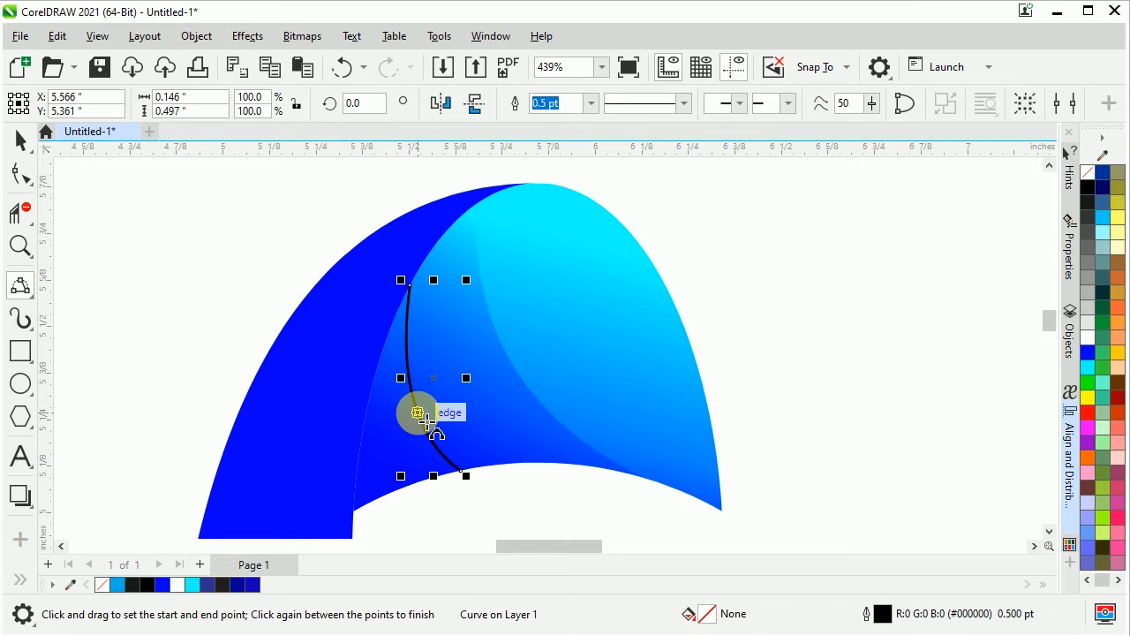
Reshape the curve to about 0.19 by 0.49 in by shifting its lower end right along the arc and adjusting both handles
{"action": "key", "text": "F10"}
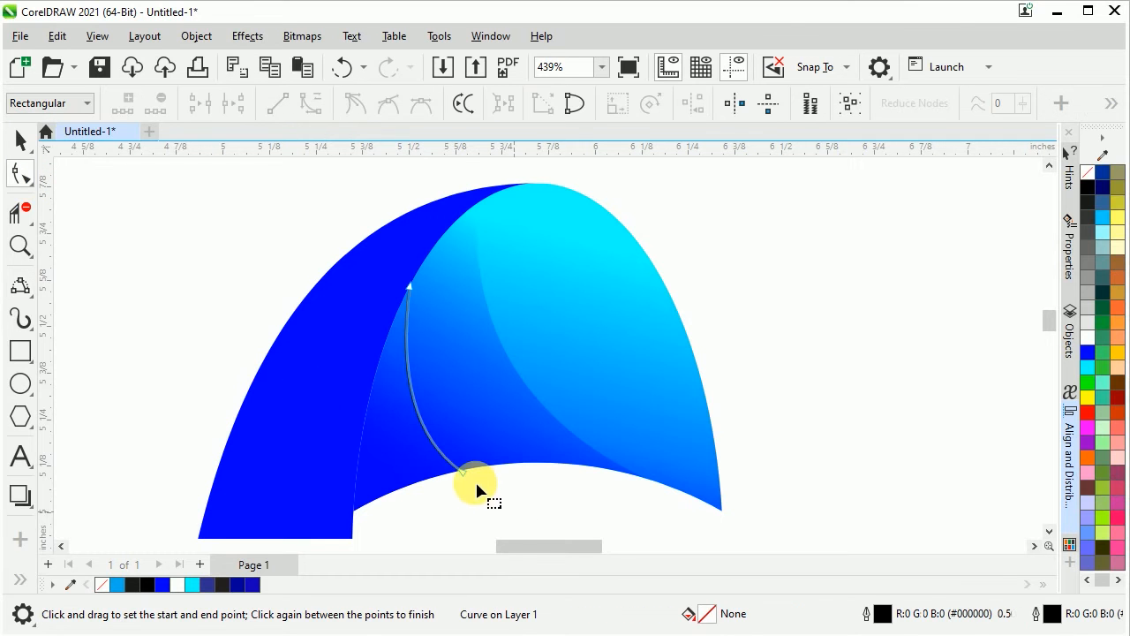
{"action": "left_click_drag", "start_coordinate": [465, 471], "coordinate": [477, 469]}
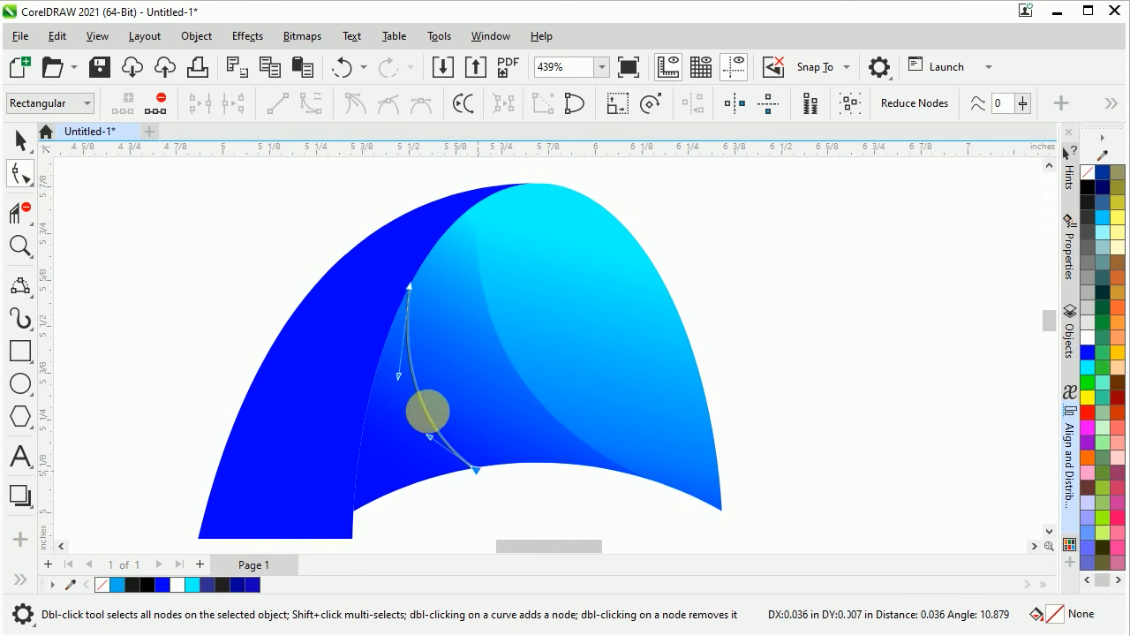
{"action": "left_click_drag", "start_coordinate": [401, 378], "coordinate": [389, 380]}
{"action": "left_click", "coordinate": [429, 436]}
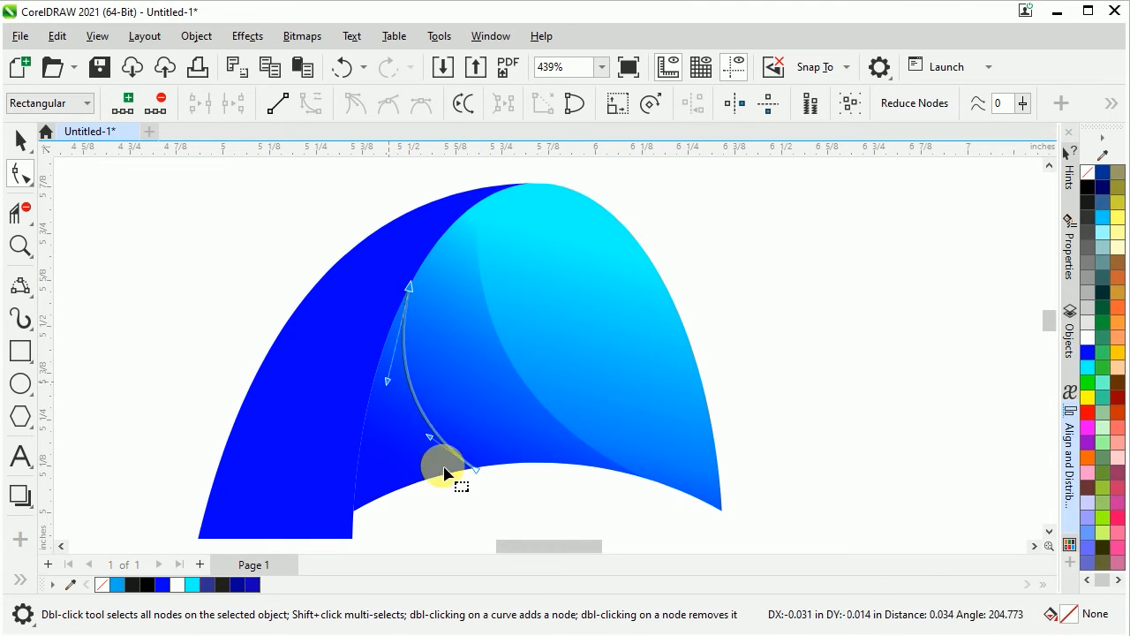
{"action": "left_click_drag", "start_coordinate": [433, 440], "coordinate": [436, 451]}
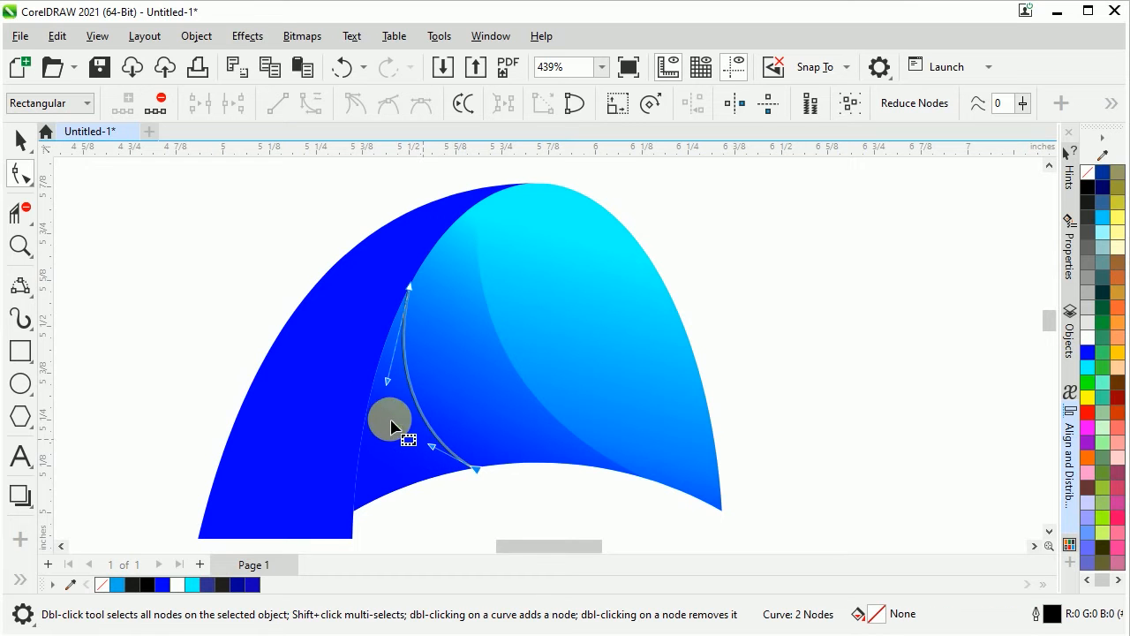
Set the new curve's outline width to 0.1 pt
{"action": "left_click", "coordinate": [30, 146]}
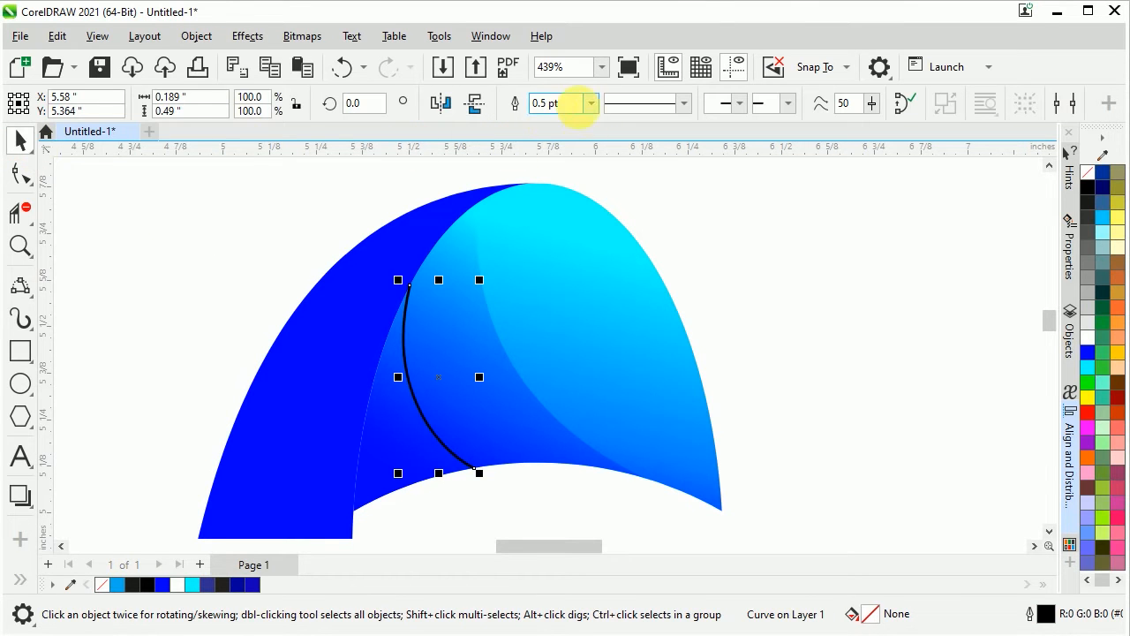
{"action": "type", "text": "."}
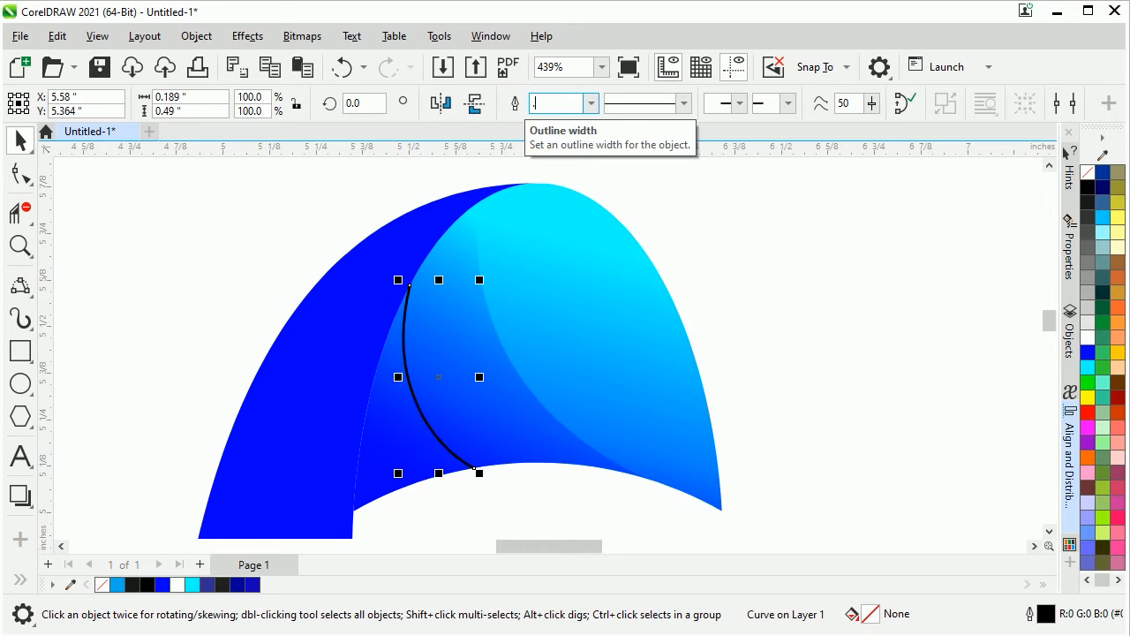
{"action": "scroll", "coordinate": [404, 472], "scroll_direction": "up", "scroll_amount": 1}
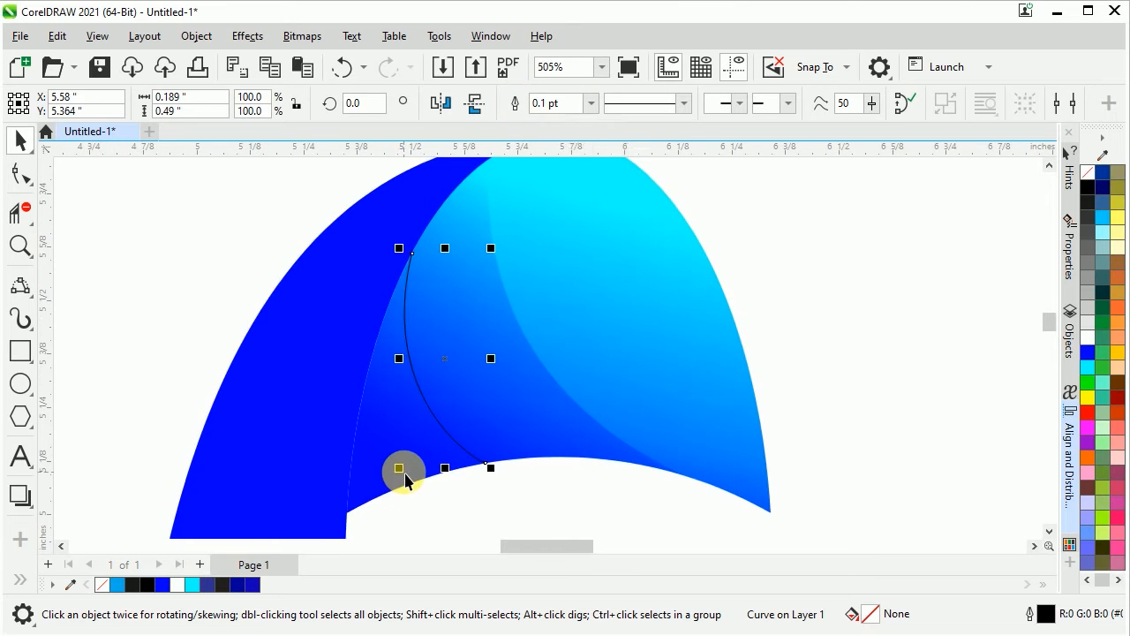
Smart-fill the inner shape's region left of the thin curve with cyan and remove the new shape's outline
{"action": "left_click", "coordinate": [19, 585]}
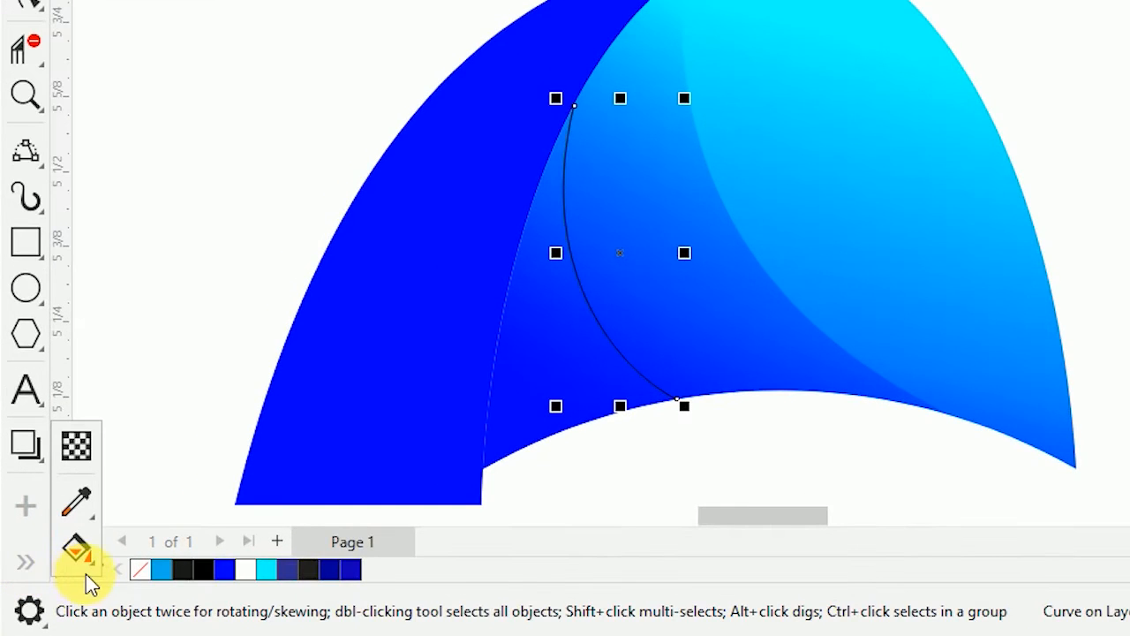
{"action": "left_click", "coordinate": [93, 575]}
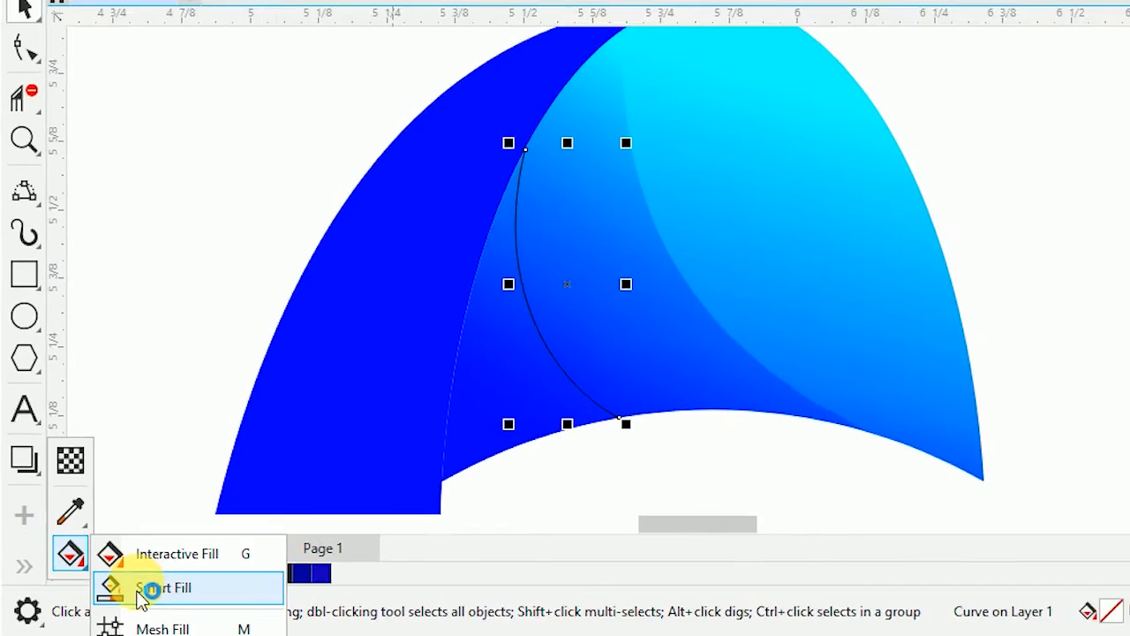
{"action": "left_click", "coordinate": [157, 586]}
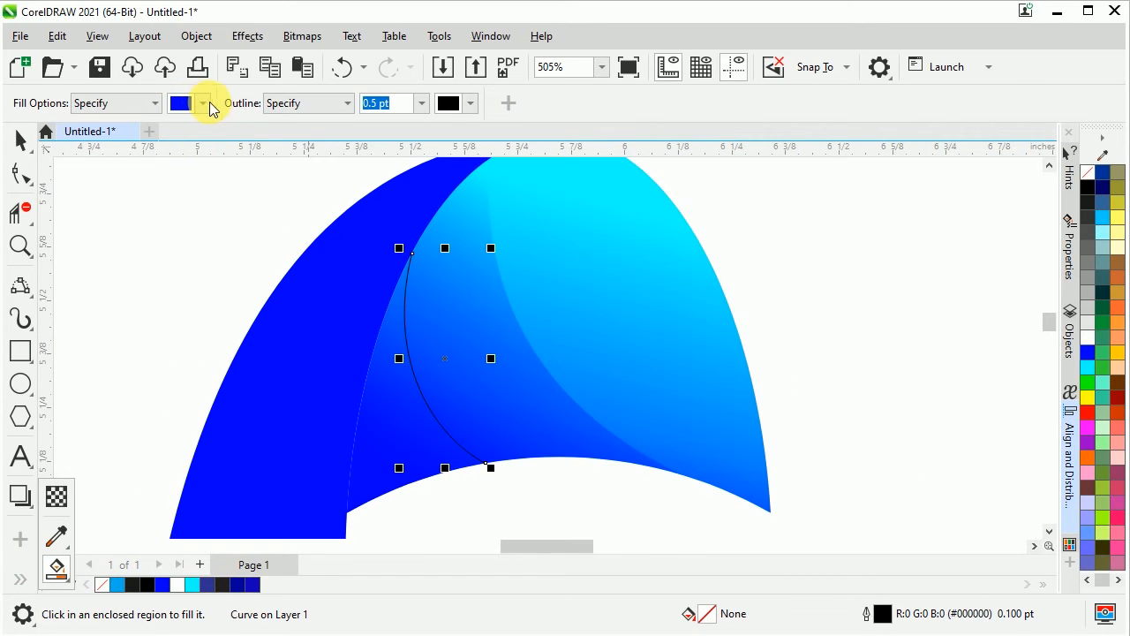
{"action": "left_click", "coordinate": [206, 105]}
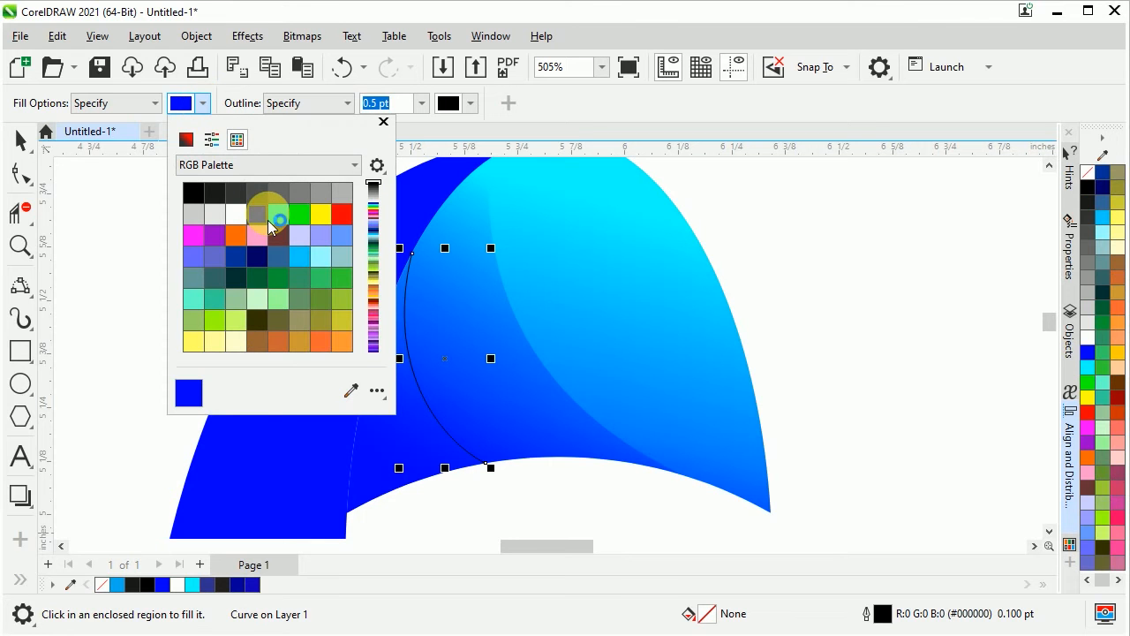
{"action": "left_click", "coordinate": [272, 221]}
{"action": "left_click", "coordinate": [426, 455]}
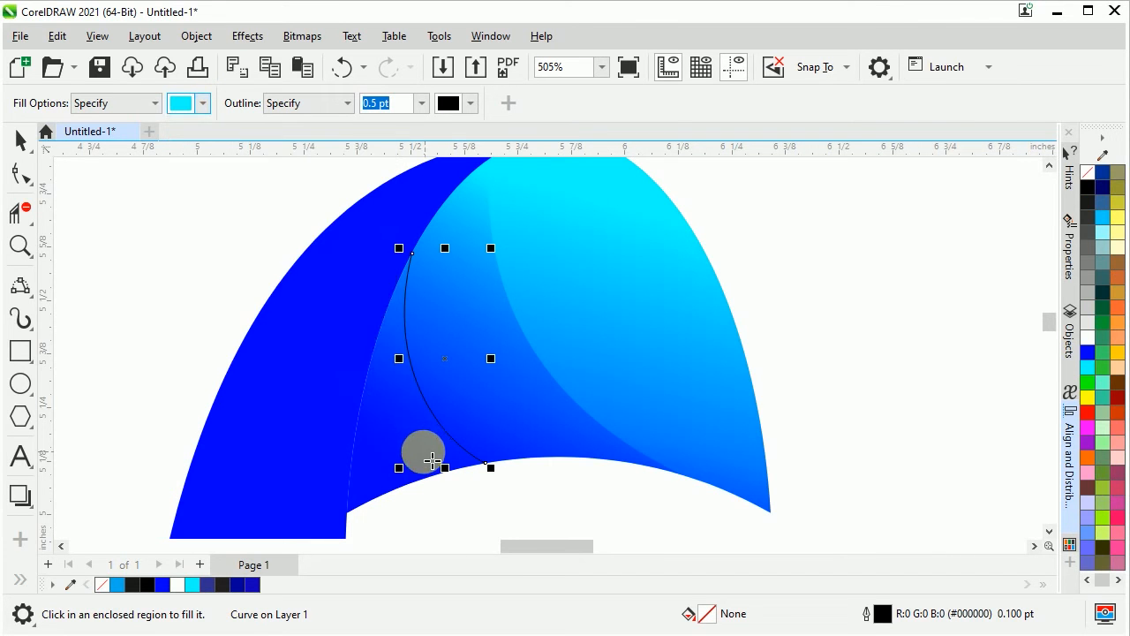
{"action": "left_click", "coordinate": [427, 460]}
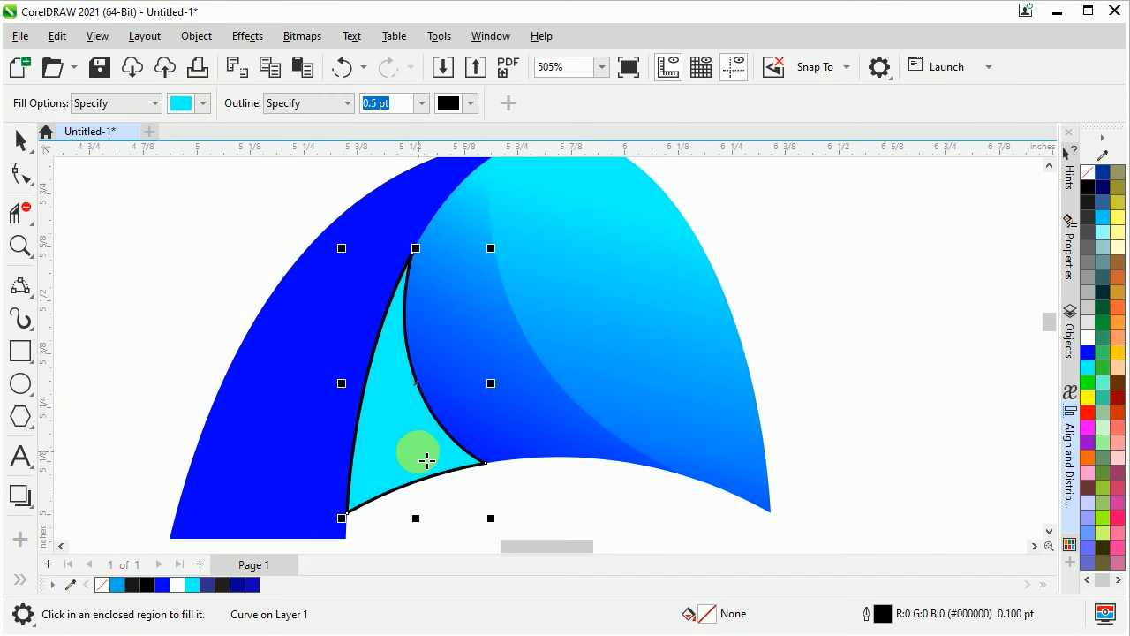
{"action": "left_click", "coordinate": [27, 150]}
{"action": "right_click", "coordinate": [1104, 186]}
Delete the thin curve along the right edge of the new cyan shape
{"action": "left_click_drag", "start_coordinate": [571, 479], "coordinate": [373, 243]}
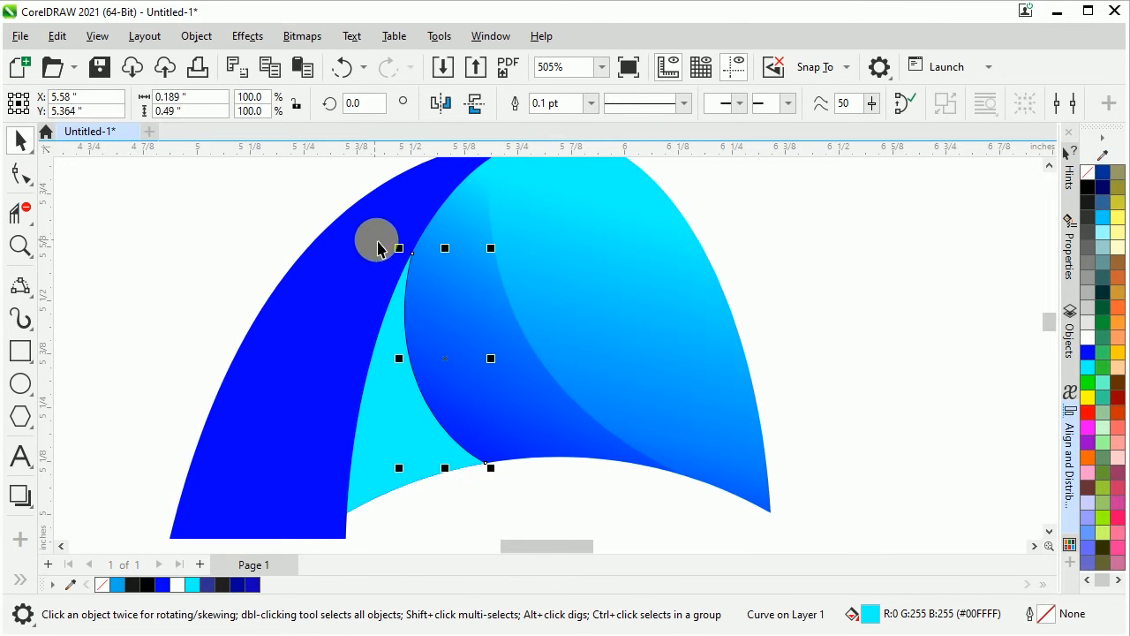
{"action": "right_click", "coordinate": [452, 360]}
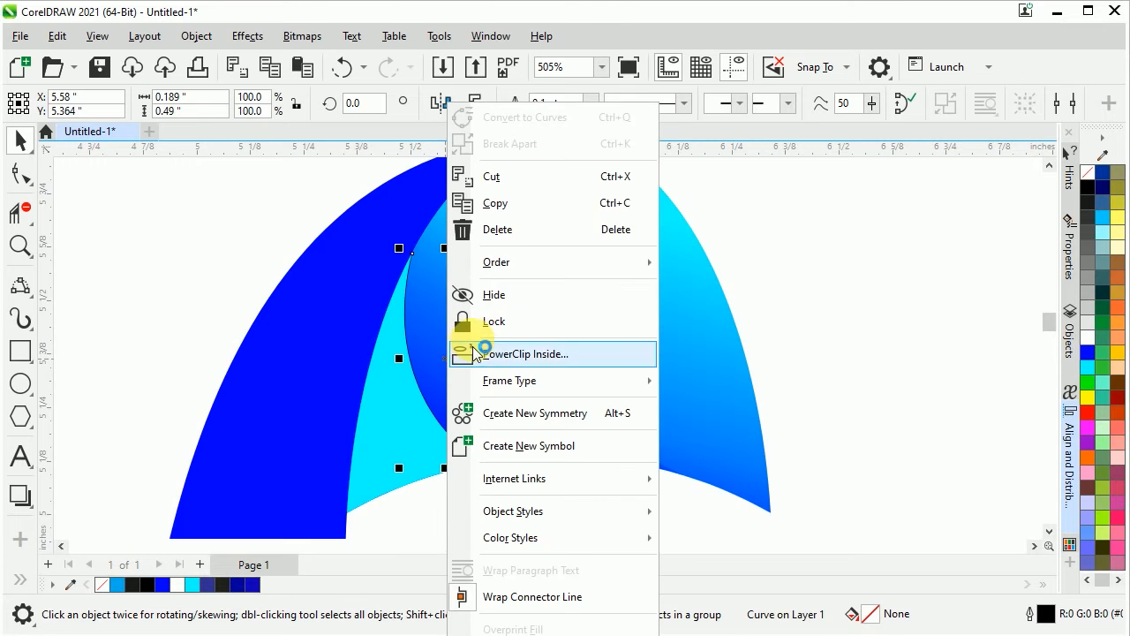
{"action": "left_click", "coordinate": [501, 234]}
Copy the fill properties from the large blue-to-cyan gradient shape to the new cyan shape
{"action": "left_click", "coordinate": [429, 439]}
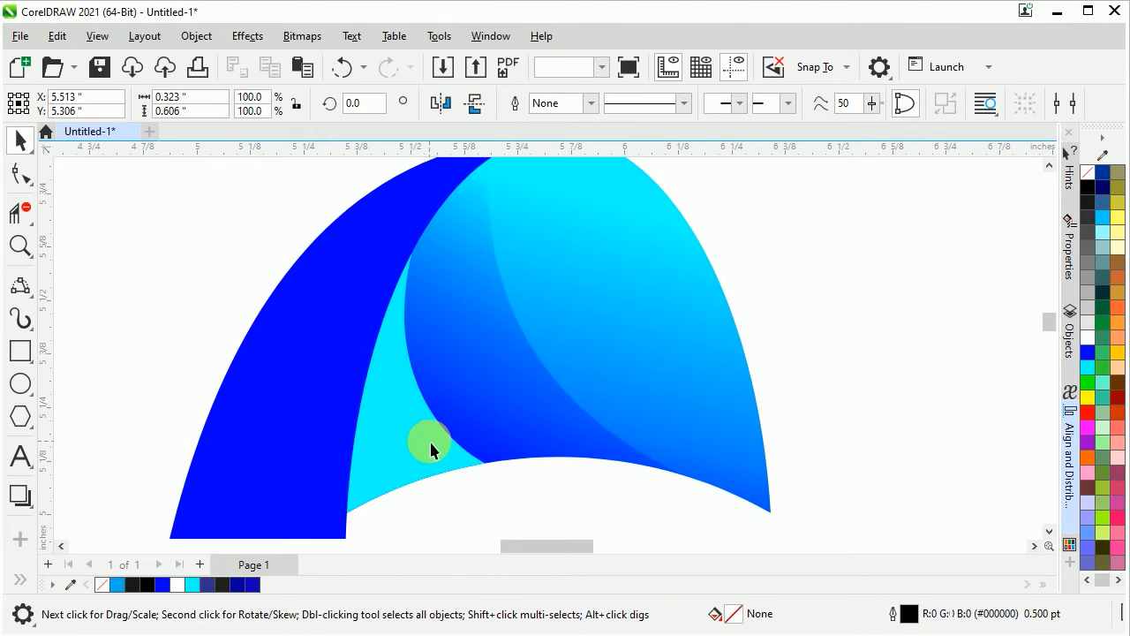
{"action": "left_click", "coordinate": [67, 44]}
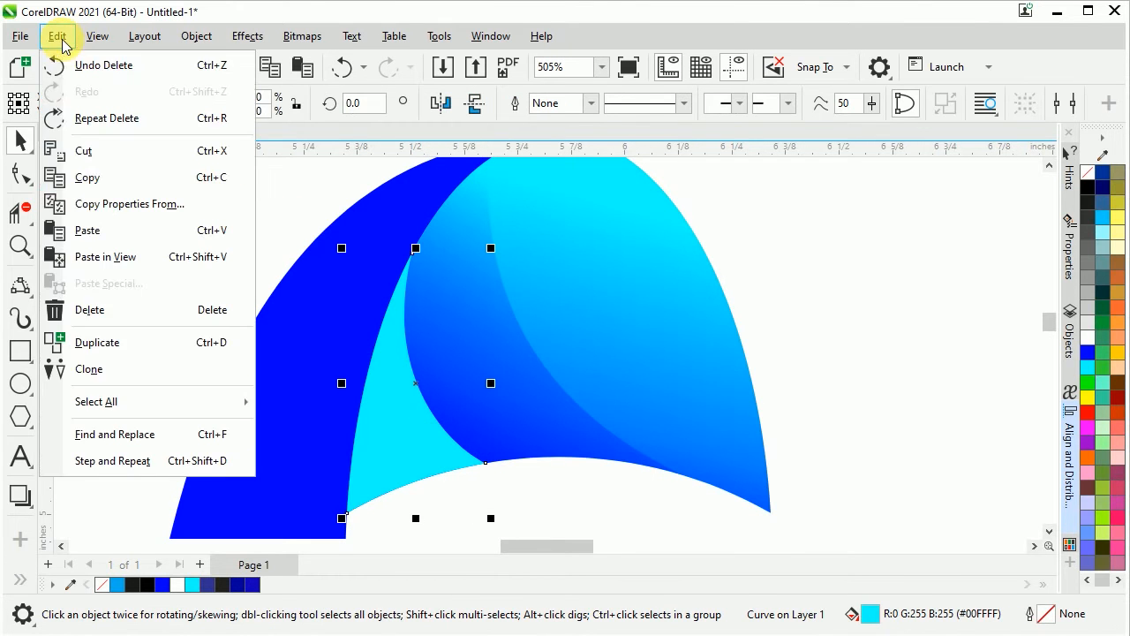
{"action": "left_click", "coordinate": [102, 217]}
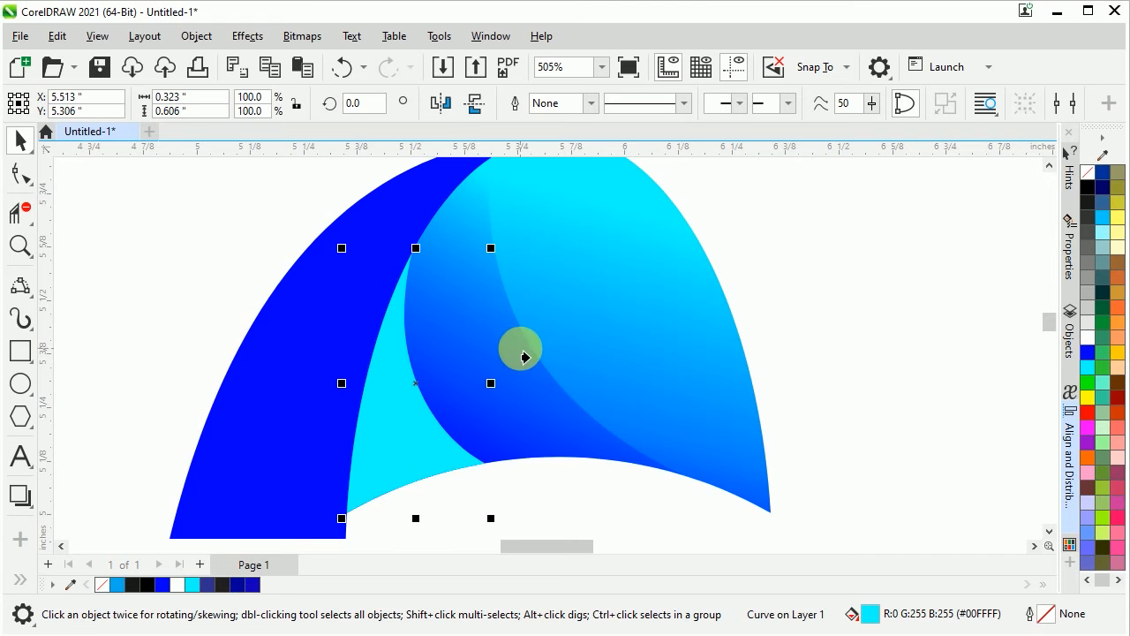
{"action": "left_click", "coordinate": [553, 344]}
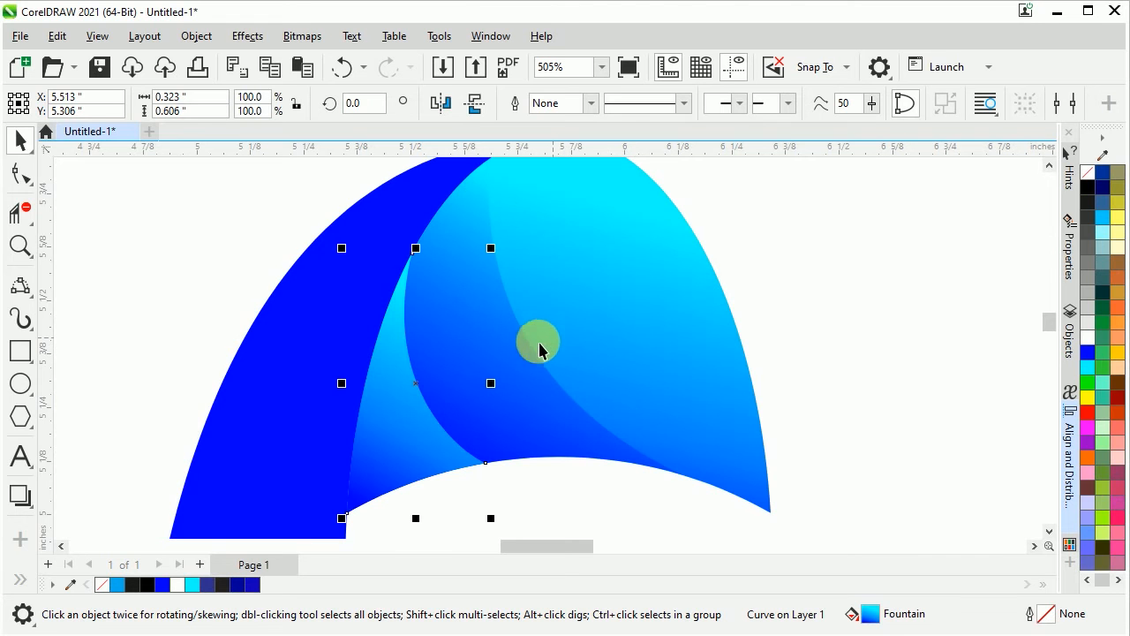
Redirect the new inner shape's fountain fill so blue starts at its lower-left corner and cyan ends beyond its upper-right side
{"action": "left_click", "coordinate": [22, 580]}
{"action": "left_click", "coordinate": [56, 572]}
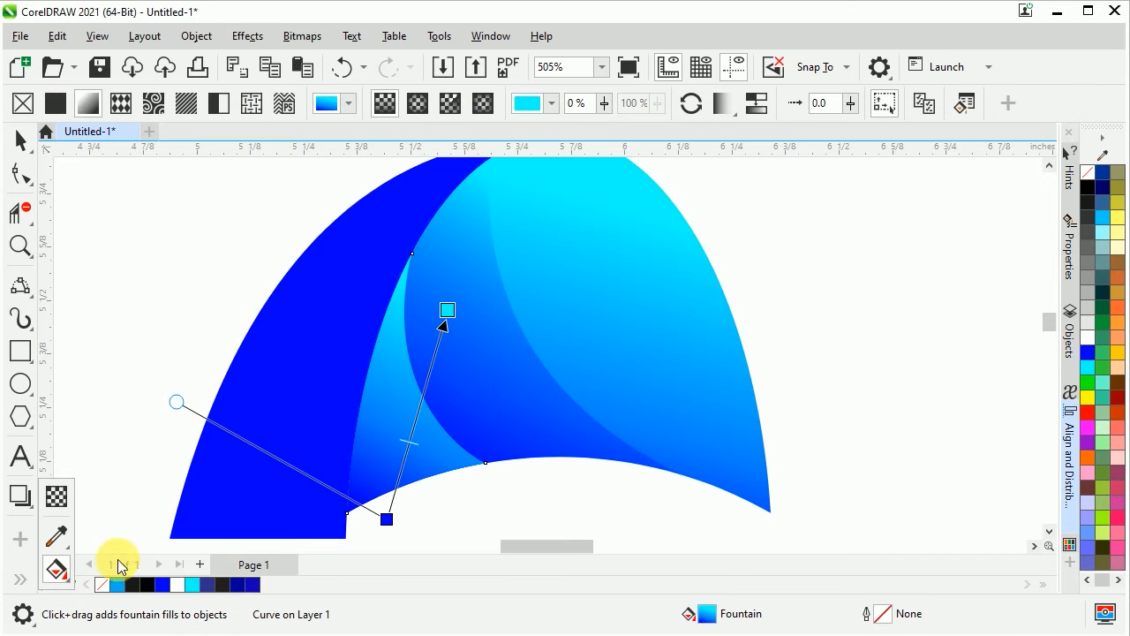
{"action": "left_click", "coordinate": [389, 522]}
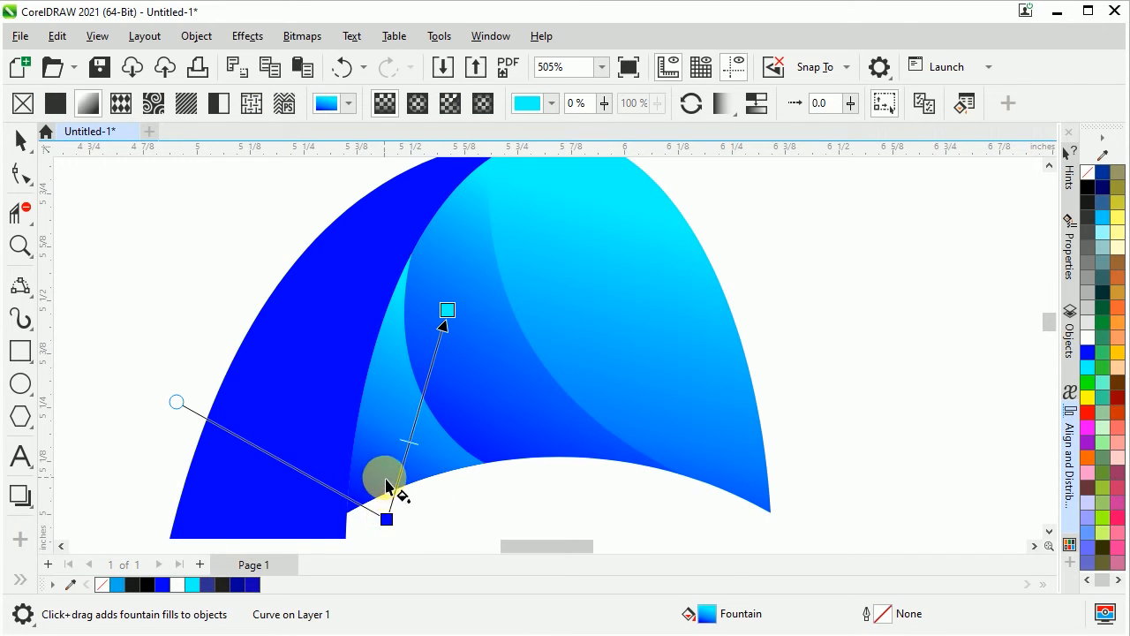
{"action": "left_click_drag", "start_coordinate": [389, 523], "coordinate": [371, 463]}
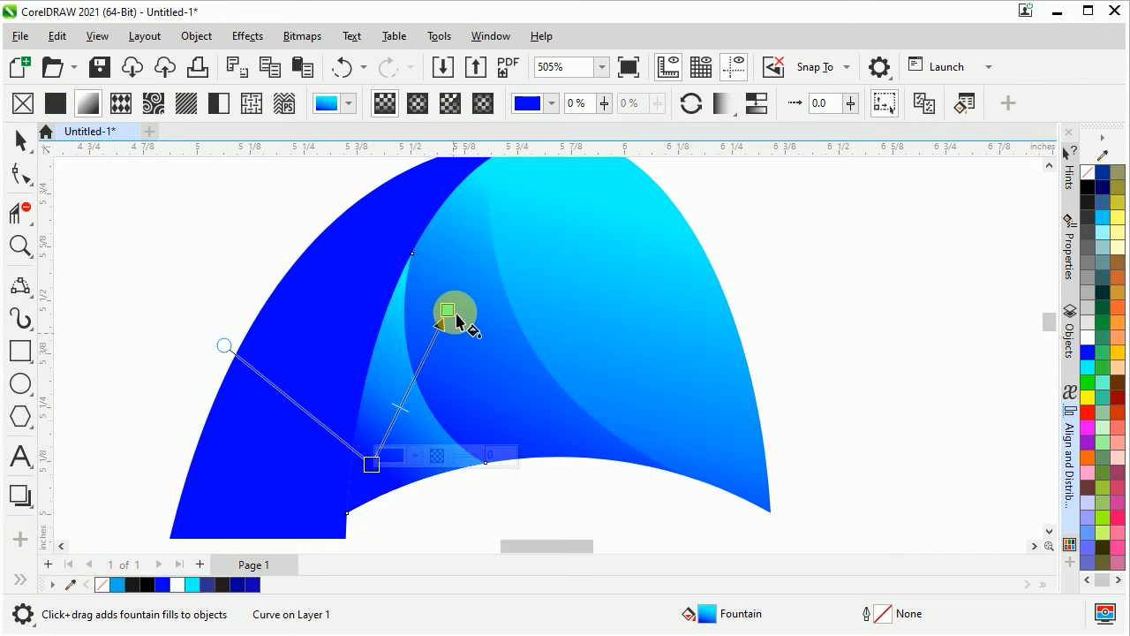
{"action": "left_click_drag", "start_coordinate": [446, 310], "coordinate": [463, 315]}
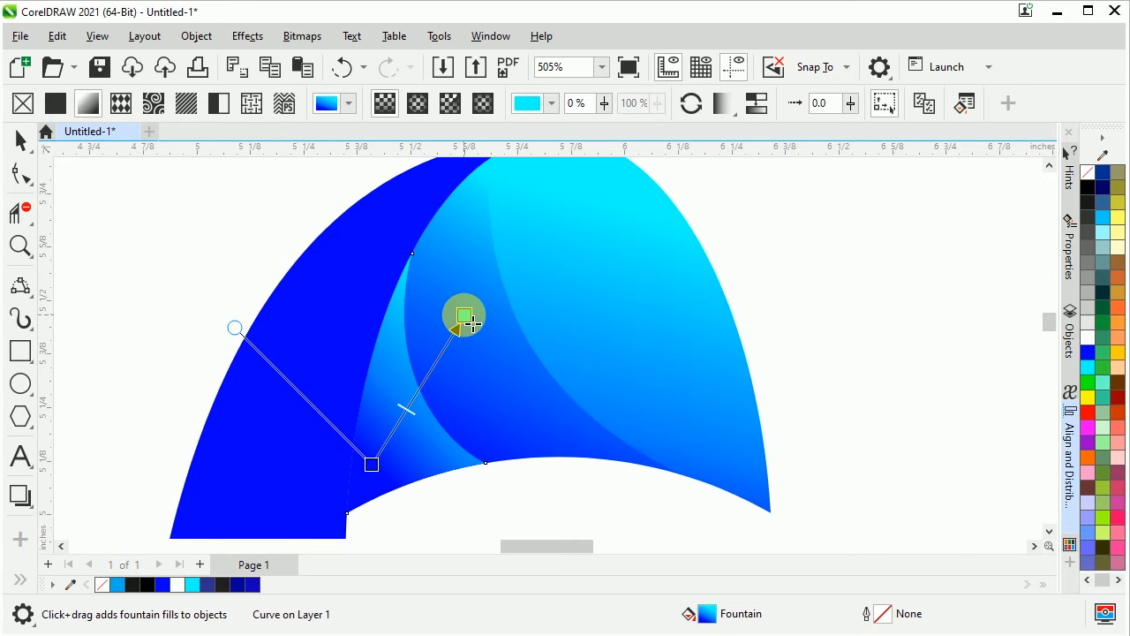
{"action": "left_click_drag", "start_coordinate": [474, 328], "coordinate": [492, 324]}
{"action": "left_click_drag", "start_coordinate": [265, 306], "coordinate": [222, 304]}
{"action": "left_click_drag", "start_coordinate": [377, 475], "coordinate": [347, 488]}
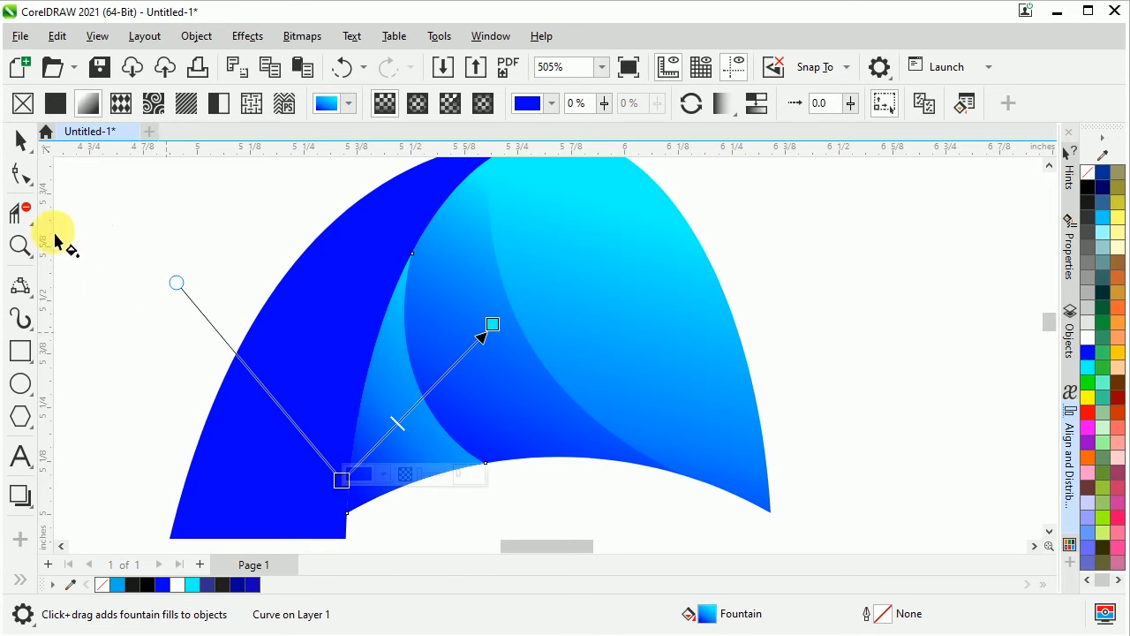
Set the inner gradient shape's transparency merge mode to Multiply
{"action": "left_click", "coordinate": [21, 140]}
{"action": "left_click", "coordinate": [21, 579]}
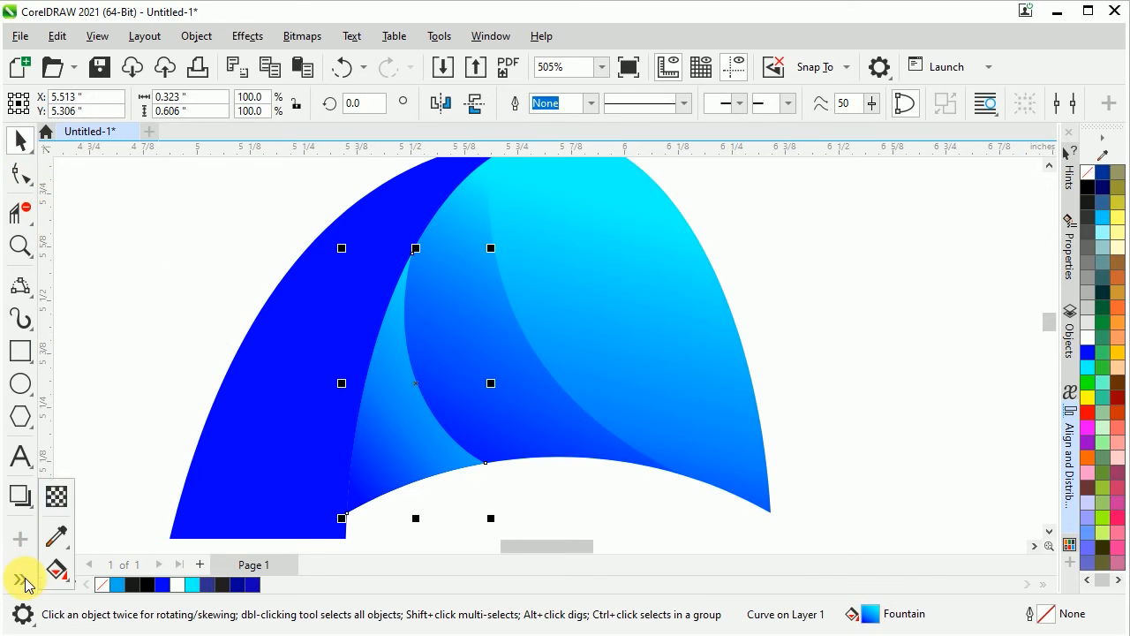
{"action": "left_click", "coordinate": [56, 497]}
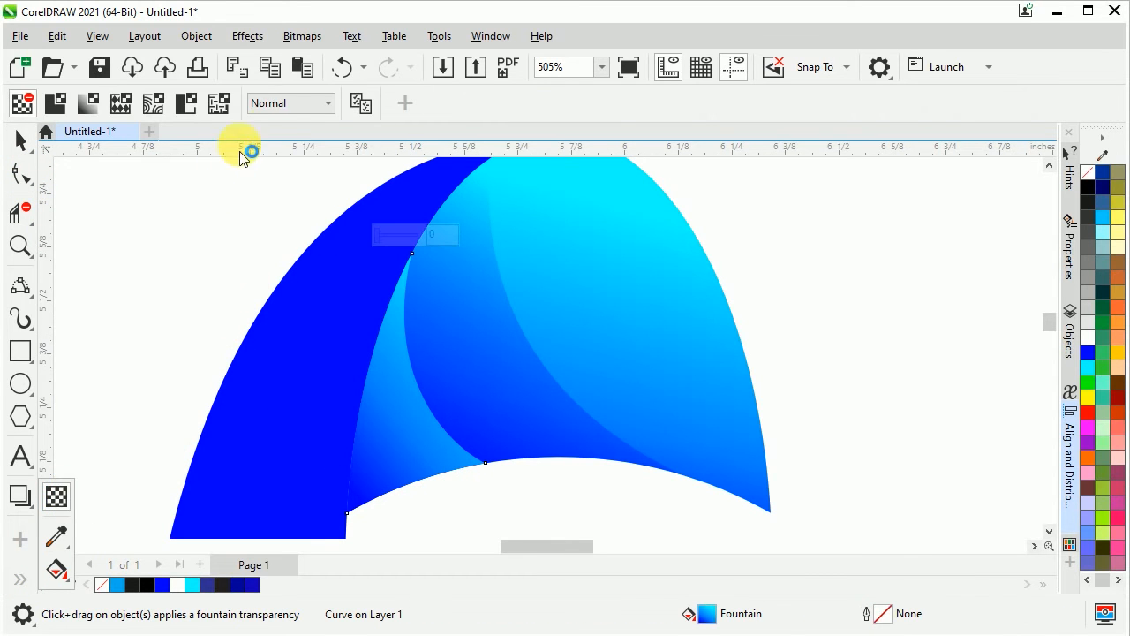
{"action": "left_click", "coordinate": [288, 107]}
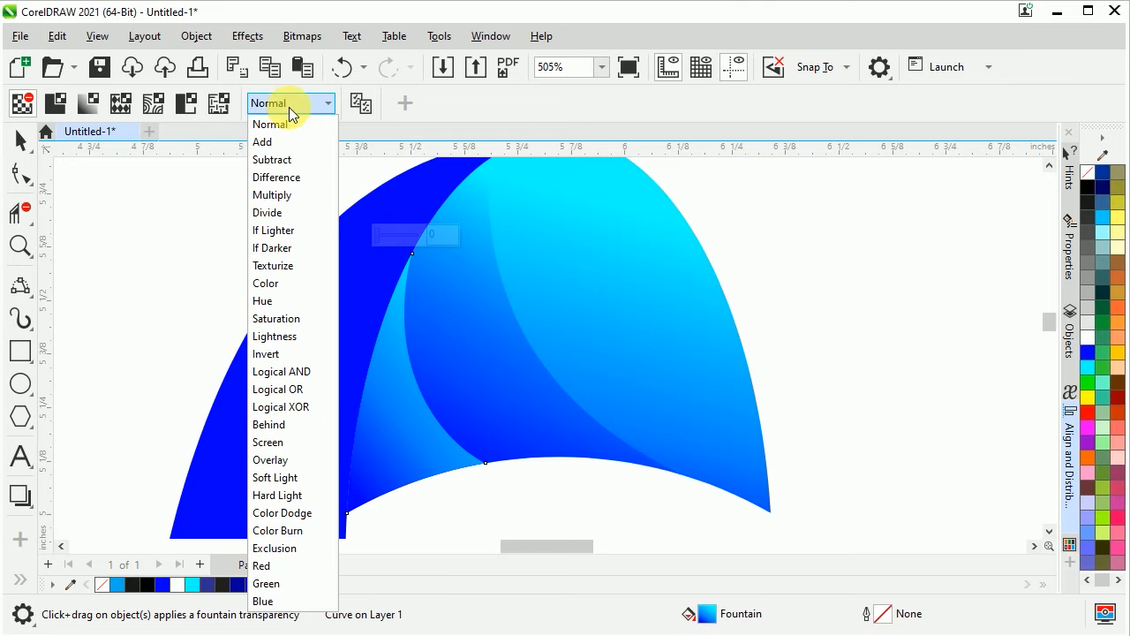
{"action": "left_click", "coordinate": [279, 194]}
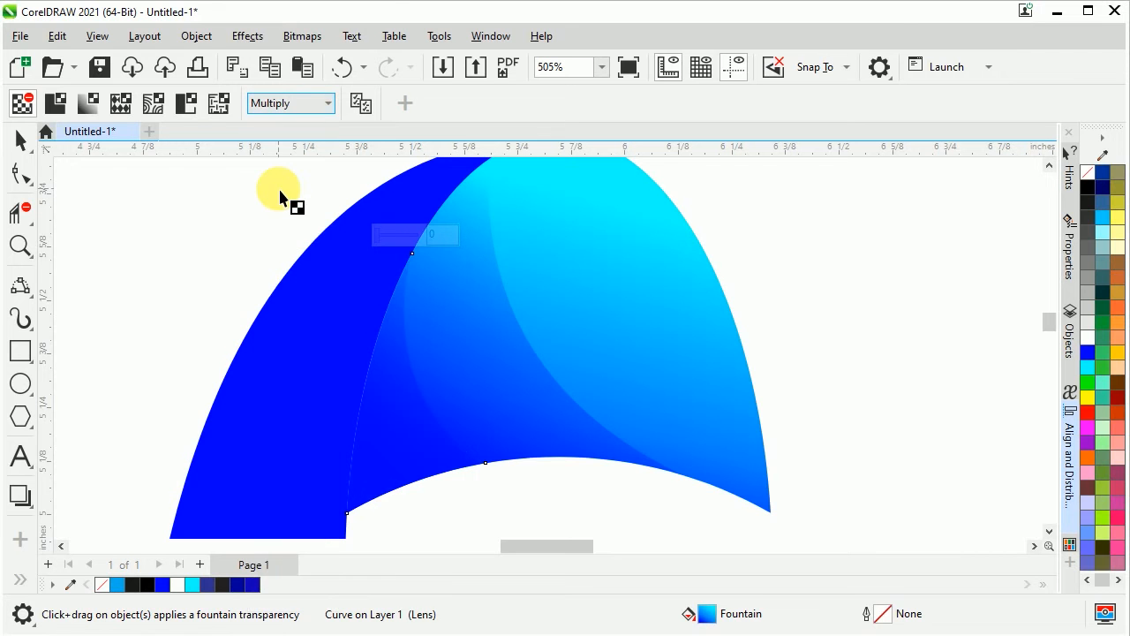
Readjust the multiplied shape's gradient, placing the blue node inside the shape and the cyan node farther out over the large gradient shape
{"action": "left_click", "coordinate": [21, 583]}
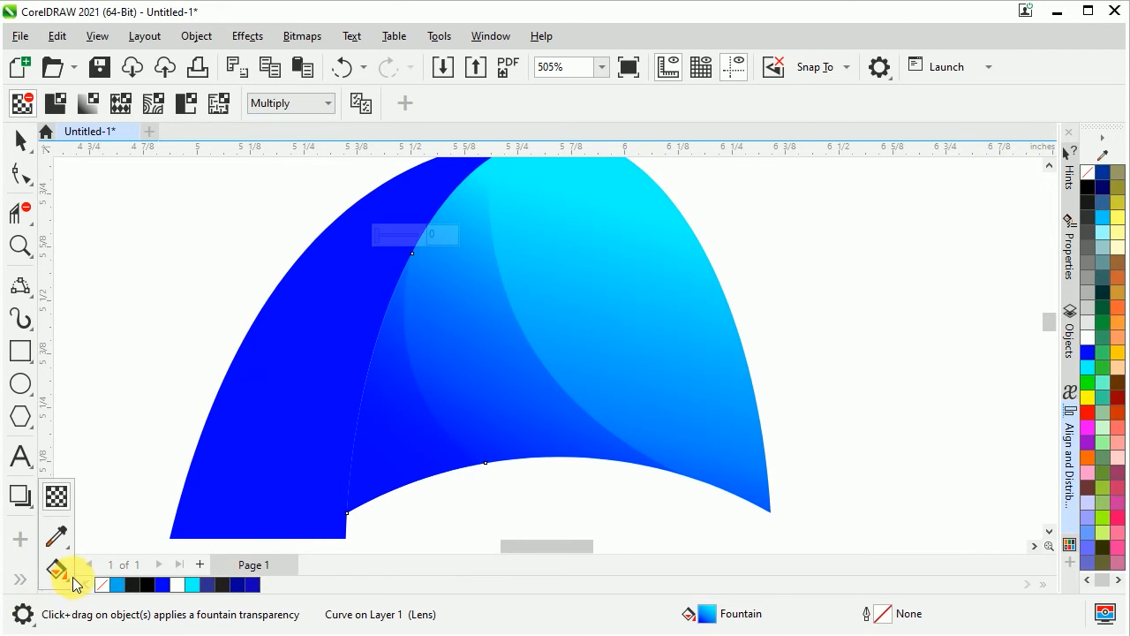
{"action": "left_click", "coordinate": [58, 572]}
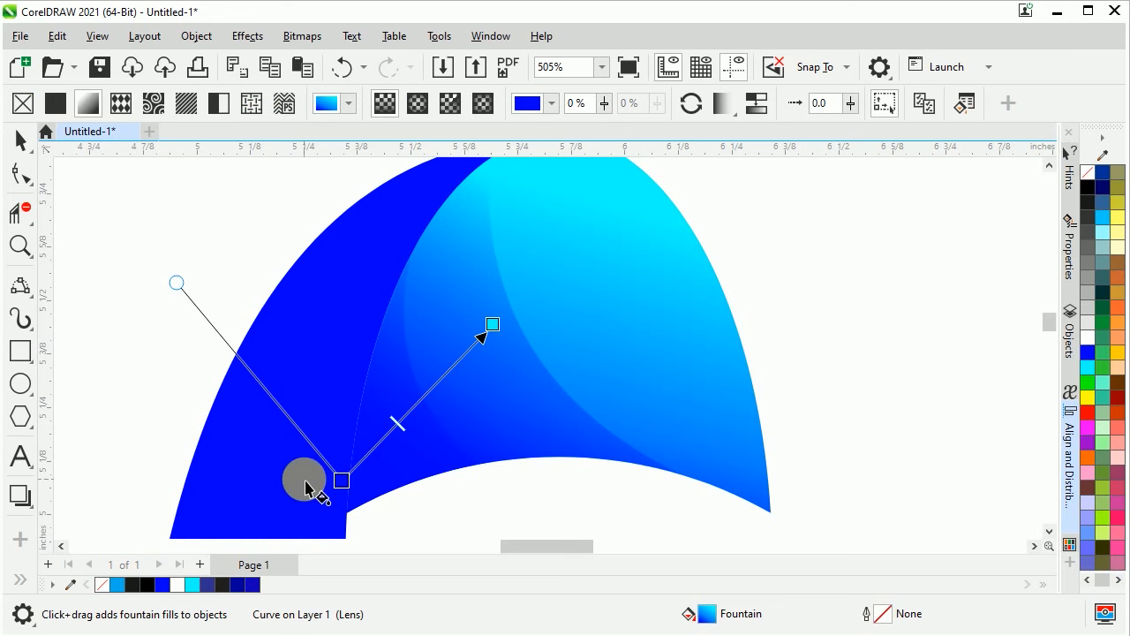
{"action": "left_click", "coordinate": [345, 479]}
{"action": "left_click_drag", "start_coordinate": [347, 482], "coordinate": [281, 475]}
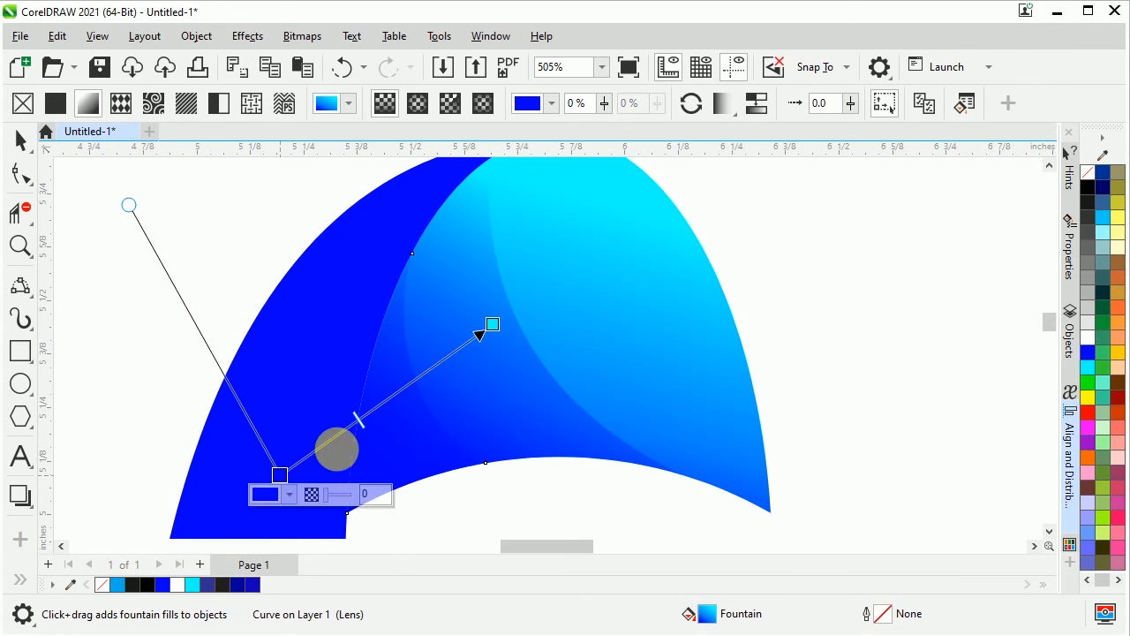
{"action": "left_click", "coordinate": [497, 328]}
{"action": "left_click_drag", "start_coordinate": [496, 328], "coordinate": [528, 315]}
{"action": "left_click_drag", "start_coordinate": [281, 474], "coordinate": [392, 438]}
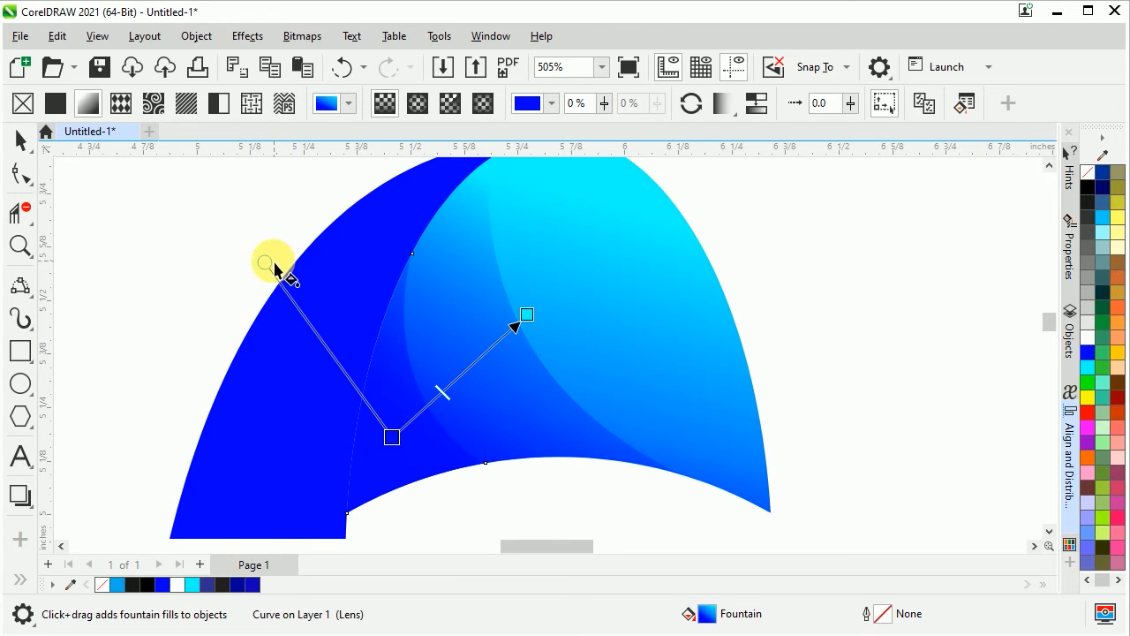
{"action": "left_click", "coordinate": [20, 140]}
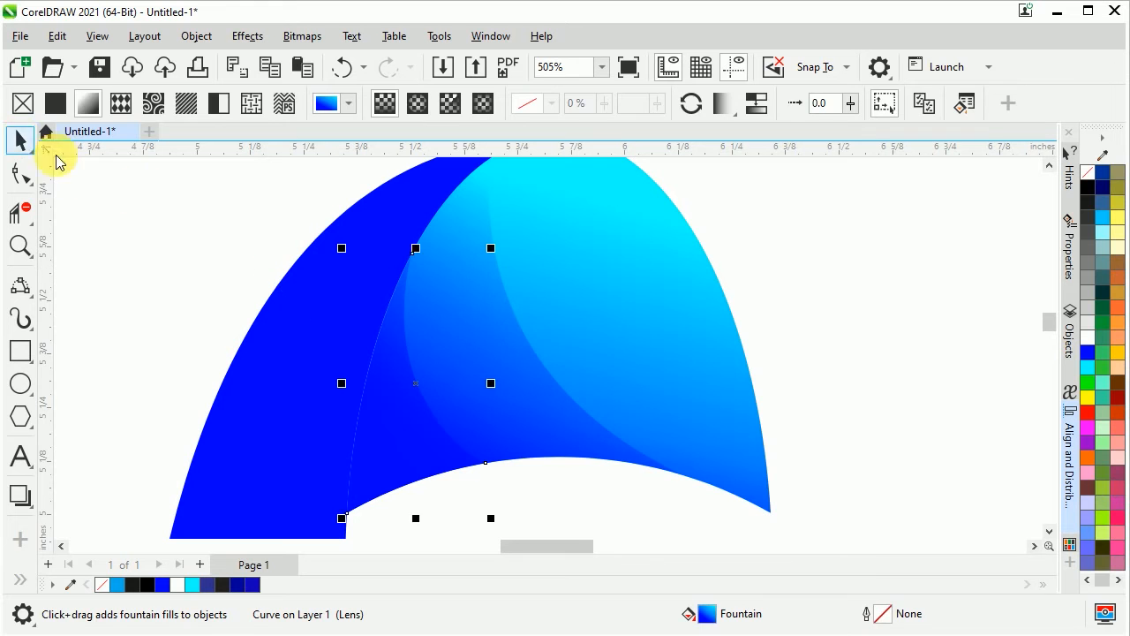
{"action": "left_click", "coordinate": [174, 202]}
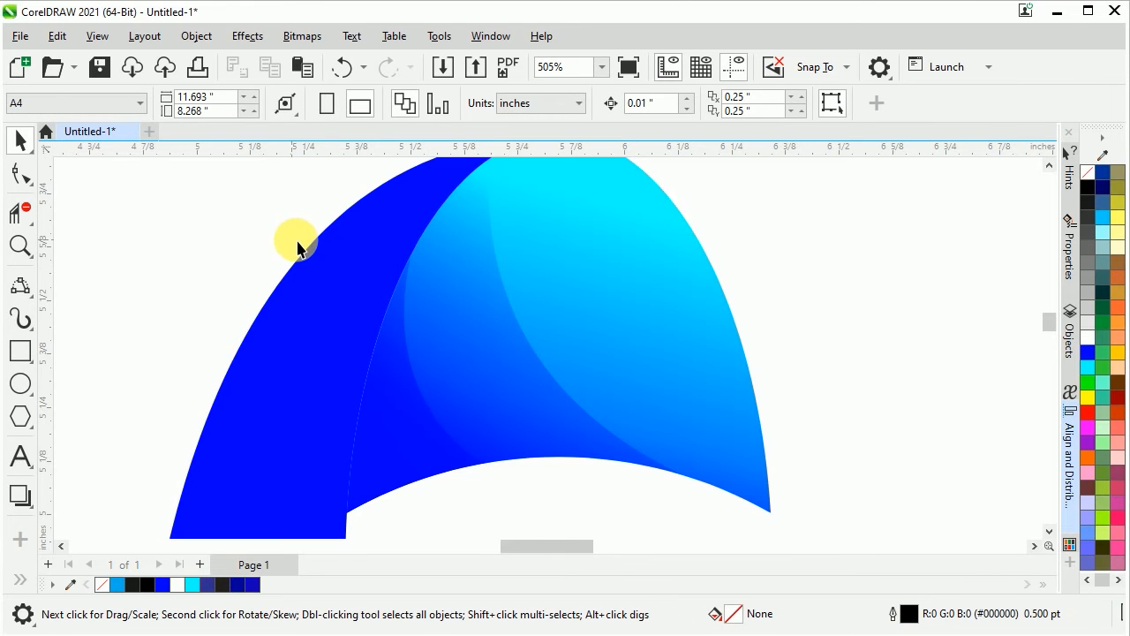
Examine the shaded cap and the solid blue body down to its lower end
{"action": "scroll", "coordinate": [386, 240], "scroll_direction": "down", "scroll_amount": 3}
{"action": "scroll", "coordinate": [606, 217], "scroll_direction": "up", "scroll_amount": 2}
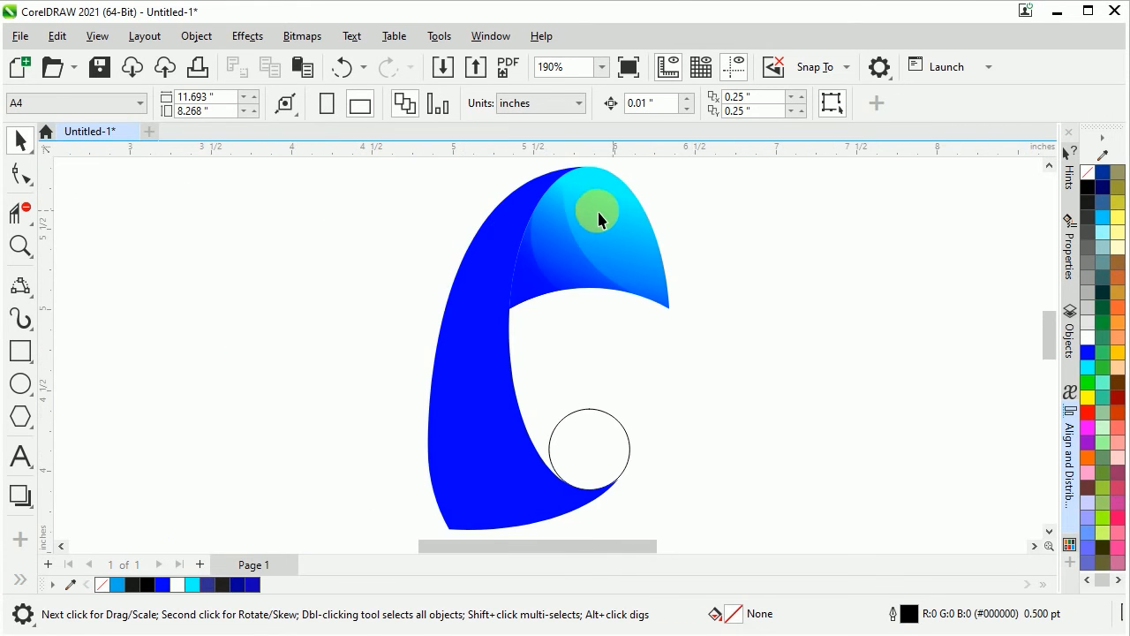
{"action": "scroll", "coordinate": [528, 225], "scroll_direction": "up", "scroll_amount": 2}
{"action": "scroll", "coordinate": [527, 234], "scroll_direction": "down", "scroll_amount": 3}
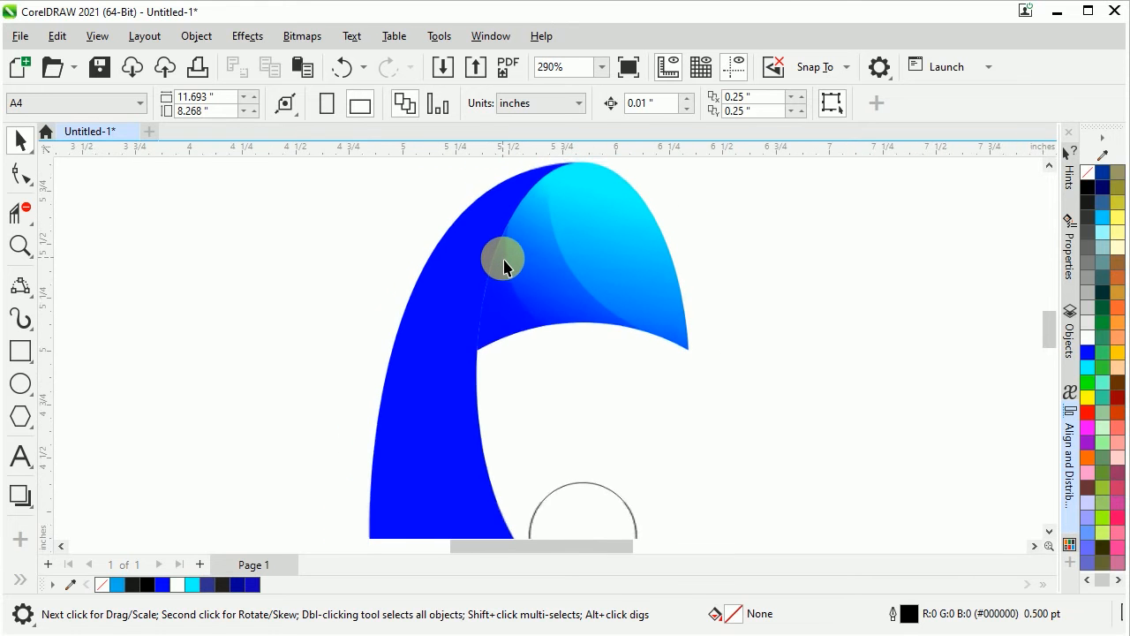
{"action": "scroll", "coordinate": [530, 253], "scroll_direction": "down", "scroll_amount": 1}
{"action": "scroll", "coordinate": [473, 245], "scroll_direction": "down", "scroll_amount": 1}
{"action": "left_click", "coordinate": [469, 291]}
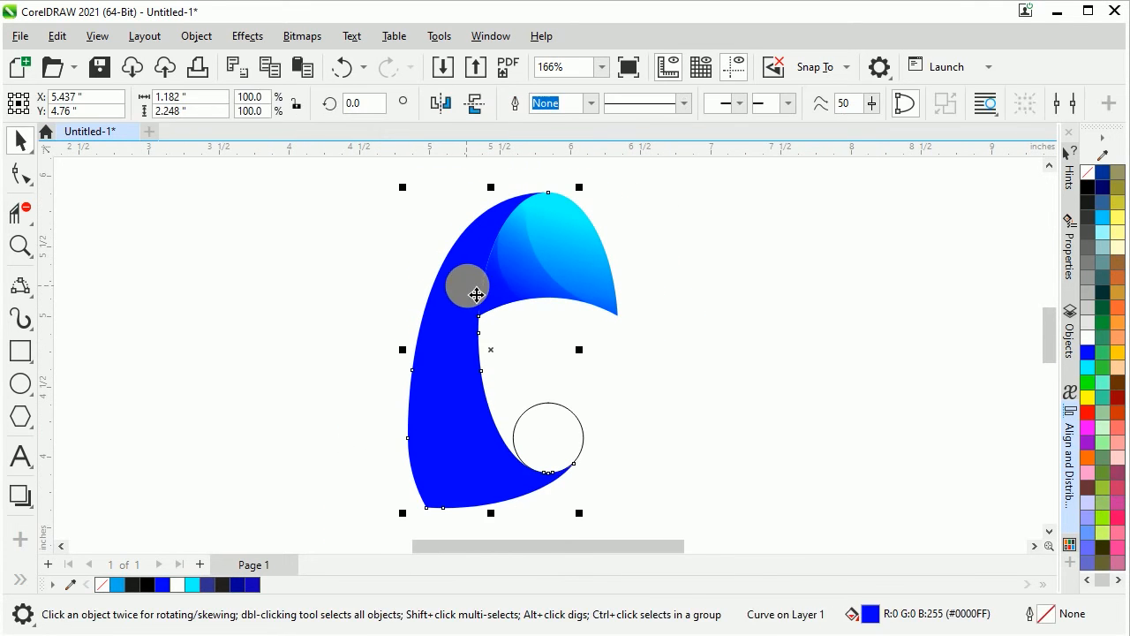
{"action": "scroll", "coordinate": [468, 517], "scroll_direction": "up", "scroll_amount": 3}
{"action": "left_click", "coordinate": [473, 516]}
{"action": "scroll", "coordinate": [420, 472], "scroll_direction": "down", "scroll_amount": 2}
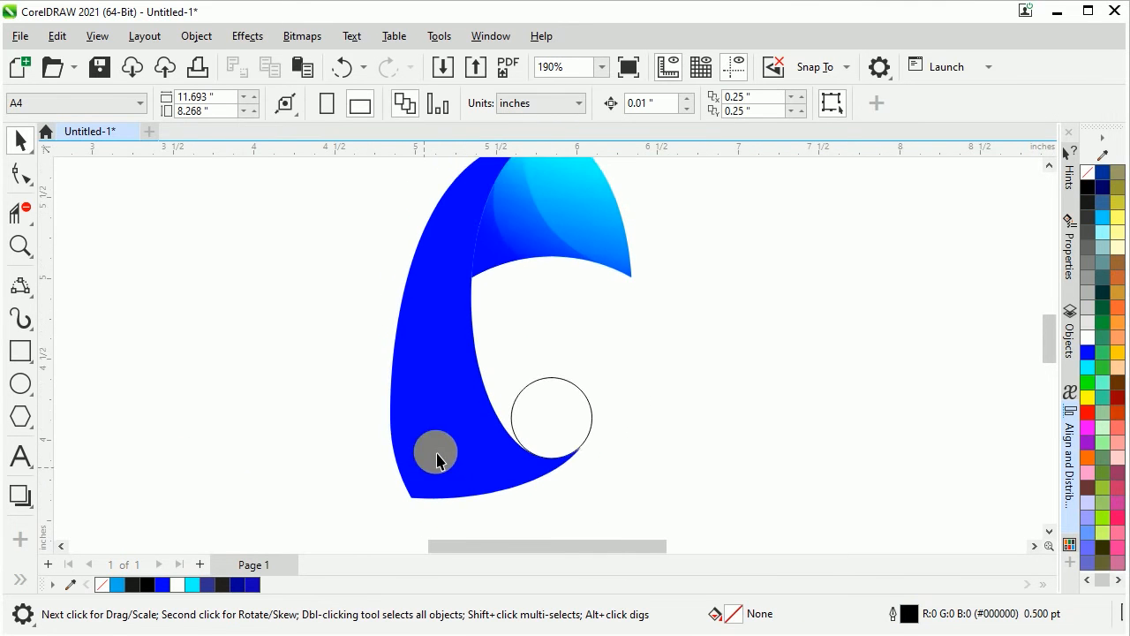
{"action": "scroll", "coordinate": [487, 265], "scroll_direction": "up", "scroll_amount": 1}
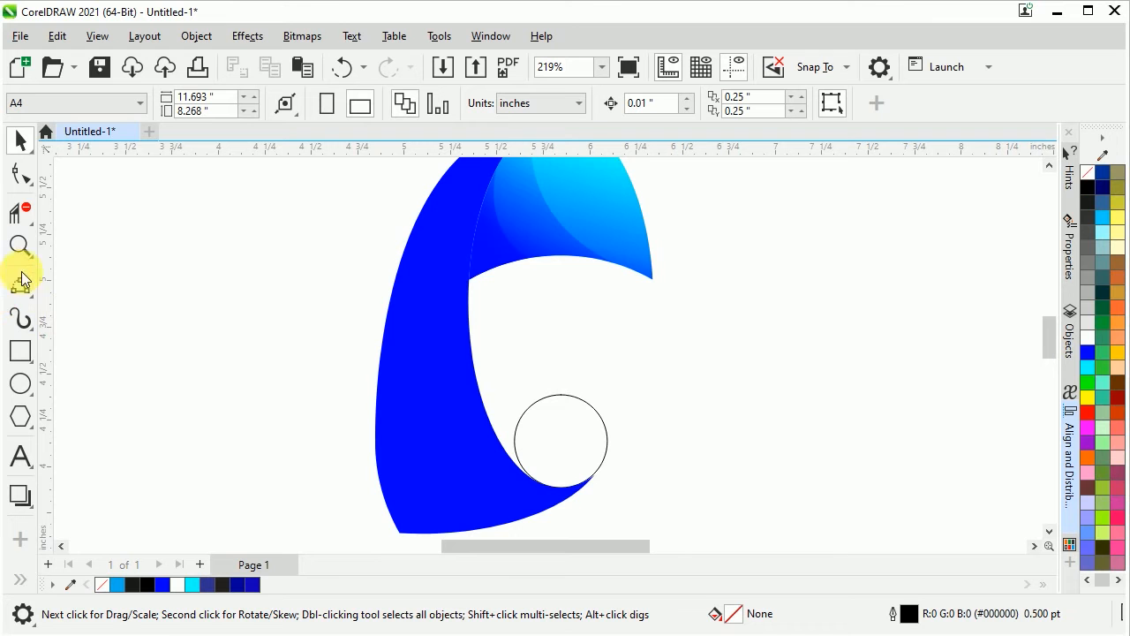
Draw a 3-point curve about 0.43 by 1.37 inches from the blue body's bottom edge to its inner corner, bulging toward the outer edge
{"action": "left_click", "coordinate": [34, 304]}
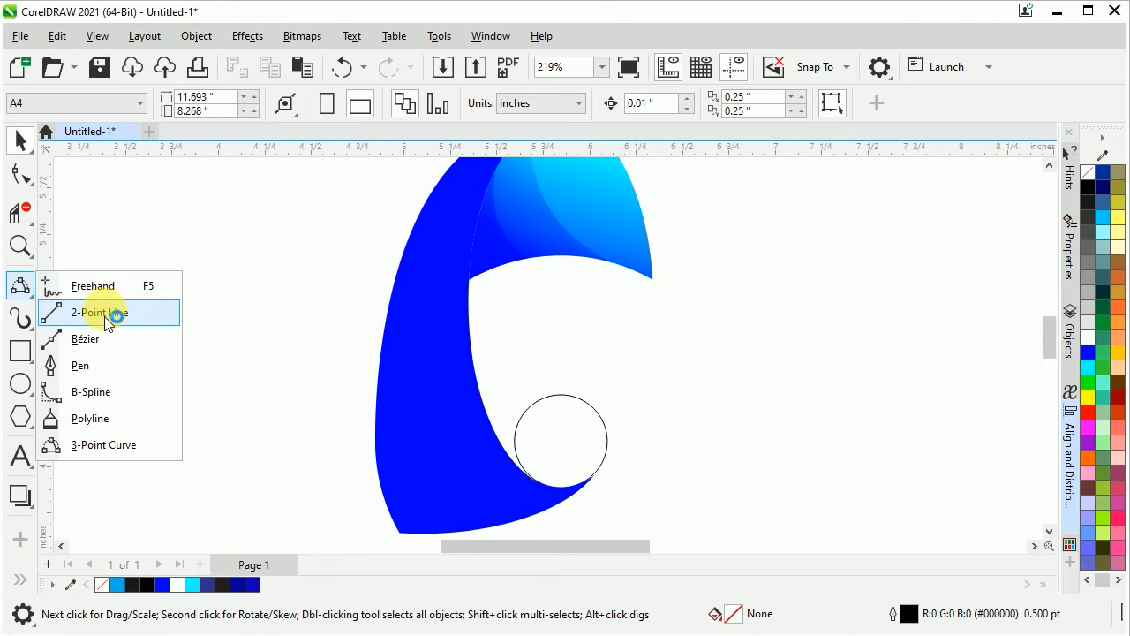
{"action": "left_click", "coordinate": [93, 445]}
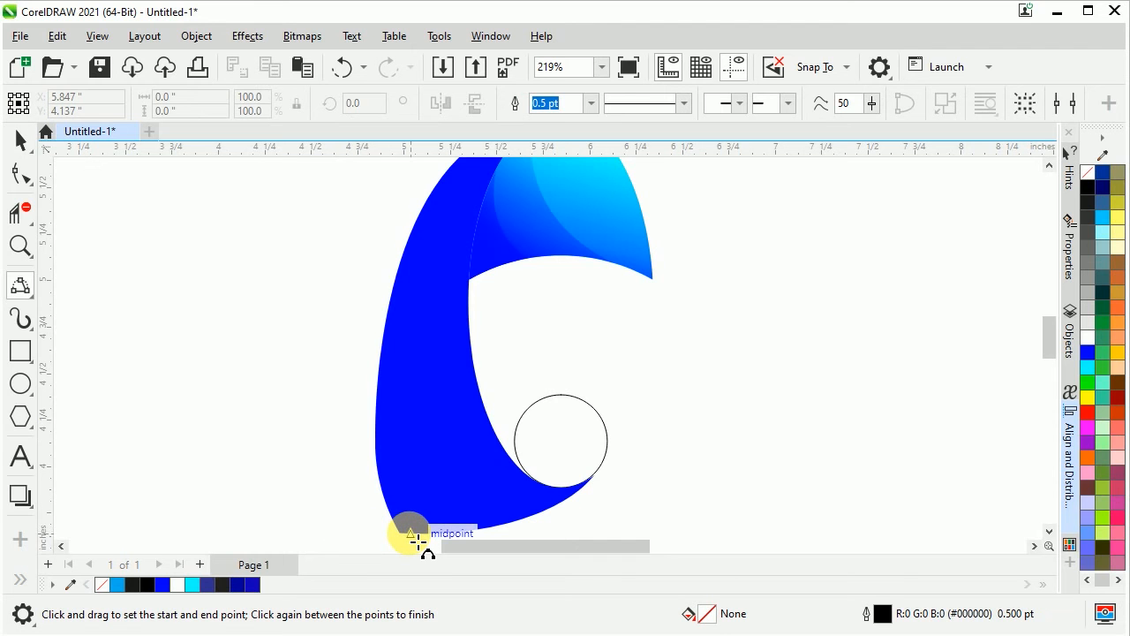
{"action": "left_click_drag", "start_coordinate": [420, 540], "coordinate": [469, 302]}
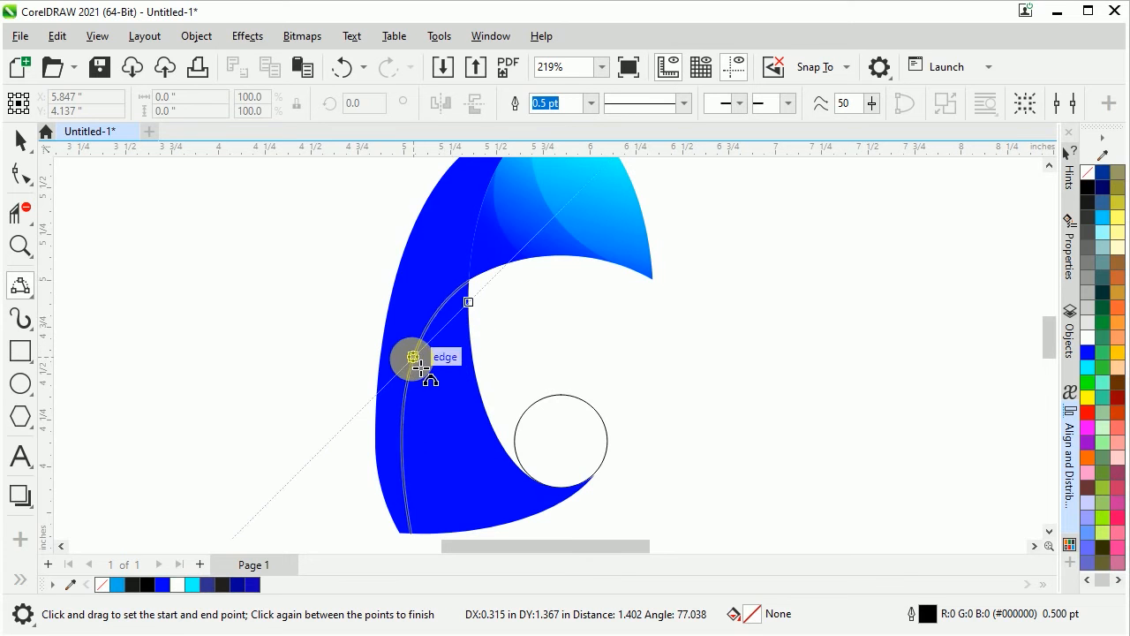
{"action": "left_click", "coordinate": [406, 374]}
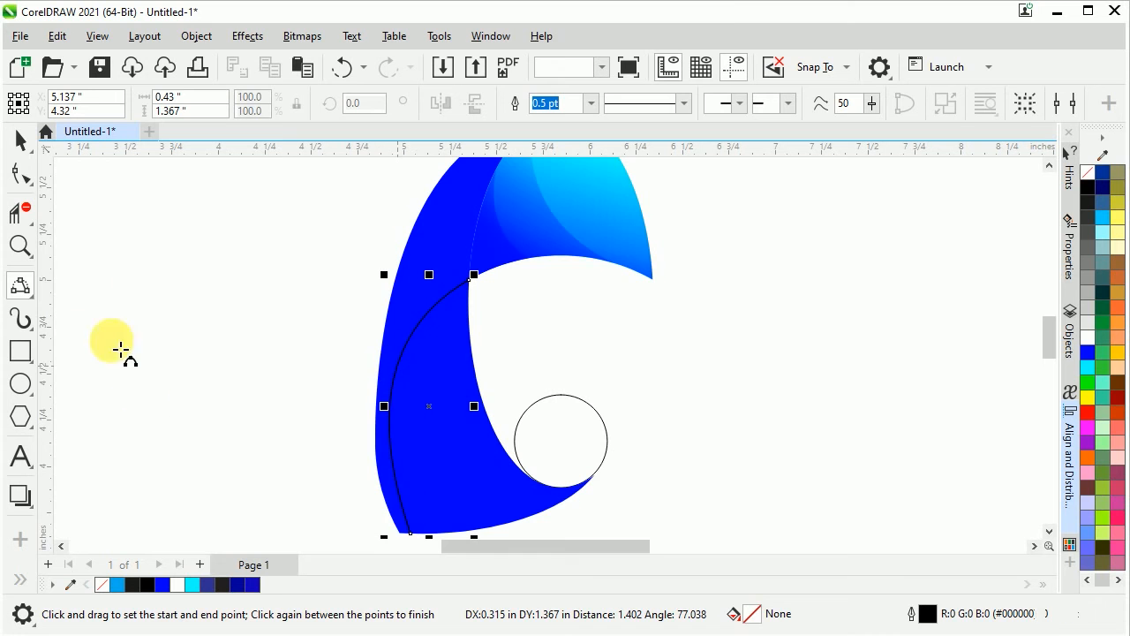
Reshape the new curve with its node handles so it bends smoothly close to the blue body's outer edge
{"action": "left_click", "coordinate": [22, 177]}
{"action": "scroll", "coordinate": [415, 529], "scroll_direction": "up", "scroll_amount": 3}
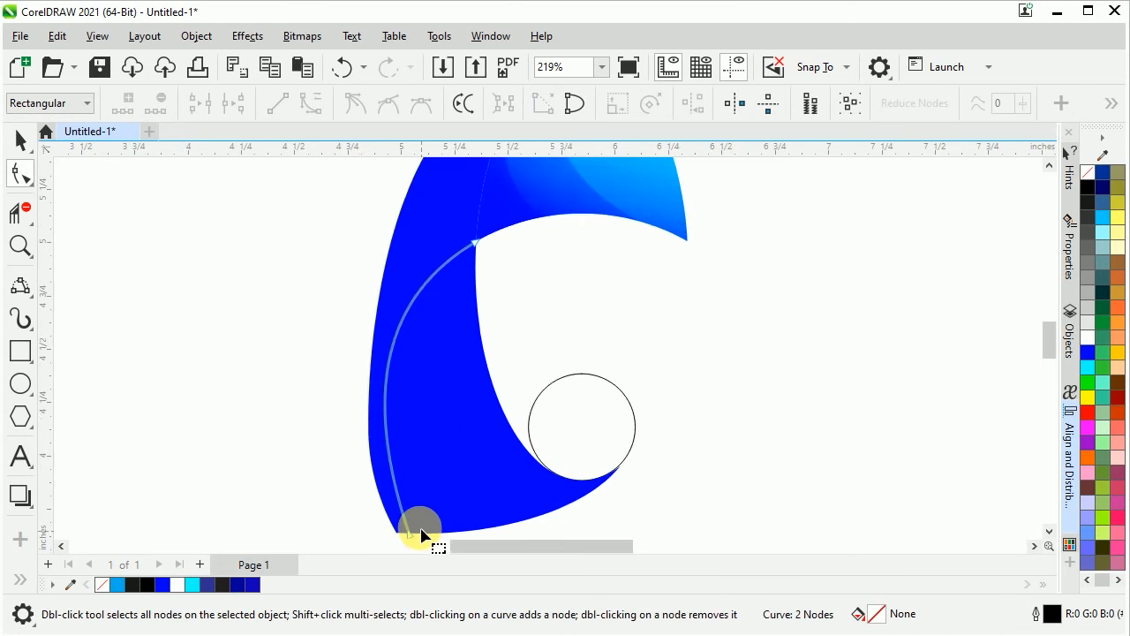
{"action": "left_click", "coordinate": [409, 458]}
{"action": "left_click_drag", "start_coordinate": [409, 457], "coordinate": [401, 458]}
{"action": "scroll", "coordinate": [442, 468], "scroll_direction": "down", "scroll_amount": 1}
{"action": "scroll", "coordinate": [404, 234], "scroll_direction": "up", "scroll_amount": 2}
{"action": "left_click_drag", "start_coordinate": [381, 283], "coordinate": [390, 280]}
{"action": "scroll", "coordinate": [299, 296], "scroll_direction": "down", "scroll_amount": 4}
{"action": "scroll", "coordinate": [398, 340], "scroll_direction": "down", "scroll_amount": 1}
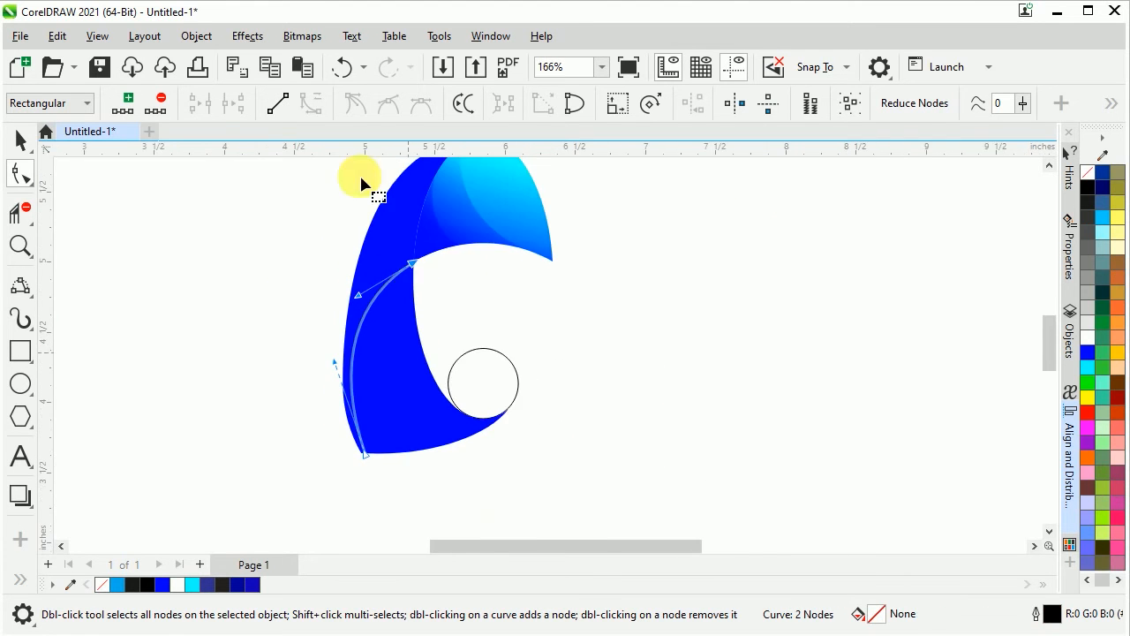
Smart-fill the blue body's outer region beyond the curve with cyan and a 0.5 pt black outline
{"action": "scroll", "coordinate": [353, 162], "scroll_direction": "up", "scroll_amount": 3}
{"action": "scroll", "coordinate": [422, 315], "scroll_direction": "down", "scroll_amount": 3}
{"action": "scroll", "coordinate": [432, 255], "scroll_direction": "up", "scroll_amount": 2}
{"action": "left_click", "coordinate": [23, 597]}
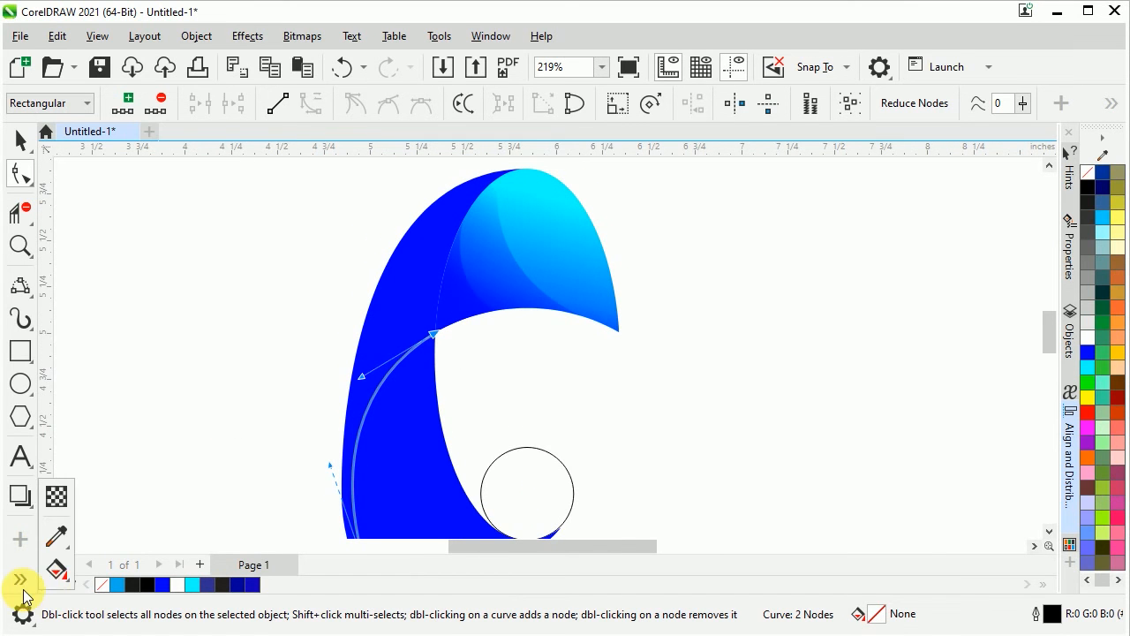
{"action": "left_click", "coordinate": [70, 588]}
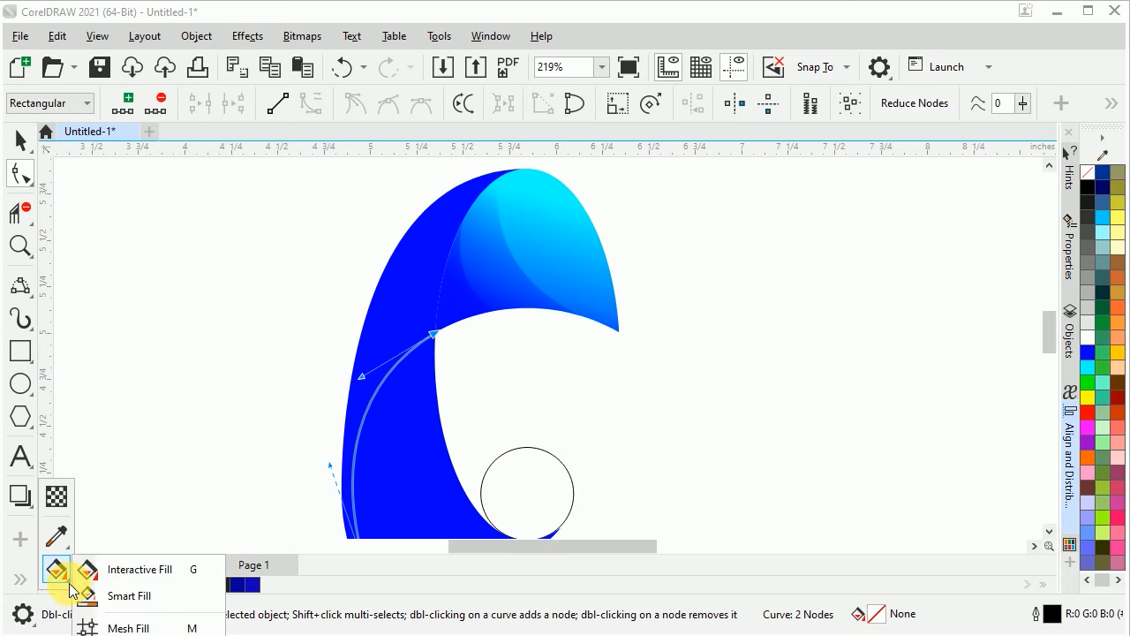
{"action": "left_click", "coordinate": [124, 596]}
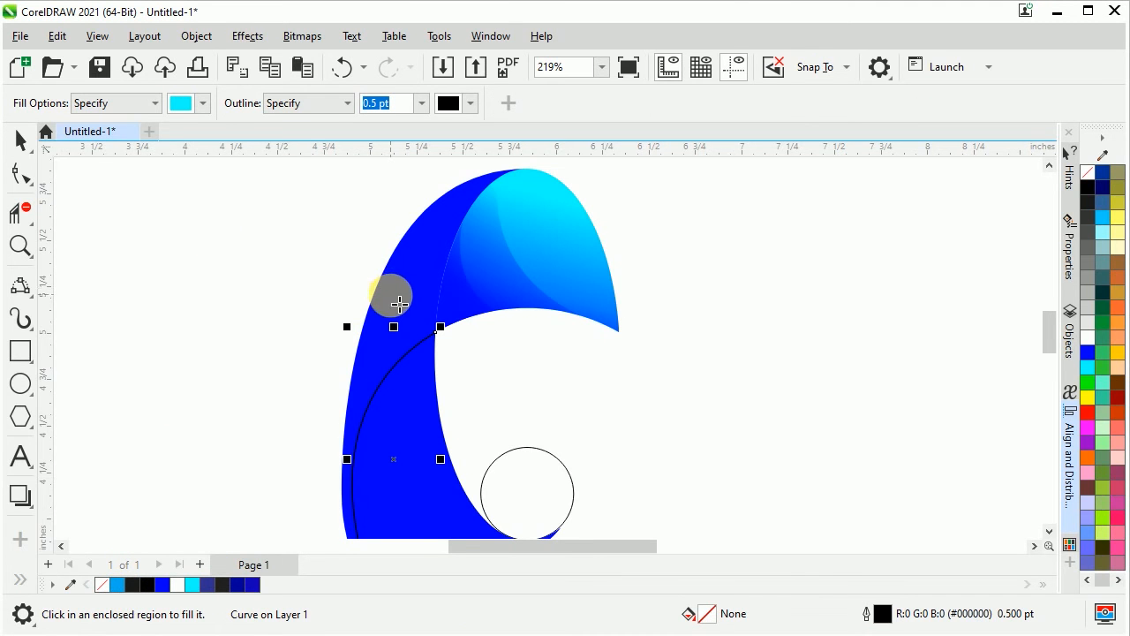
{"action": "scroll", "coordinate": [350, 264], "scroll_direction": "down", "scroll_amount": 2}
{"action": "scroll", "coordinate": [380, 370], "scroll_direction": "up", "scroll_amount": 1}
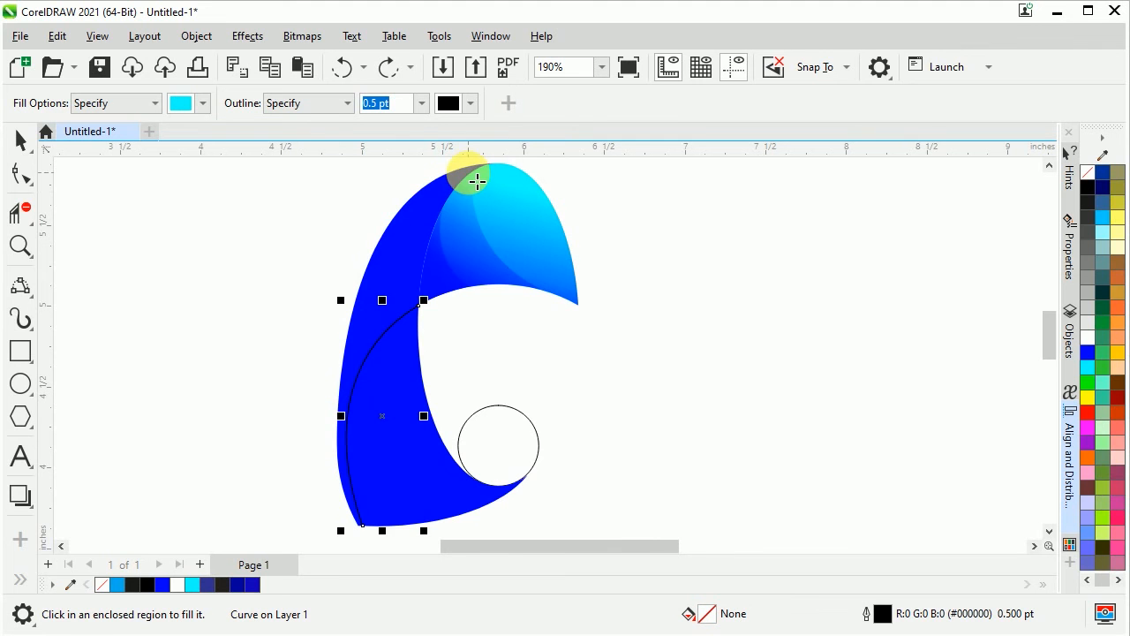
{"action": "left_click", "coordinate": [477, 178]}
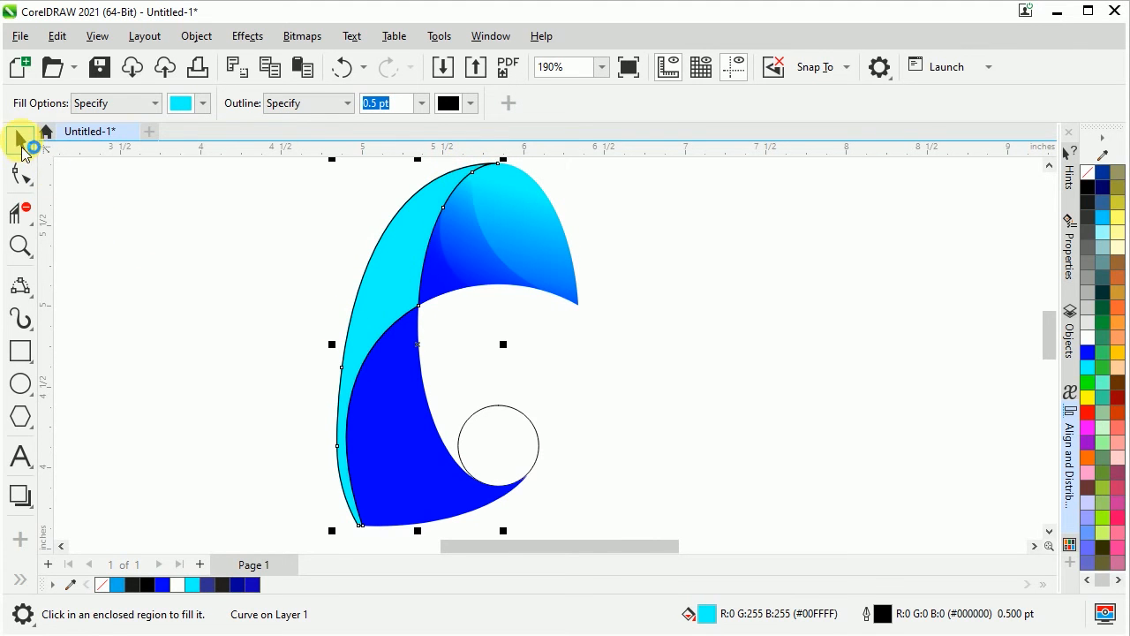
Delete the construction curve and move the new cyan shape clear of the logo to its left
{"action": "left_click", "coordinate": [22, 151]}
{"action": "left_click_drag", "start_coordinate": [269, 284], "coordinate": [459, 530]}
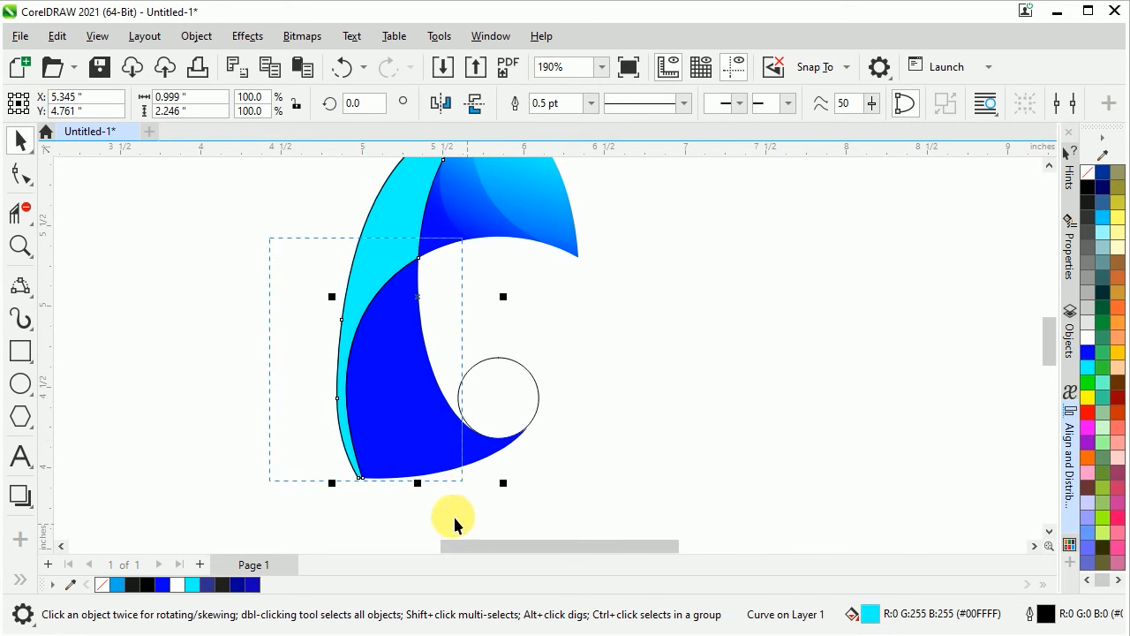
{"action": "right_click", "coordinate": [382, 369]}
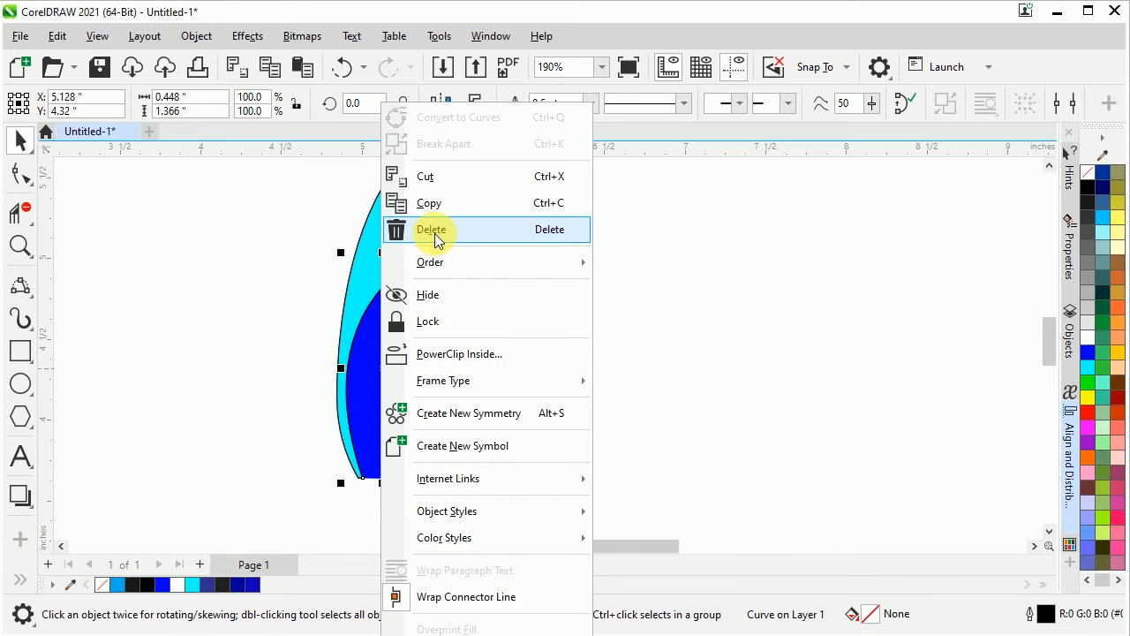
{"action": "left_click", "coordinate": [432, 229]}
{"action": "left_click_drag", "start_coordinate": [397, 256], "coordinate": [268, 253]}
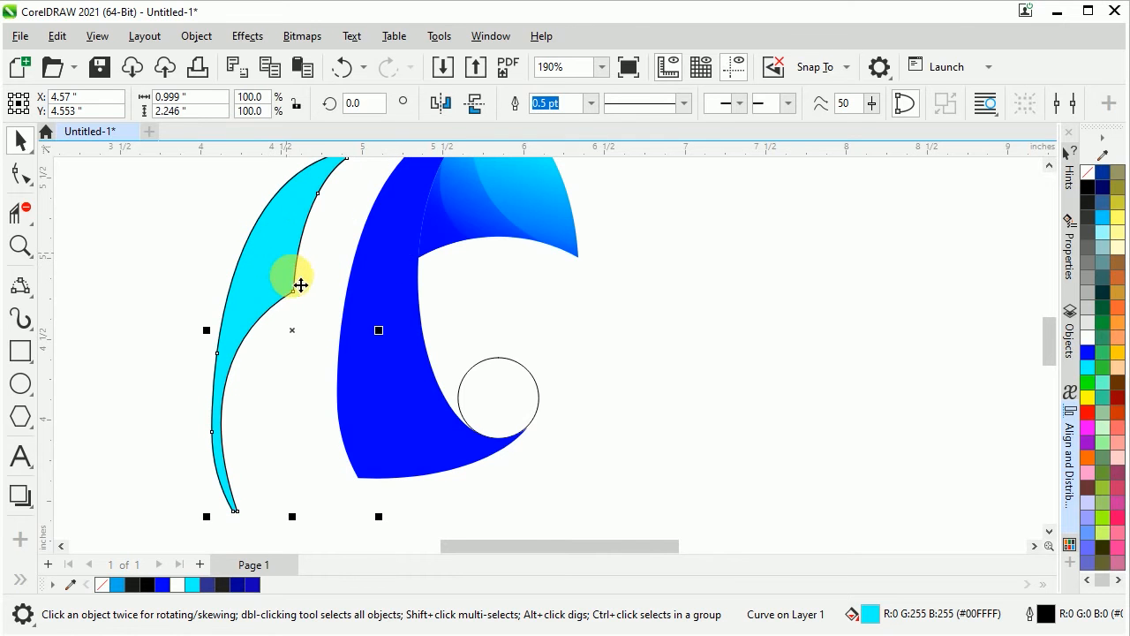
{"action": "key", "text": "F4"}
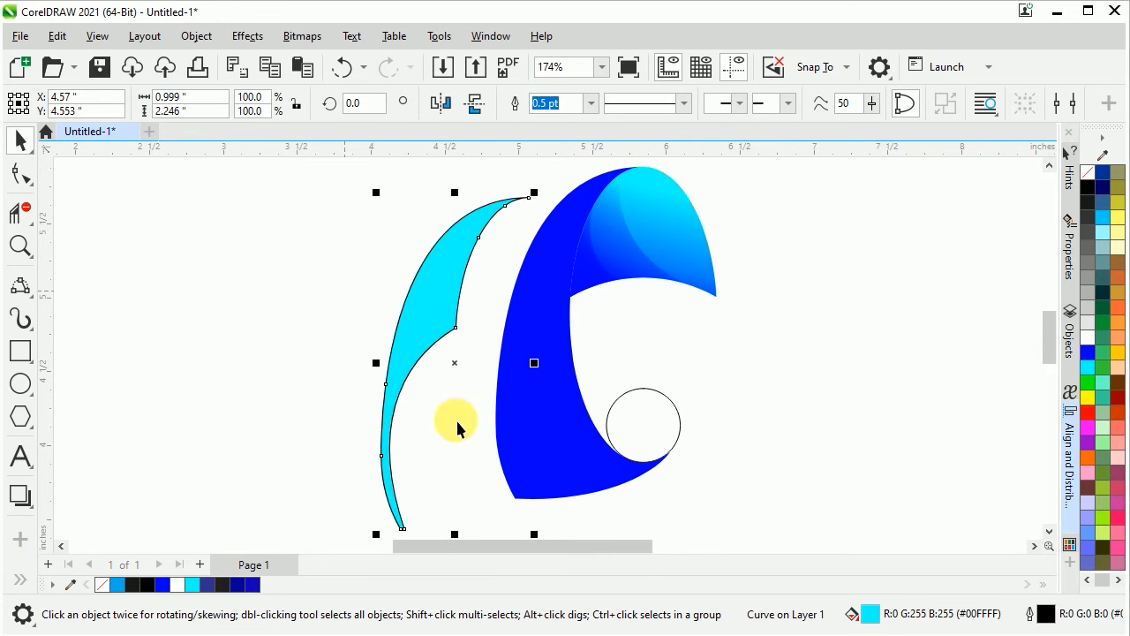
Remove the outline from the separate cyan shape and deselect it
{"action": "right_click", "coordinate": [101, 586]}
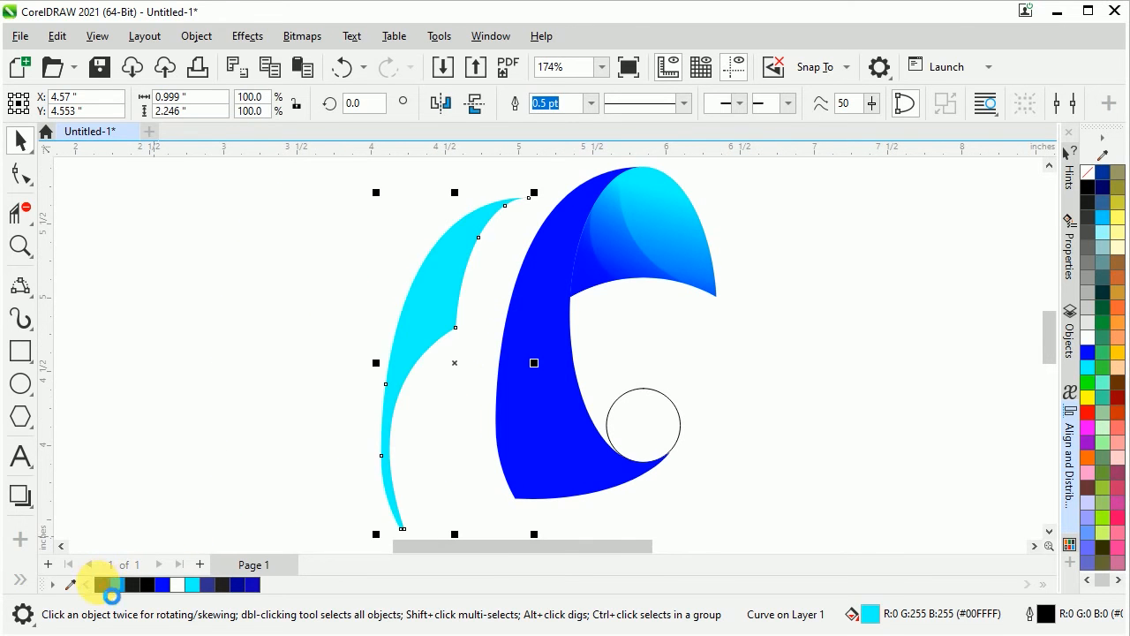
{"action": "left_click", "coordinate": [464, 375]}
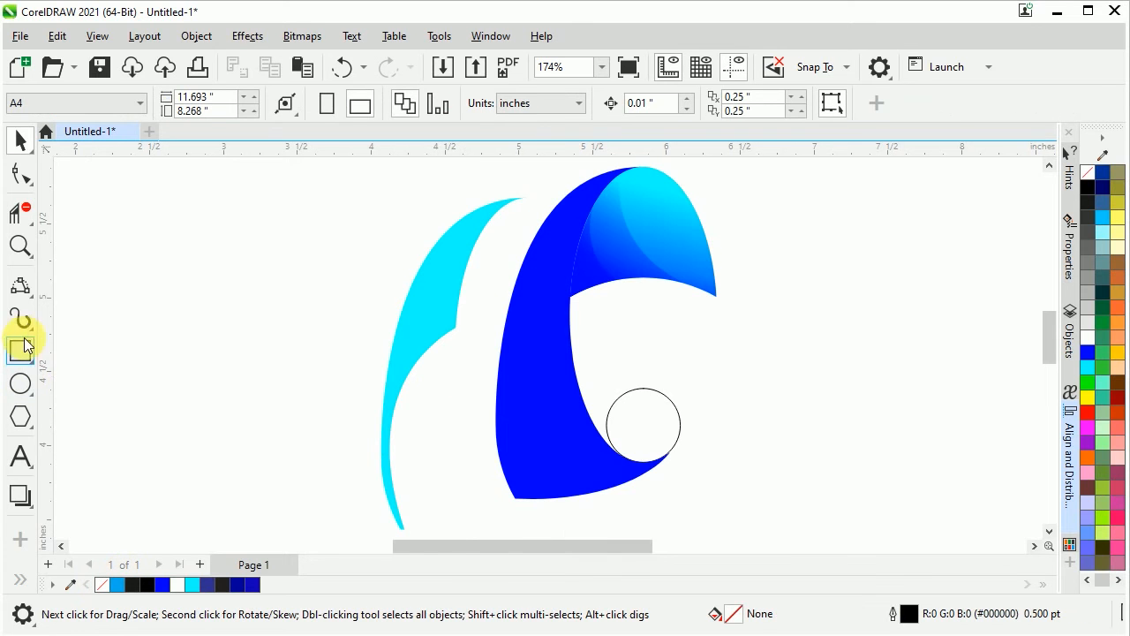
Draw a 3-point curve about 0.53 by 1.19 inches from the blue body's outer edge to its inner edge beside the small circle, adjusting its bend slightly
{"action": "left_click", "coordinate": [29, 293]}
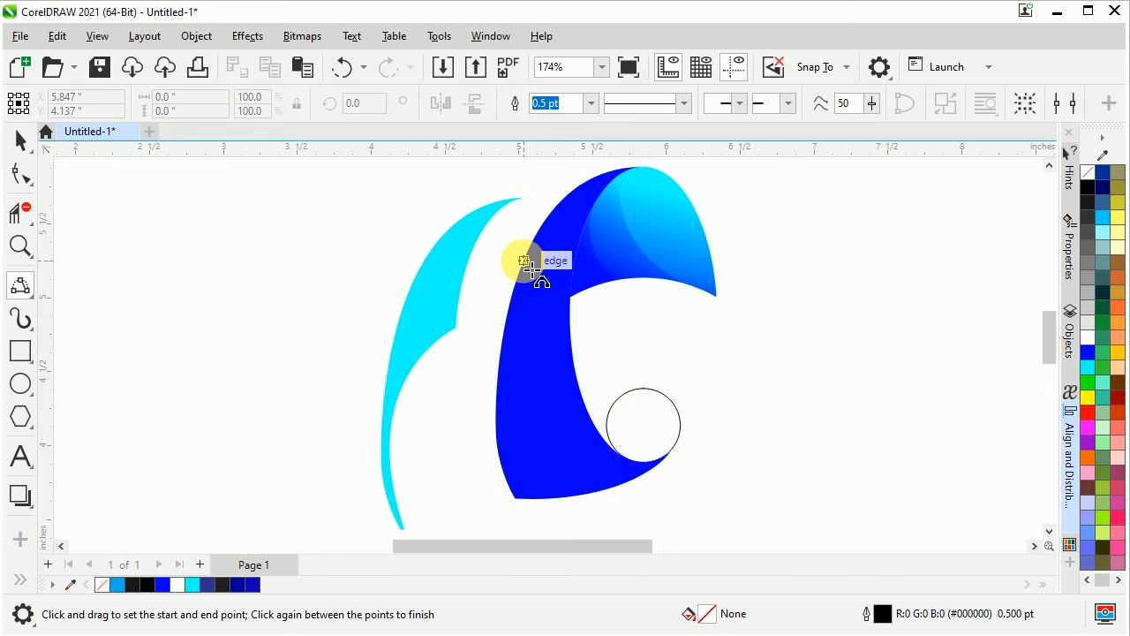
{"action": "left_click_drag", "start_coordinate": [530, 268], "coordinate": [601, 437]}
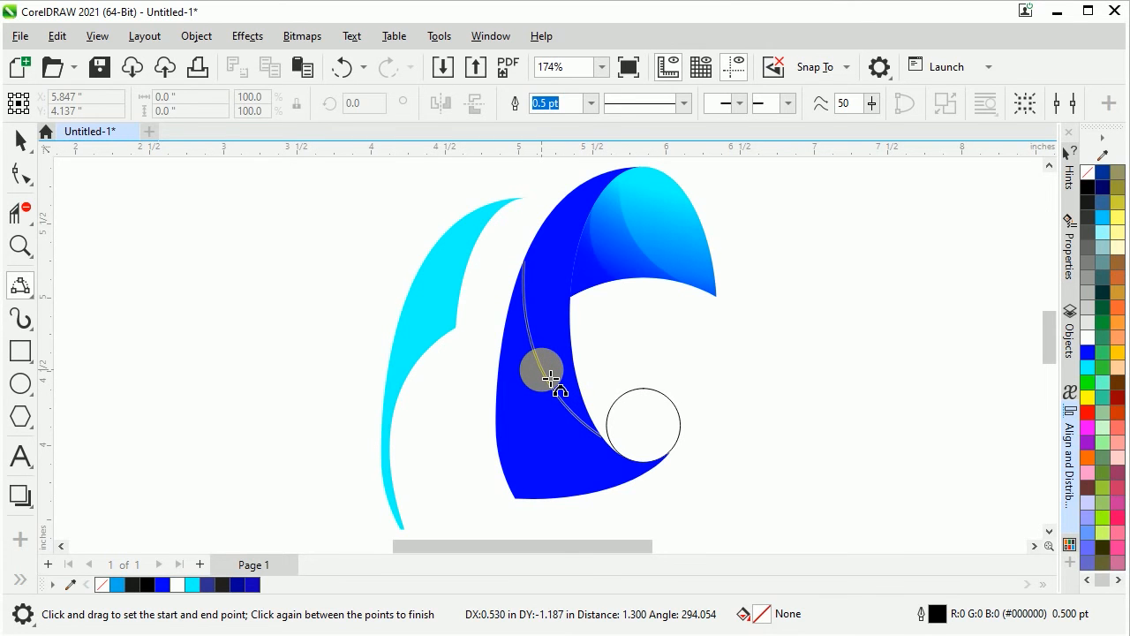
{"action": "left_click", "coordinate": [542, 369]}
{"action": "scroll", "coordinate": [605, 322], "scroll_direction": "up", "scroll_amount": 1}
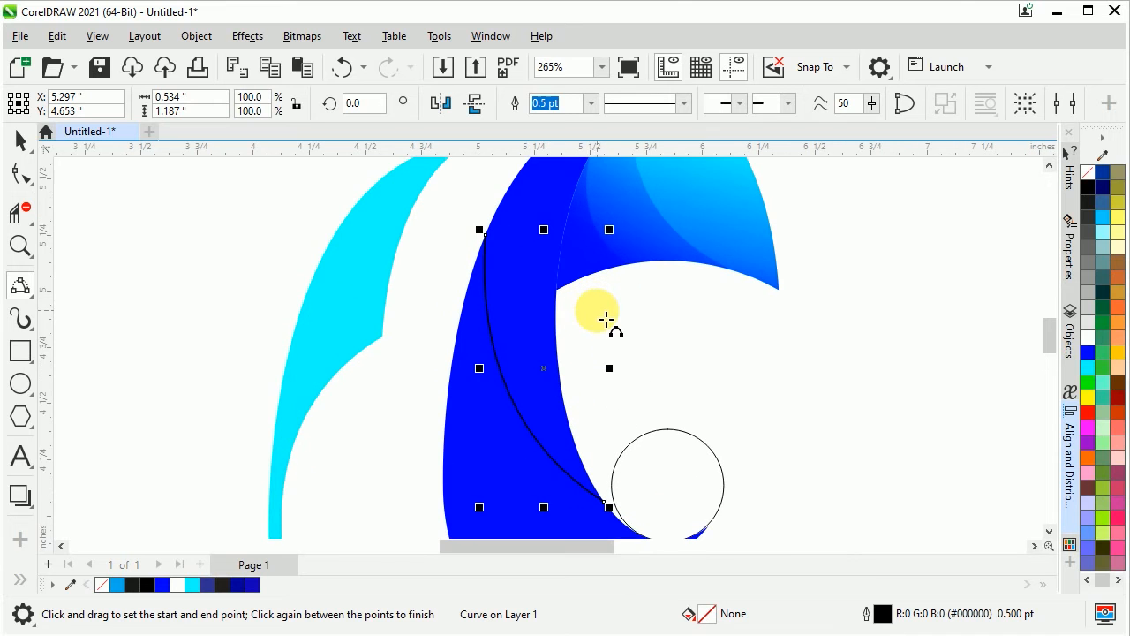
{"action": "left_click", "coordinate": [21, 173]}
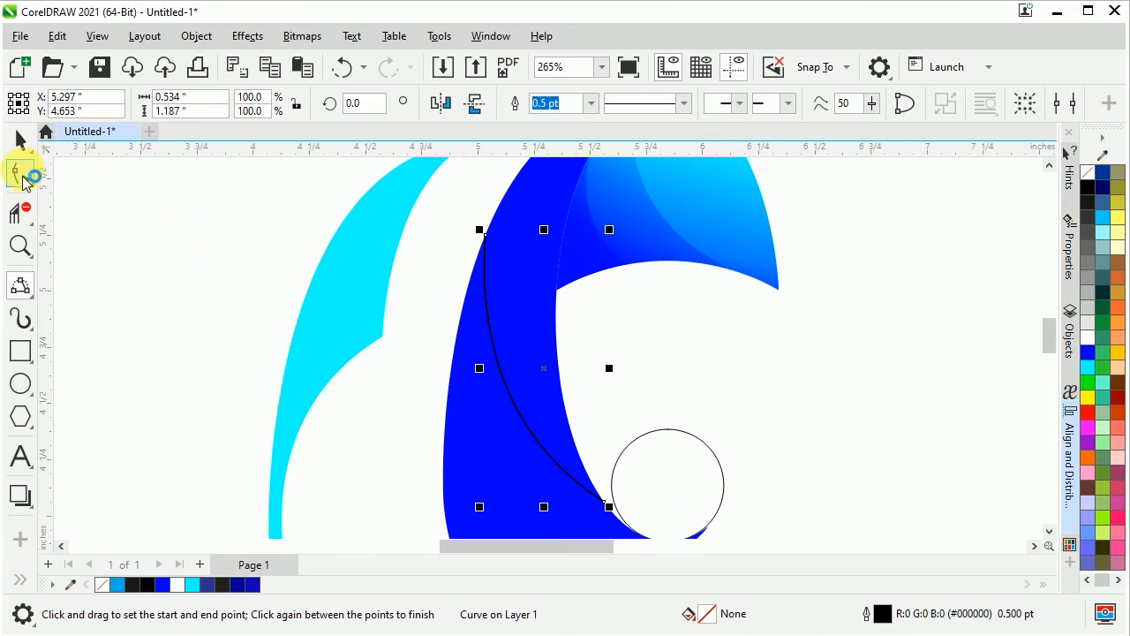
{"action": "left_click_drag", "start_coordinate": [508, 389], "coordinate": [511, 387]}
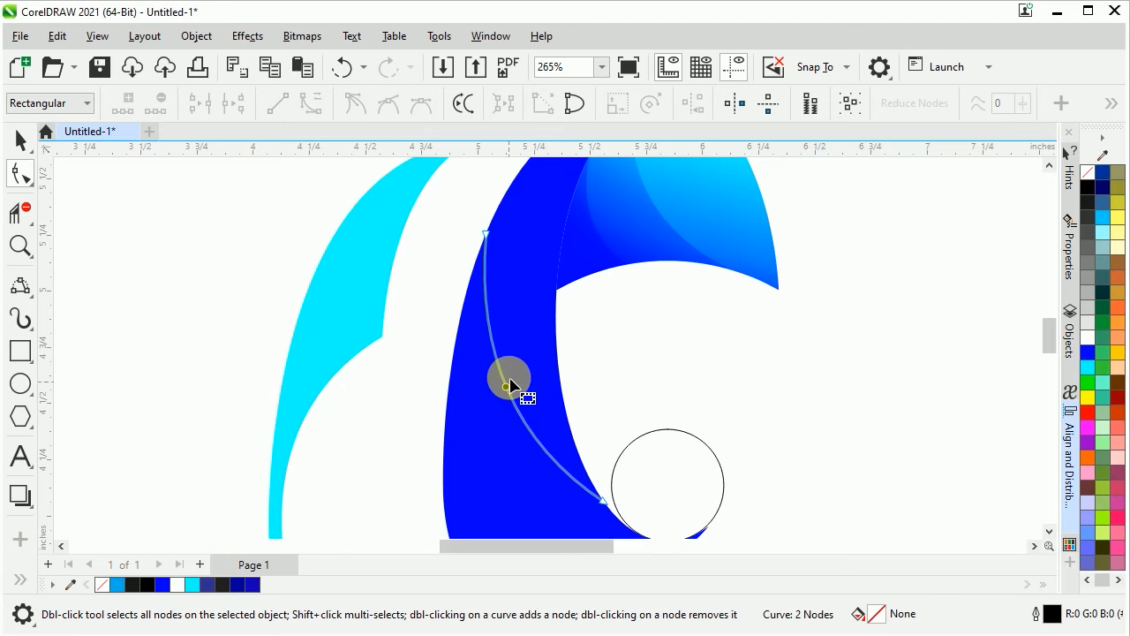
Smart-fill the blue body's region between the new curve and its inner edge with gray and a 0.5 pt black outline
{"action": "left_click", "coordinate": [26, 581]}
{"action": "left_click", "coordinate": [69, 587]}
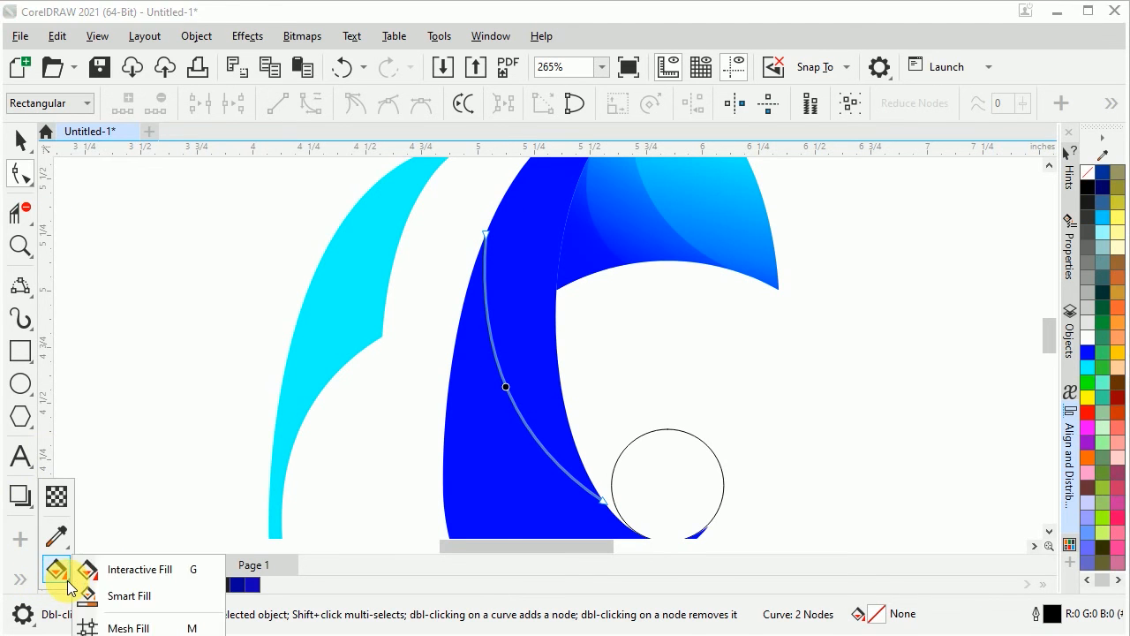
{"action": "left_click", "coordinate": [91, 595]}
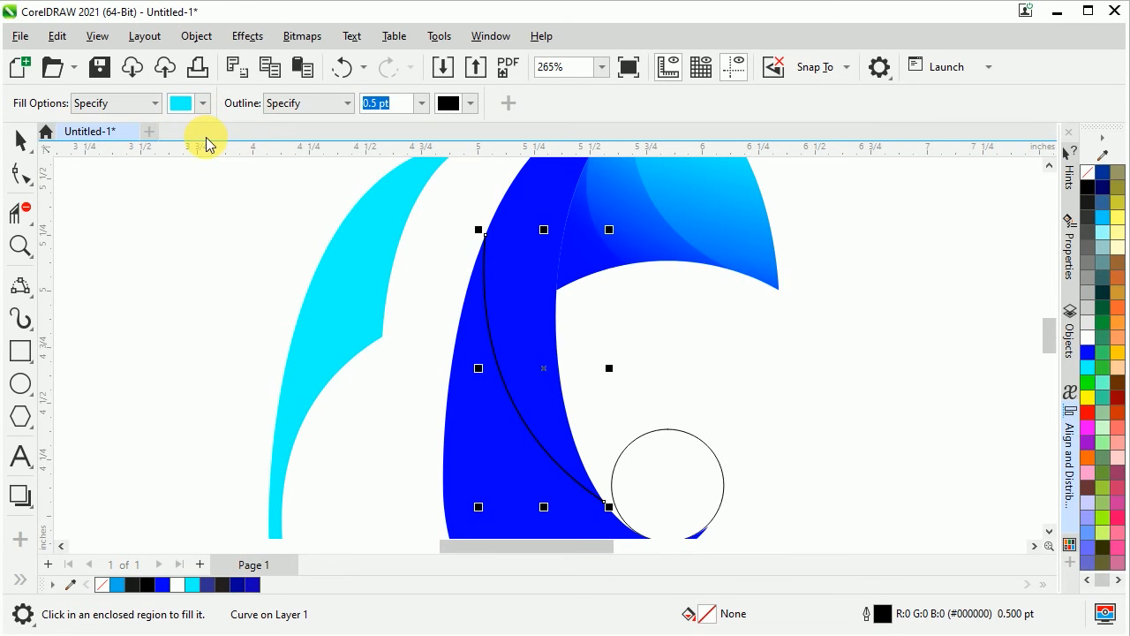
{"action": "left_click", "coordinate": [206, 102]}
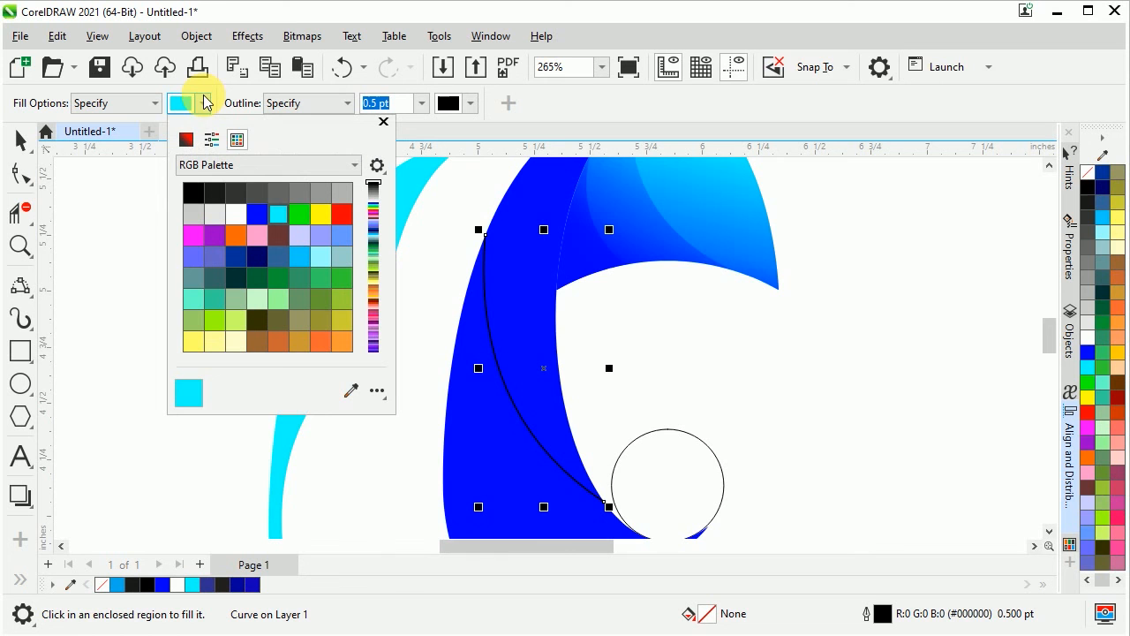
{"action": "left_click", "coordinate": [293, 196]}
{"action": "left_click", "coordinate": [555, 257]}
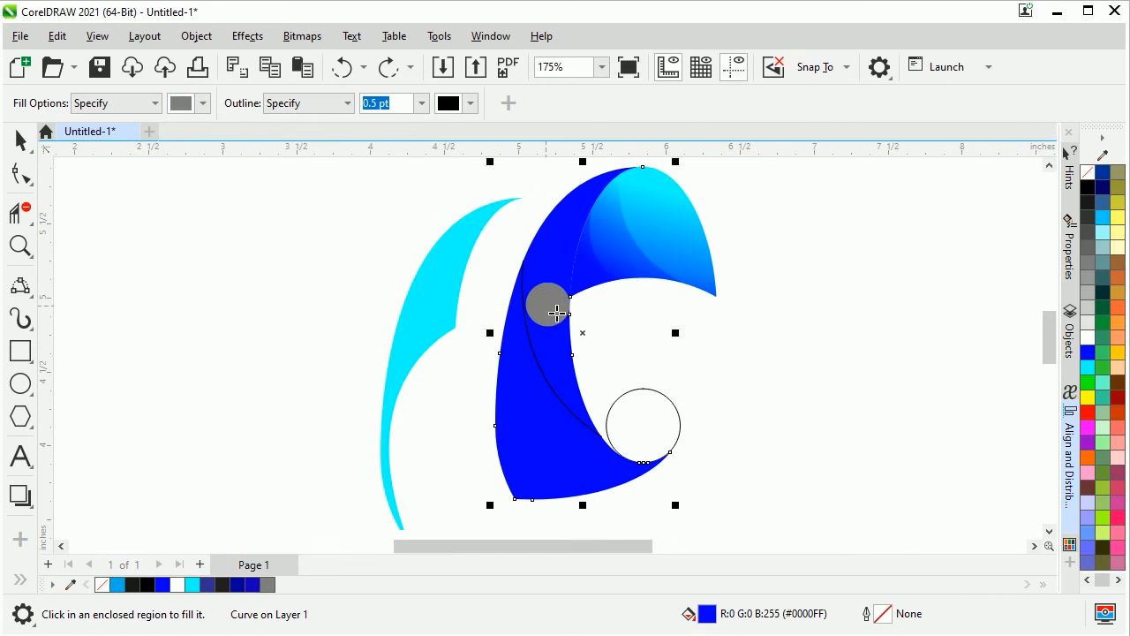
{"action": "left_click", "coordinate": [555, 312]}
{"action": "key", "text": "space"}
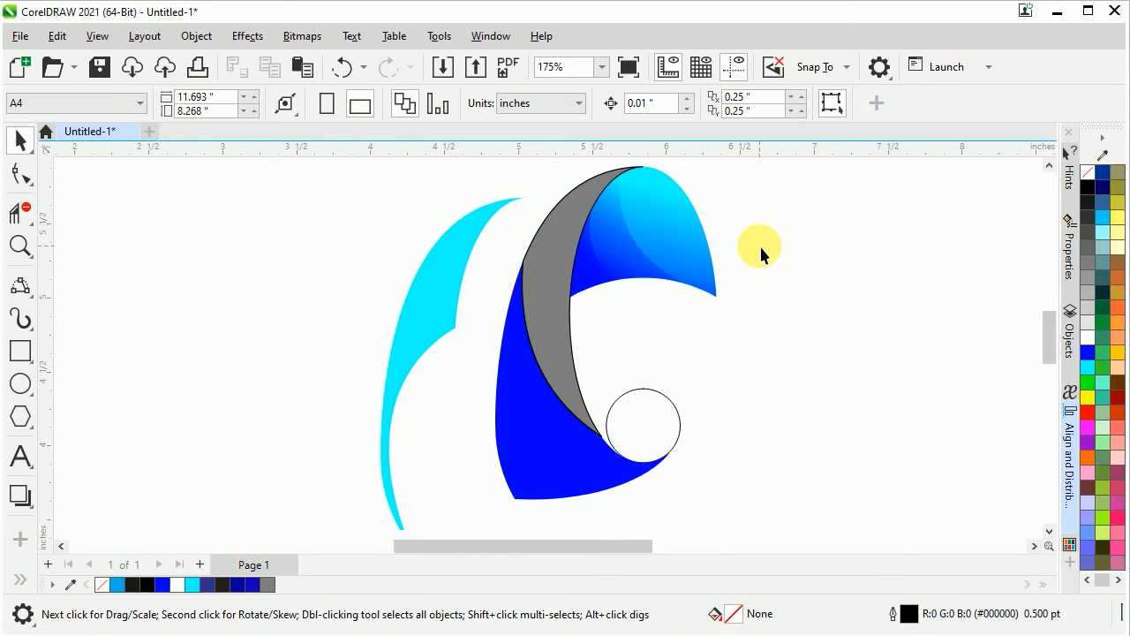
Remove the gray band's outline and delete the construction curve along its edge
{"action": "left_click", "coordinate": [562, 309]}
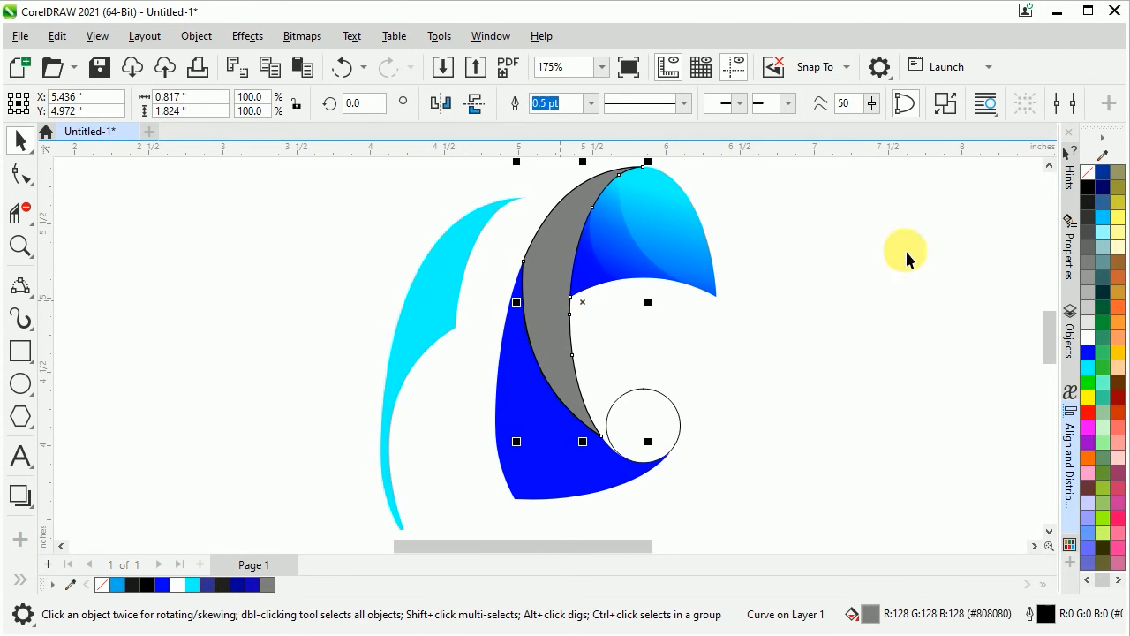
{"action": "left_click", "coordinate": [515, 255]}
{"action": "left_click_drag", "start_coordinate": [503, 254], "coordinate": [618, 476]}
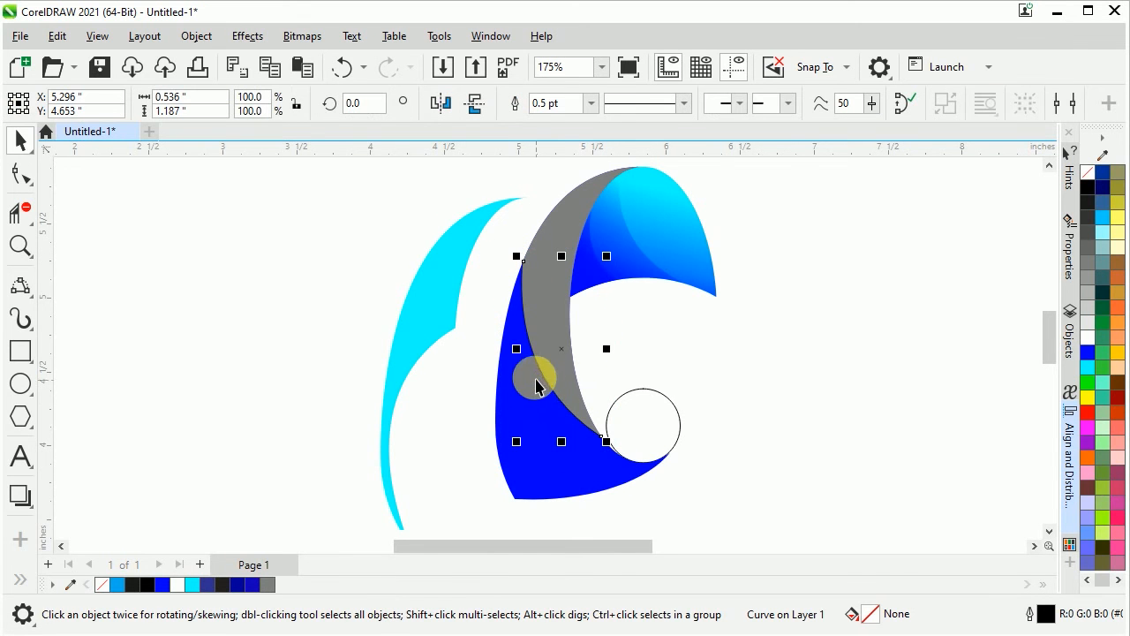
{"action": "right_click", "coordinate": [567, 359]}
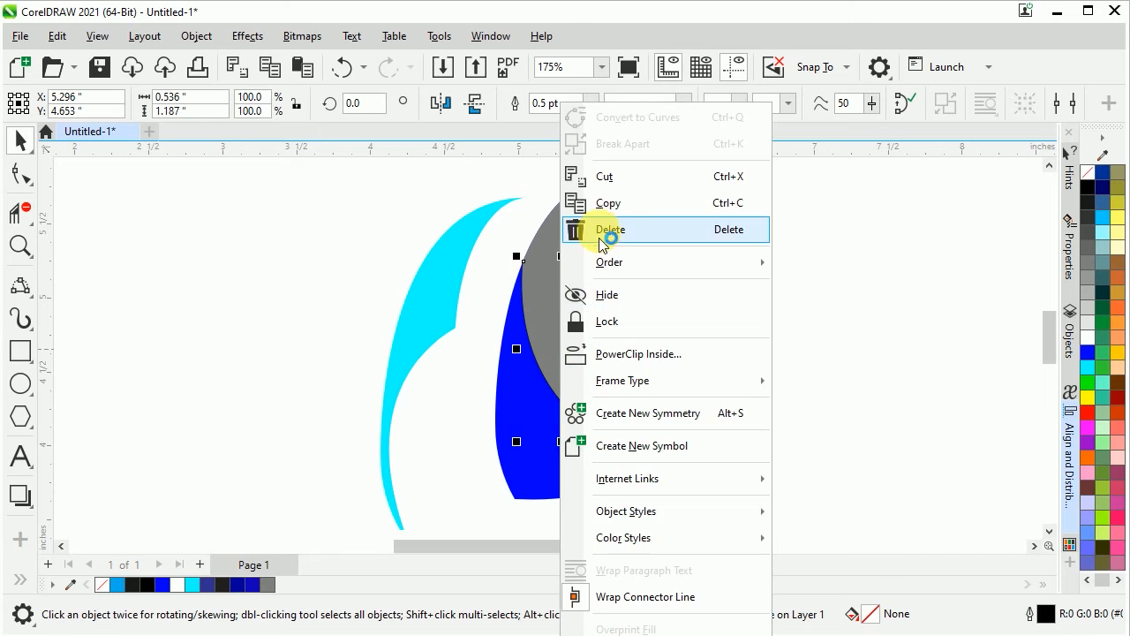
{"action": "left_click", "coordinate": [610, 230]}
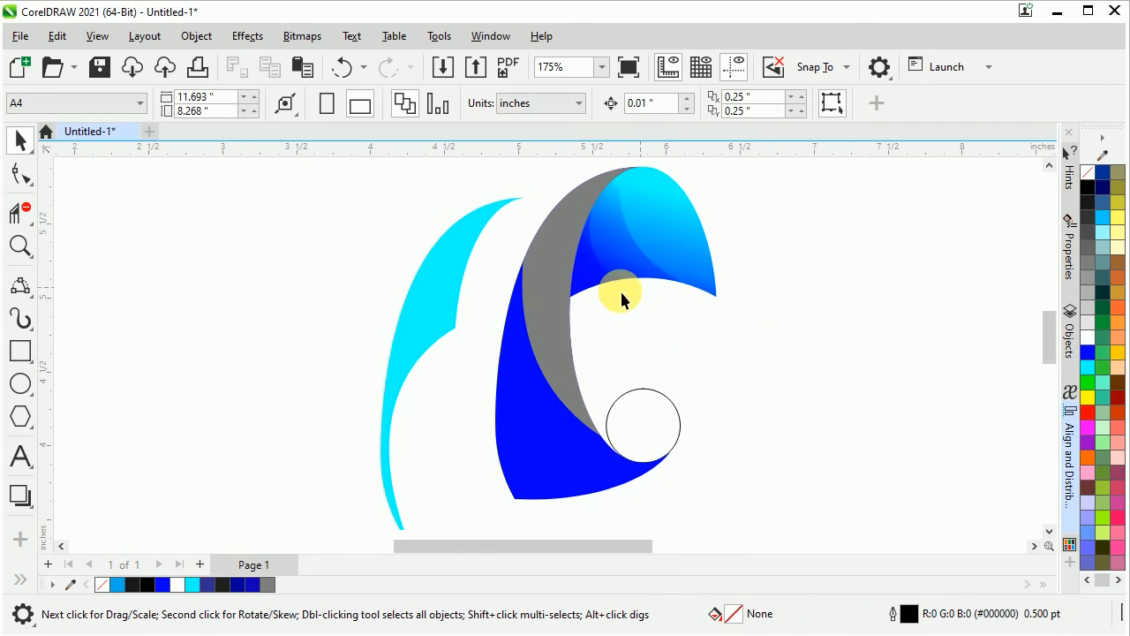
Apply a linear fountain fill to the gray band, running from its upper outer edge down to its lower tip
{"action": "left_click", "coordinate": [559, 300]}
{"action": "scroll", "coordinate": [609, 256], "scroll_direction": "up", "scroll_amount": 2}
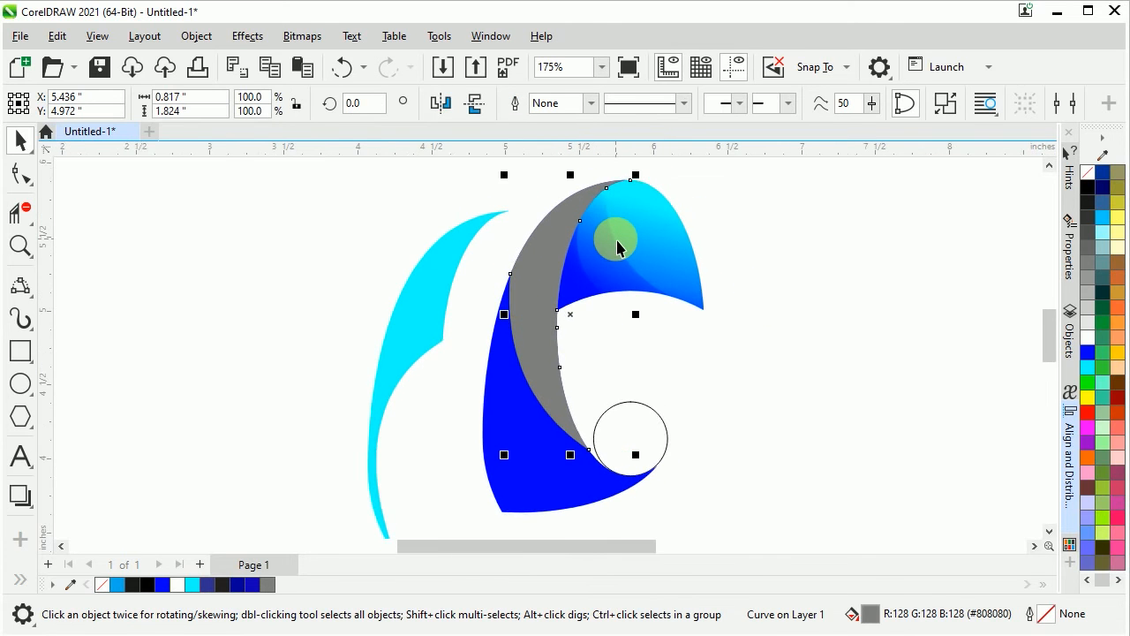
{"action": "left_click", "coordinate": [17, 580]}
{"action": "left_click", "coordinate": [55, 571]}
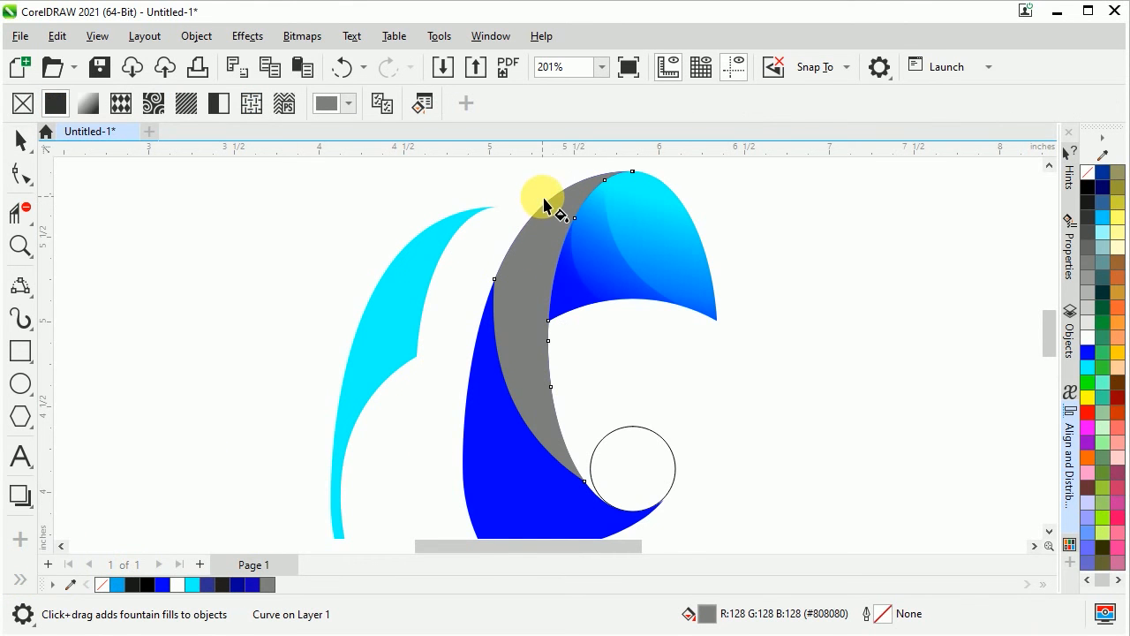
{"action": "left_click_drag", "start_coordinate": [527, 191], "coordinate": [582, 482]}
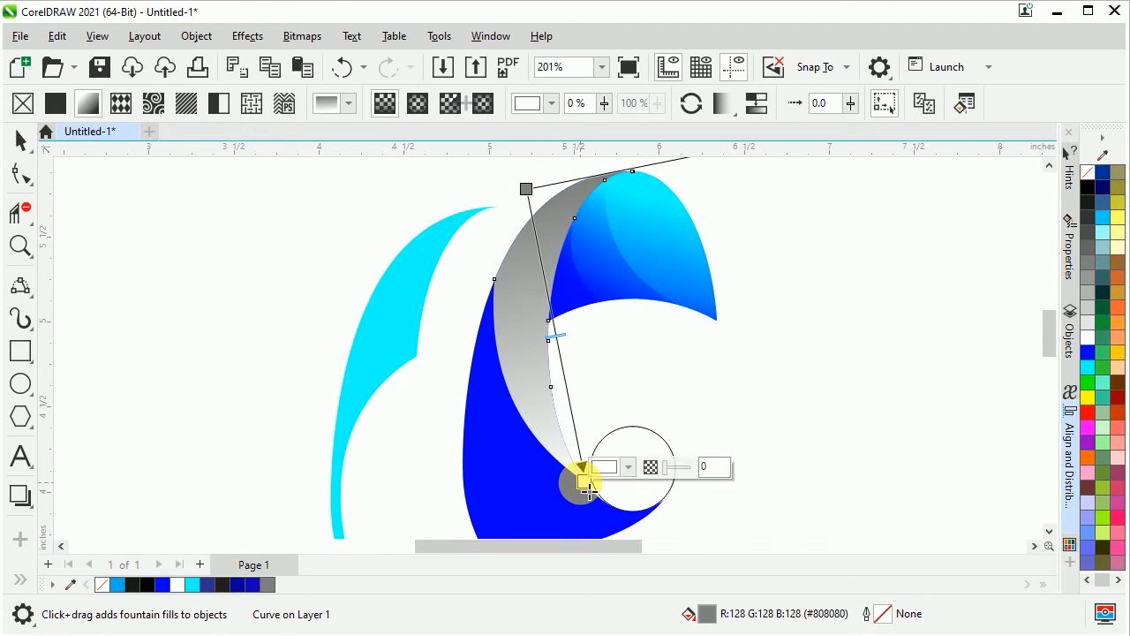
{"action": "left_click_drag", "start_coordinate": [527, 189], "coordinate": [516, 217]}
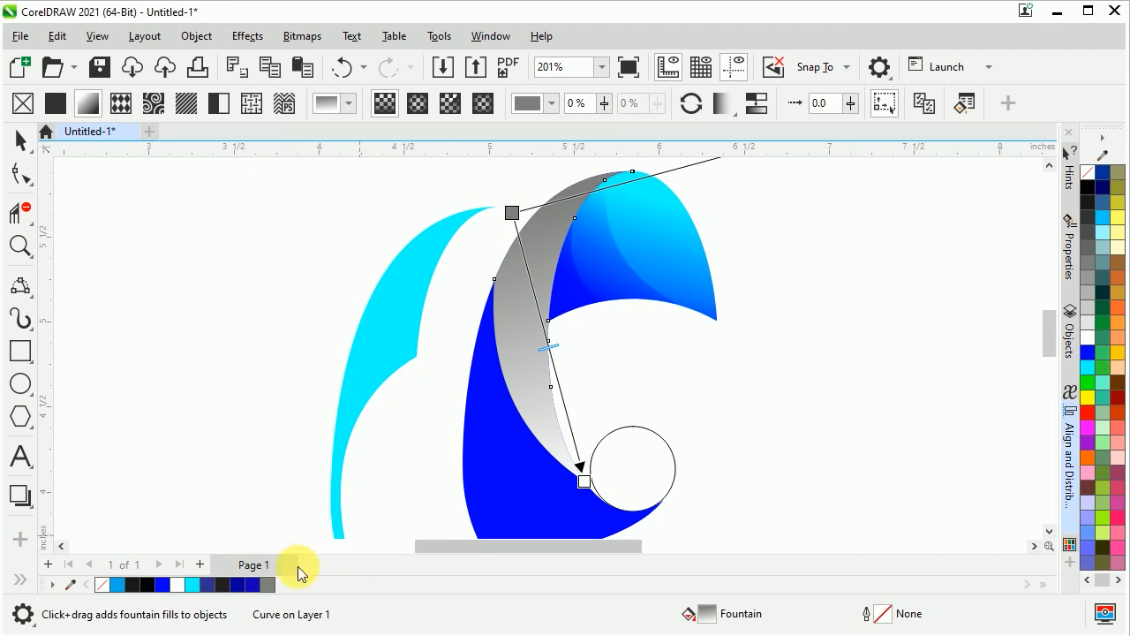
Set both end colors of the band's gradient to dark blue #00009A and move its end nodes slightly outward
{"action": "left_click", "coordinate": [243, 584]}
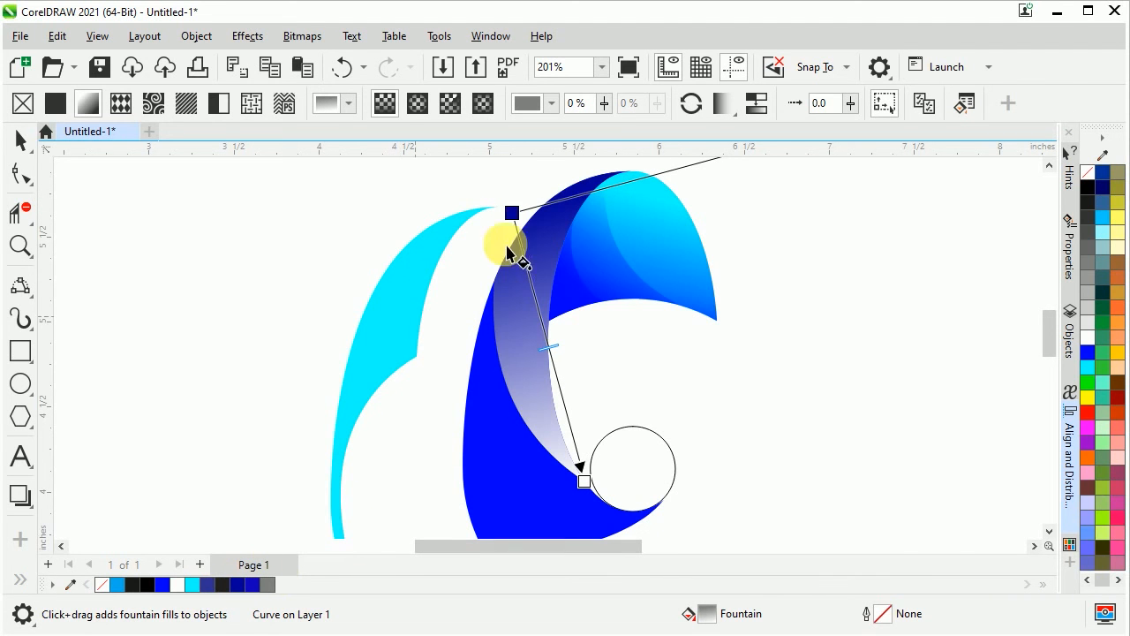
{"action": "left_click_drag", "start_coordinate": [512, 215], "coordinate": [493, 197]}
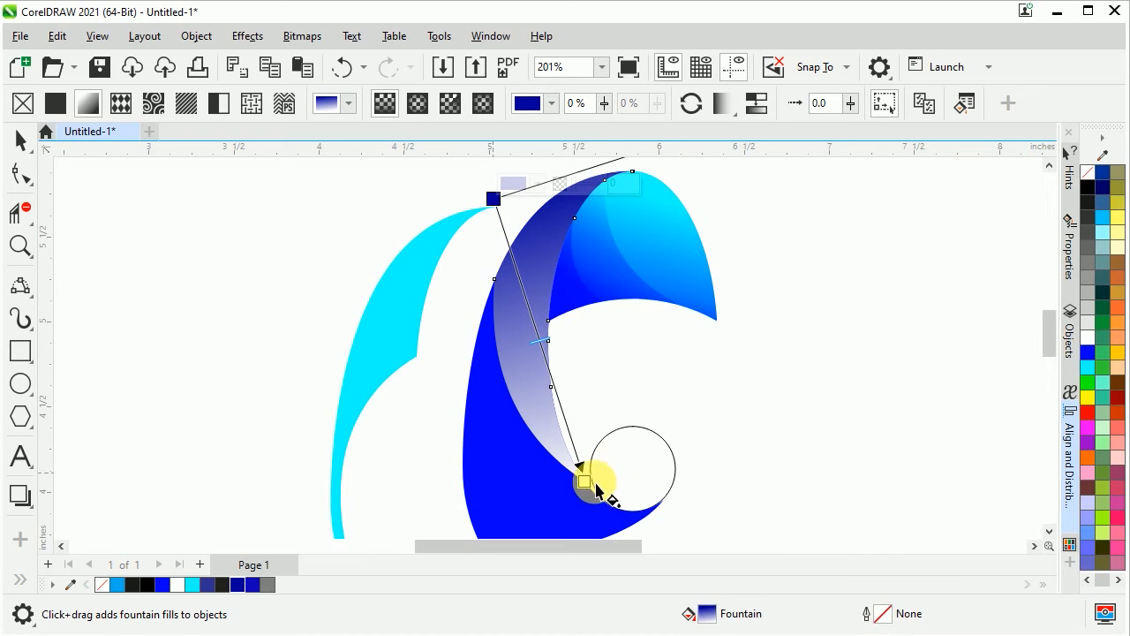
{"action": "left_click_drag", "start_coordinate": [586, 488], "coordinate": [598, 498]}
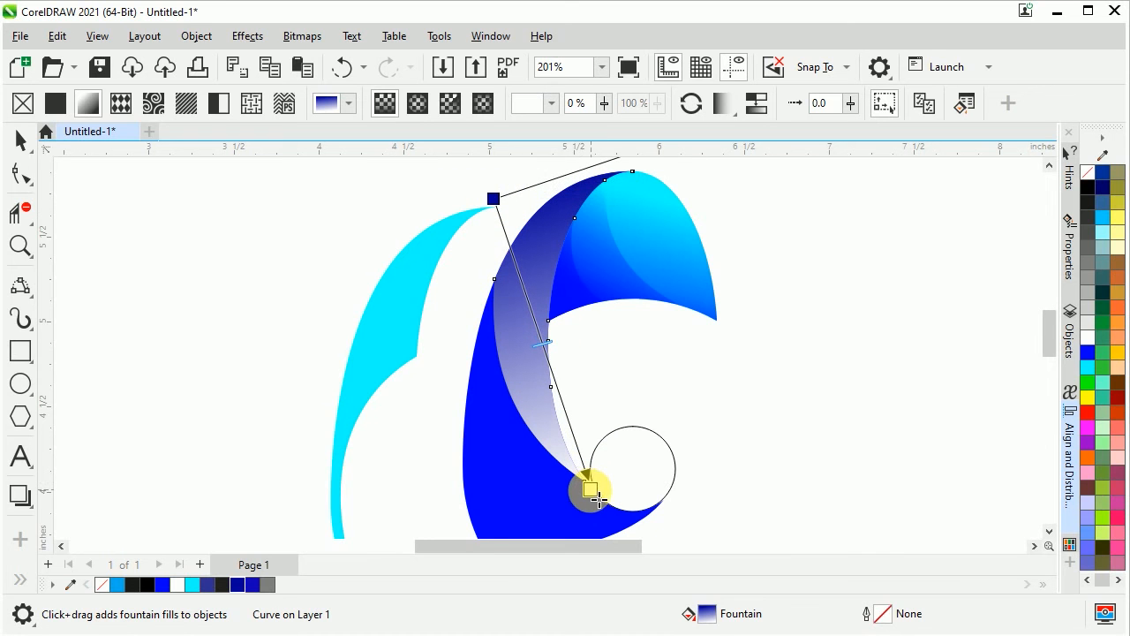
{"action": "left_click", "coordinate": [237, 583]}
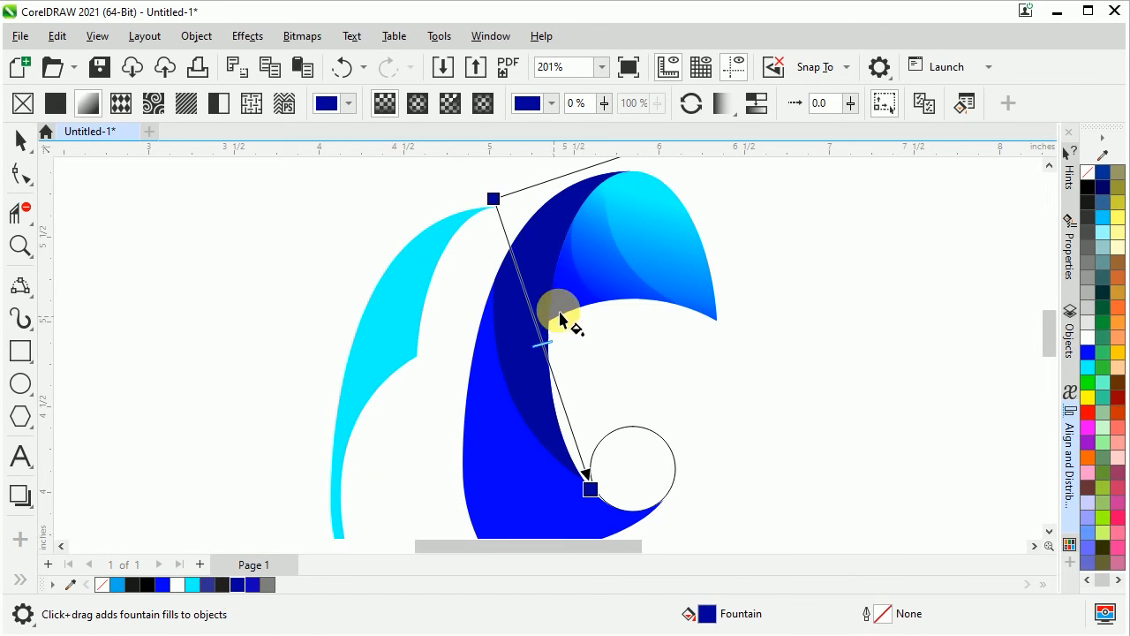
Add a cyan color node at 46% along the band's gradient and turn on smooth transitions between the colors
{"action": "scroll", "coordinate": [547, 320], "scroll_direction": "up", "scroll_amount": 1}
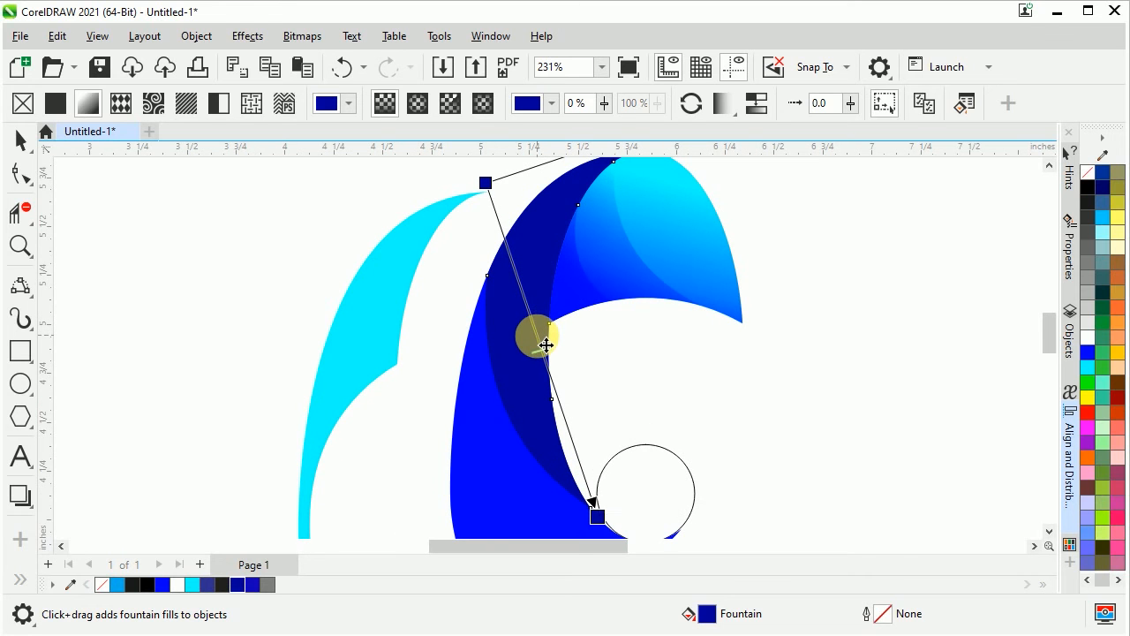
{"action": "left_click", "coordinate": [545, 342]}
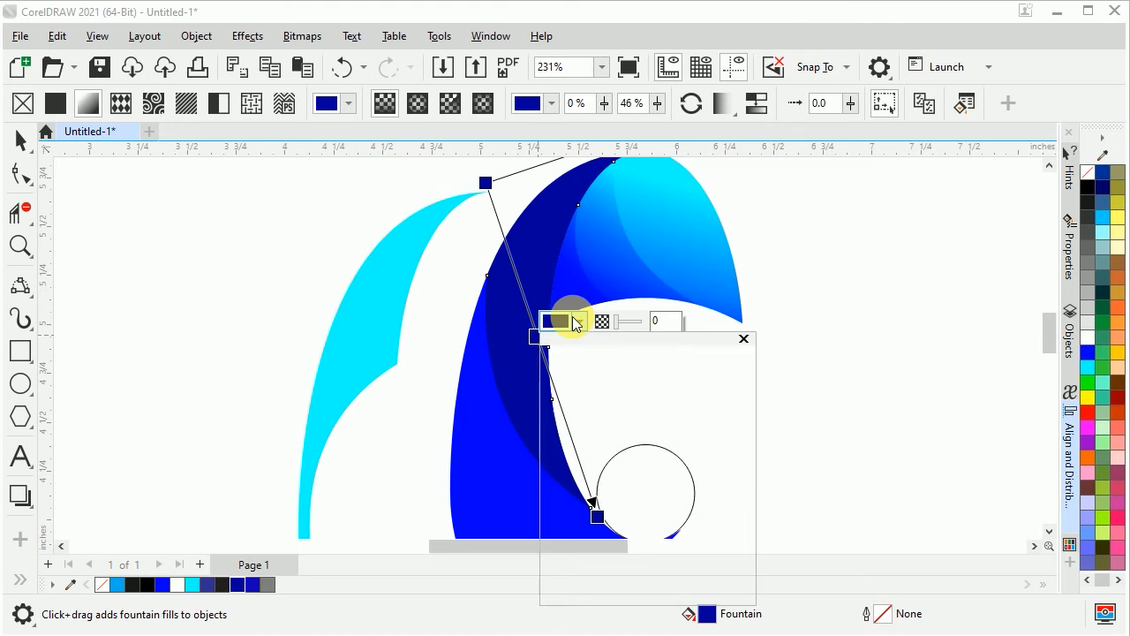
{"action": "left_click", "coordinate": [575, 324]}
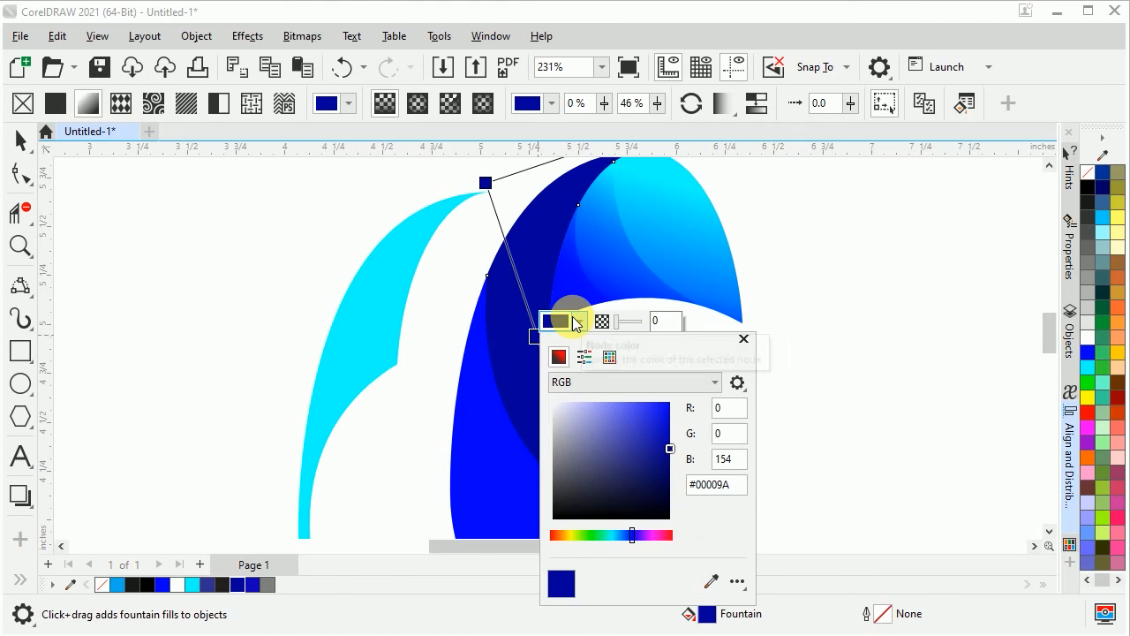
{"action": "left_click", "coordinate": [610, 357]}
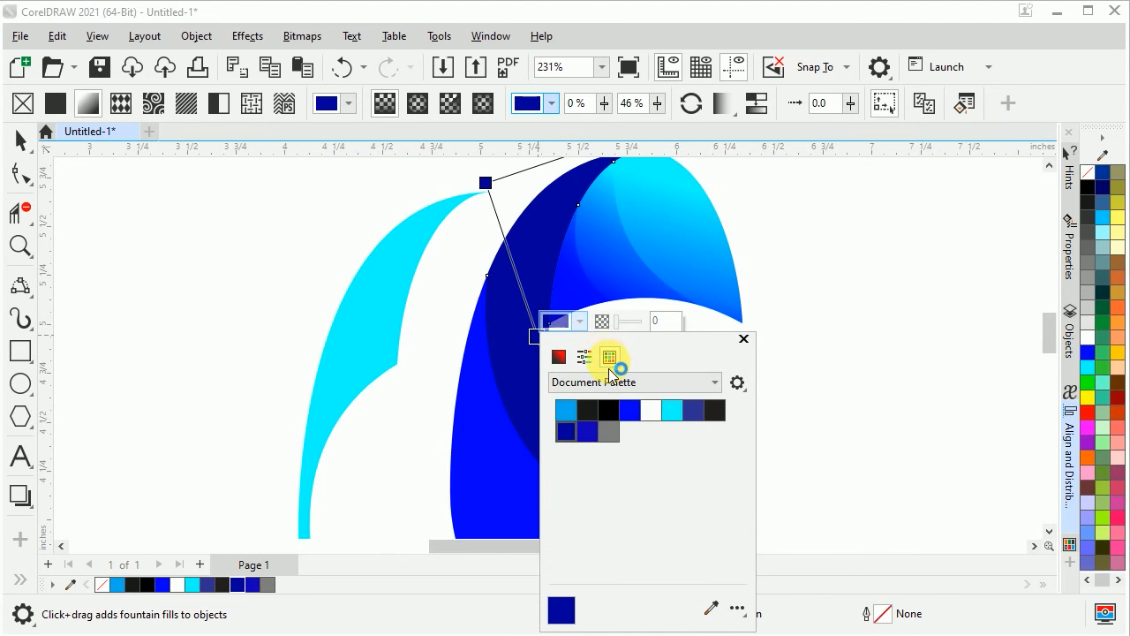
{"action": "left_click", "coordinate": [671, 412]}
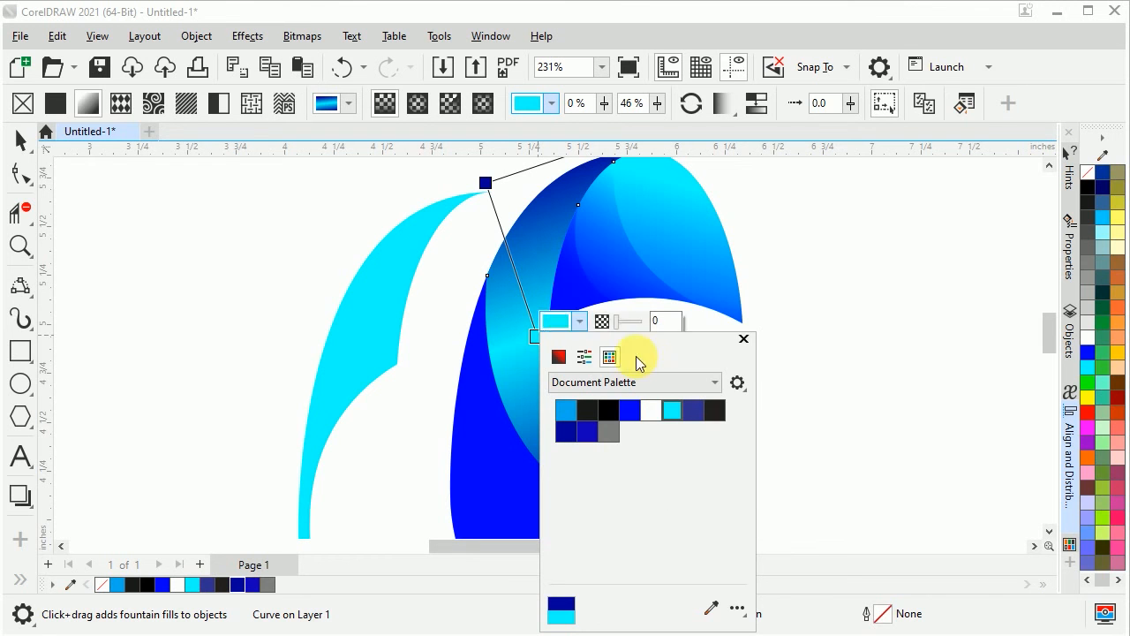
{"action": "left_click", "coordinate": [486, 183]}
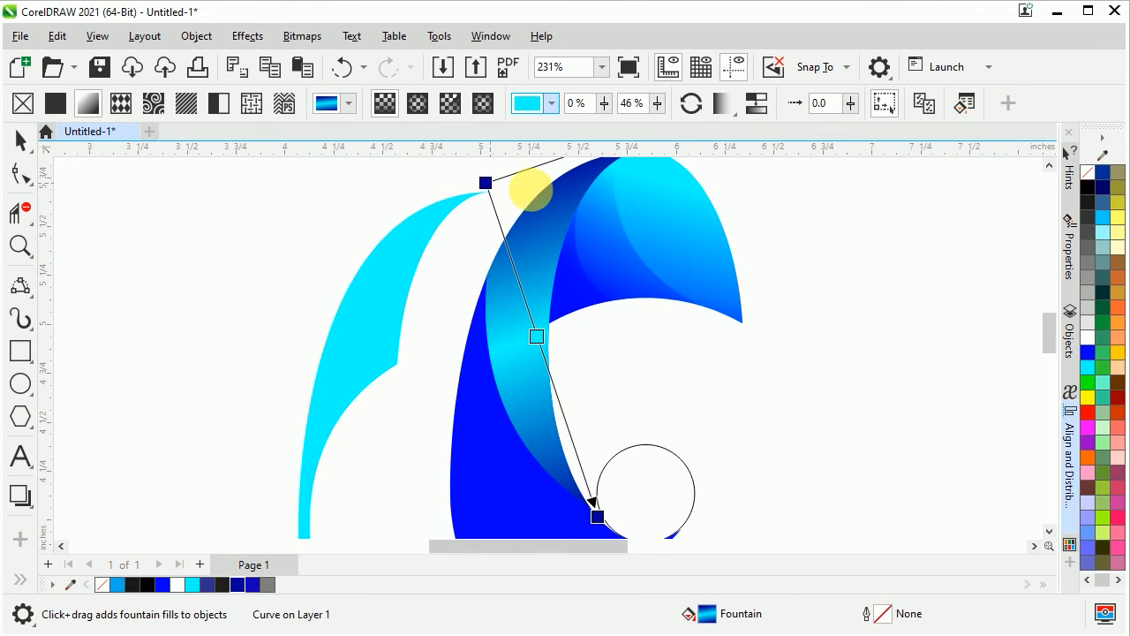
{"action": "left_click", "coordinate": [755, 105]}
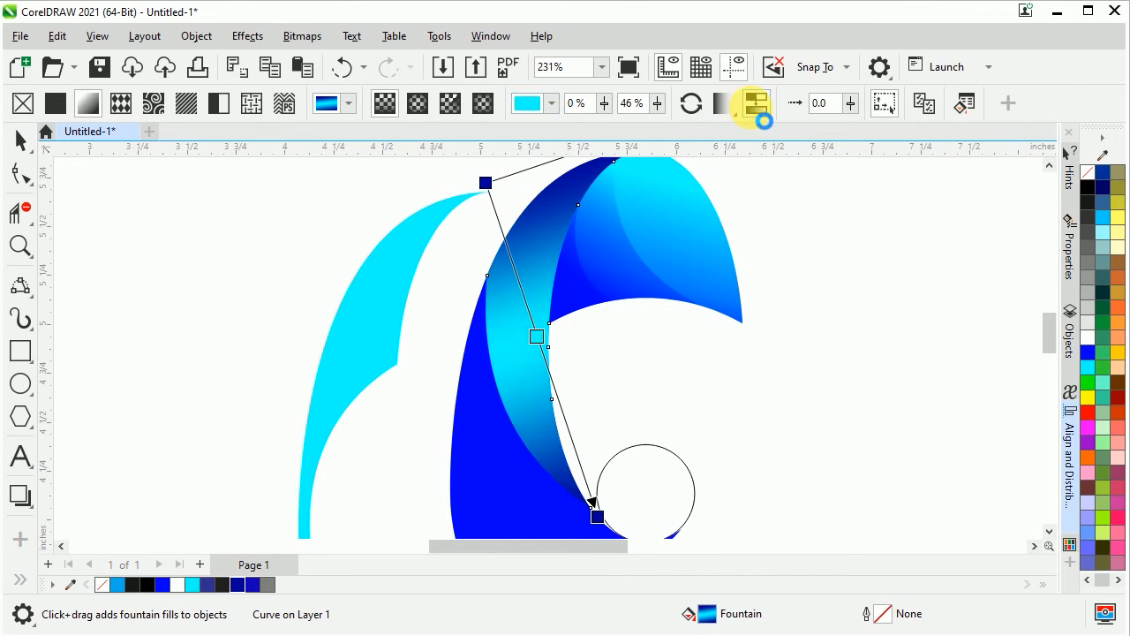
Tilt and shorten the band's gradient with its handles so the cyan highlight runs diagonally between the dark blue ends
{"action": "scroll", "coordinate": [505, 346], "scroll_direction": "down", "scroll_amount": 2}
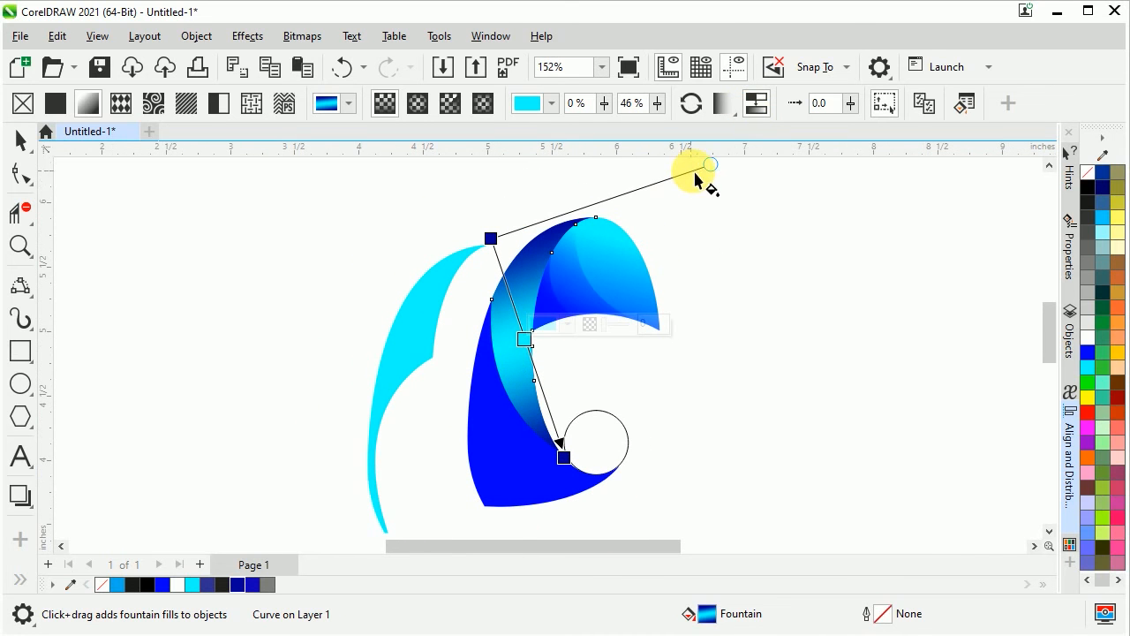
{"action": "left_click_drag", "start_coordinate": [715, 173], "coordinate": [638, 176]}
{"action": "left_click", "coordinate": [494, 242]}
{"action": "left_click_drag", "start_coordinate": [495, 242], "coordinate": [490, 248]}
{"action": "left_click_drag", "start_coordinate": [637, 173], "coordinate": [575, 177]}
{"action": "left_click_drag", "start_coordinate": [564, 457], "coordinate": [561, 458]}
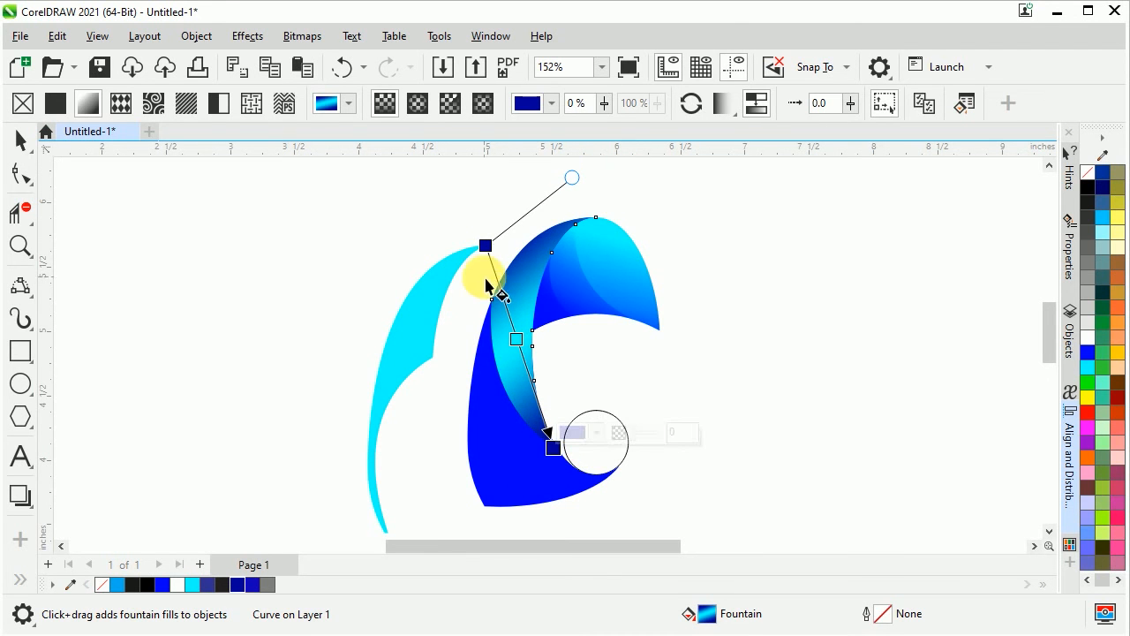
{"action": "left_click_drag", "start_coordinate": [500, 257], "coordinate": [491, 269]}
{"action": "left_click_drag", "start_coordinate": [571, 212], "coordinate": [574, 198]}
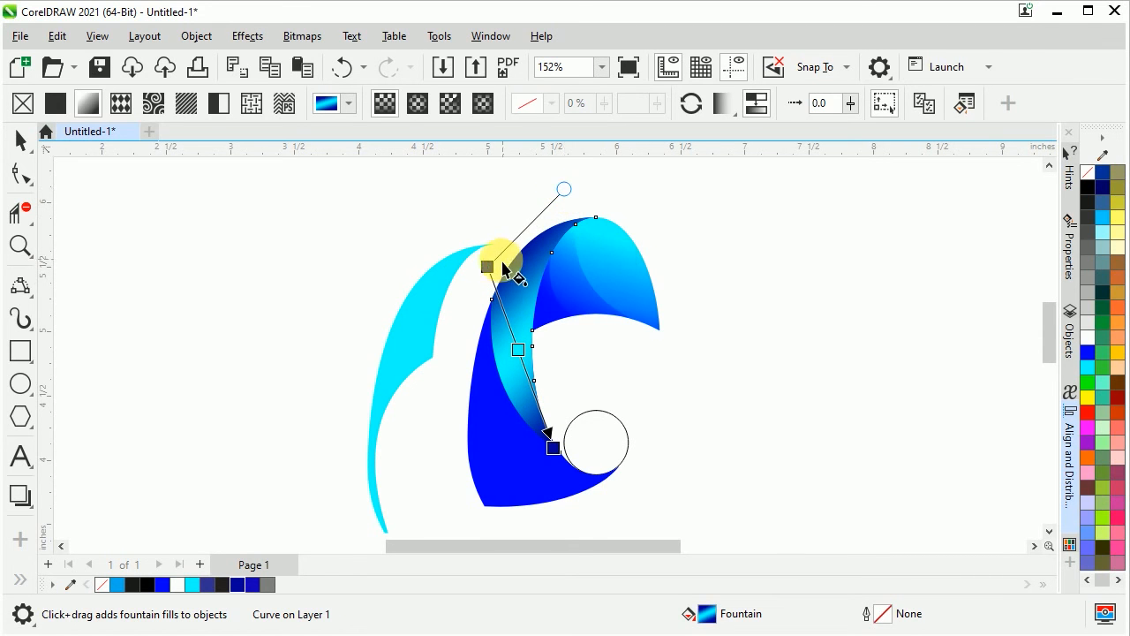
{"action": "left_click_drag", "start_coordinate": [496, 273], "coordinate": [494, 270]}
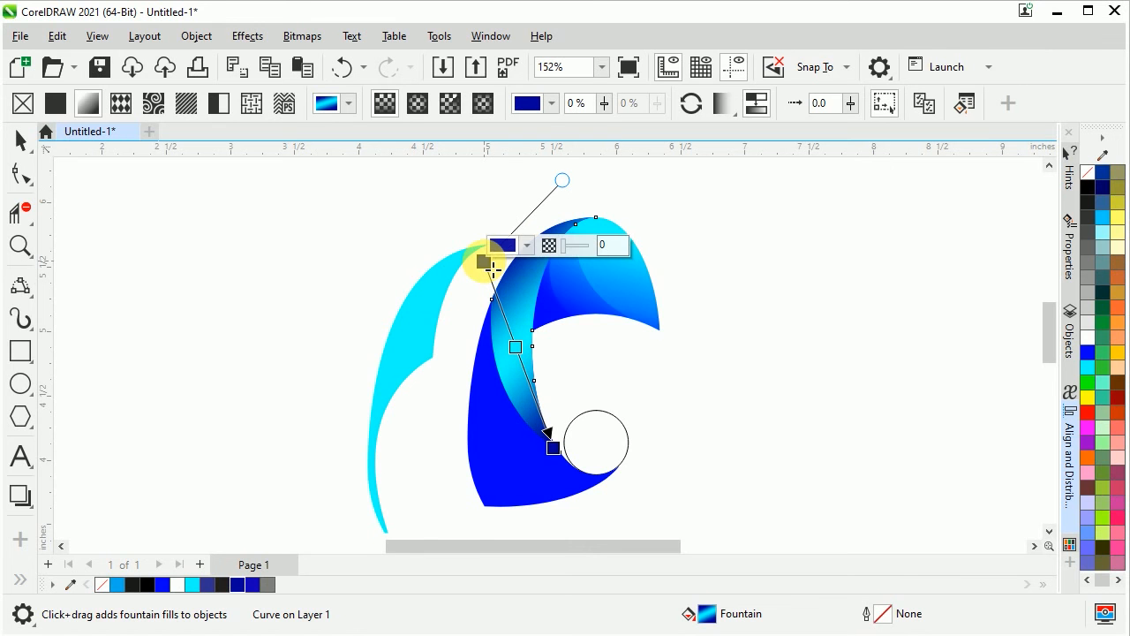
Move the separate cyan crescent onto the logo, snapping its lower tip node to the blue shape's lower outer corner
{"action": "left_click", "coordinate": [25, 144]}
{"action": "left_click", "coordinate": [302, 309]}
{"action": "scroll", "coordinate": [542, 348], "scroll_direction": "up", "scroll_amount": 1}
{"action": "scroll", "coordinate": [539, 354], "scroll_direction": "up", "scroll_amount": 1}
{"action": "scroll", "coordinate": [480, 250], "scroll_direction": "down", "scroll_amount": 2}
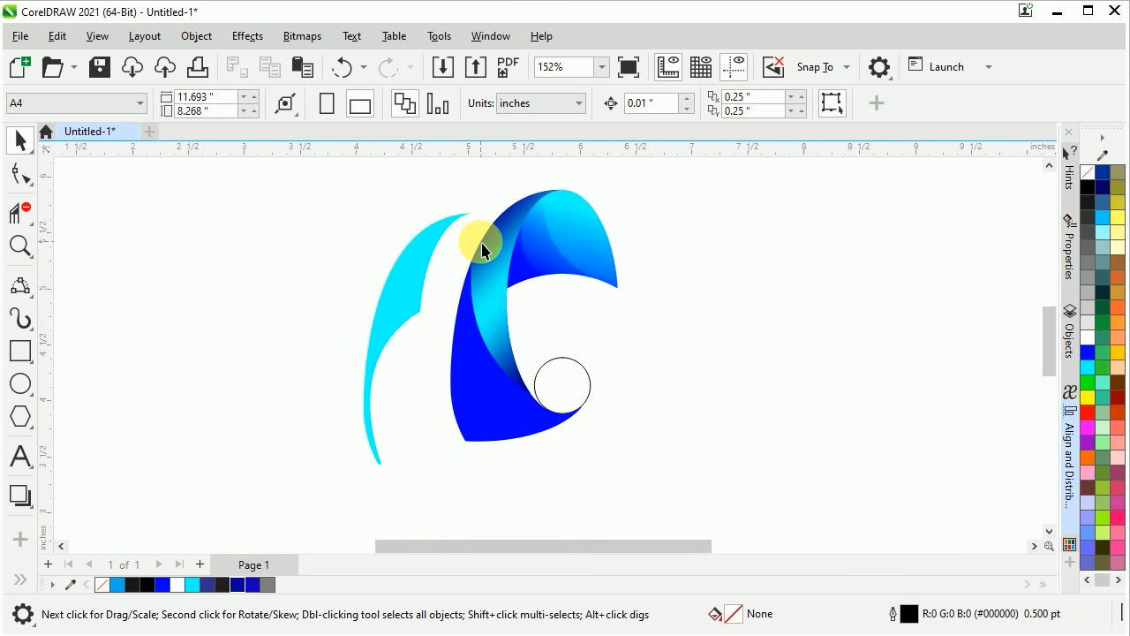
{"action": "left_click", "coordinate": [387, 331]}
{"action": "scroll", "coordinate": [396, 469], "scroll_direction": "up", "scroll_amount": 4}
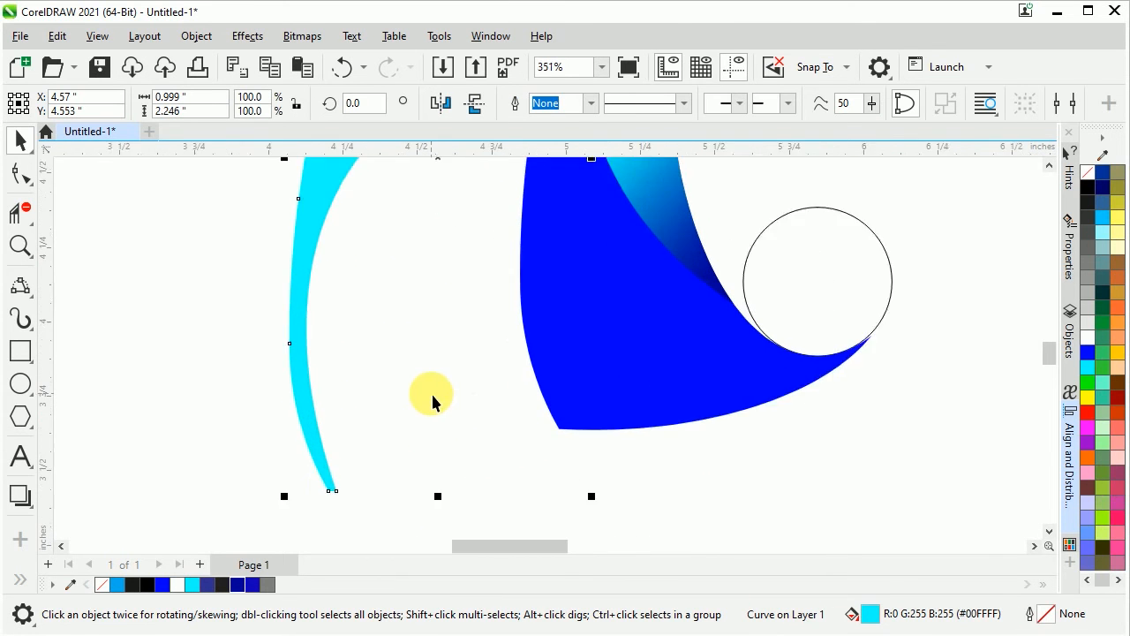
{"action": "scroll", "coordinate": [431, 392], "scroll_direction": "up", "scroll_amount": 1}
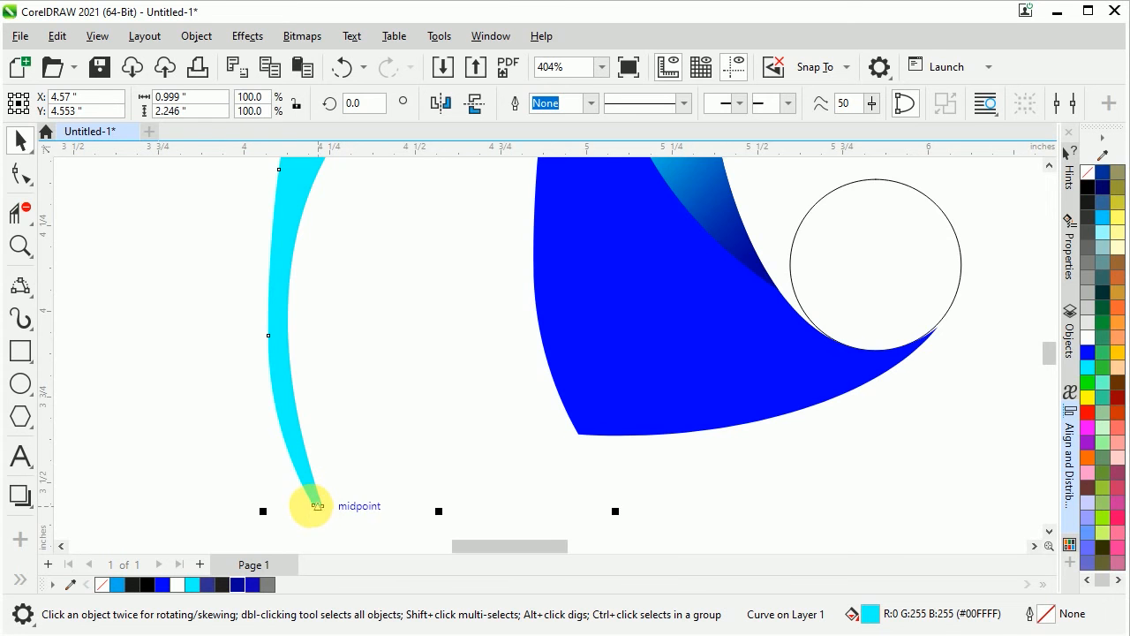
{"action": "scroll", "coordinate": [320, 513], "scroll_direction": "up", "scroll_amount": 1}
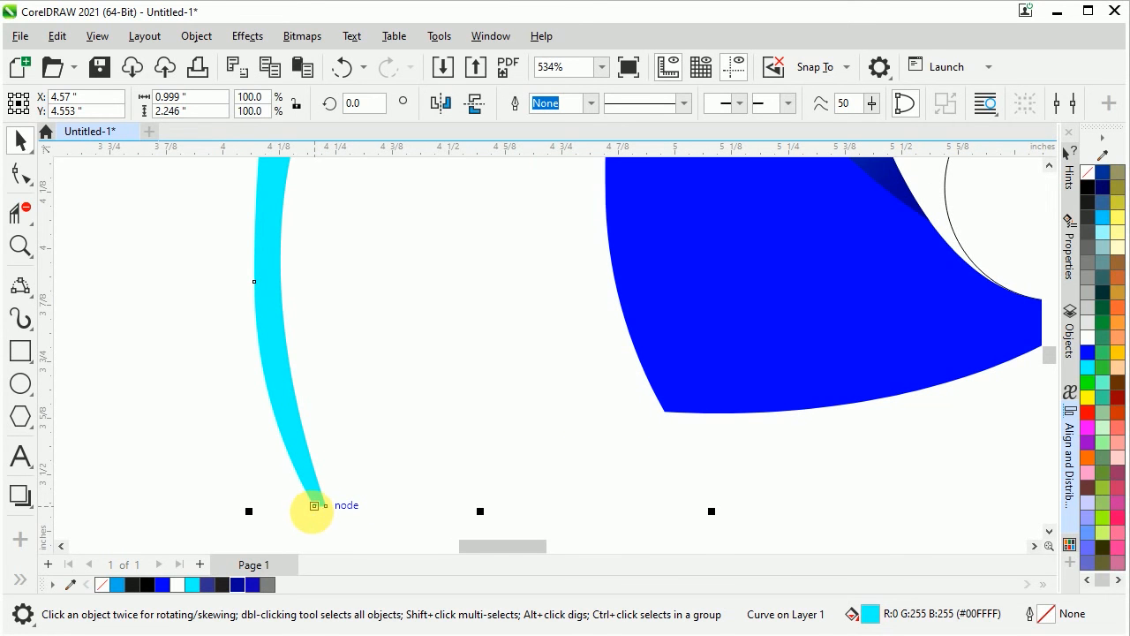
{"action": "mouse_move", "coordinate": [316, 516]}
{"action": "left_mouse_down"}
{"action": "mouse_move", "coordinate": [435, 519]}
{"action": "mouse_move", "coordinate": [598, 456]}
{"action": "mouse_move", "coordinate": [667, 413]}
{"action": "left_mouse_up"}
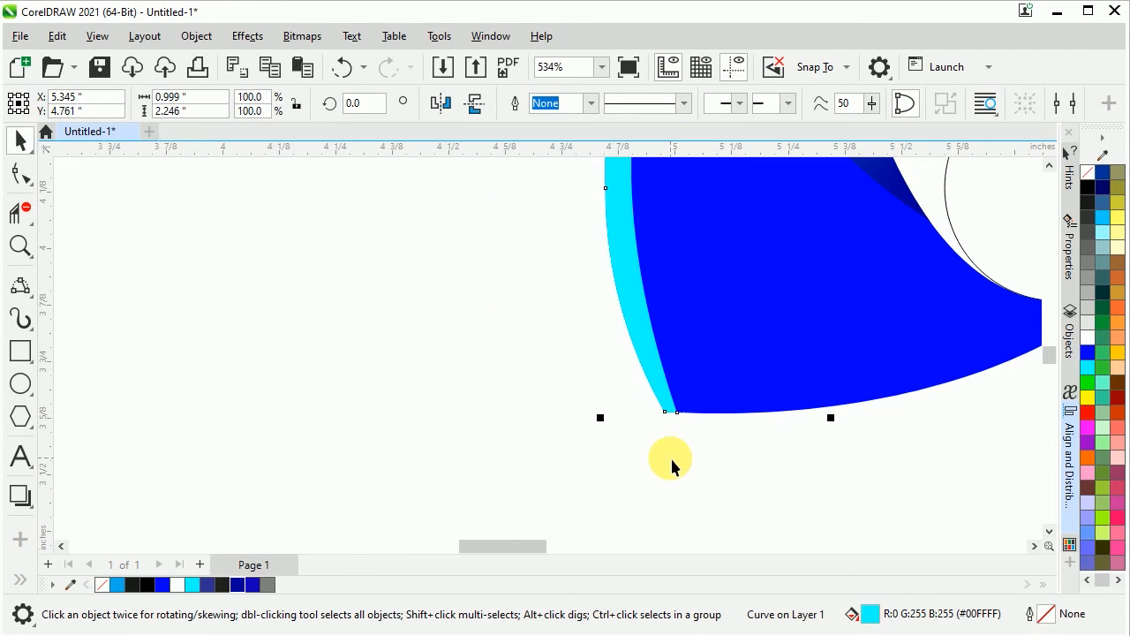
{"action": "key", "text": "F4"}
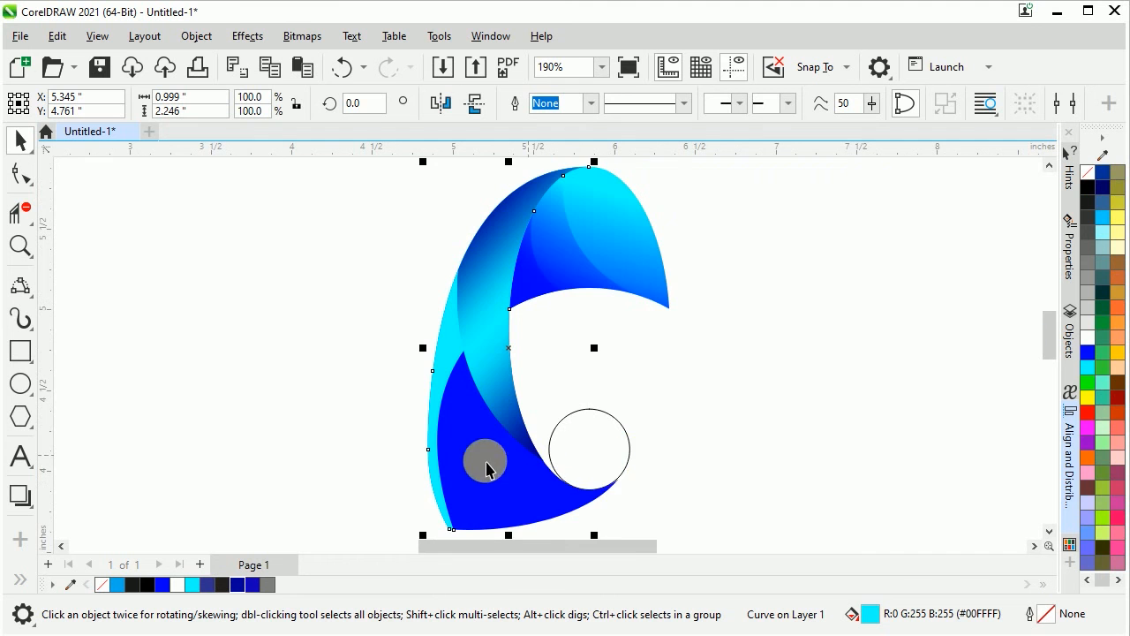
Copy only the fill from the dark blue and cyan gradient band onto the cyan crescent with Copy Properties
{"action": "scroll", "coordinate": [449, 441], "scroll_direction": "up", "scroll_amount": 1}
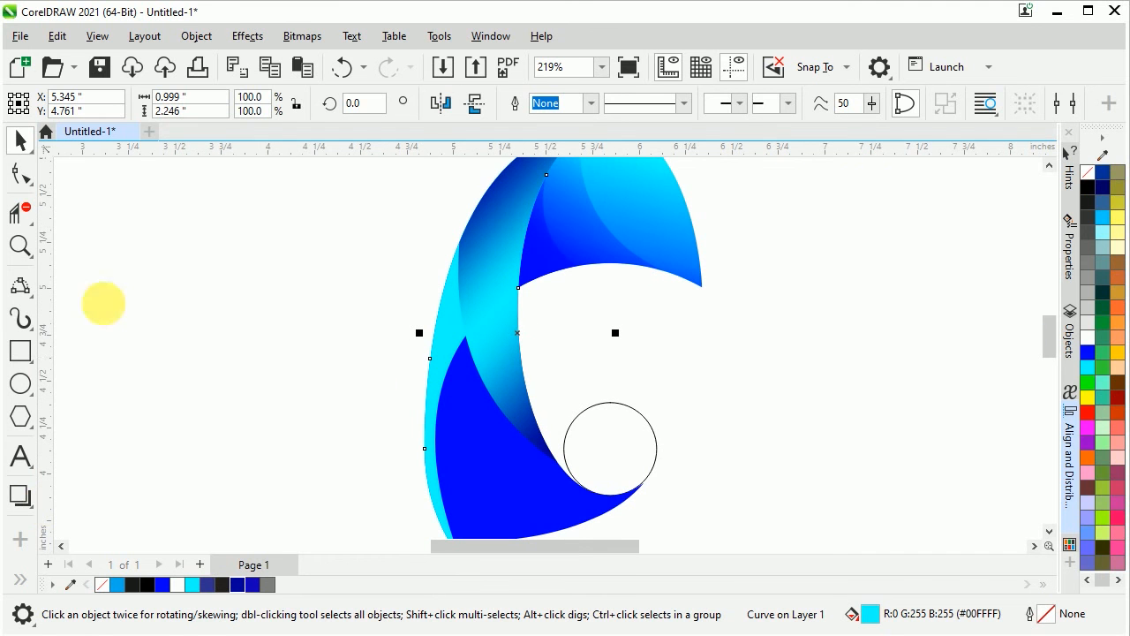
{"action": "left_click", "coordinate": [56, 37]}
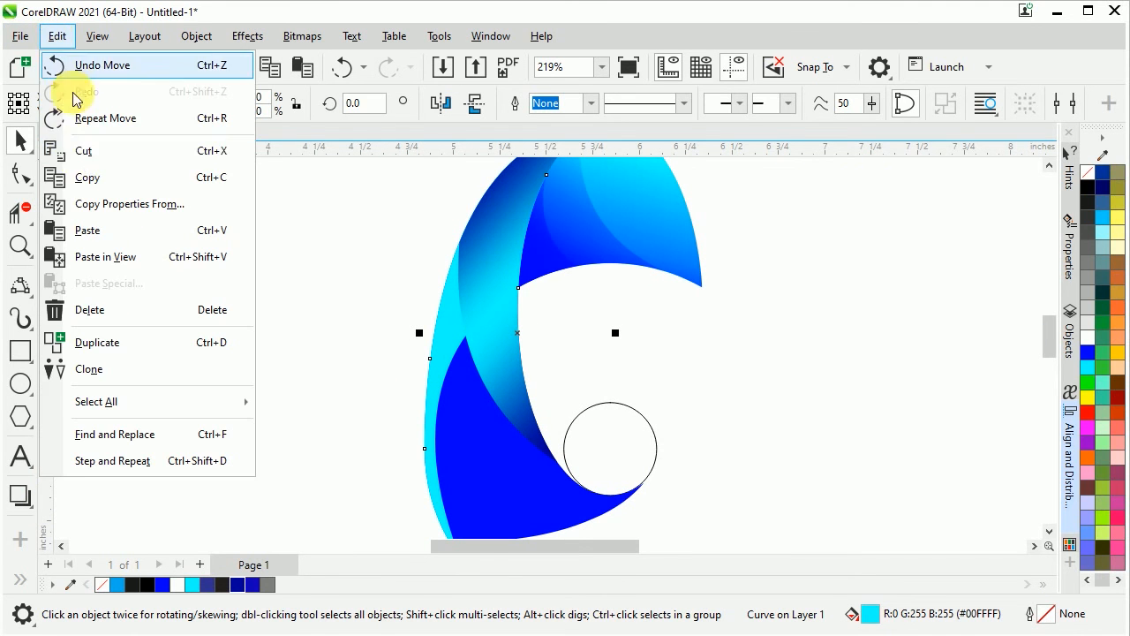
{"action": "left_click", "coordinate": [94, 205]}
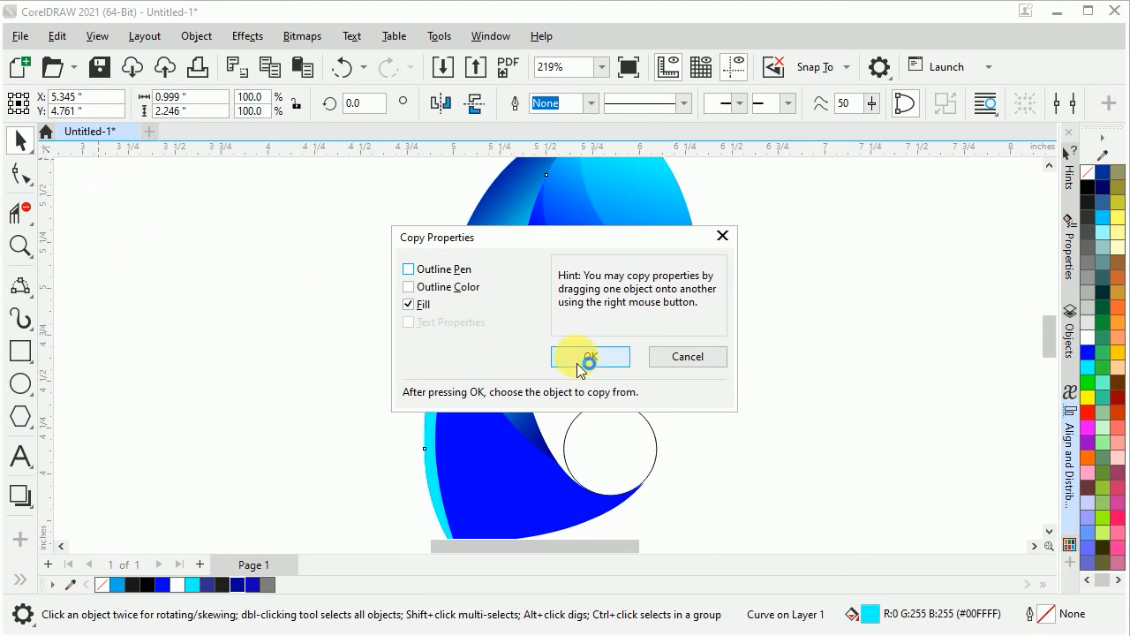
{"action": "left_click", "coordinate": [589, 358]}
{"action": "left_click", "coordinate": [508, 307]}
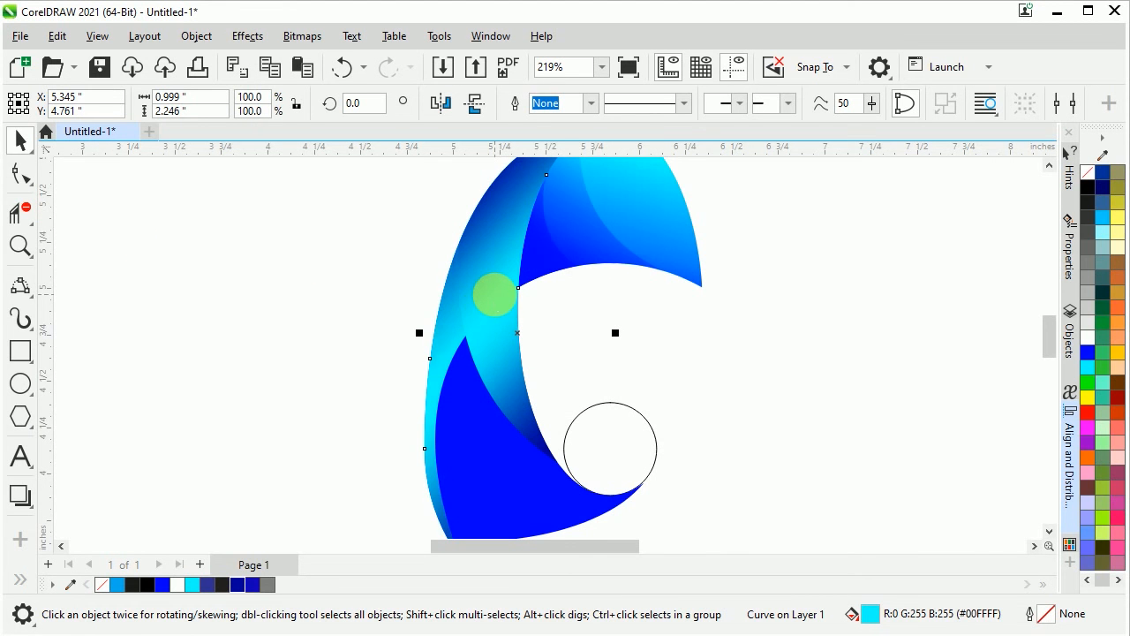
Reposition the crescent's gradient handles so the fill runs almost straight down along its outer edge
{"action": "left_click", "coordinate": [20, 580]}
{"action": "left_click", "coordinate": [56, 574]}
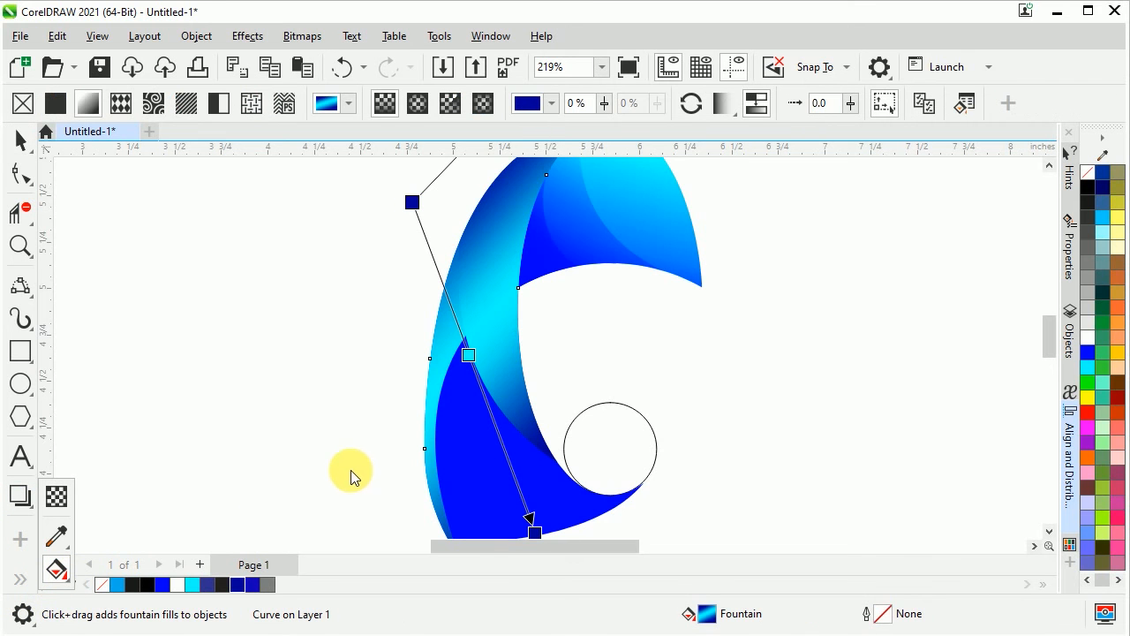
{"action": "left_click", "coordinate": [411, 203]}
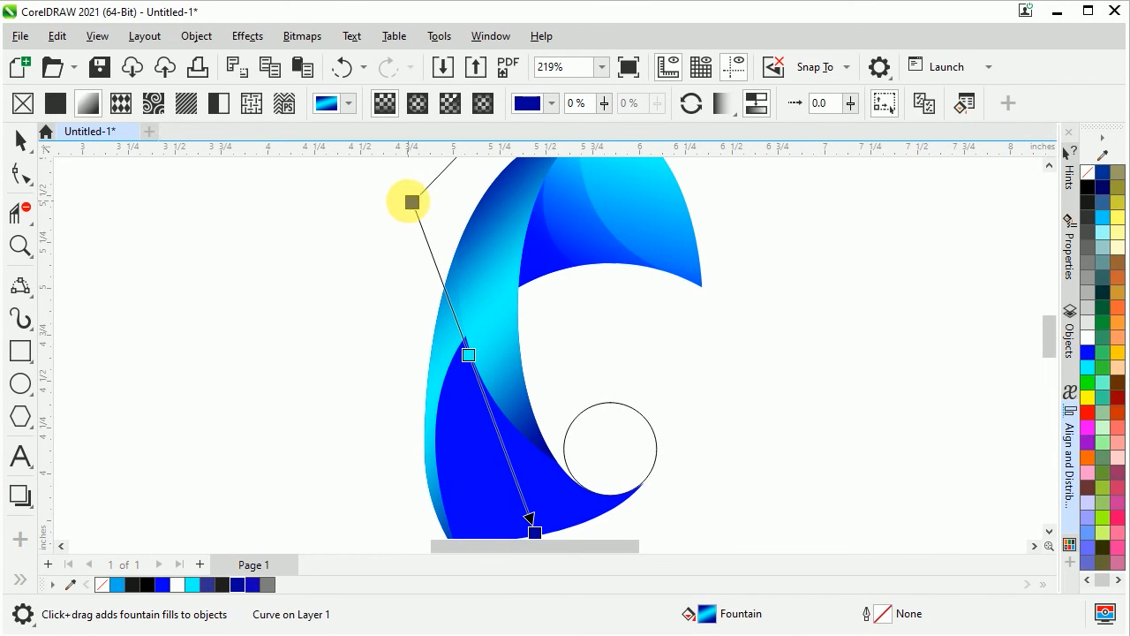
{"action": "scroll", "coordinate": [371, 243], "scroll_direction": "down", "scroll_amount": 1}
{"action": "scroll", "coordinate": [341, 341], "scroll_direction": "down", "scroll_amount": 1}
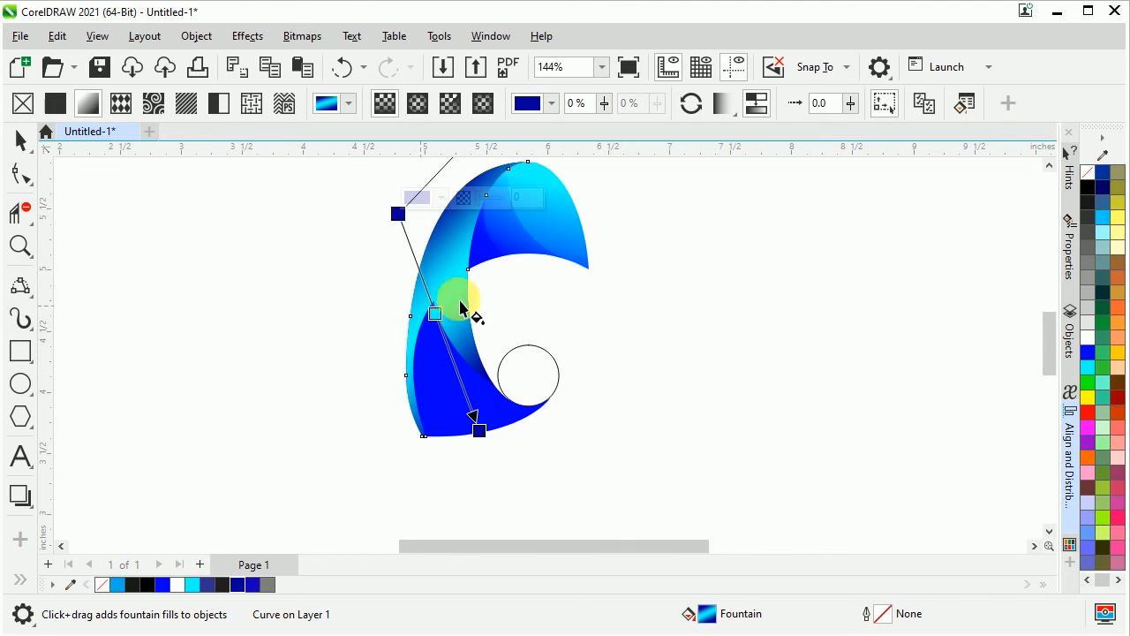
{"action": "scroll", "coordinate": [404, 361], "scroll_direction": "down", "scroll_amount": 1}
{"action": "left_click_drag", "start_coordinate": [467, 181], "coordinate": [530, 247]}
{"action": "left_click_drag", "start_coordinate": [456, 418], "coordinate": [391, 434]}
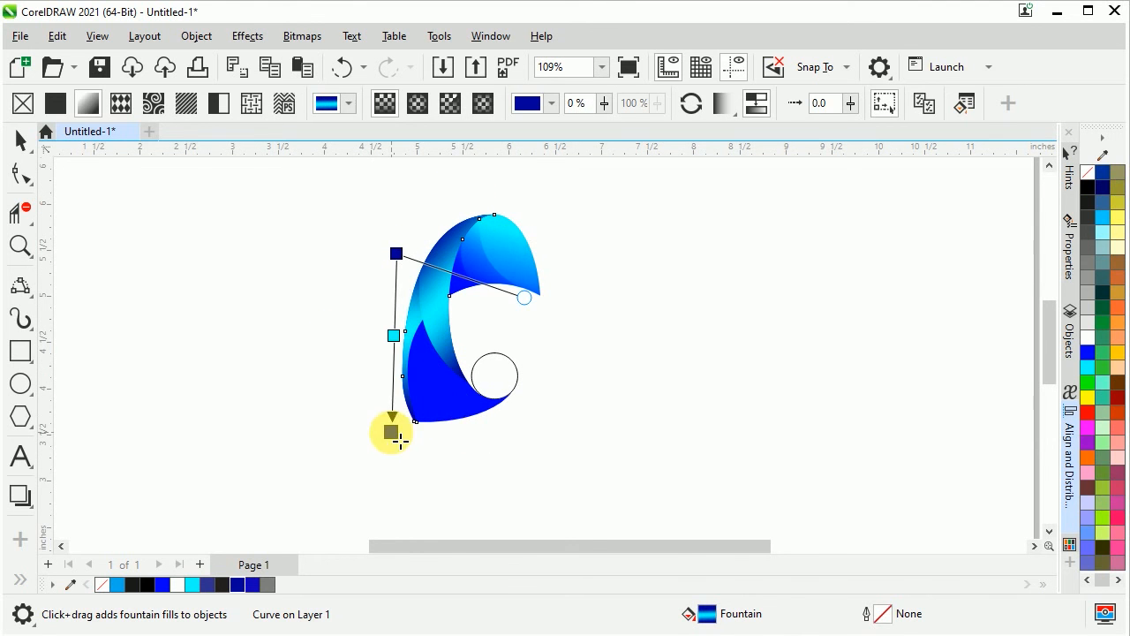
{"action": "scroll", "coordinate": [450, 315], "scroll_direction": "up", "scroll_amount": 2}
{"action": "left_click_drag", "start_coordinate": [544, 282], "coordinate": [606, 250]}
{"action": "left_click_drag", "start_coordinate": [374, 229], "coordinate": [404, 252]}
Shift the crescent gradient's start node inward and slide its cyan node to 57%
{"action": "left_click", "coordinate": [385, 373]}
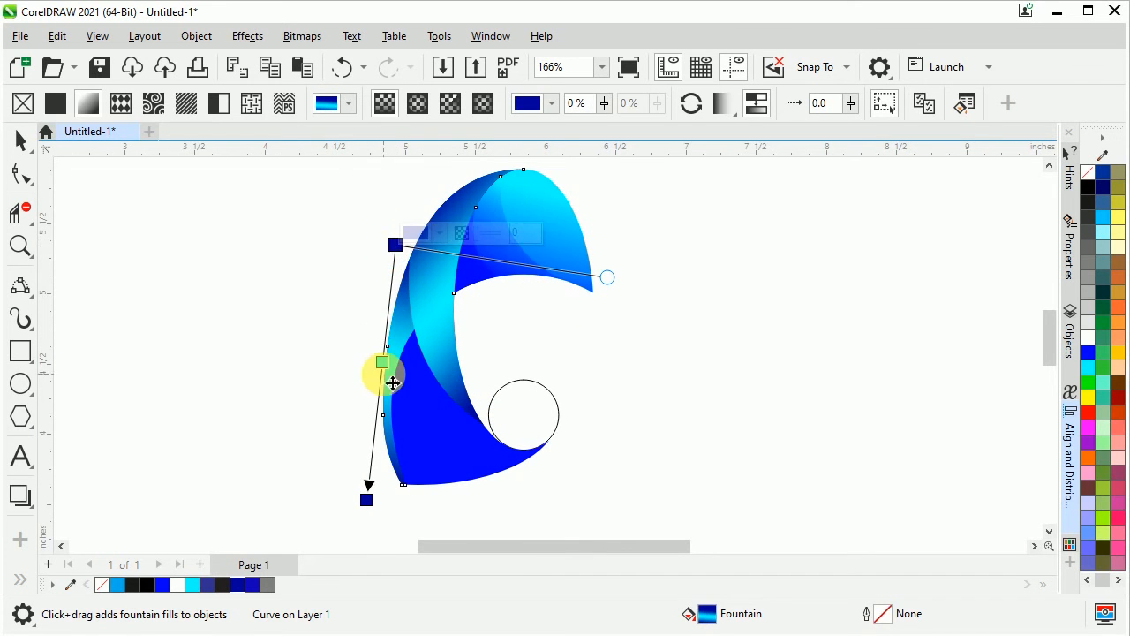
{"action": "left_click_drag", "start_coordinate": [392, 378], "coordinate": [385, 388]}
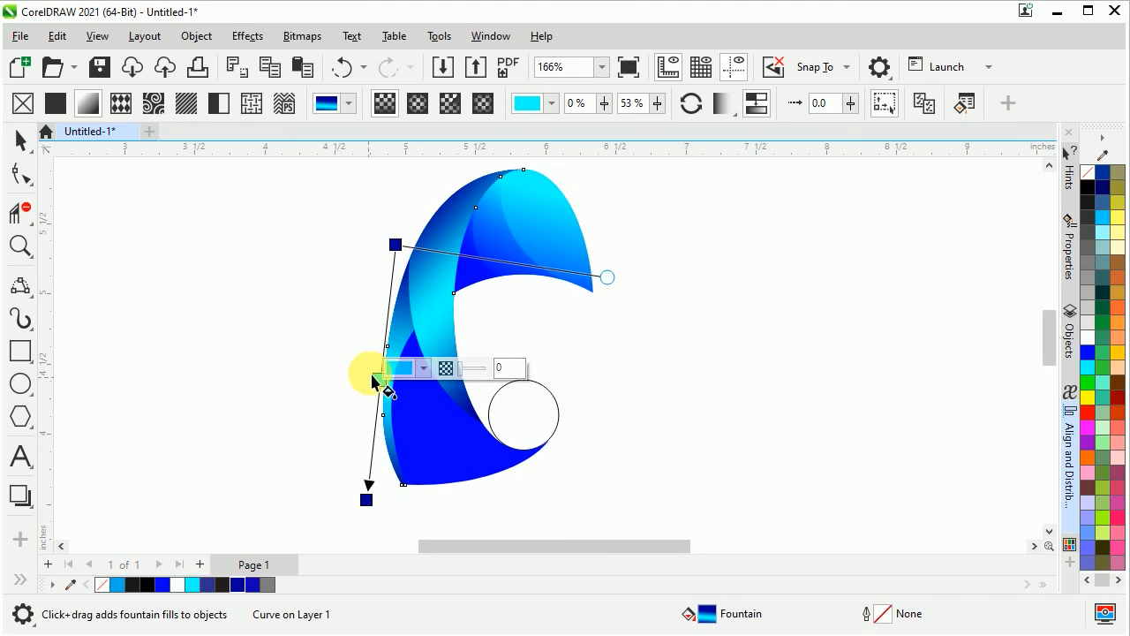
{"action": "left_click_drag", "start_coordinate": [402, 255], "coordinate": [429, 248]}
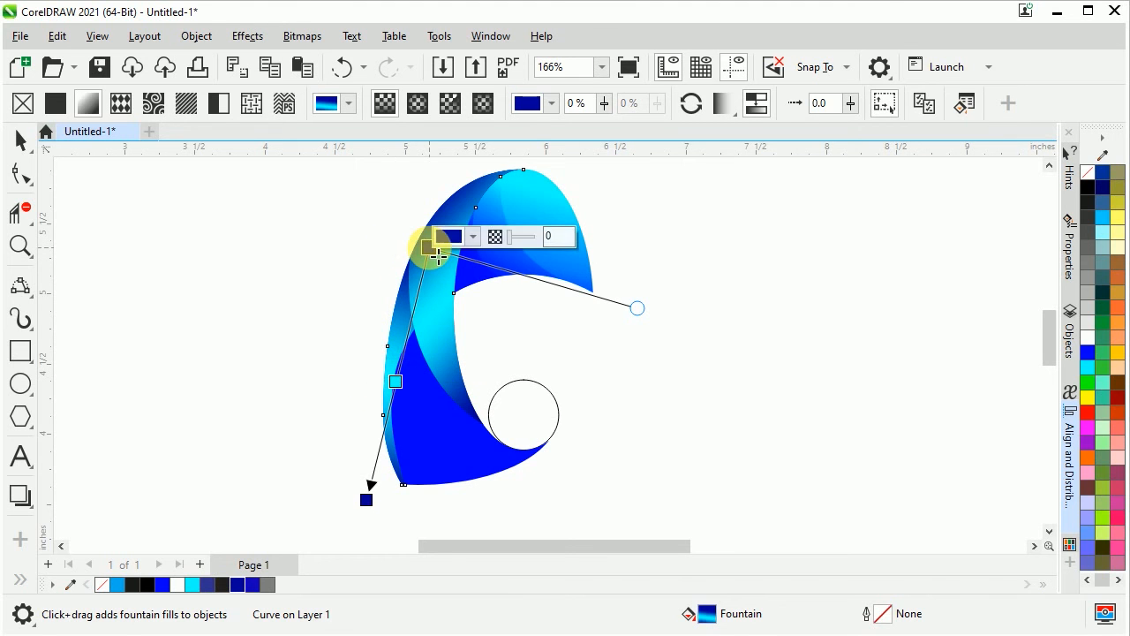
{"action": "left_click", "coordinate": [406, 392]}
{"action": "left_click_drag", "start_coordinate": [407, 391], "coordinate": [402, 399]}
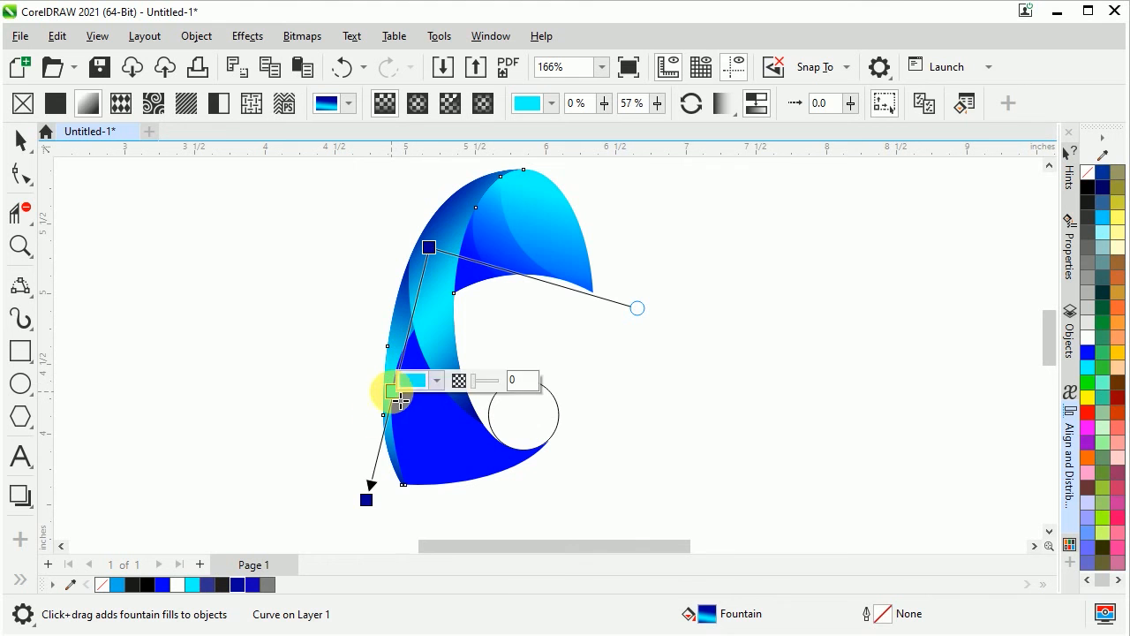
{"action": "left_click", "coordinate": [366, 495]}
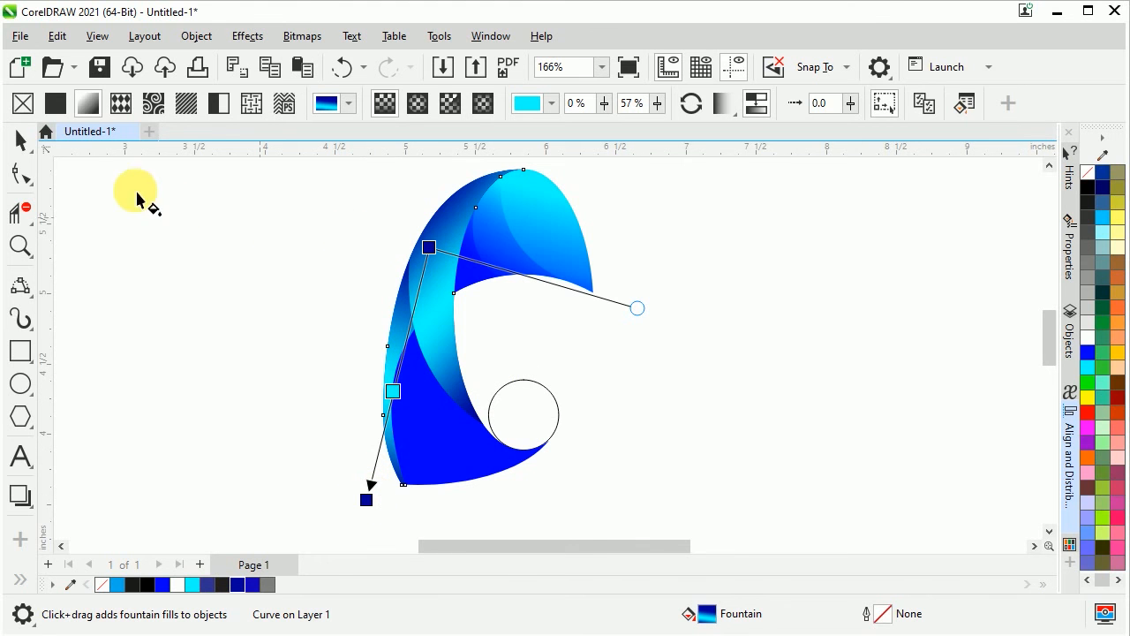
Apply a linear fountain fill to the lower blue shape from above its tip to below its base, ending in darker blue
{"action": "left_click", "coordinate": [425, 434]}
{"action": "left_click_drag", "start_coordinate": [411, 347], "coordinate": [453, 486]}
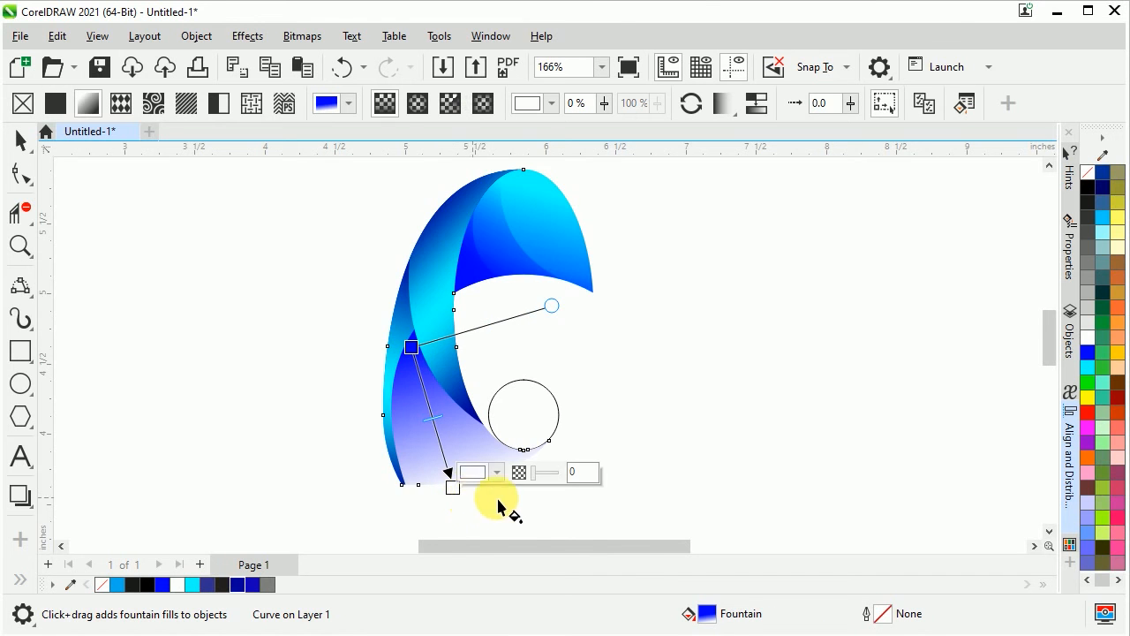
{"action": "scroll", "coordinate": [478, 506], "scroll_direction": "up", "scroll_amount": 1}
{"action": "scroll", "coordinate": [427, 402], "scroll_direction": "up", "scroll_amount": 1}
{"action": "left_click_drag", "start_coordinate": [400, 288], "coordinate": [404, 262]}
{"action": "left_click_drag", "start_coordinate": [460, 502], "coordinate": [464, 514]}
{"action": "left_click_drag", "start_coordinate": [245, 585], "coordinate": [462, 510]}
{"action": "left_click_drag", "start_coordinate": [400, 261], "coordinate": [394, 242]}
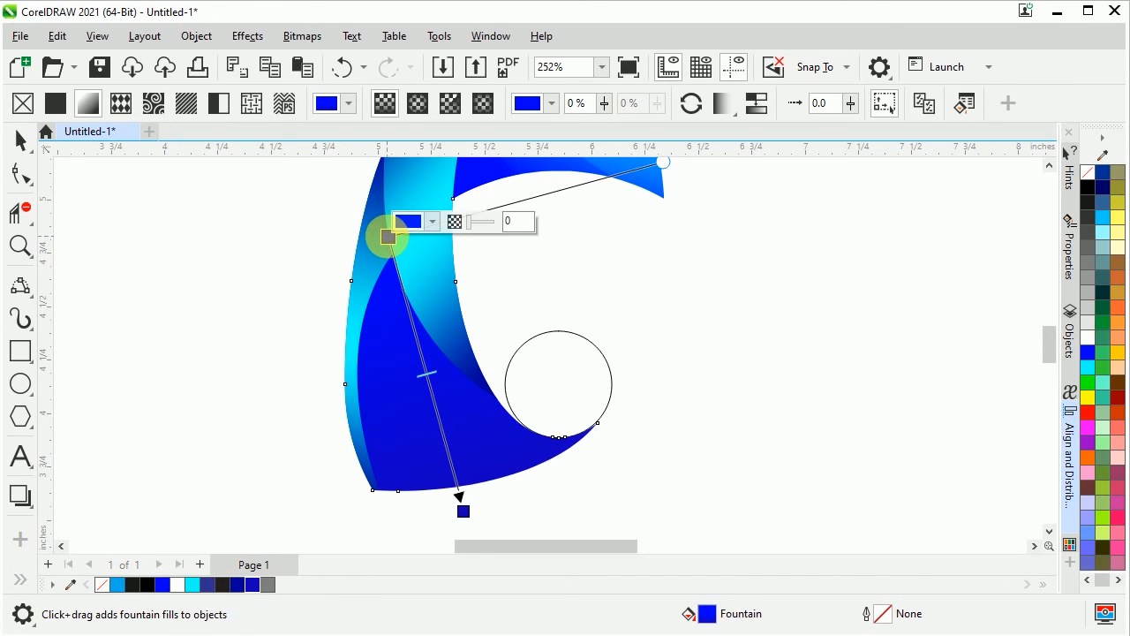
Add a color node at 53% along the lower shape's gradient and set it to cyan from the RGB palette
{"action": "double_click", "coordinate": [429, 383]}
{"action": "left_click", "coordinate": [448, 370]}
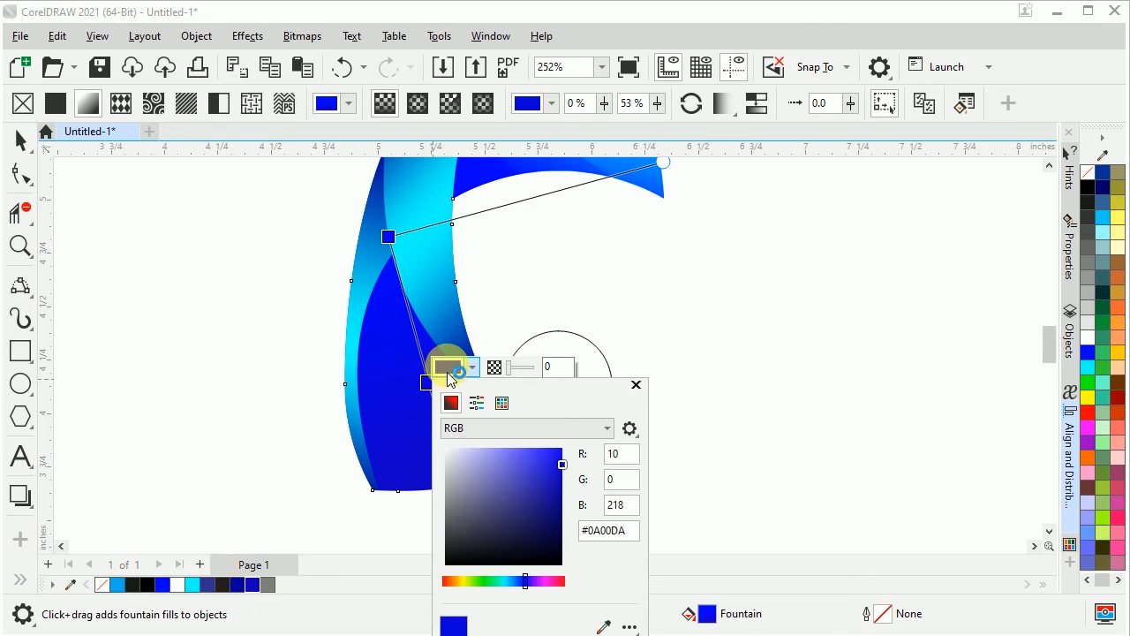
{"action": "left_click", "coordinate": [500, 404]}
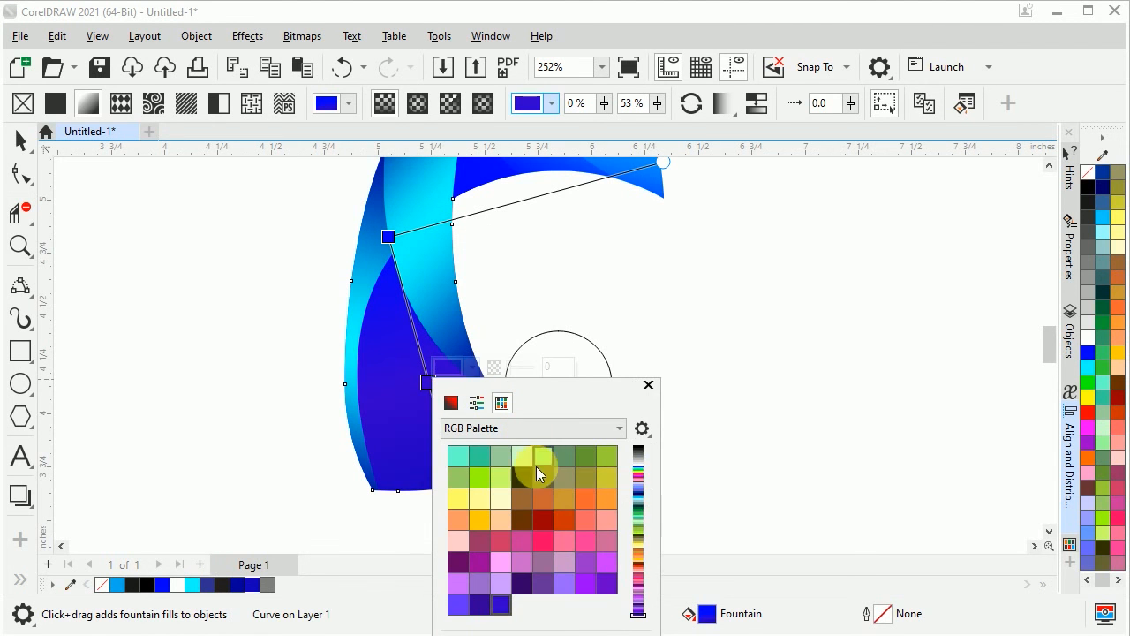
{"action": "scroll", "coordinate": [527, 545], "scroll_direction": "up", "scroll_amount": 2}
{"action": "scroll", "coordinate": [528, 545], "scroll_direction": "up", "scroll_amount": 3}
{"action": "left_click", "coordinate": [543, 482]}
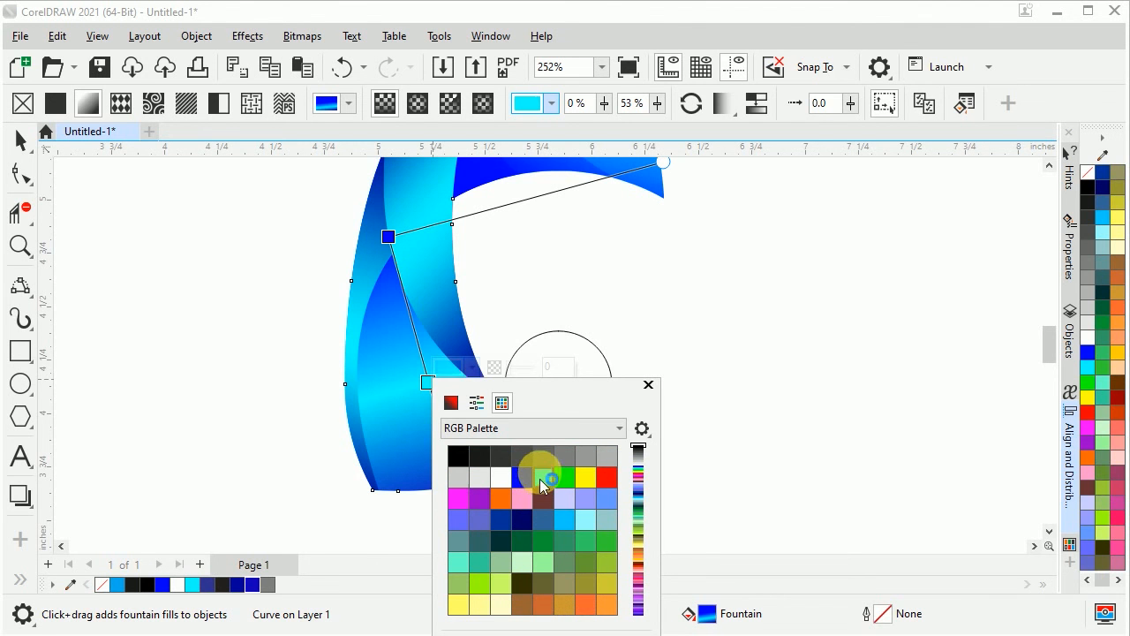
Adjust the lower shape's gradient angle and length, turn on smooth transitions, and set its start node to dark blue
{"action": "left_click", "coordinate": [389, 241]}
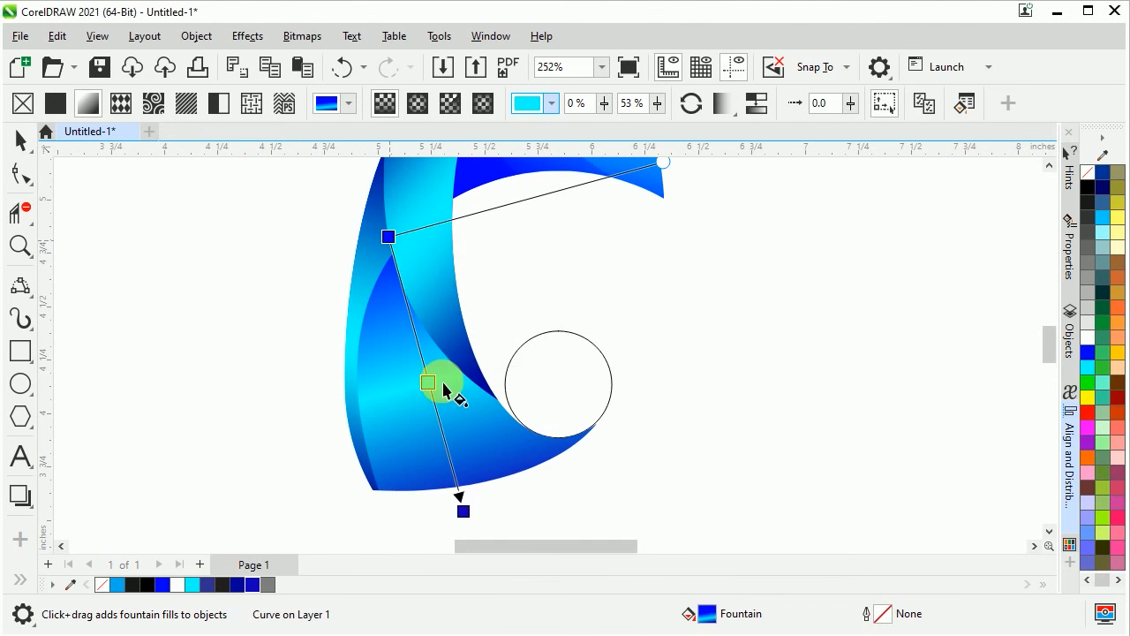
{"action": "left_click", "coordinate": [658, 167]}
{"action": "left_click_drag", "start_coordinate": [662, 163], "coordinate": [664, 193]}
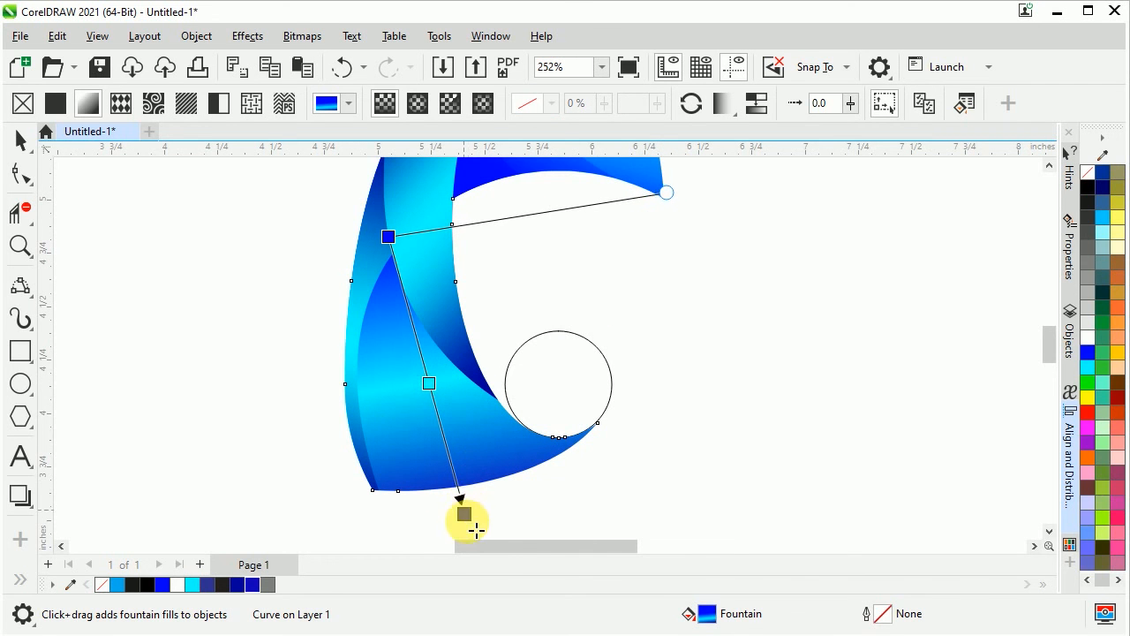
{"action": "left_click_drag", "start_coordinate": [475, 530], "coordinate": [479, 541]}
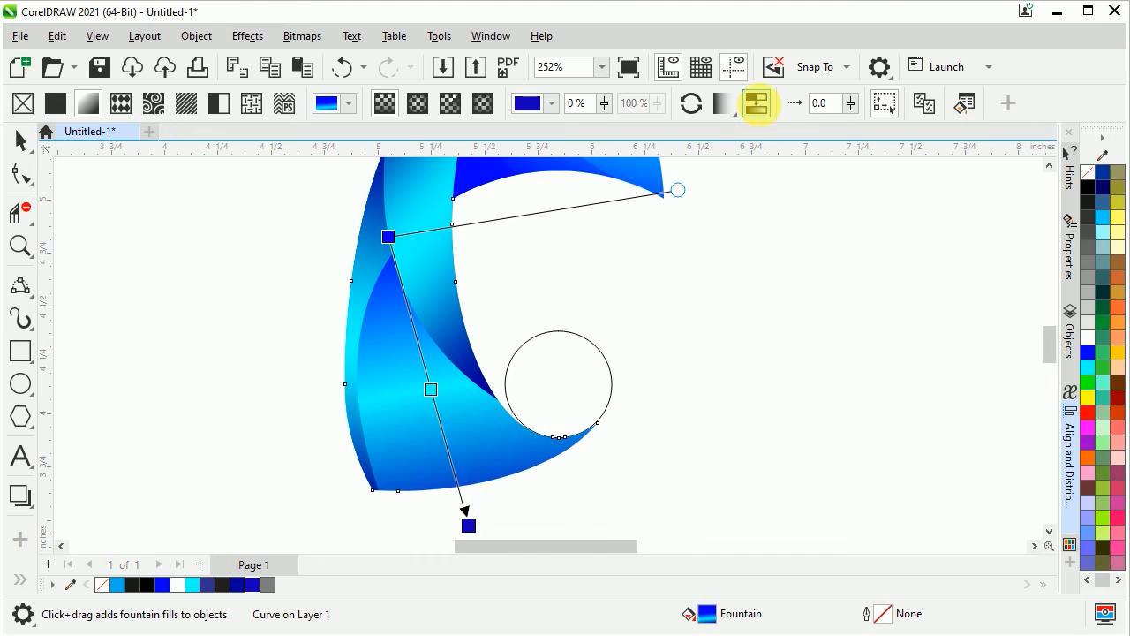
{"action": "left_click", "coordinate": [387, 237]}
{"action": "left_click_drag", "start_coordinate": [239, 590], "coordinate": [471, 528]}
{"action": "scroll", "coordinate": [345, 442], "scroll_direction": "down", "scroll_amount": 3}
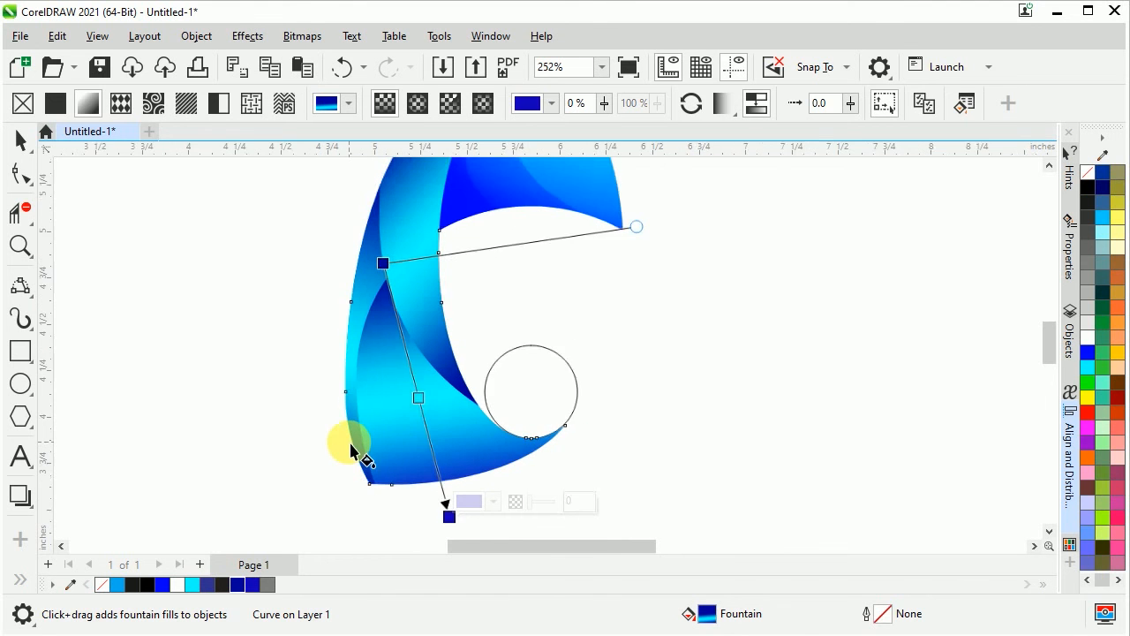
Select the six gradient-filled pieces of the logo without the small outlined circle and group them
{"action": "left_click", "coordinate": [20, 140]}
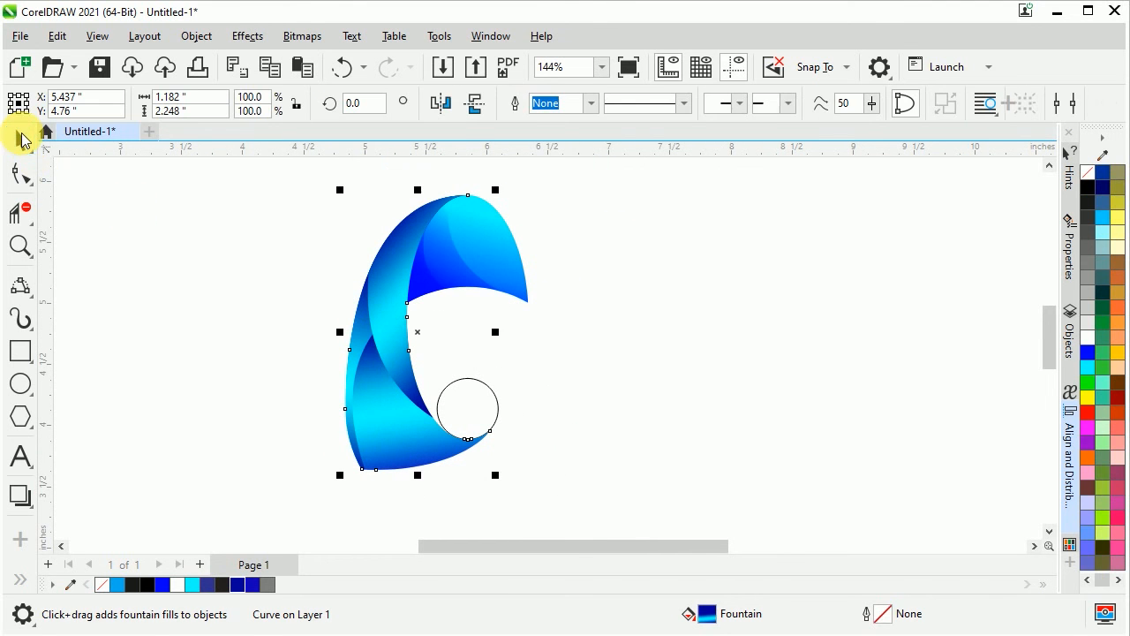
{"action": "left_click", "coordinate": [226, 203]}
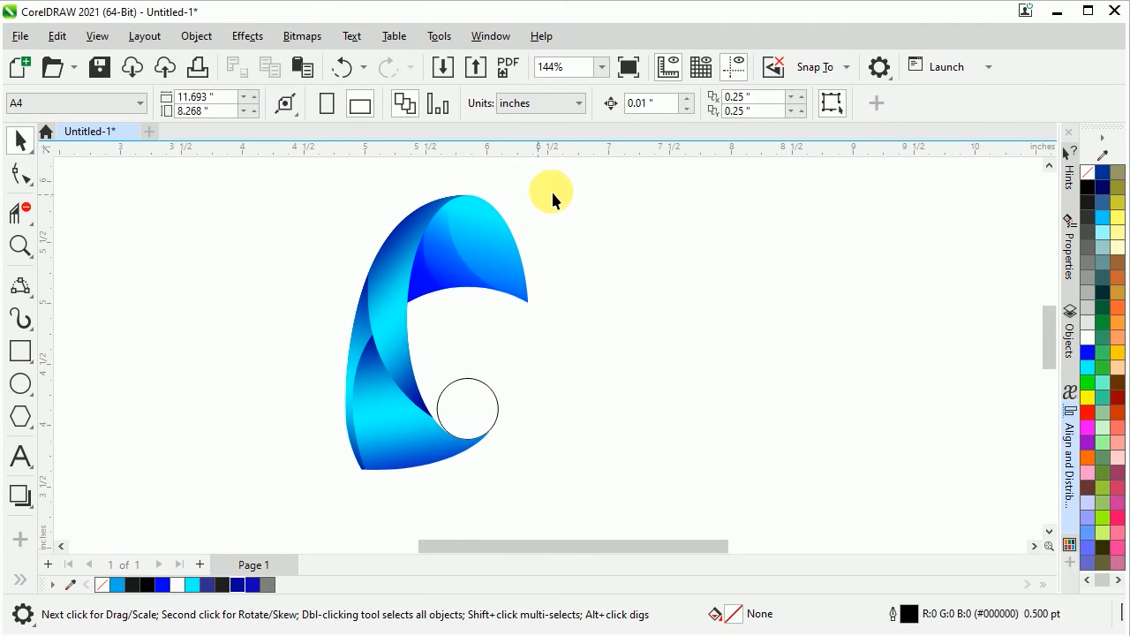
{"action": "left_click_drag", "start_coordinate": [560, 180], "coordinate": [473, 266]}
{"action": "left_click_drag", "start_coordinate": [381, 375], "coordinate": [313, 487]}
{"action": "left_click", "coordinate": [478, 380], "text": "shift"}
{"action": "right_click", "coordinate": [444, 343]}
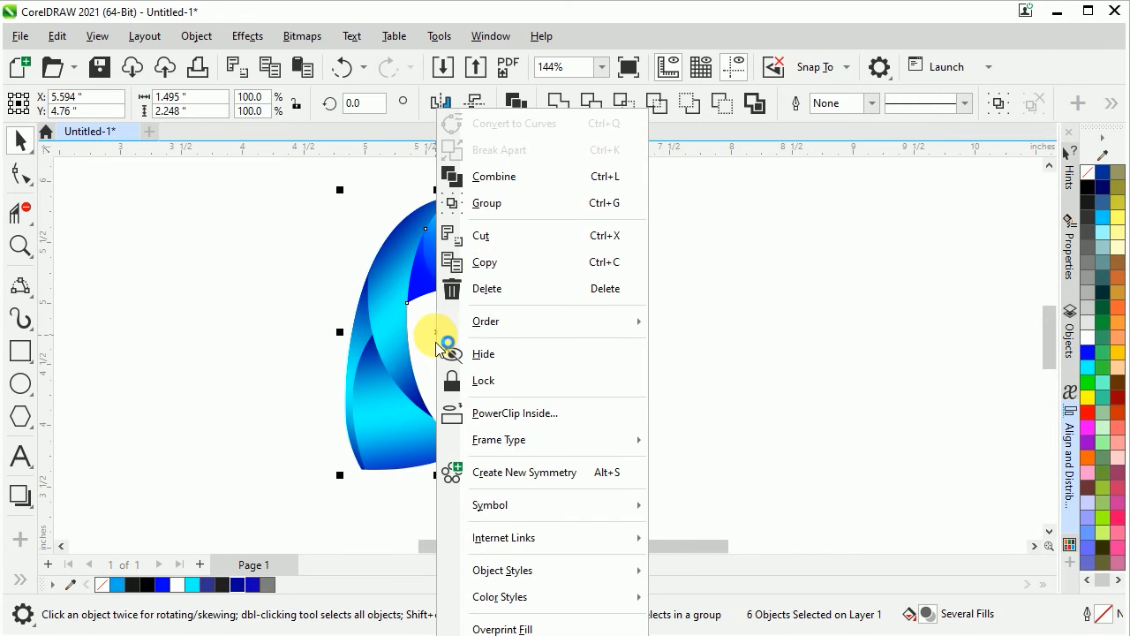
{"action": "left_click", "coordinate": [496, 207]}
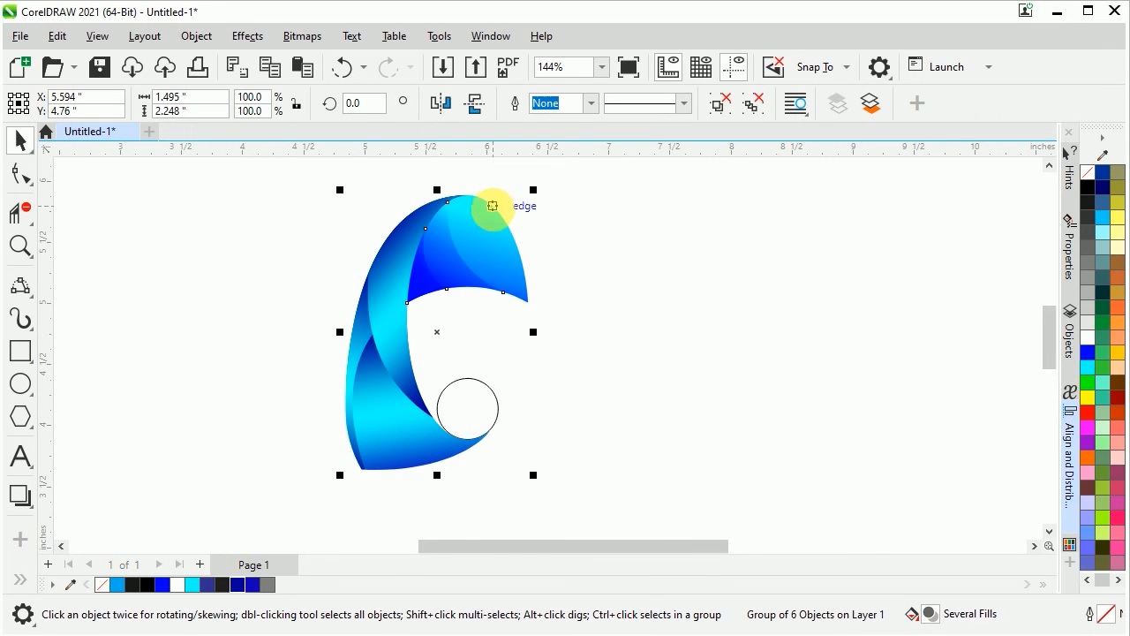
Open the Transform rotation settings and move the logo group's center of rotation to the center of the small outlined circle
{"action": "scroll", "coordinate": [472, 288], "scroll_direction": "up", "scroll_amount": 1}
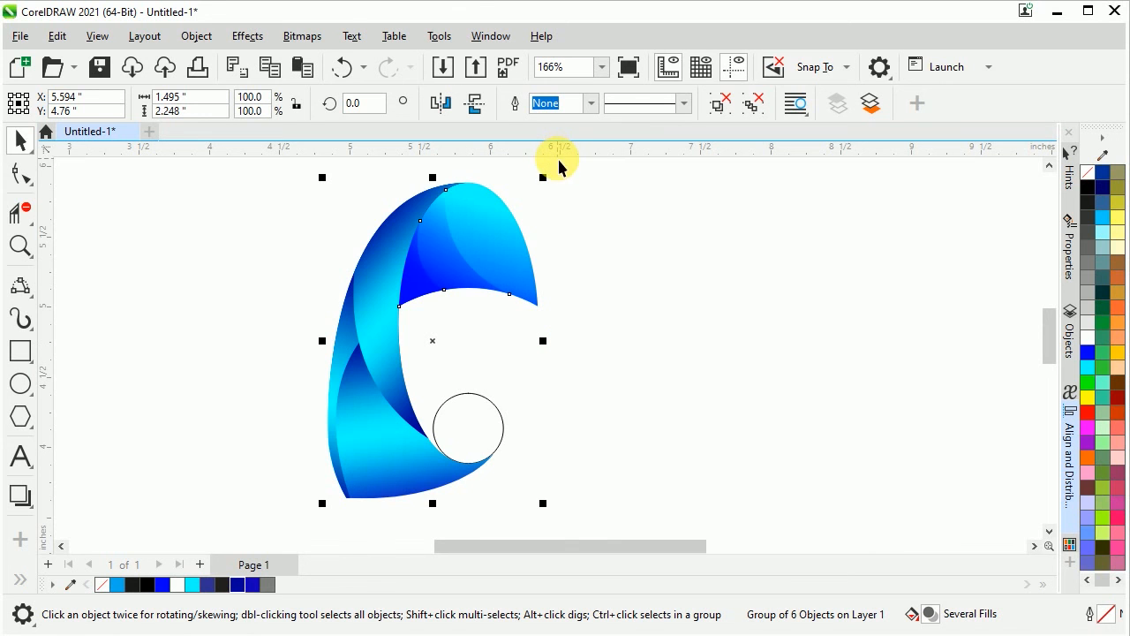
{"action": "left_click", "coordinate": [500, 36]}
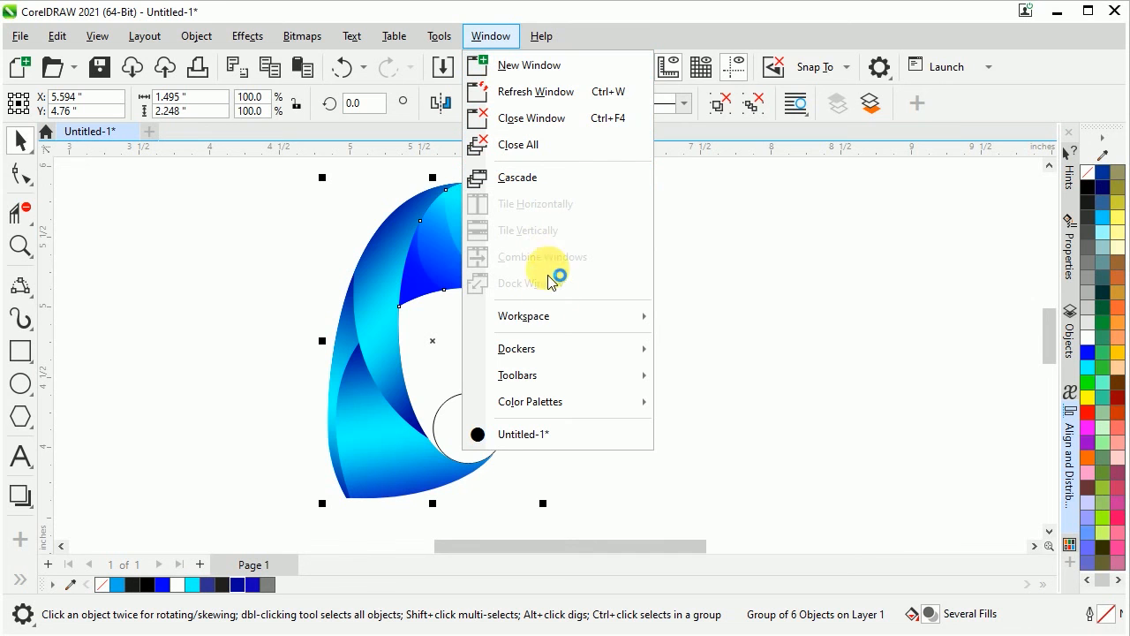
{"action": "mouse_move", "coordinate": [547, 348]}
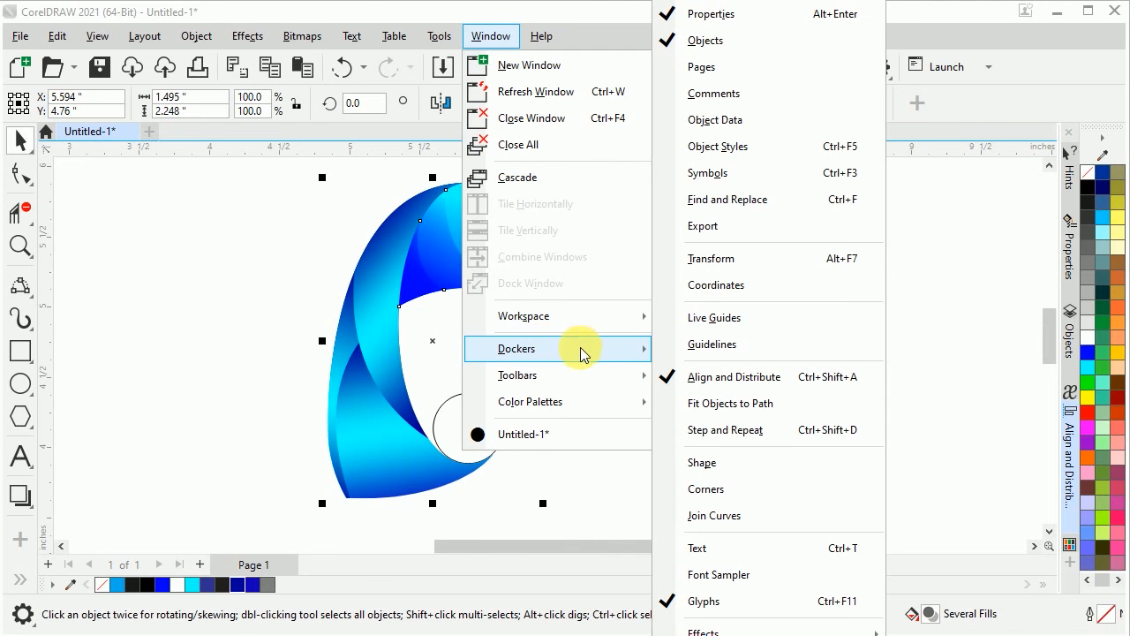
{"action": "left_click", "coordinate": [798, 265]}
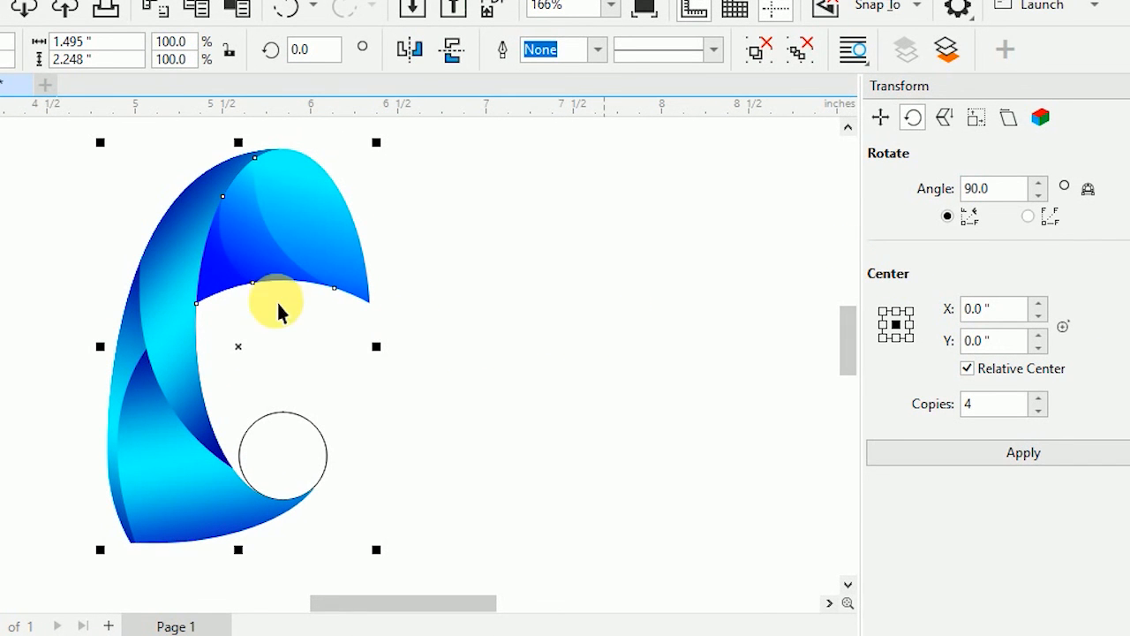
{"action": "left_click", "coordinate": [248, 259]}
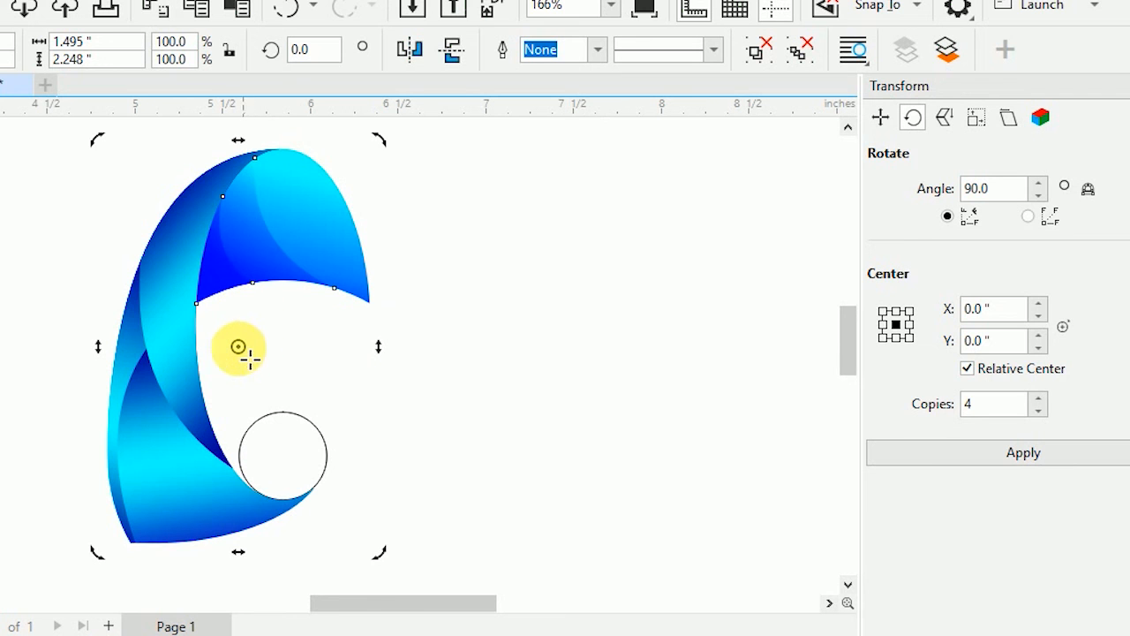
{"action": "left_click_drag", "start_coordinate": [247, 361], "coordinate": [283, 444]}
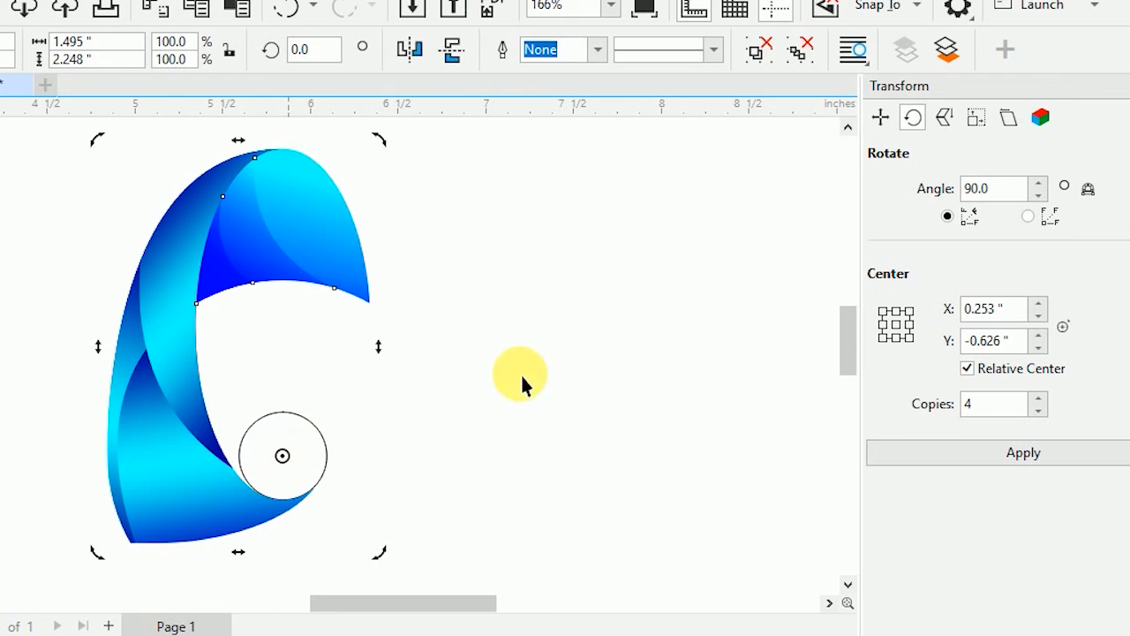
Rotate the group by 90 degrees with 4 copies around the relocated center to form a four-petal emblem
{"action": "left_click_drag", "start_coordinate": [1015, 196], "coordinate": [923, 190]}
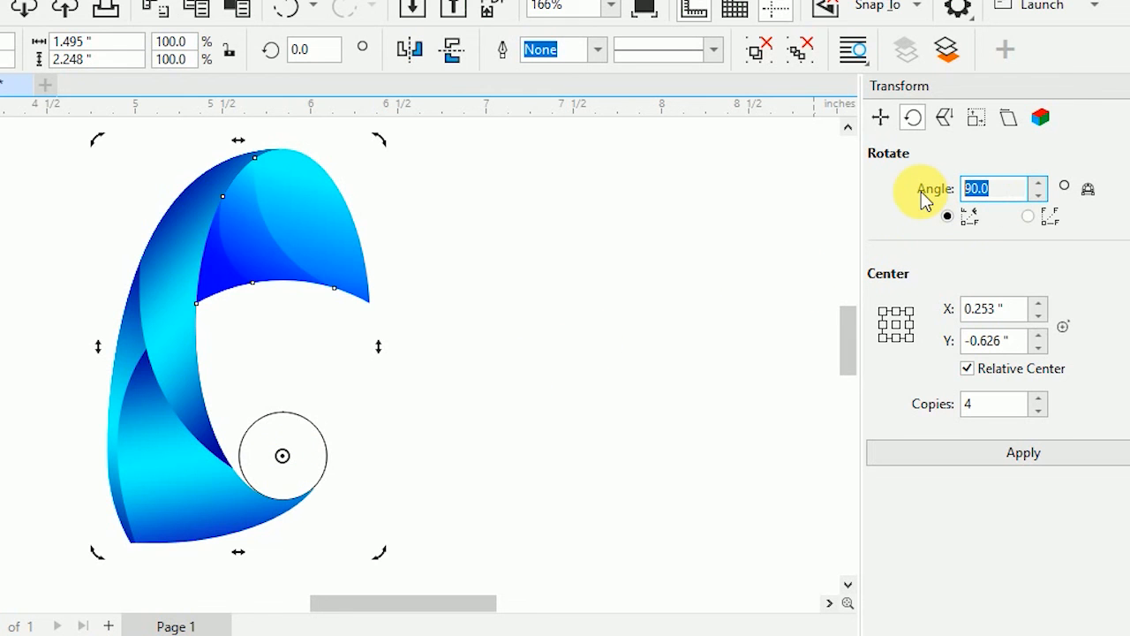
{"action": "type", "text": "90"}
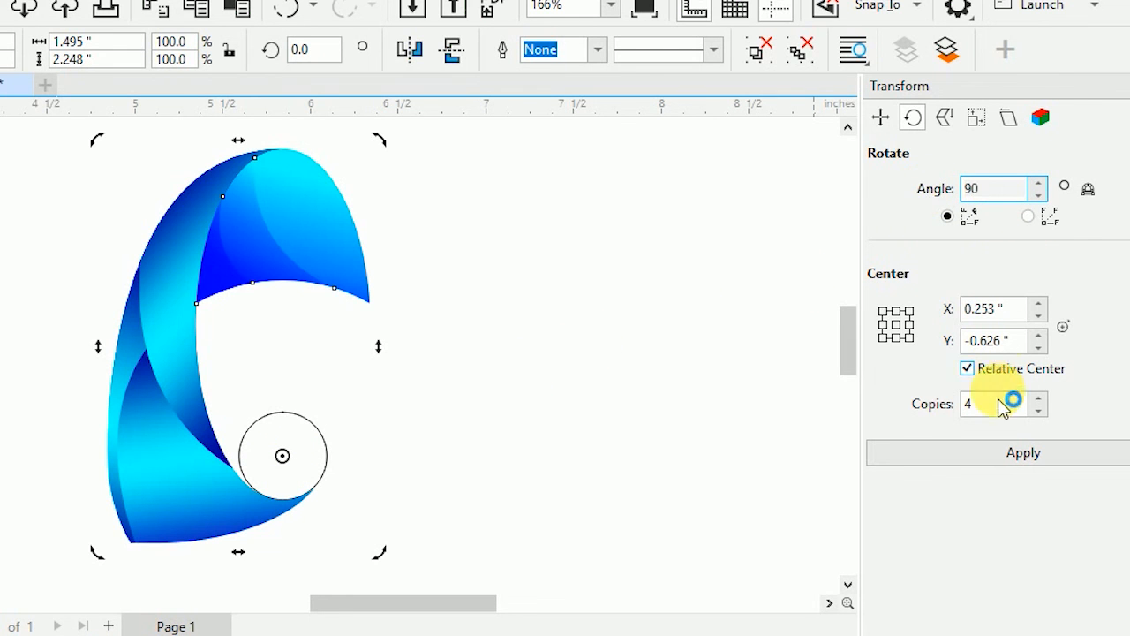
{"action": "left_click_drag", "start_coordinate": [996, 403], "coordinate": [969, 404]}
{"action": "type", "text": "4"}
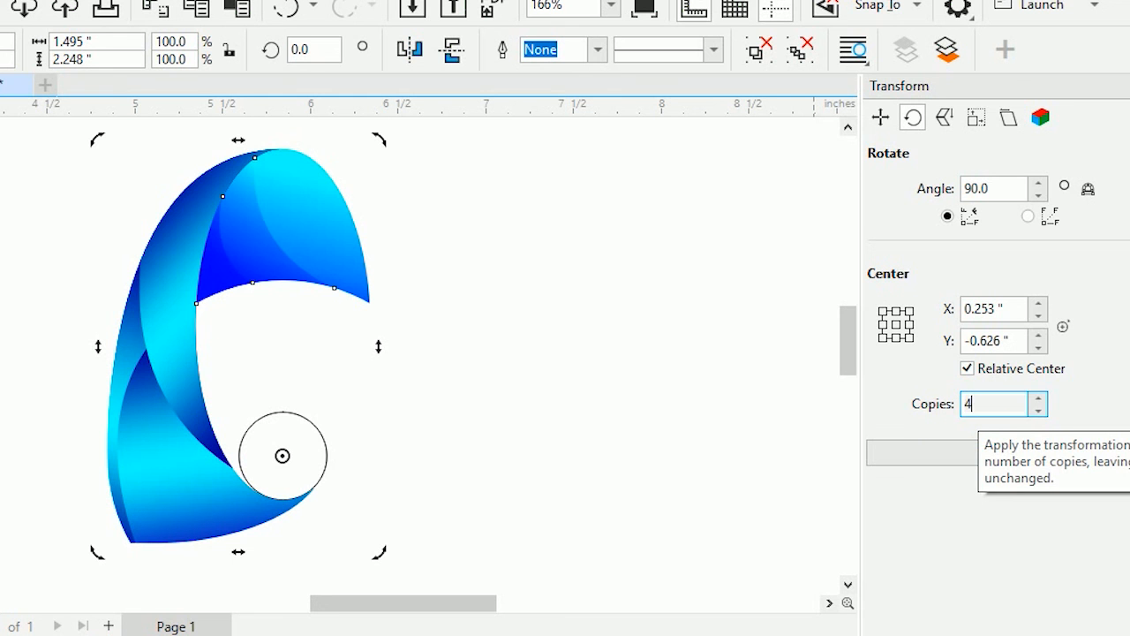
{"action": "left_click", "coordinate": [938, 450]}
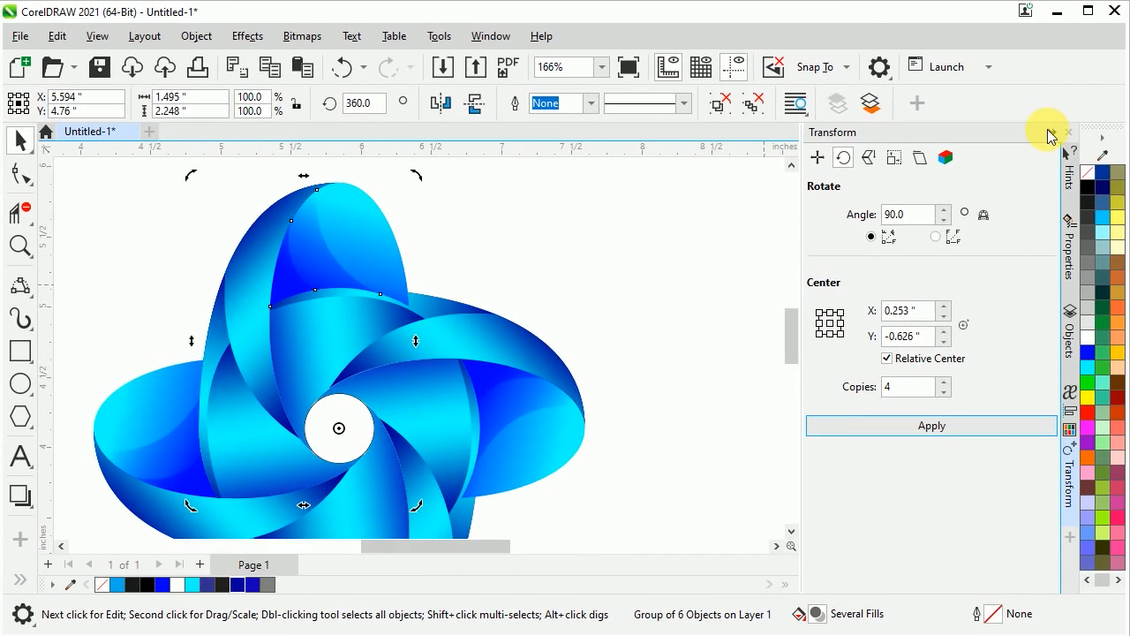
{"action": "left_click", "coordinate": [1052, 135]}
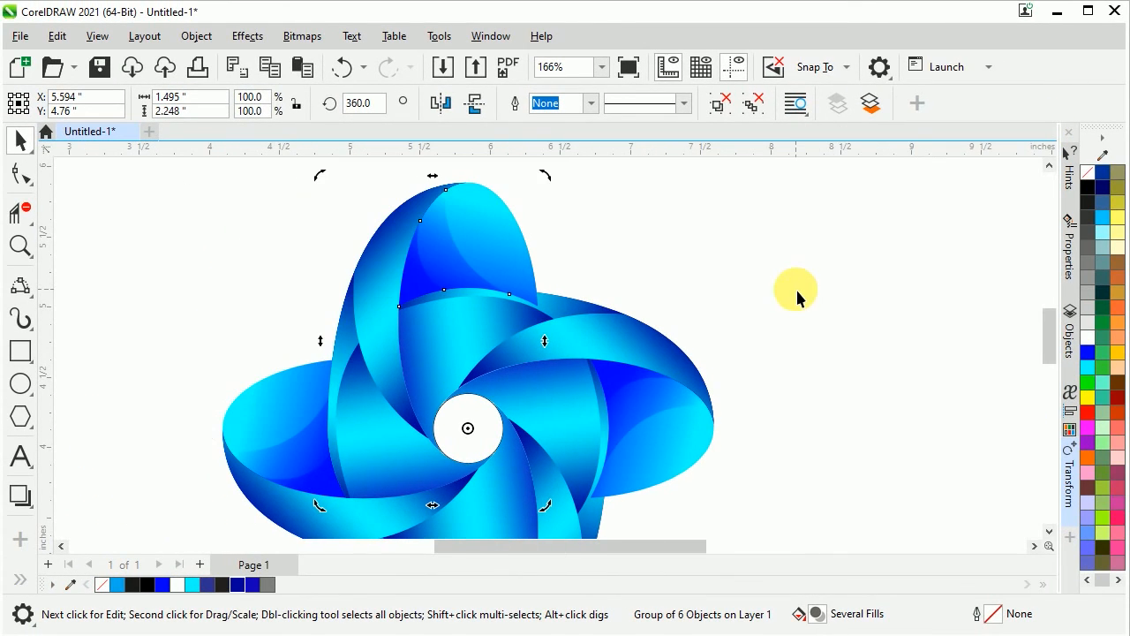
Delete the small outlined circle at the center of the four-petal emblem
{"action": "left_click", "coordinate": [793, 288]}
{"action": "key", "text": "F4"}
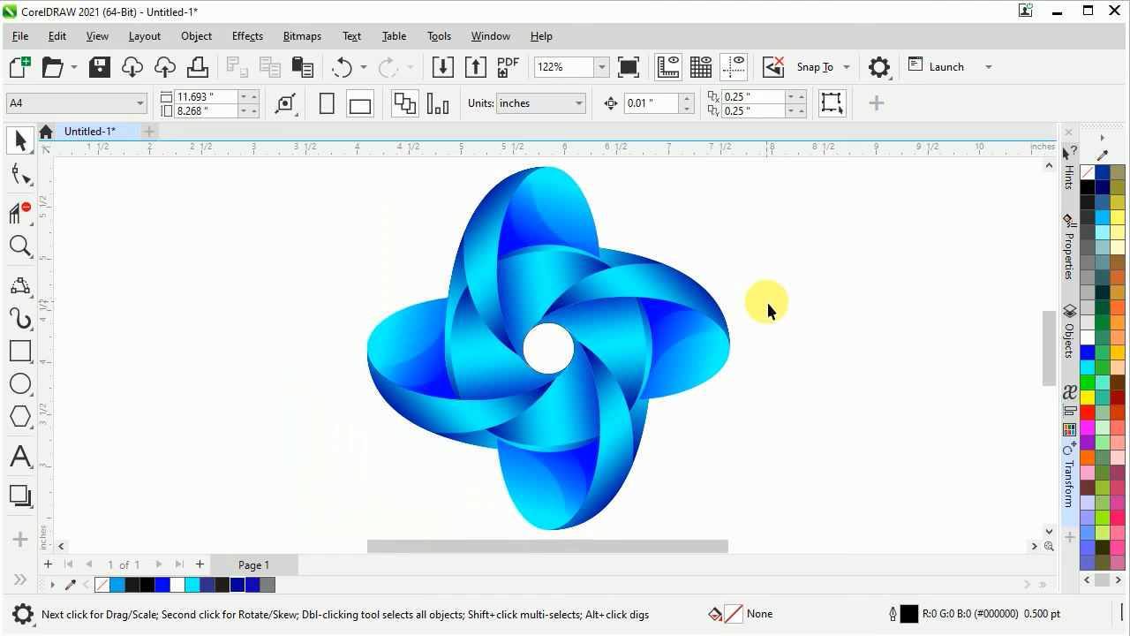
{"action": "left_click", "coordinate": [557, 358]}
{"action": "right_click", "coordinate": [550, 362]}
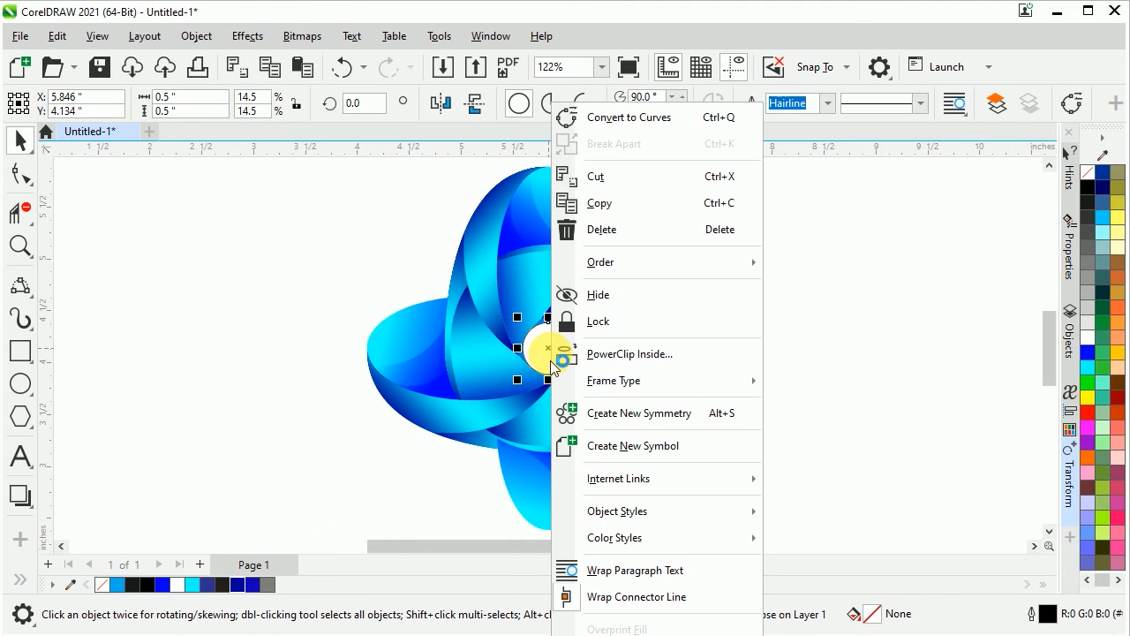
{"action": "left_click", "coordinate": [610, 230]}
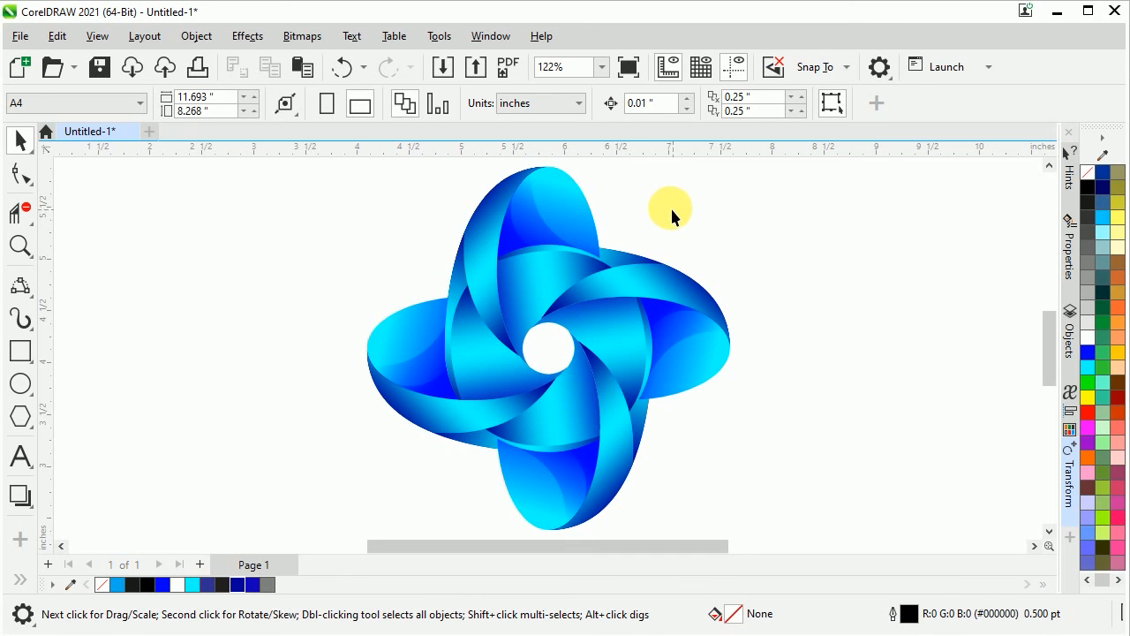
Draw a flat ellipse about 1.76 by 0.21 inches, centered on the bottom node of the emblem's lowest petal
{"action": "scroll", "coordinate": [605, 179], "scroll_direction": "down", "scroll_amount": 1}
{"action": "scroll", "coordinate": [605, 179], "scroll_direction": "down", "scroll_amount": 2}
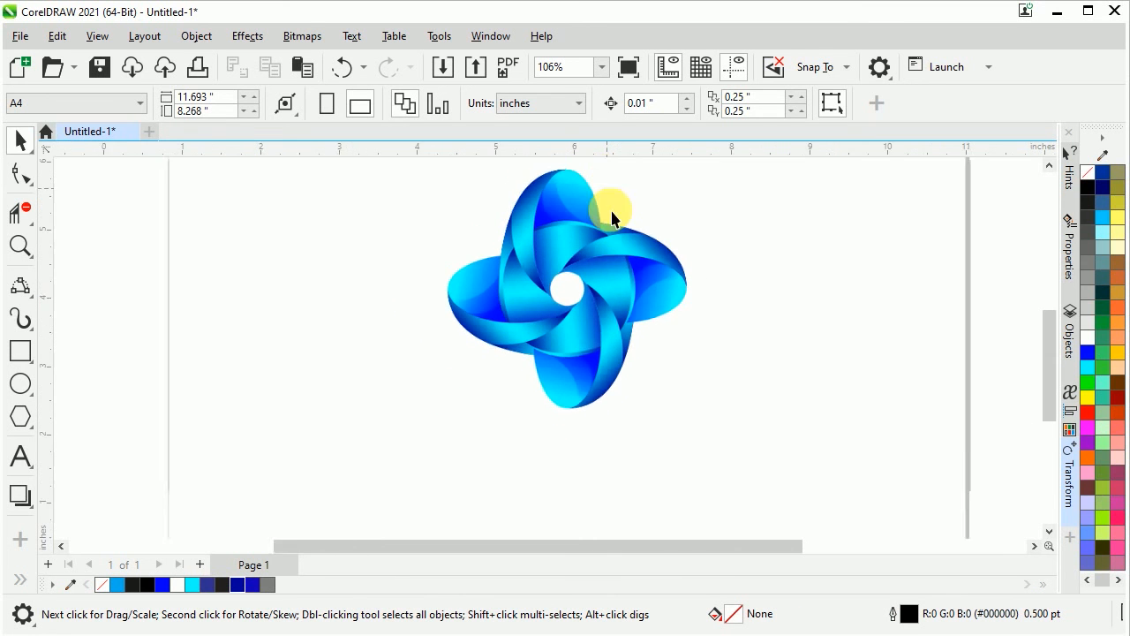
{"action": "scroll", "coordinate": [574, 379], "scroll_direction": "up", "scroll_amount": 5}
{"action": "scroll", "coordinate": [573, 385], "scroll_direction": "up", "scroll_amount": 1}
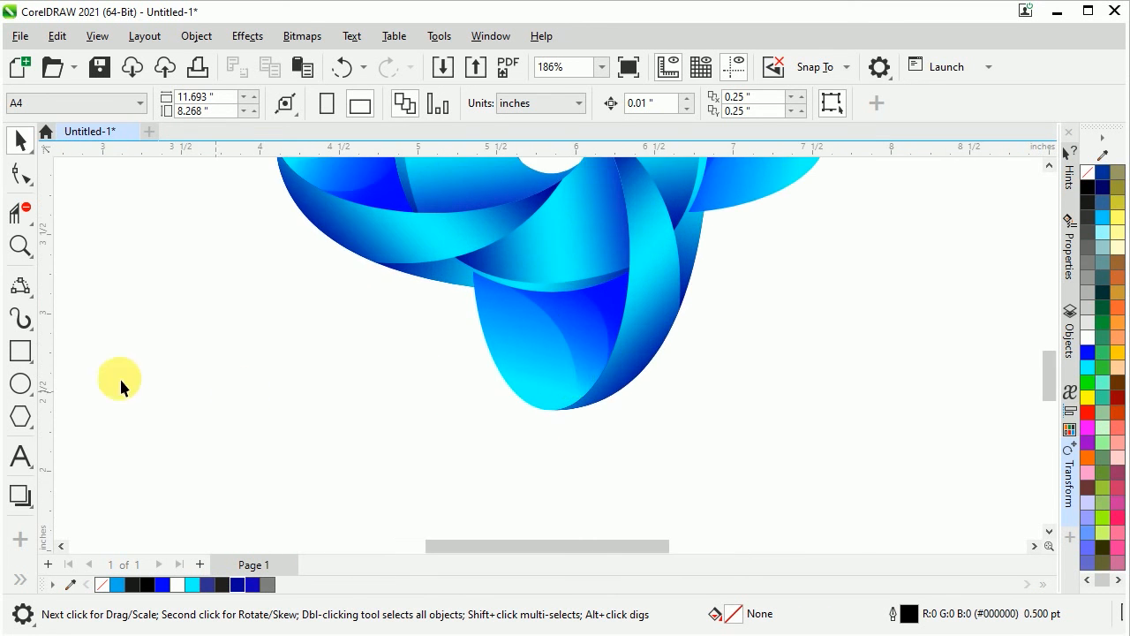
{"action": "left_click", "coordinate": [20, 385]}
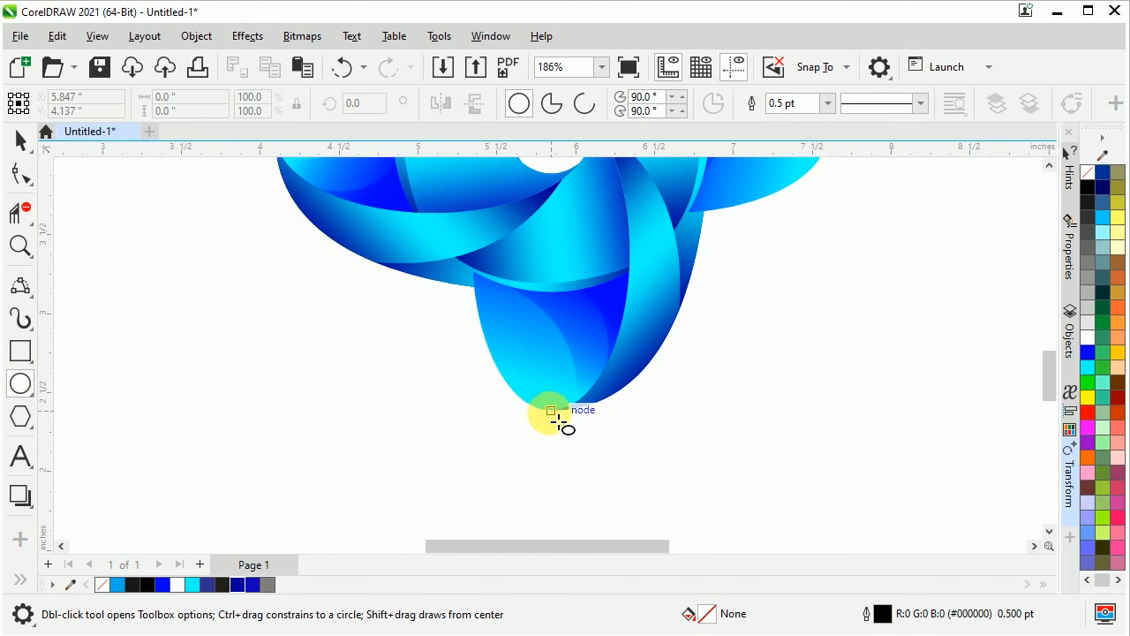
{"action": "mouse_move", "coordinate": [562, 422]}
{"action": "left_mouse_down"}
{"action": "mouse_move", "coordinate": [709, 433]}
{"action": "mouse_move", "coordinate": [696, 440]}
{"action": "left_mouse_up"}
{"action": "left_click_drag", "start_coordinate": [698, 439], "coordinate": [698, 436]}
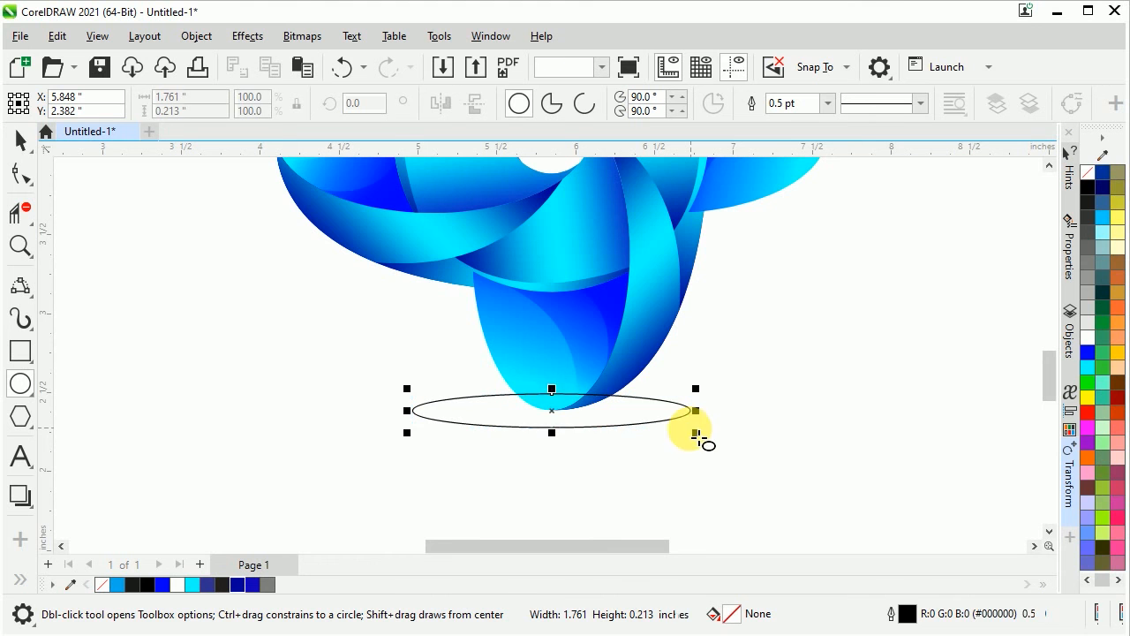
{"action": "left_click", "coordinate": [21, 139]}
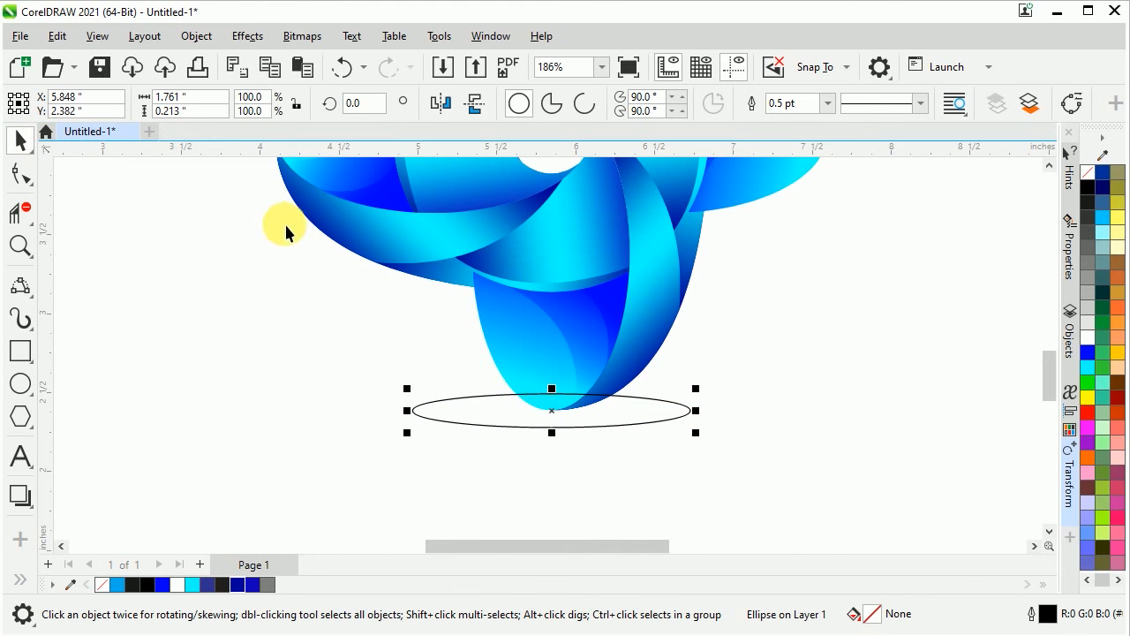
Give the flat ellipse an elliptical fountain fill from its center outward, reversed to run from black to white and stretched slightly beyond the edges
{"action": "left_click", "coordinate": [21, 583]}
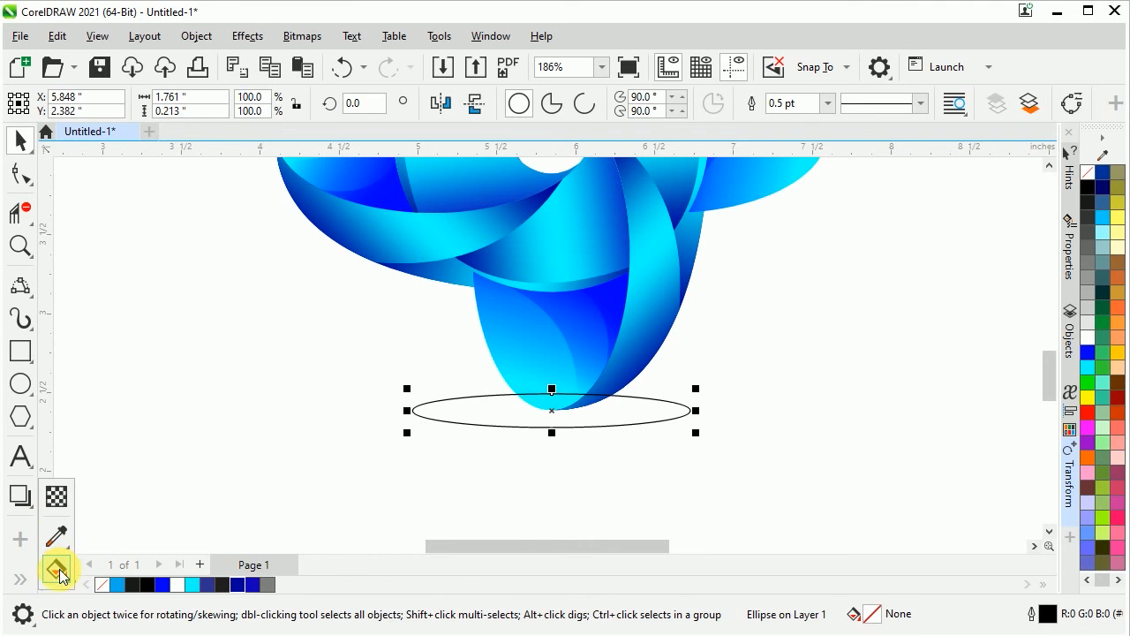
{"action": "left_click", "coordinate": [57, 569]}
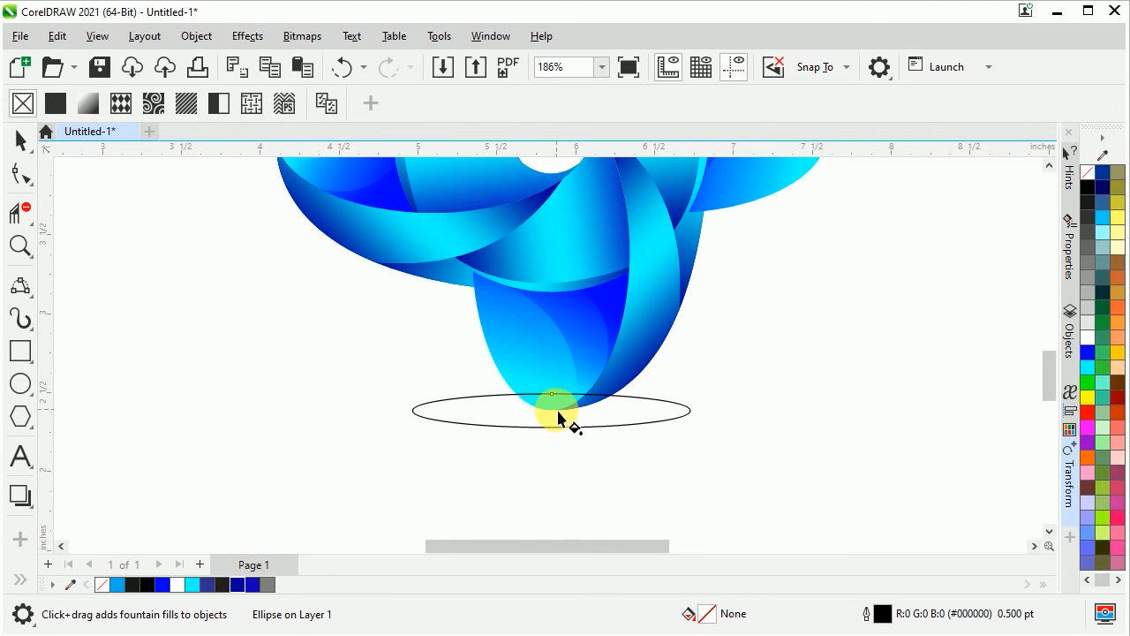
{"action": "left_click_drag", "start_coordinate": [551, 411], "coordinate": [697, 412]}
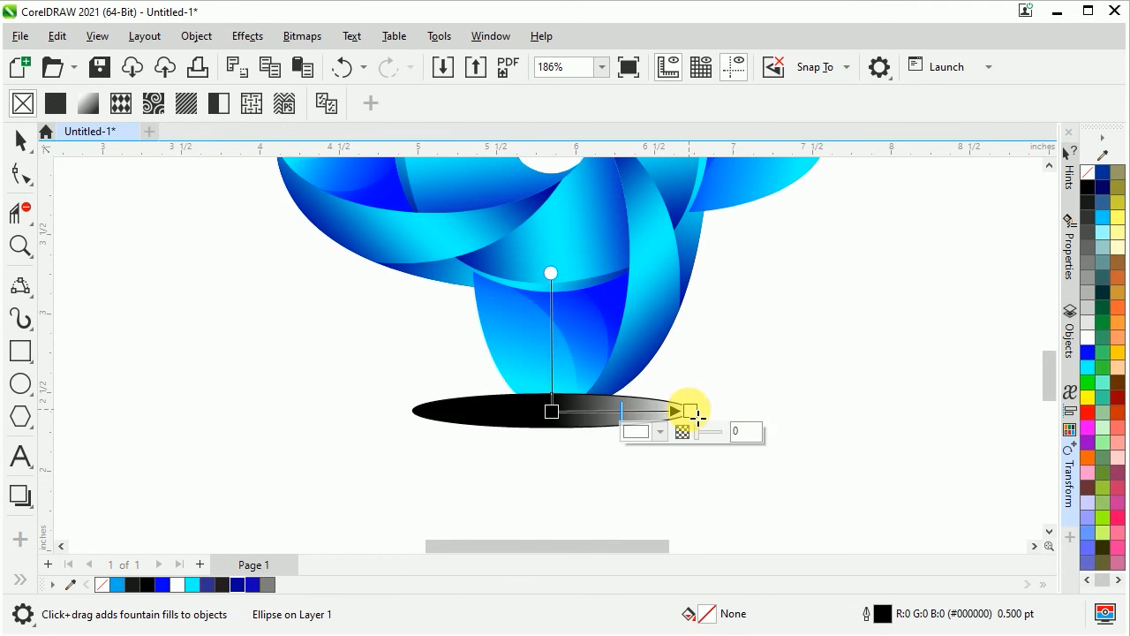
{"action": "left_click", "coordinate": [417, 104]}
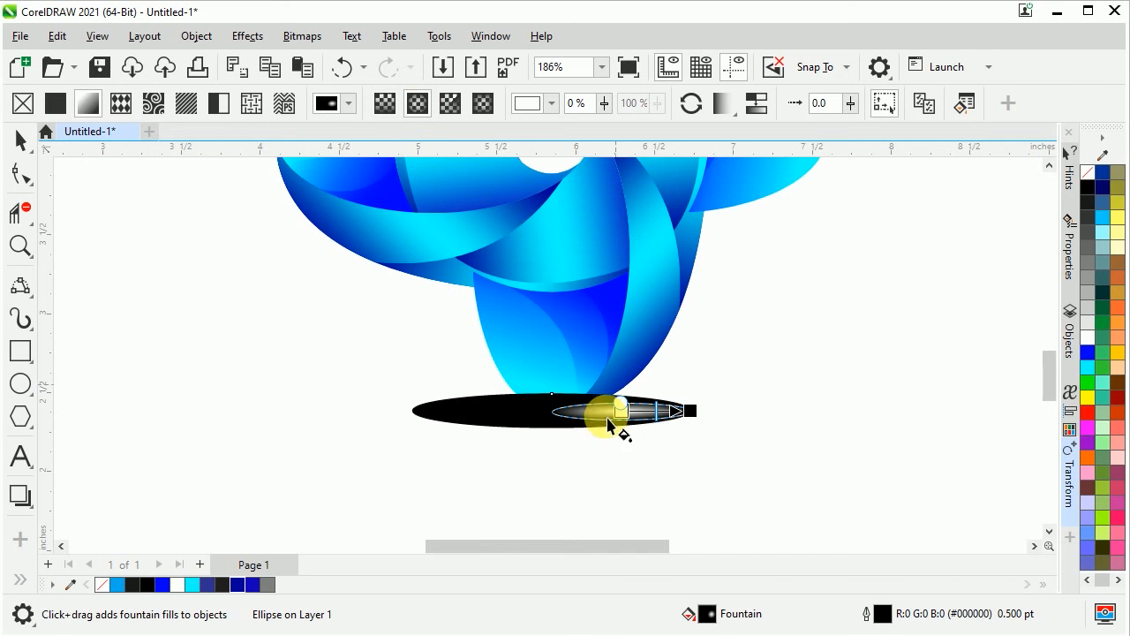
{"action": "left_click_drag", "start_coordinate": [618, 416], "coordinate": [545, 410]}
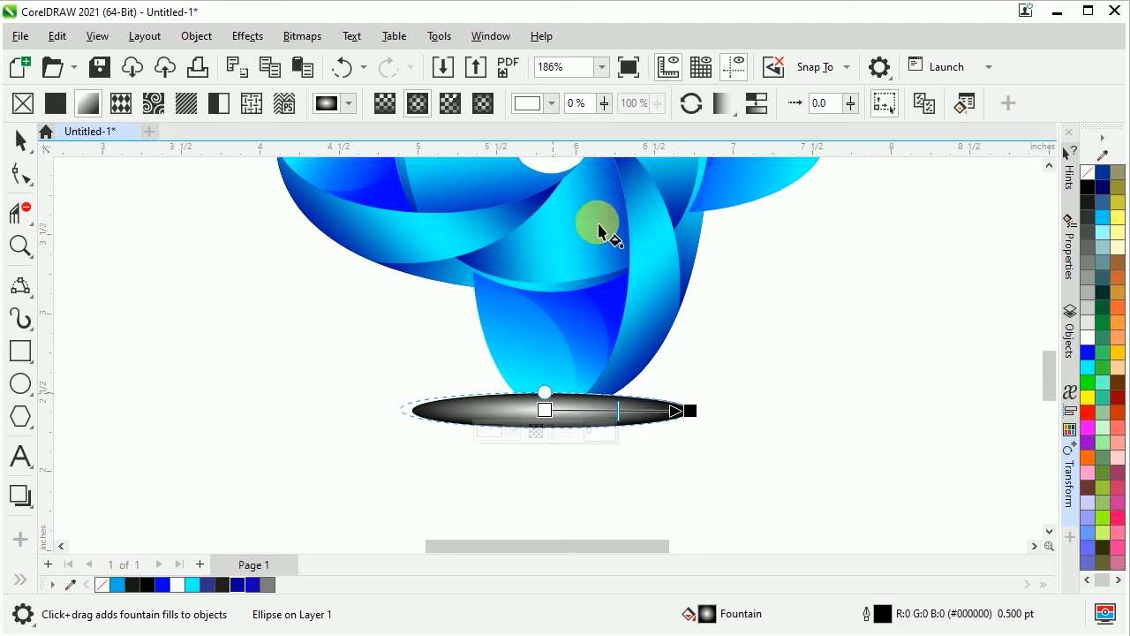
{"action": "left_click", "coordinate": [690, 103]}
{"action": "left_click_drag", "start_coordinate": [541, 394], "coordinate": [539, 383]}
{"action": "mouse_move", "coordinate": [695, 425]}
{"action": "left_mouse_down"}
{"action": "mouse_move", "coordinate": [721, 421]}
{"action": "mouse_move", "coordinate": [712, 422]}
{"action": "left_mouse_up"}
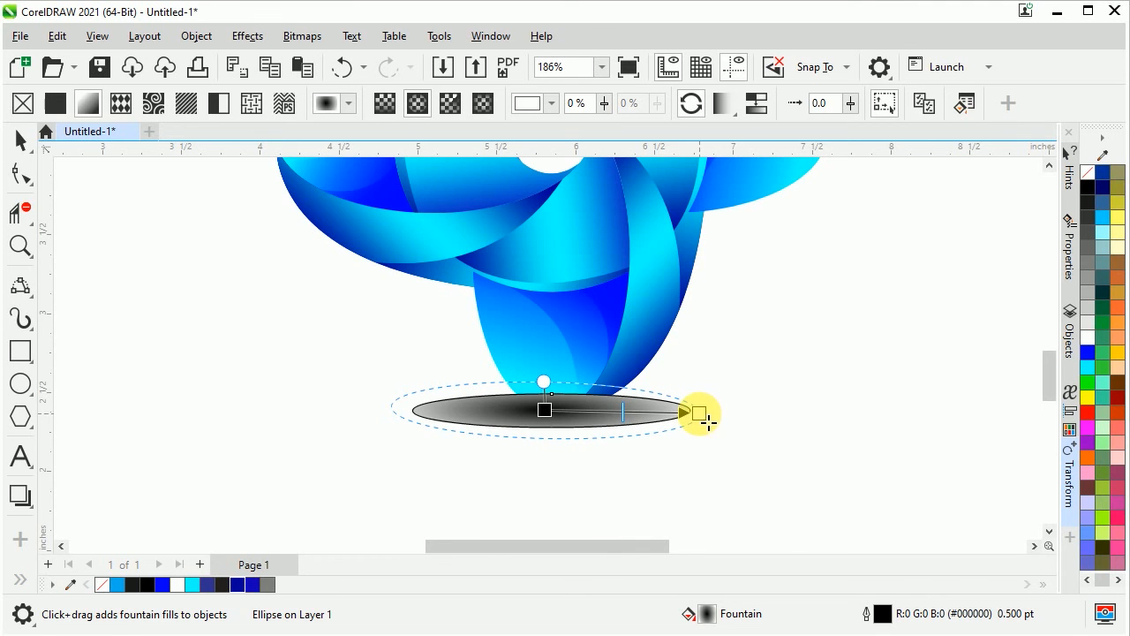
Remove the outline of the gradient-filled ellipse and send it behind the emblem
{"action": "left_click", "coordinate": [21, 141]}
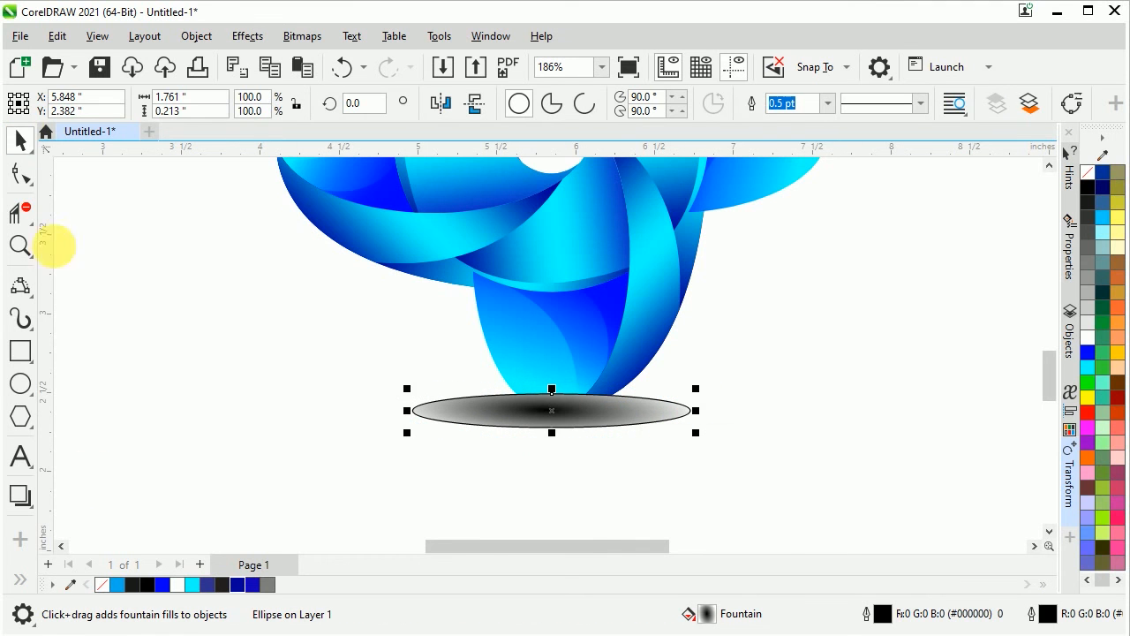
{"action": "right_click", "coordinate": [104, 595]}
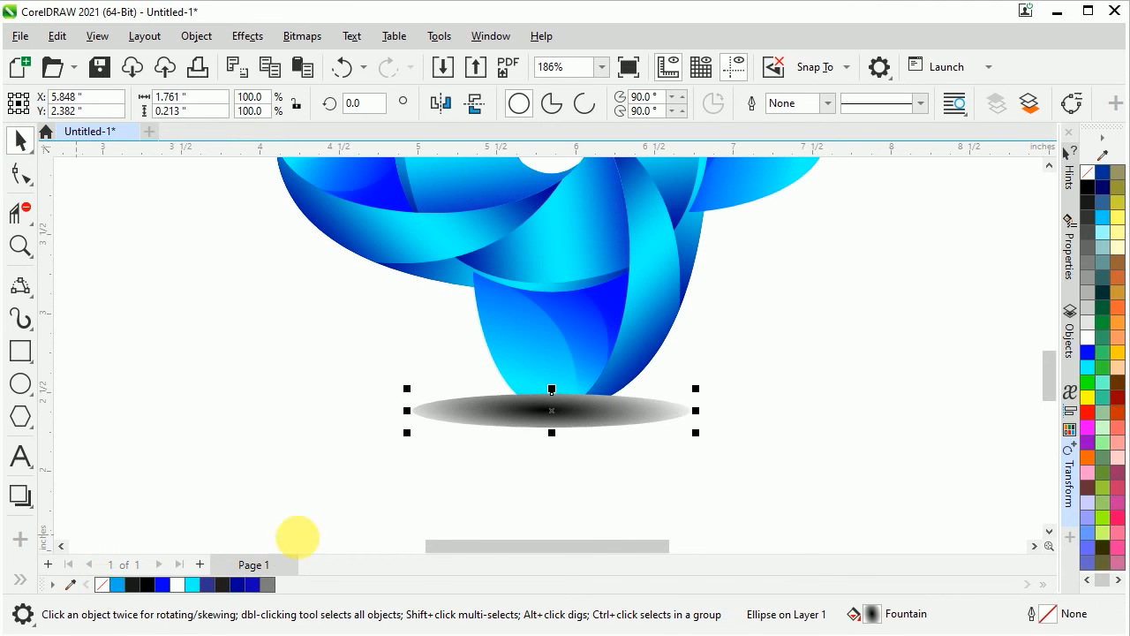
{"action": "left_click", "coordinate": [1027, 105]}
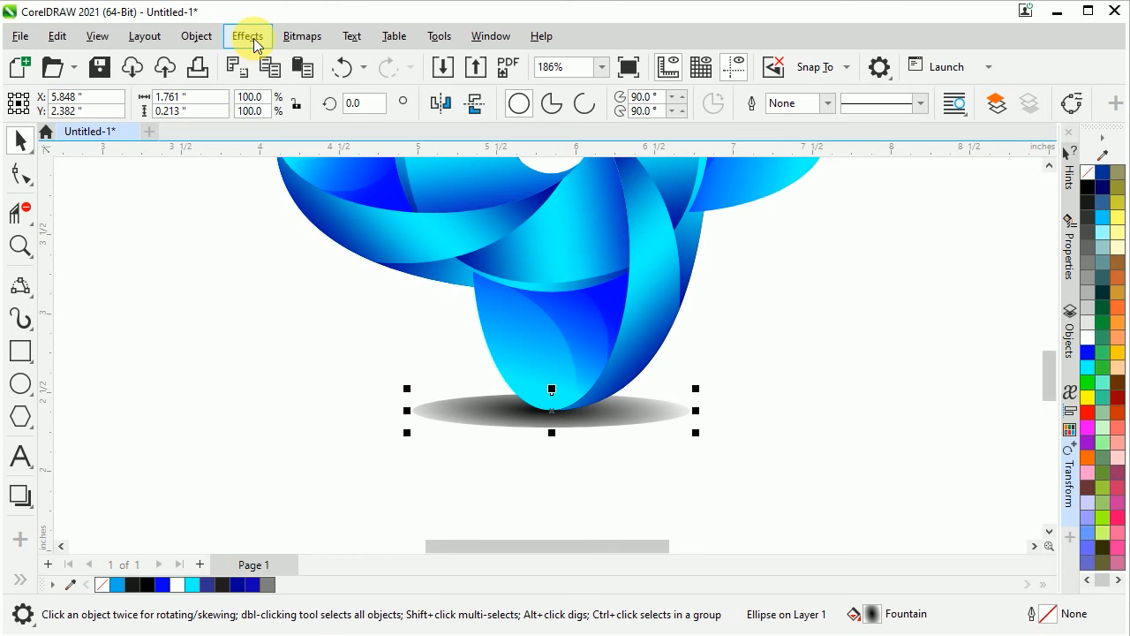
Apply a Gaussian blur with a radius of 19.6 pixels to the ellipse as a soft shadow below the emblem
{"action": "left_click", "coordinate": [249, 37]}
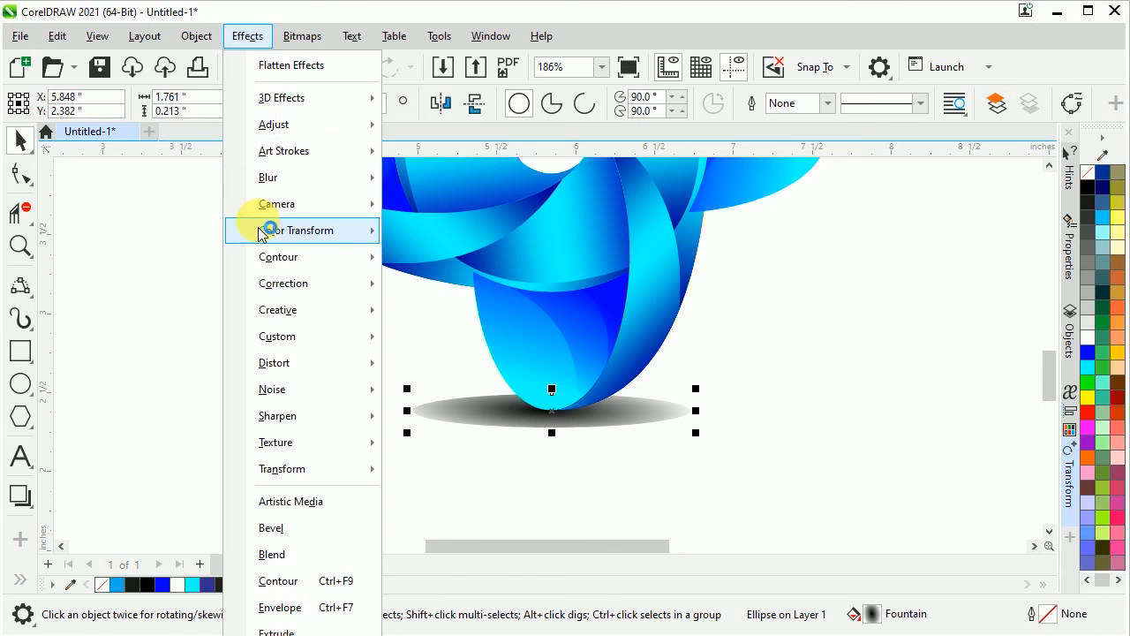
{"action": "mouse_move", "coordinate": [268, 180]}
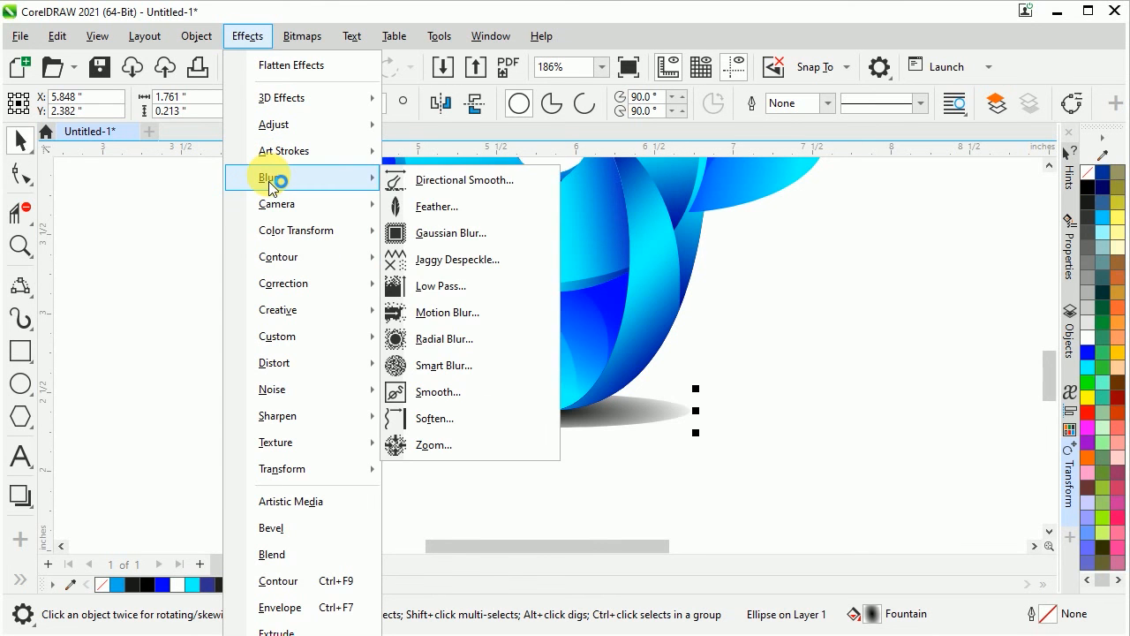
{"action": "left_click", "coordinate": [446, 233]}
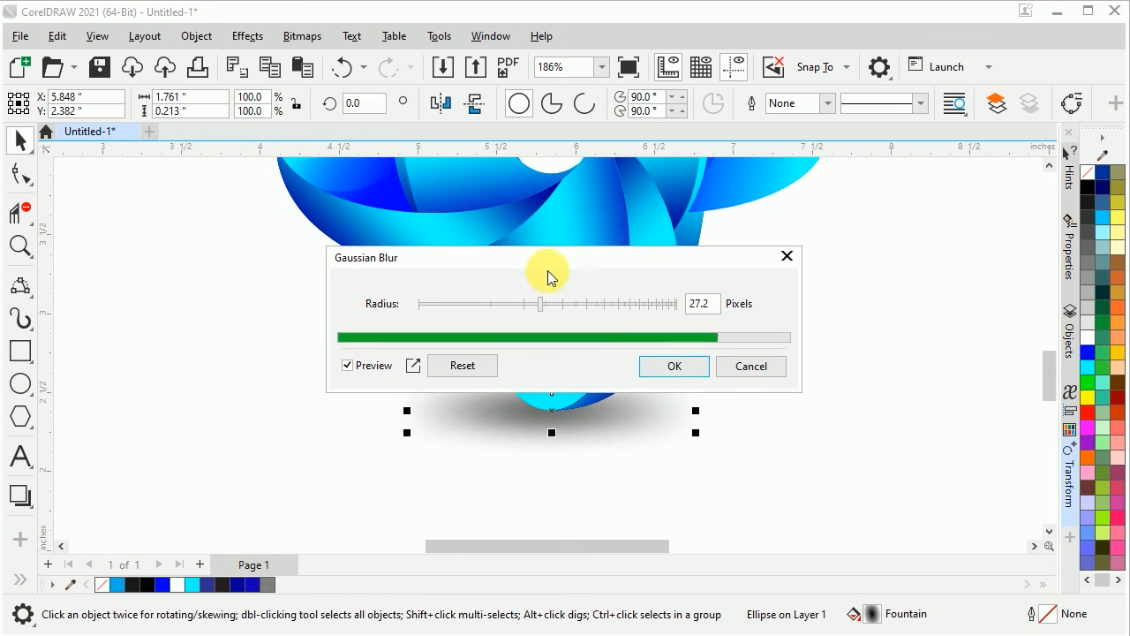
{"action": "left_click_drag", "start_coordinate": [557, 264], "coordinate": [426, 133]}
{"action": "left_click", "coordinate": [393, 170]}
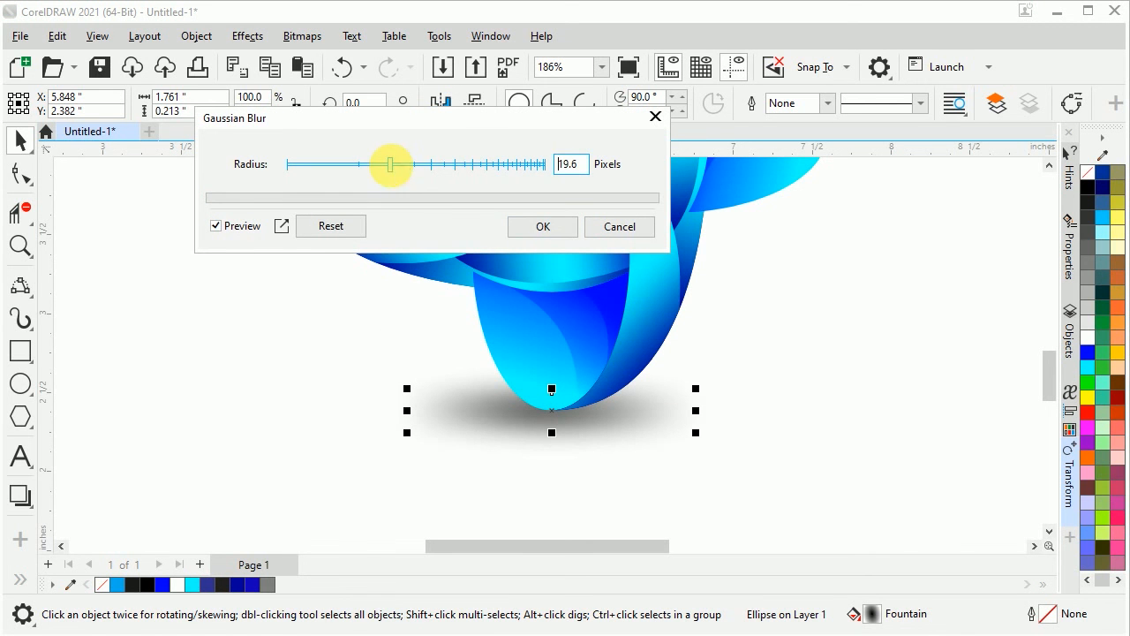
{"action": "left_click", "coordinate": [539, 227]}
{"action": "left_click", "coordinate": [812, 356]}
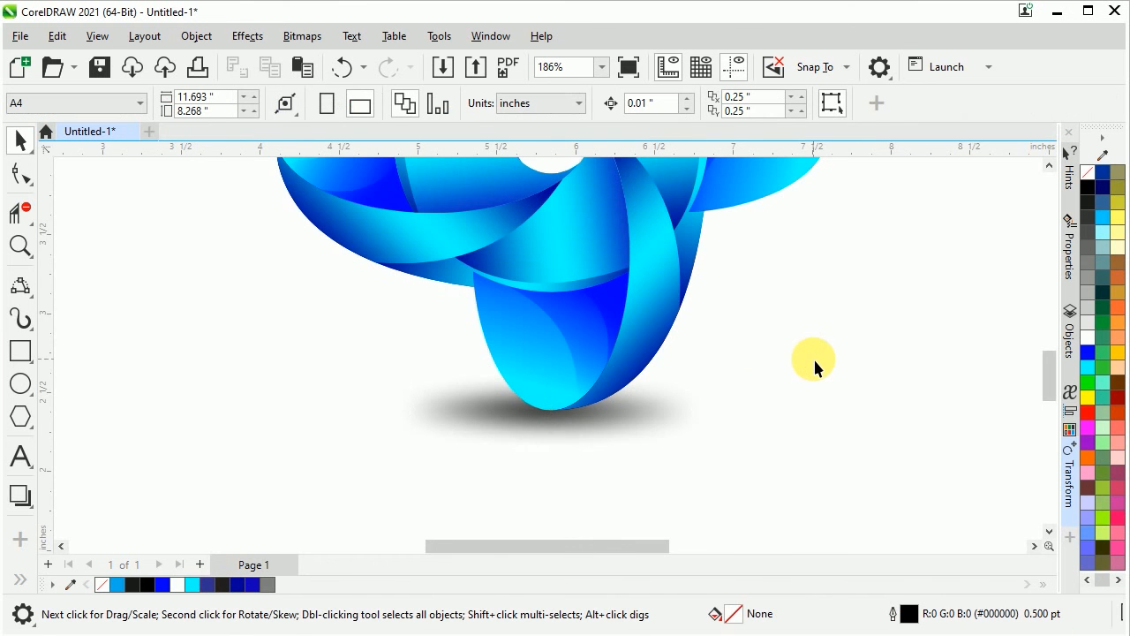
{"action": "key", "text": "F4"}
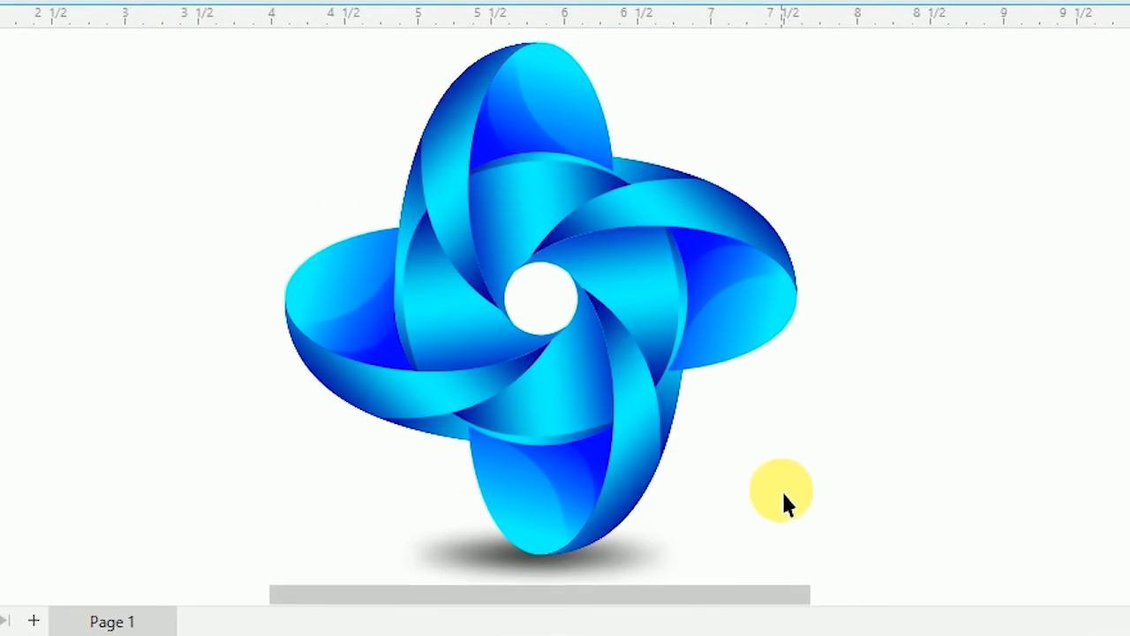